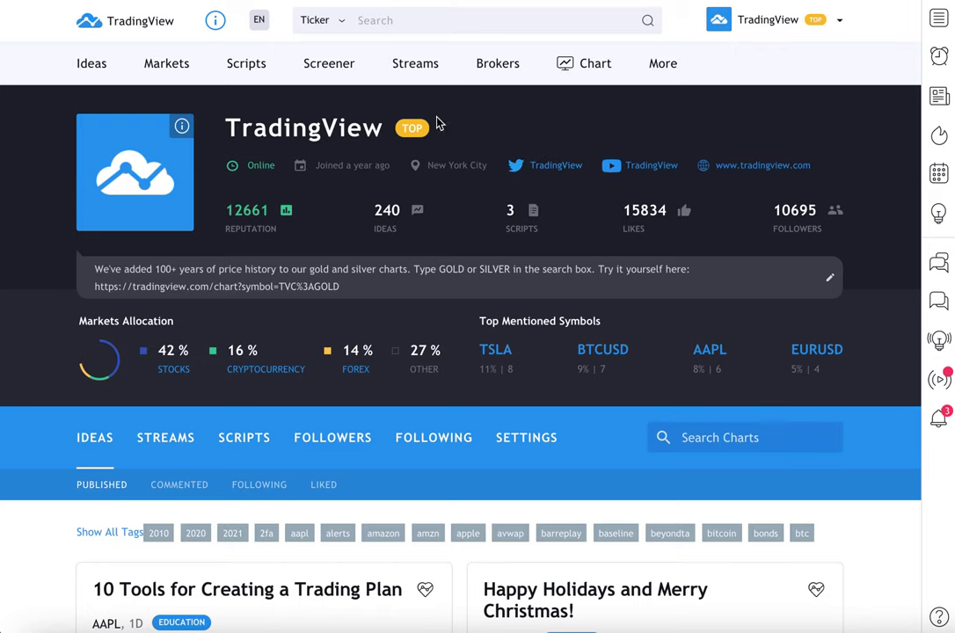
Open the idea "10 Tools for Creating a Trading Plan" and examine its tips, particularly the one on Paper Trading
{"action": "scroll", "coordinate": [244, 288], "scroll_direction": "down", "scroll_amount": 6}
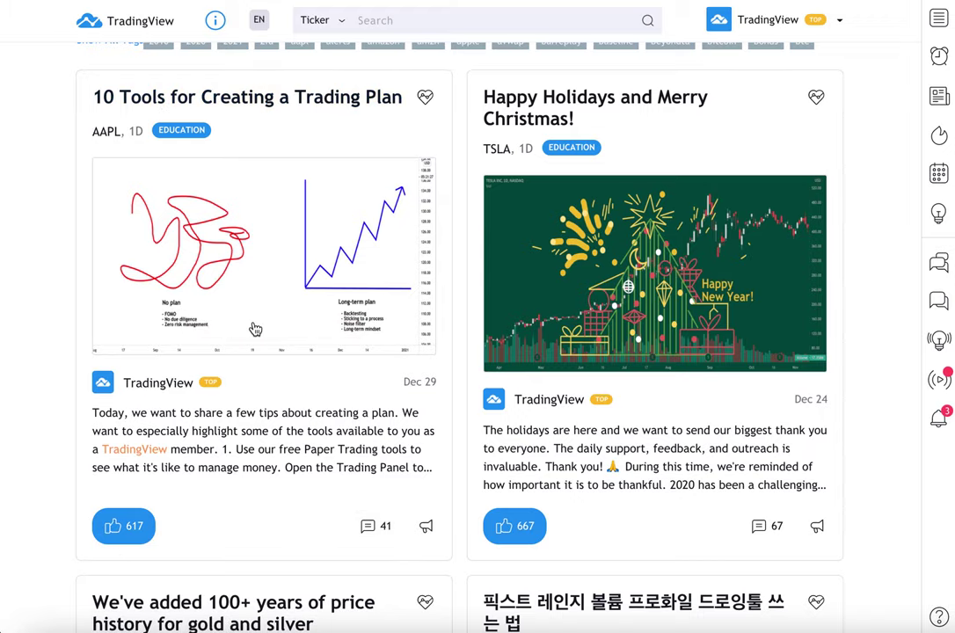
{"action": "left_click", "coordinate": [226, 274]}
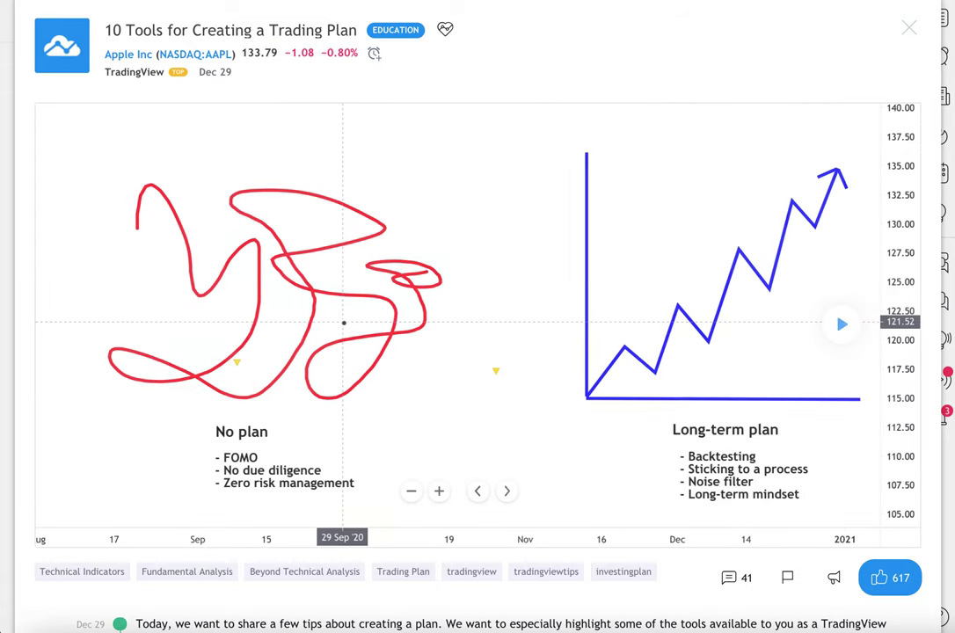
{"action": "scroll", "coordinate": [344, 323], "scroll_direction": "down", "scroll_amount": 1}
{"action": "scroll", "coordinate": [344, 323], "scroll_direction": "down", "scroll_amount": 5}
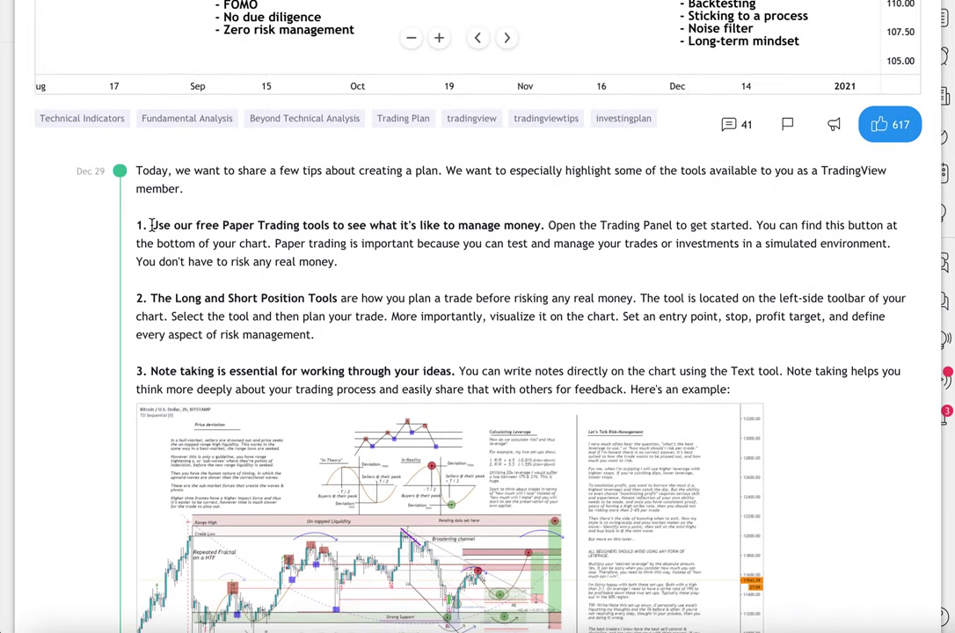
{"action": "scroll", "coordinate": [154, 278], "scroll_direction": "down", "scroll_amount": 4}
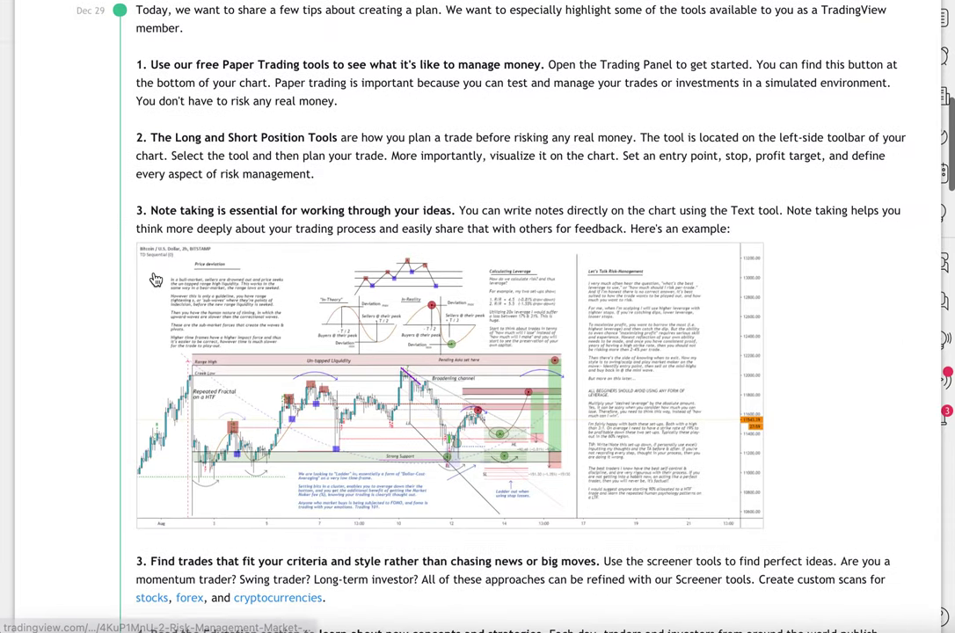
{"action": "scroll", "coordinate": [124, 448], "scroll_direction": "down", "scroll_amount": 2}
{"action": "scroll", "coordinate": [123, 451], "scroll_direction": "up", "scroll_amount": 6}
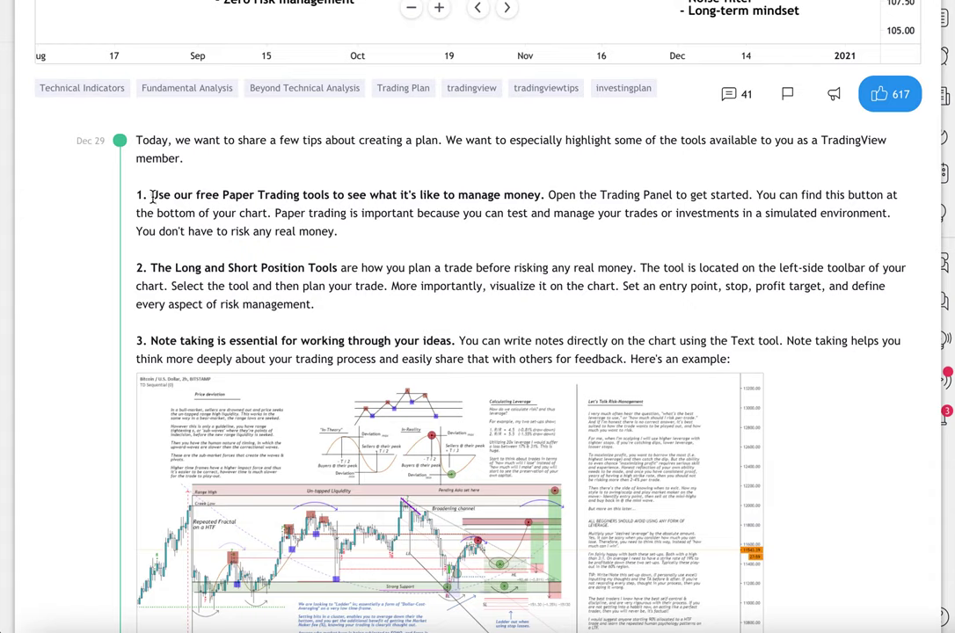
{"action": "left_click_drag", "start_coordinate": [151, 197], "coordinate": [329, 199]}
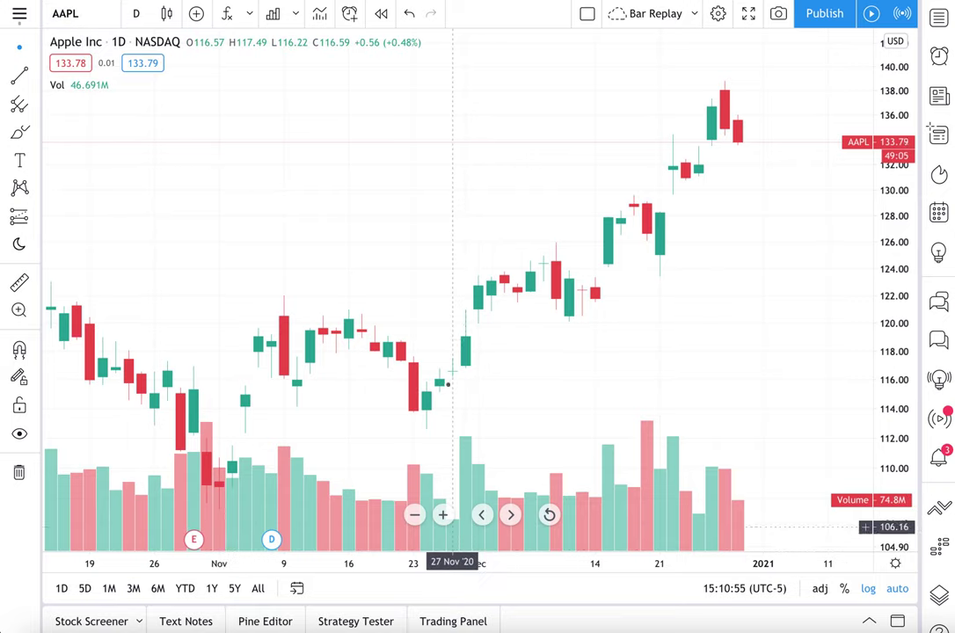
Connect the chart to Paper Trading as the broker and resize the trading area to balance it with the chart
{"action": "left_click", "coordinate": [452, 621]}
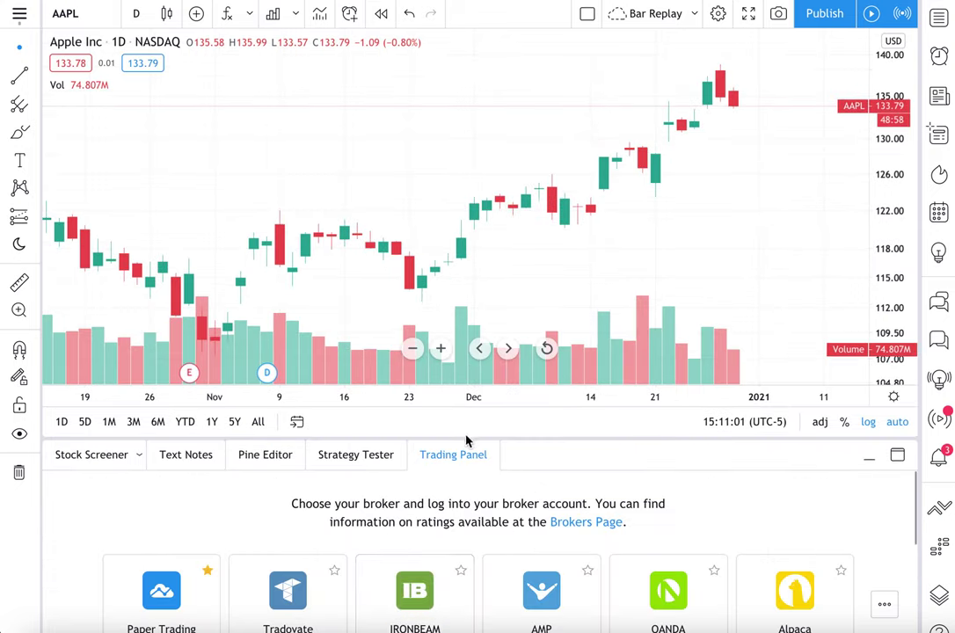
{"action": "left_click_drag", "start_coordinate": [467, 438], "coordinate": [463, 241]}
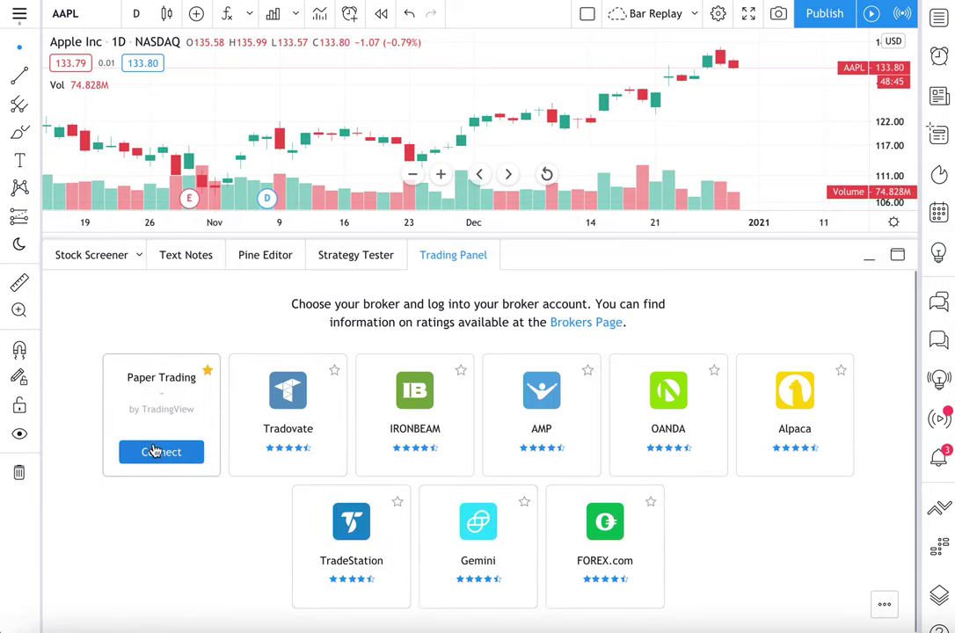
{"action": "left_click", "coordinate": [162, 460]}
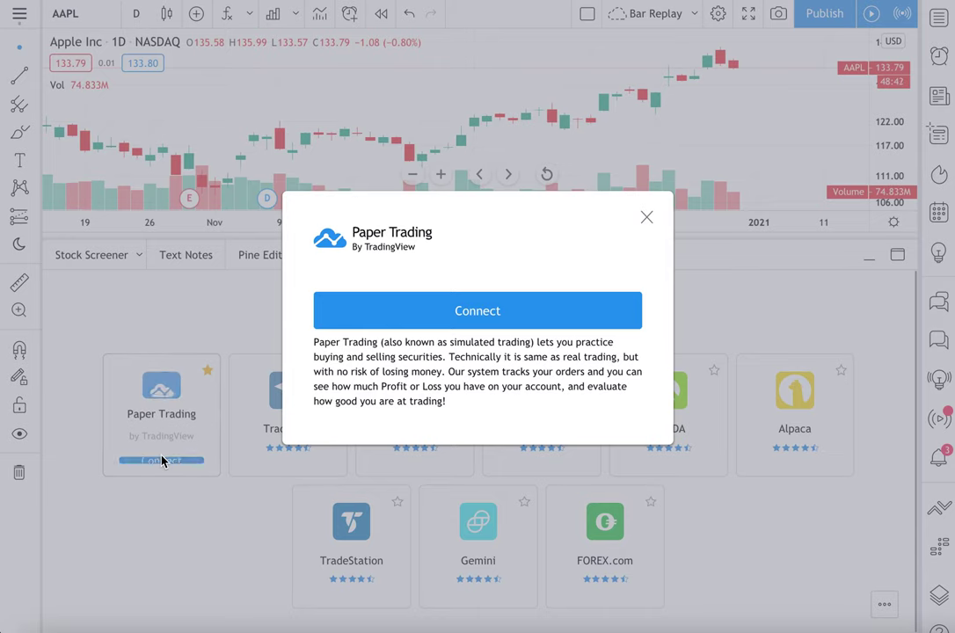
{"action": "left_click", "coordinate": [476, 314]}
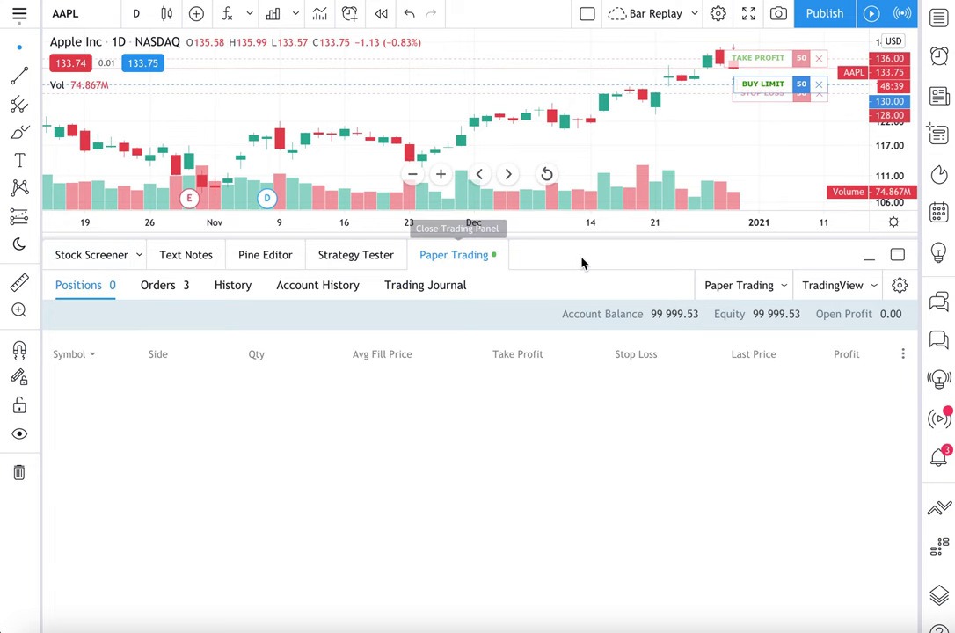
{"action": "left_click_drag", "start_coordinate": [558, 241], "coordinate": [546, 390]}
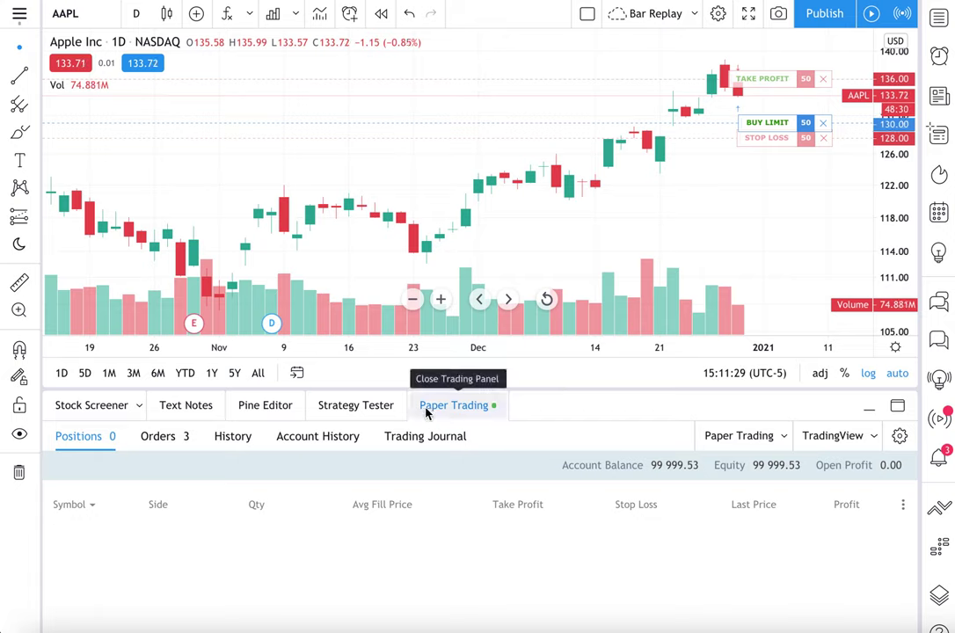
Review the paper trading account's orders, history, account history and trading journal, ending on the open positions
{"action": "left_click", "coordinate": [163, 439]}
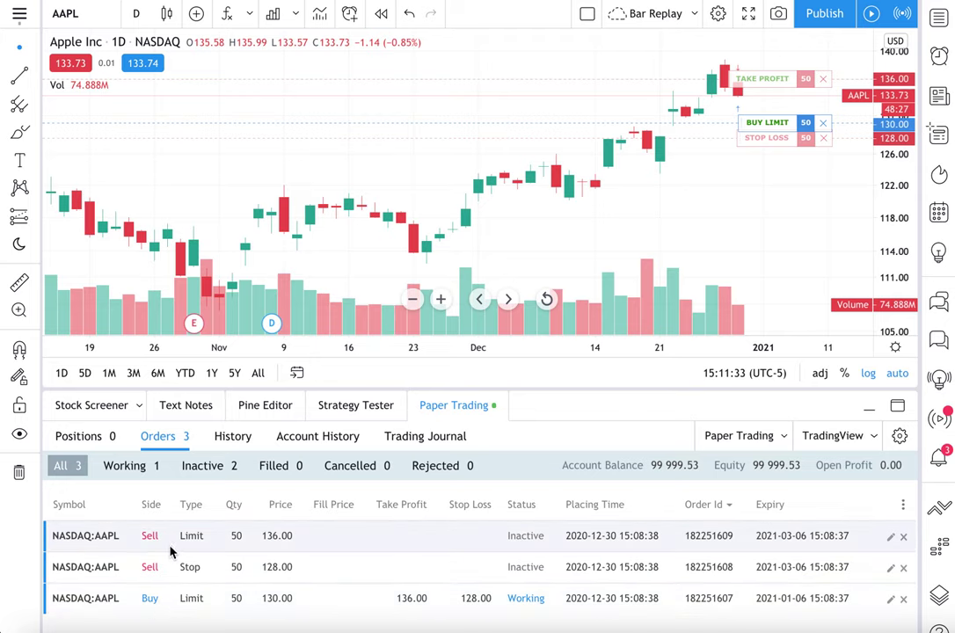
{"action": "left_click", "coordinate": [230, 437]}
{"action": "left_click", "coordinate": [306, 439]}
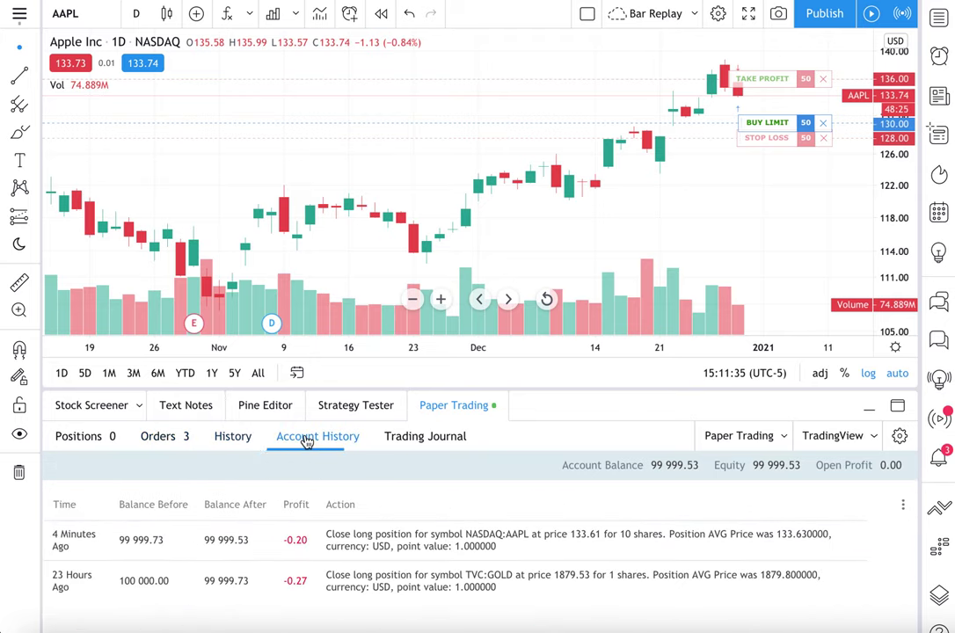
{"action": "left_click", "coordinate": [425, 440]}
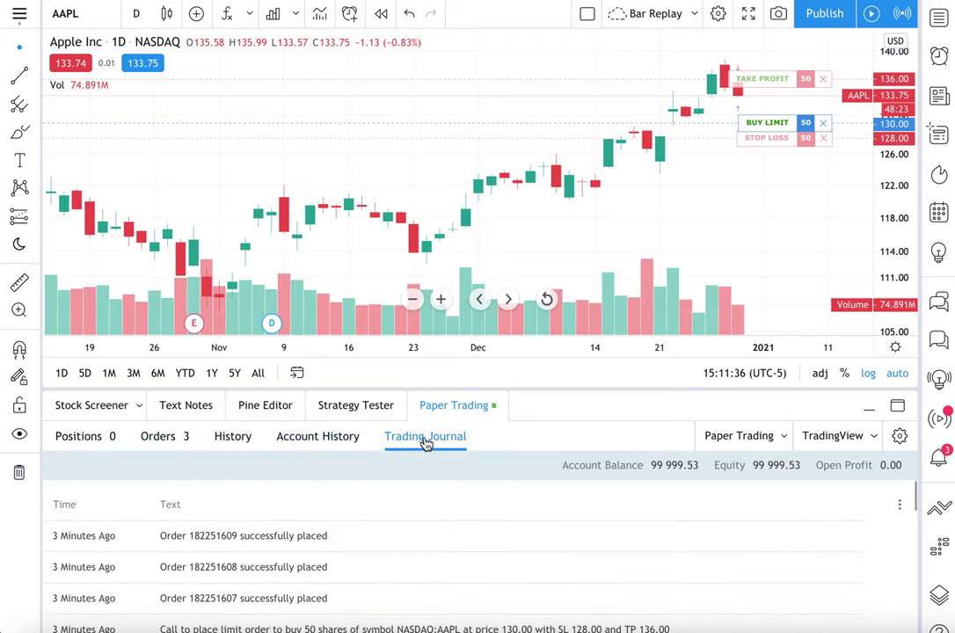
{"action": "left_click", "coordinate": [104, 441]}
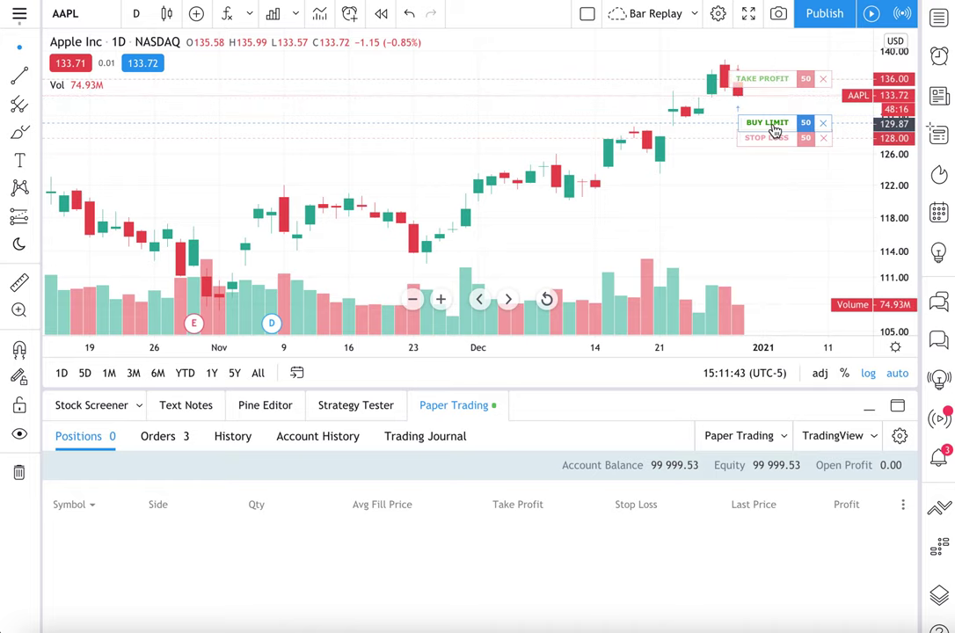
Cancel the AAPL take profit bracket at 136.00 and the buy limit order at 130.00
{"action": "left_click", "coordinate": [824, 79]}
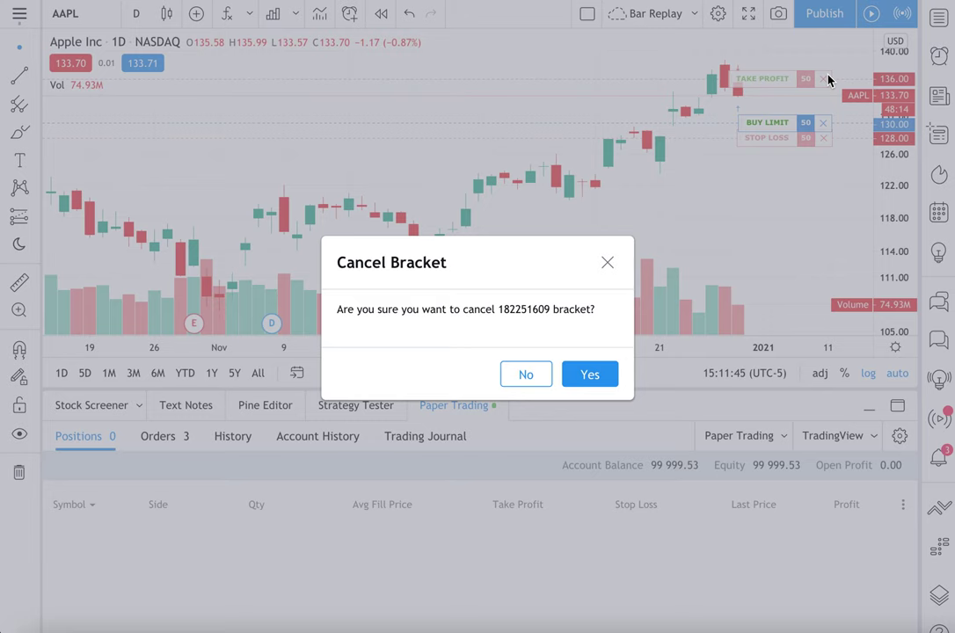
{"action": "left_click", "coordinate": [598, 374]}
{"action": "left_click", "coordinate": [823, 123]}
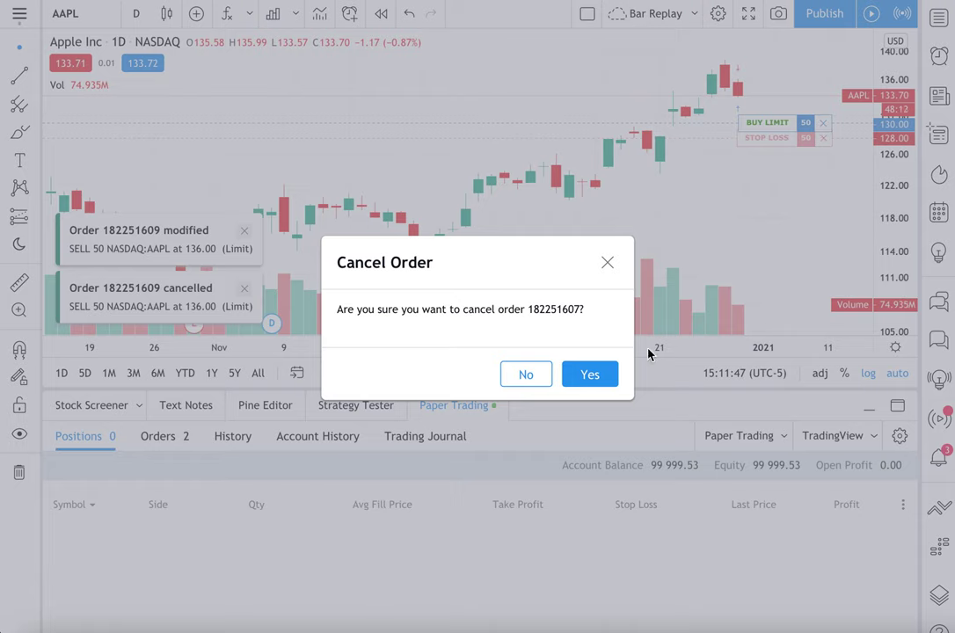
{"action": "left_click", "coordinate": [591, 376]}
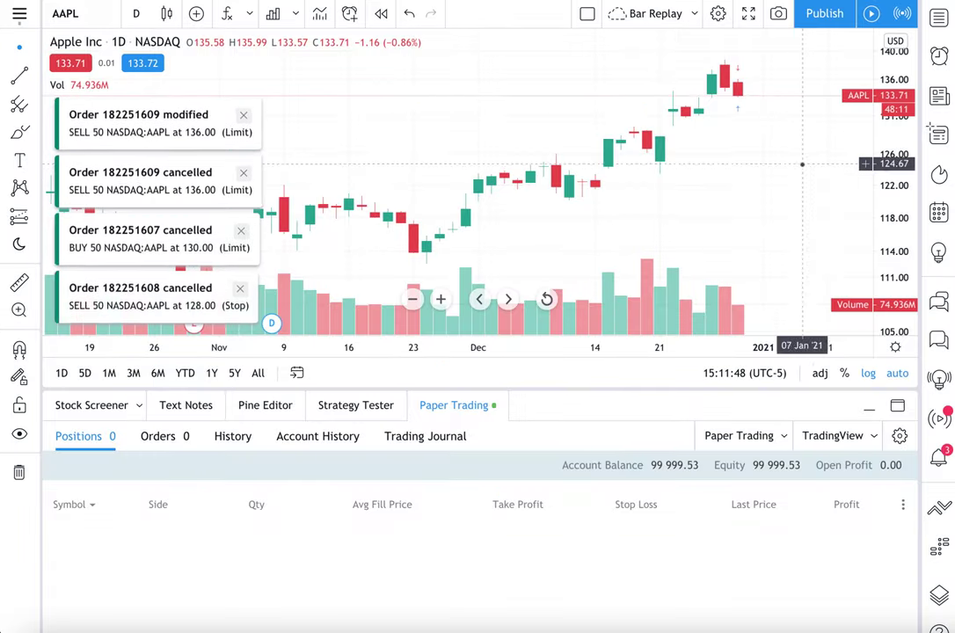
Dismiss all the order notifications covering the AAPL chart
{"action": "left_click", "coordinate": [241, 117]}
{"action": "left_click", "coordinate": [244, 174]}
{"action": "left_click", "coordinate": [241, 230]}
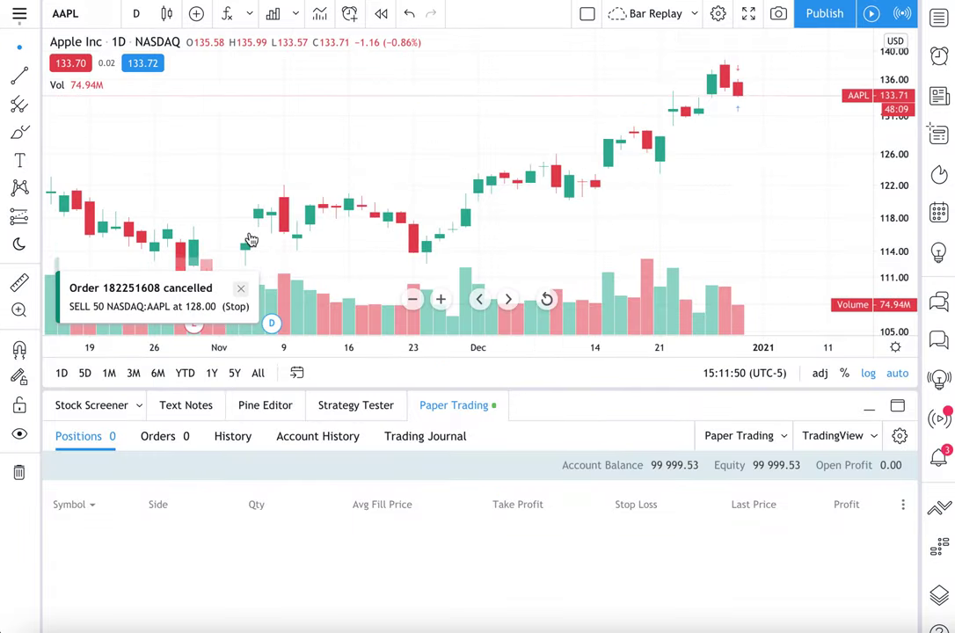
{"action": "left_click", "coordinate": [241, 289]}
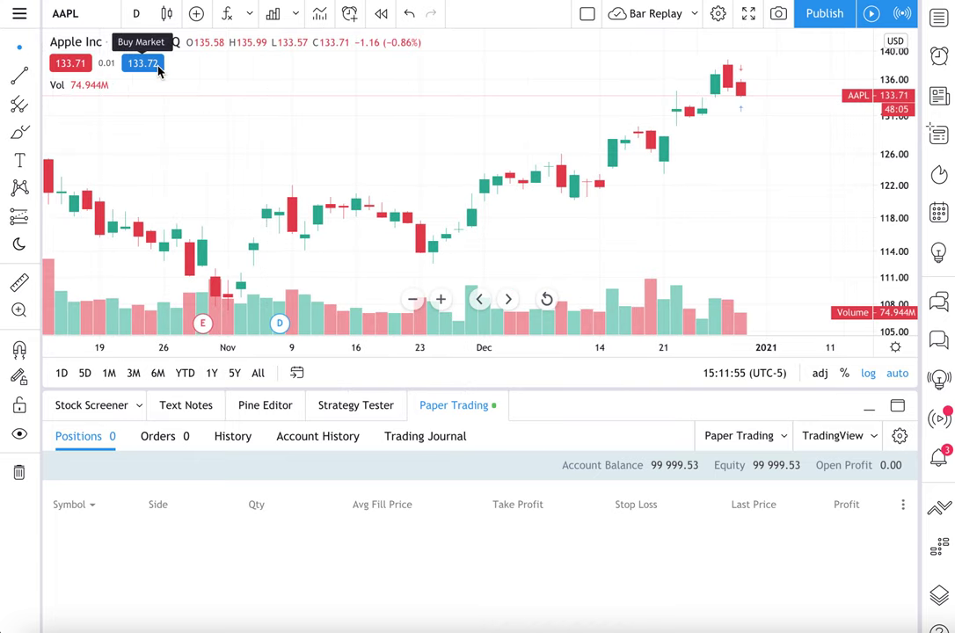
Toggle Show Buy/Sell Buttons off and back on in the chart's trading settings, and apply the settings
{"action": "right_click", "coordinate": [241, 67]}
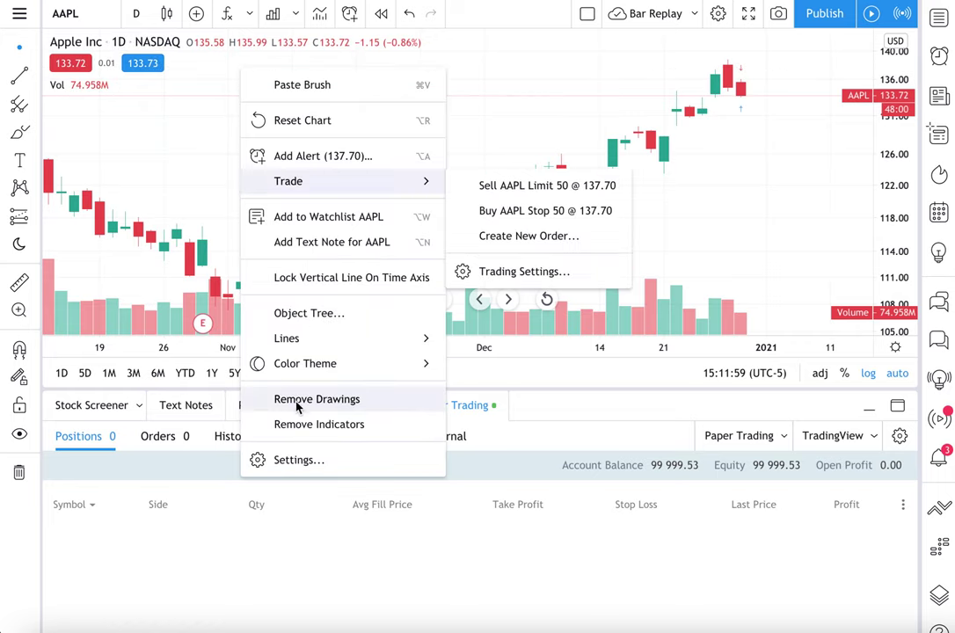
{"action": "left_click", "coordinate": [290, 459]}
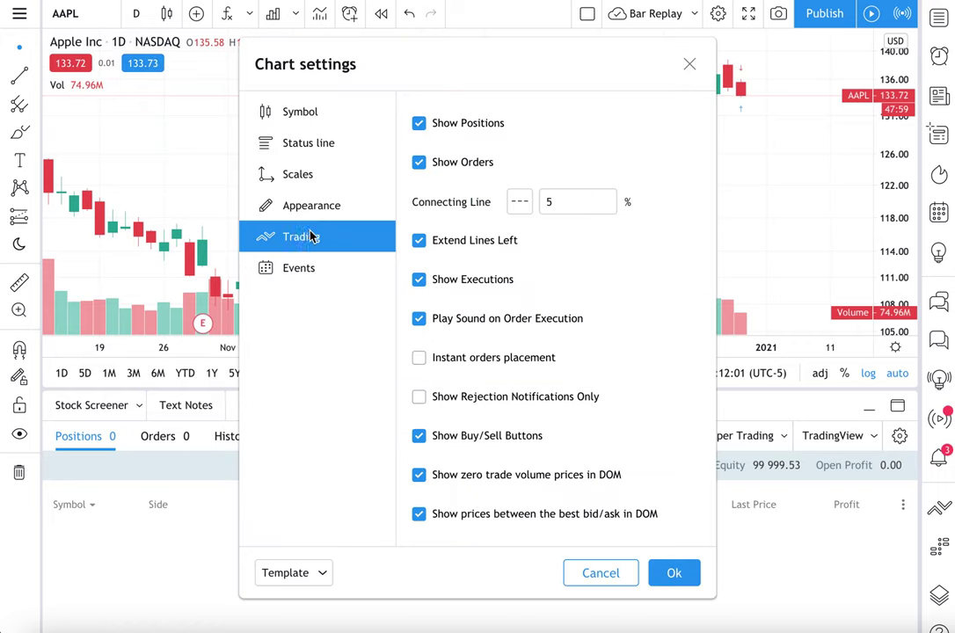
{"action": "left_click", "coordinate": [304, 109]}
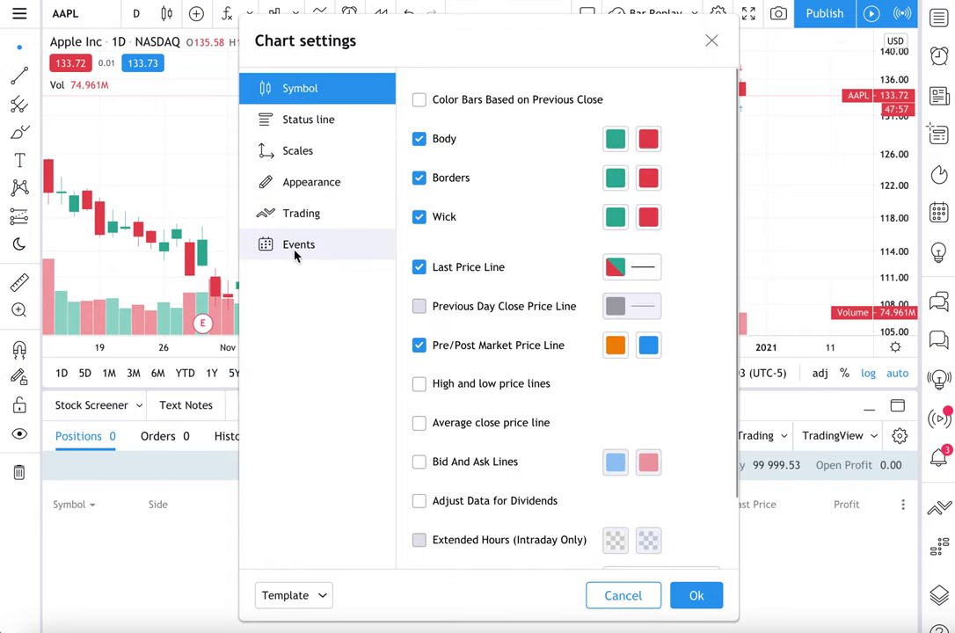
{"action": "left_click", "coordinate": [299, 221]}
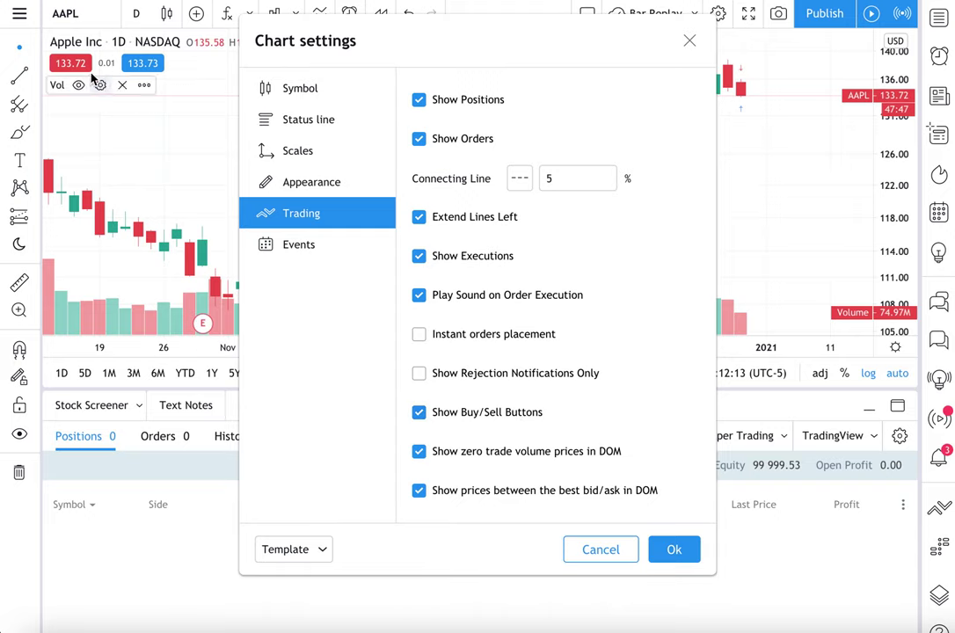
{"action": "left_click", "coordinate": [420, 413]}
{"action": "left_click", "coordinate": [419, 413]}
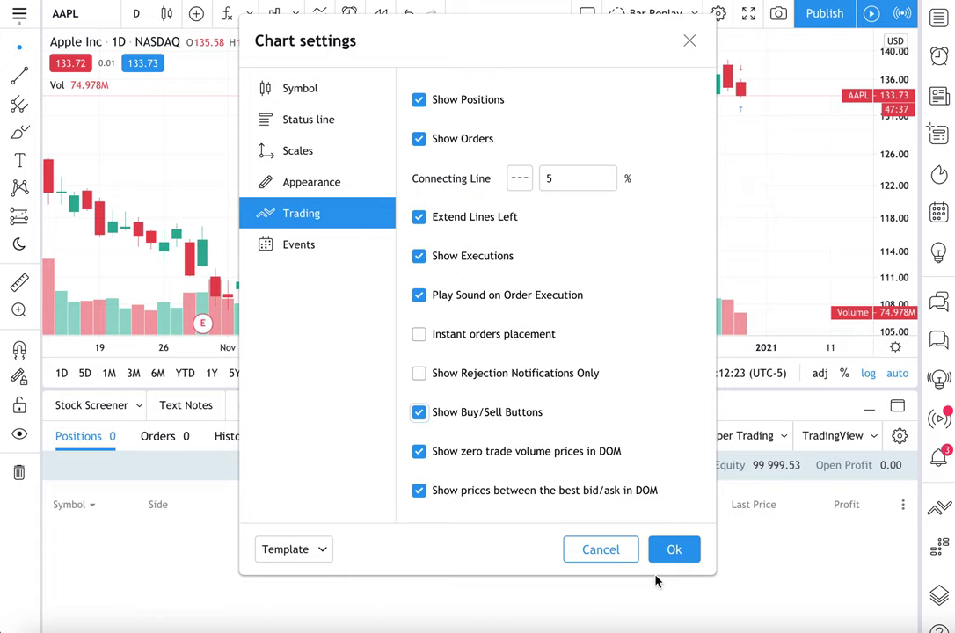
{"action": "left_click", "coordinate": [671, 549]}
Open and close the AAPL buy order ticket twice, collapsing and restoring the paper trading area in between
{"action": "left_click", "coordinate": [142, 64]}
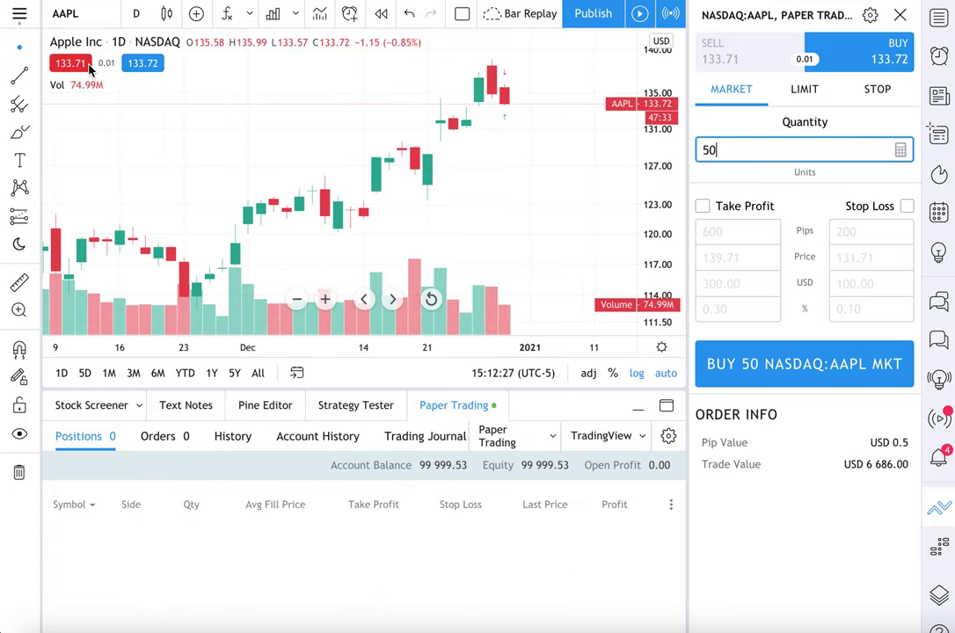
{"action": "left_click", "coordinate": [940, 511]}
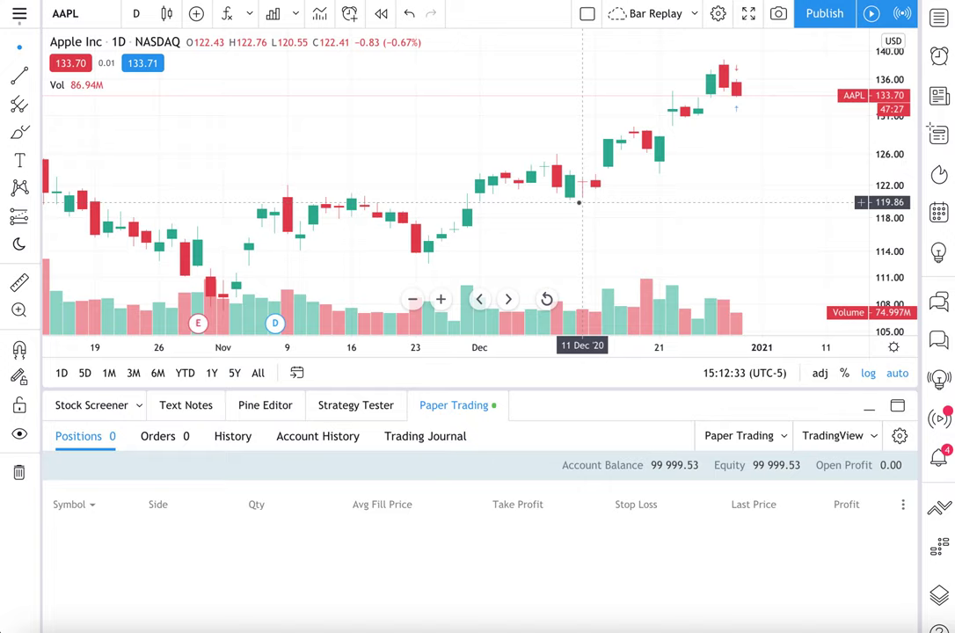
{"action": "left_click", "coordinate": [439, 406]}
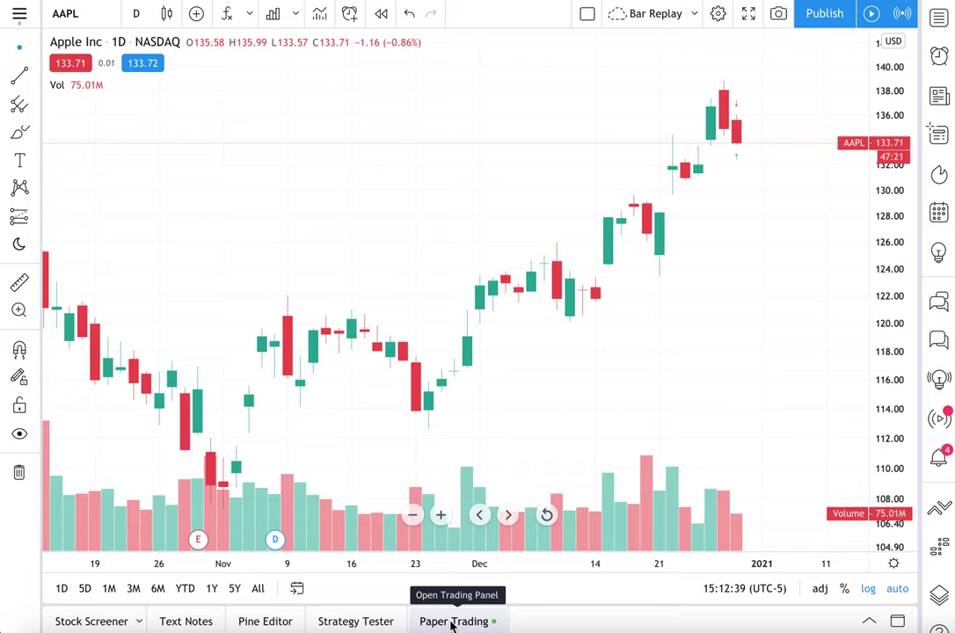
{"action": "left_click", "coordinate": [453, 622]}
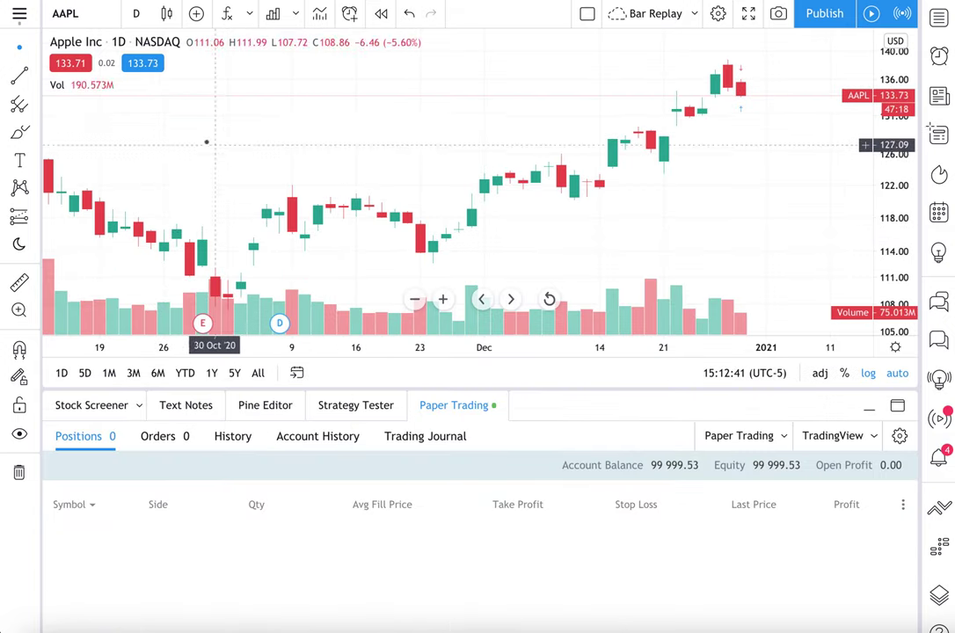
{"action": "left_click", "coordinate": [142, 63]}
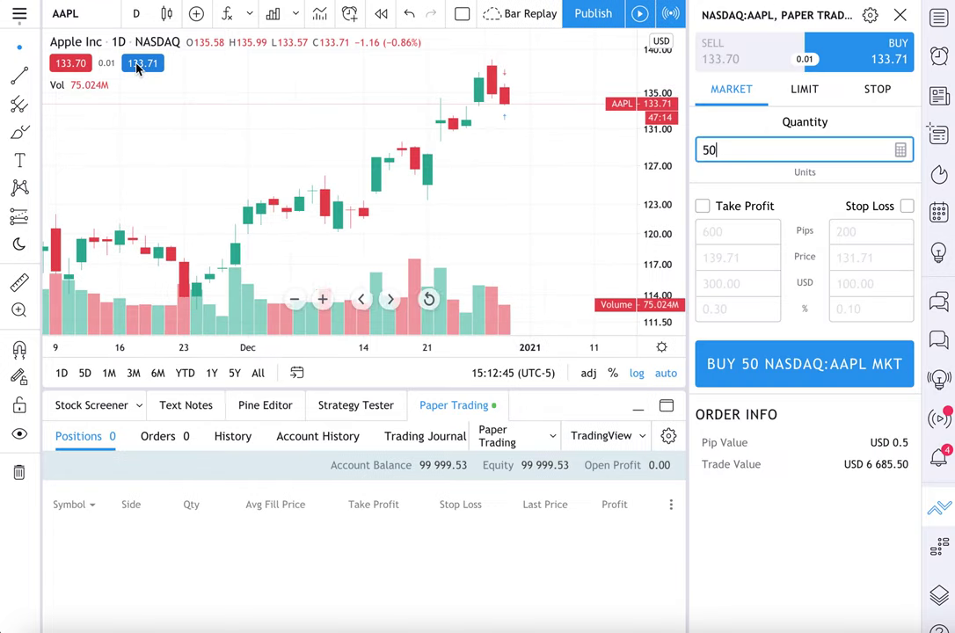
{"action": "left_click", "coordinate": [941, 514]}
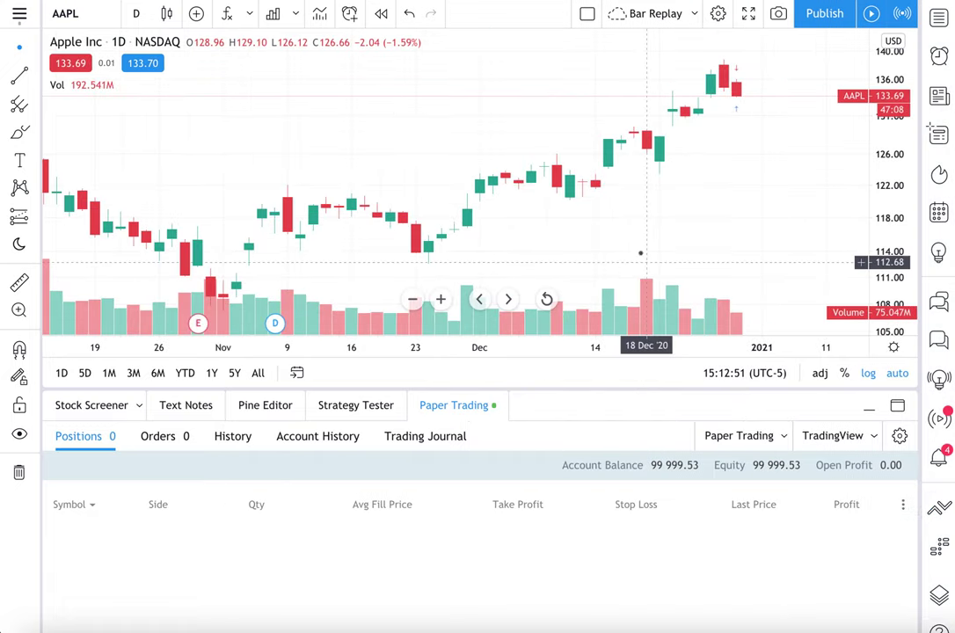
Open the AAPL order ticket and set up a limit buy at 130.00 with a quantity of 20 units
{"action": "left_click", "coordinate": [939, 515]}
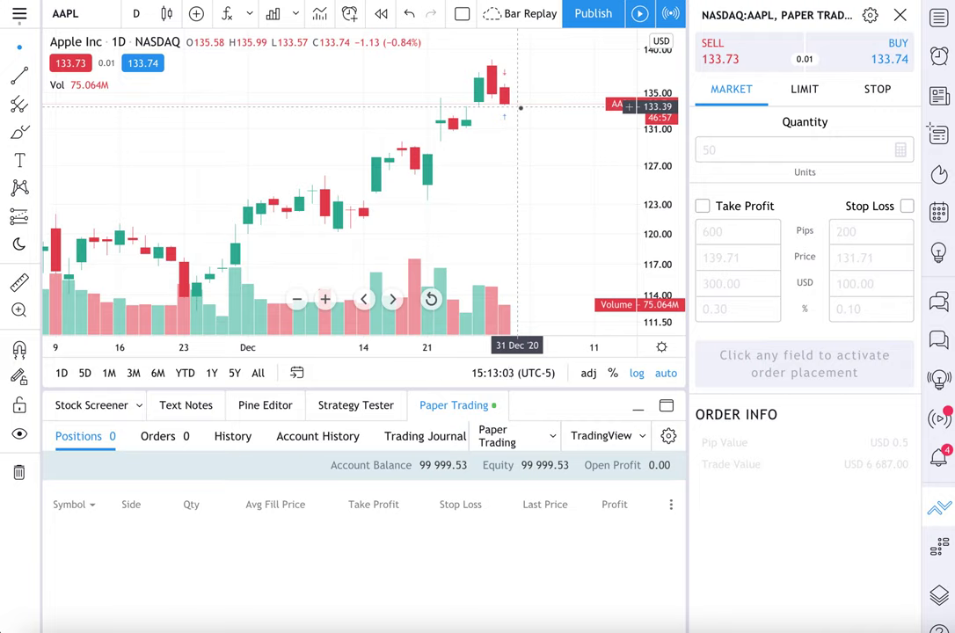
{"action": "left_click", "coordinate": [811, 98]}
{"action": "left_click", "coordinate": [734, 148]}
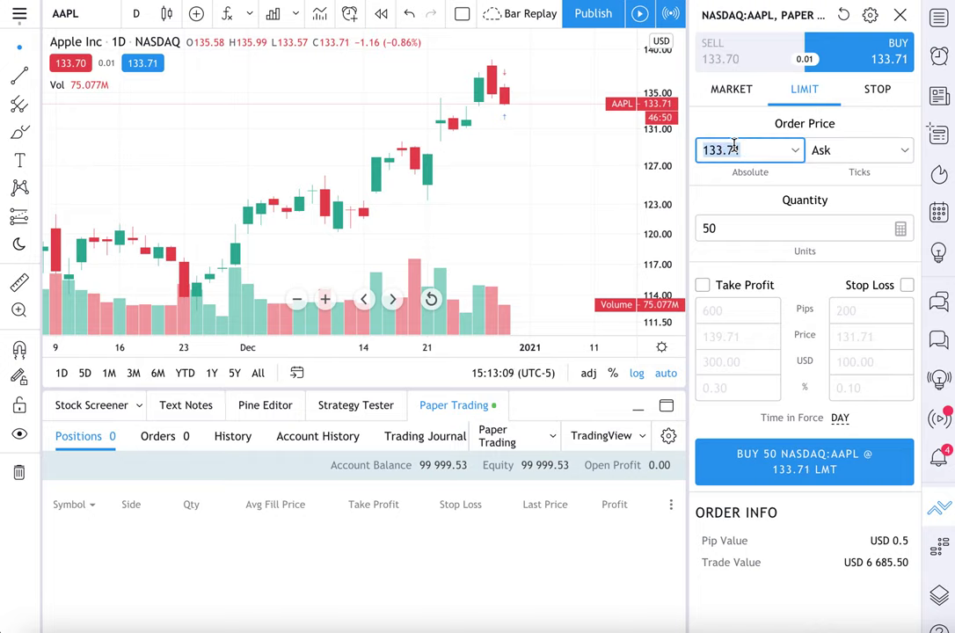
{"action": "type", "text": "130"}
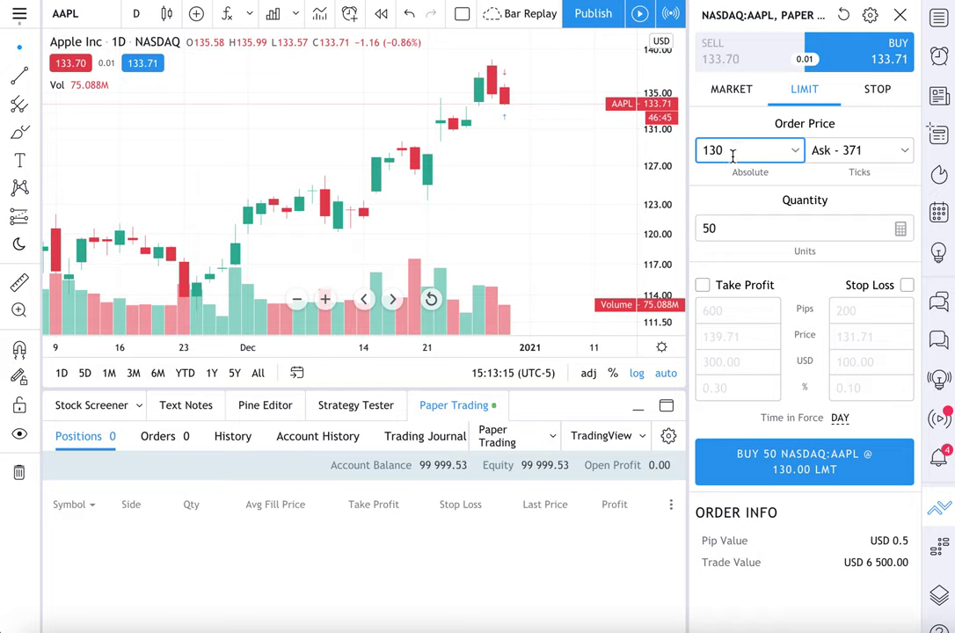
{"action": "left_click", "coordinate": [730, 226]}
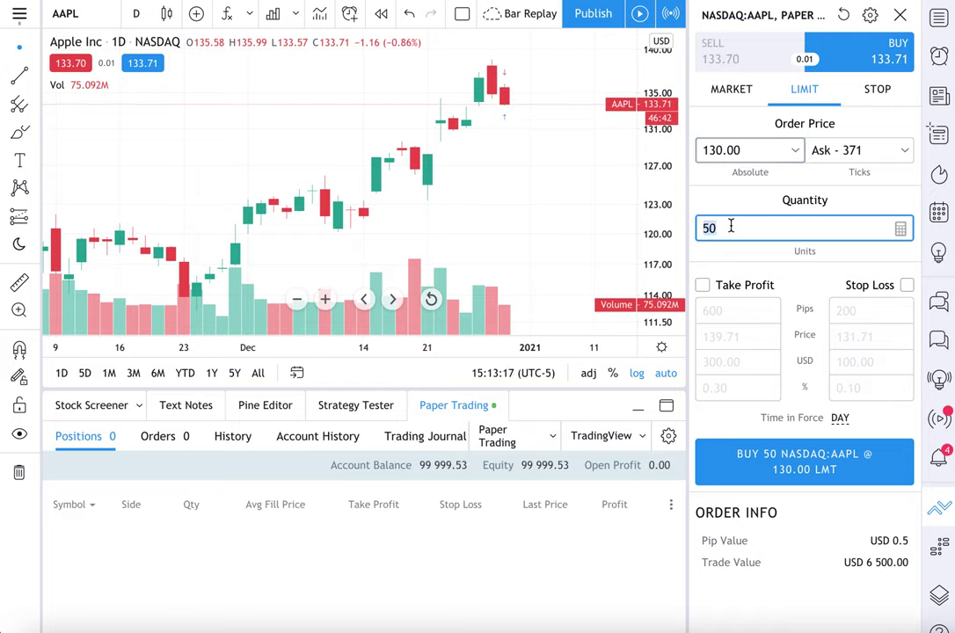
{"action": "type", "text": "20"}
{"action": "left_click", "coordinate": [744, 252]}
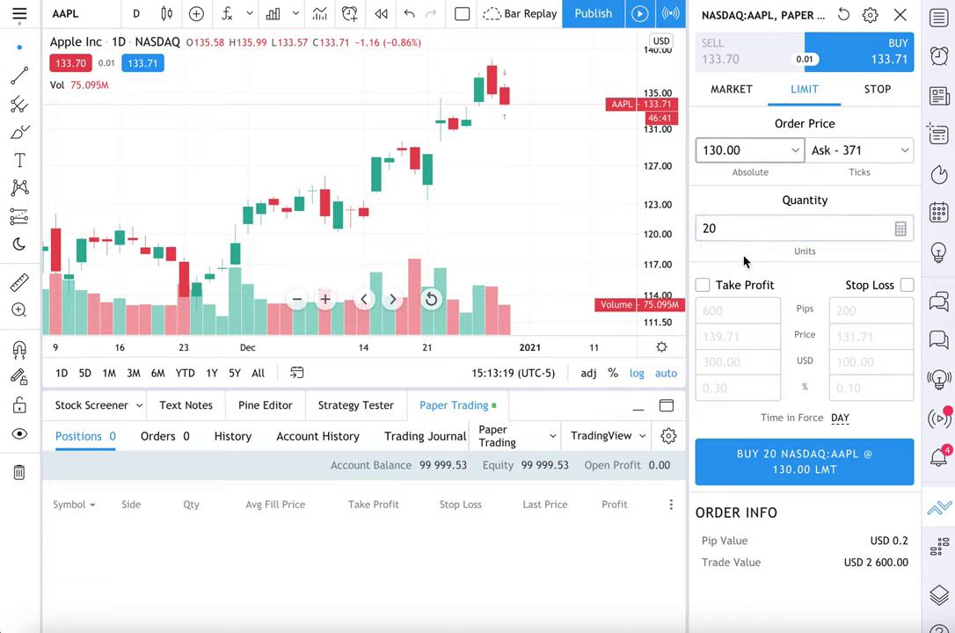
Enable take profit and stop loss on the AAPL limit order, with prices of 150.00 and 125.00
{"action": "left_click", "coordinate": [702, 287]}
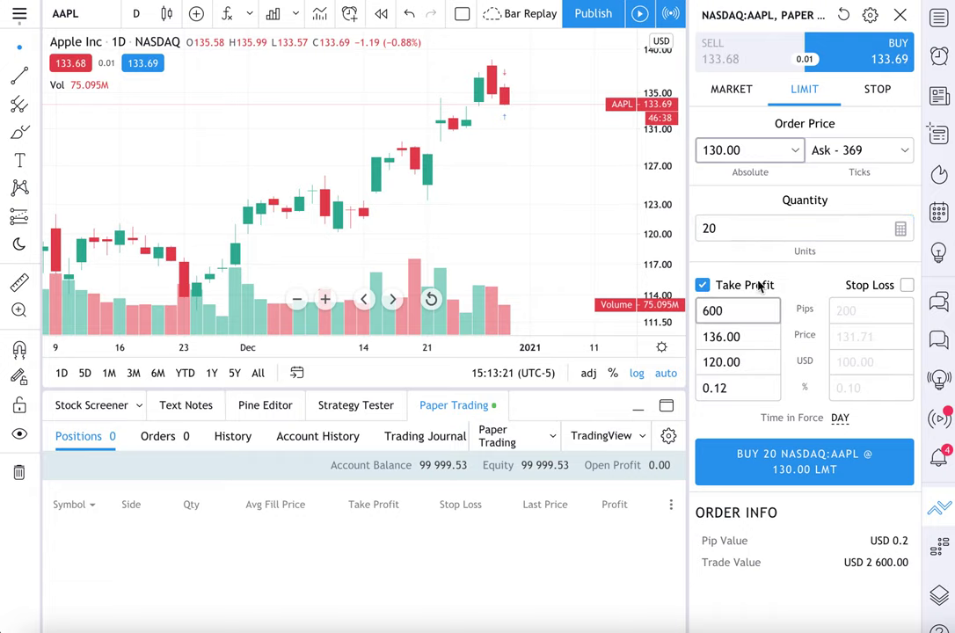
{"action": "left_click", "coordinate": [907, 286]}
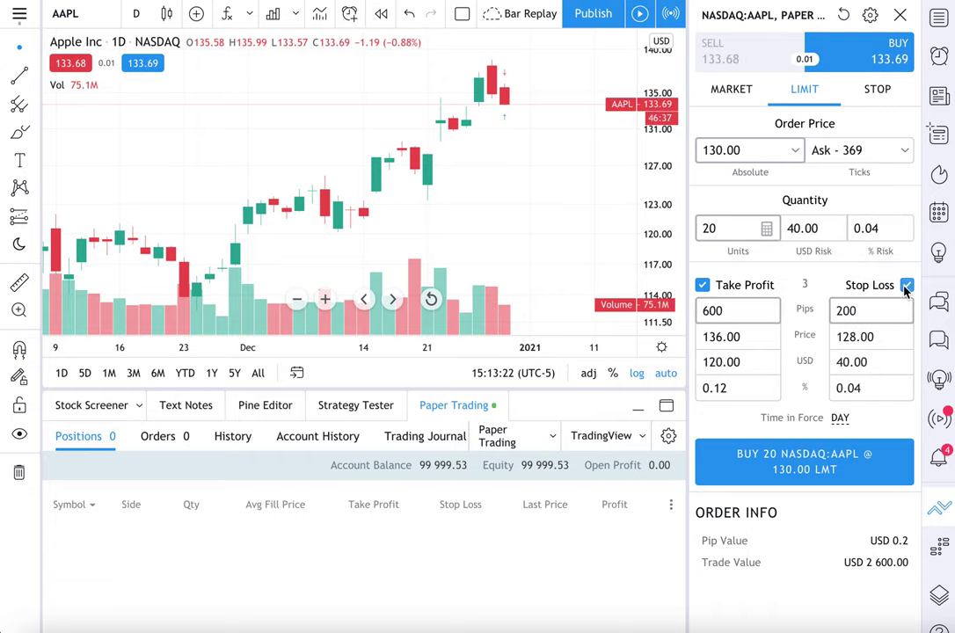
{"action": "left_click", "coordinate": [719, 337]}
{"action": "key", "text": "BackSpace"}
{"action": "key", "text": "BackSpace"}
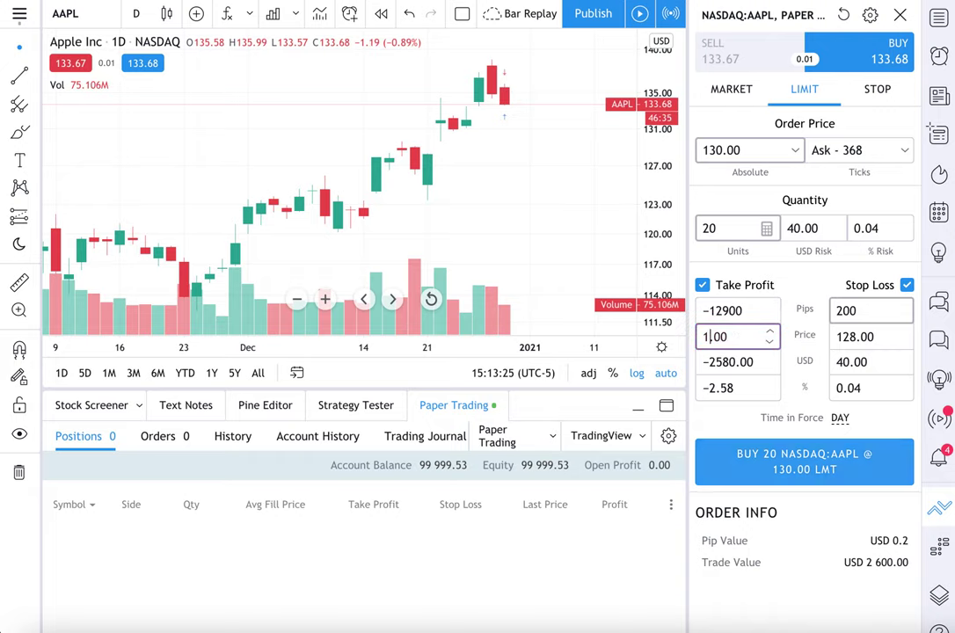
{"action": "type", "text": "50"}
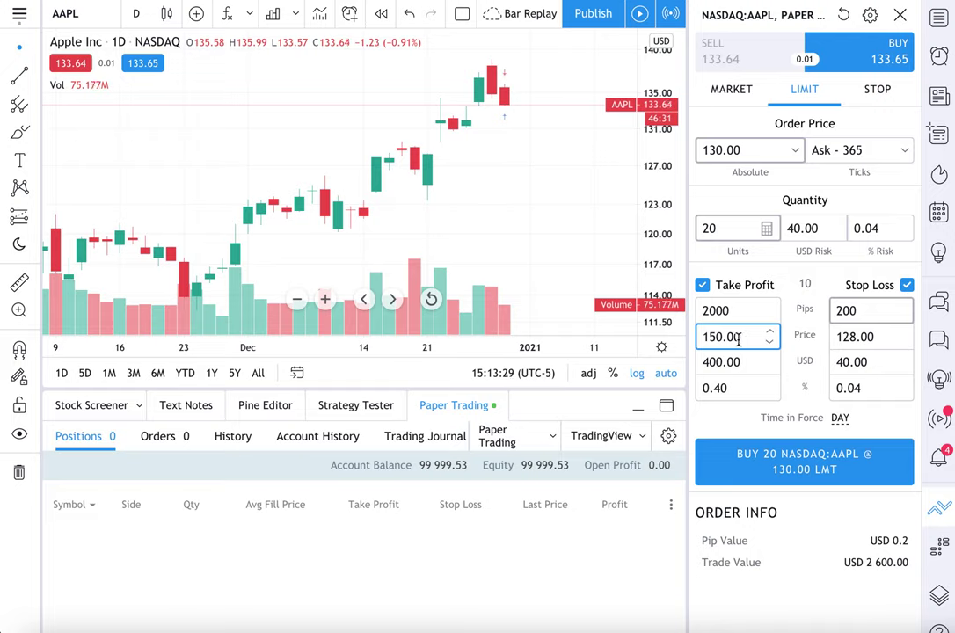
{"action": "left_click", "coordinate": [871, 338]}
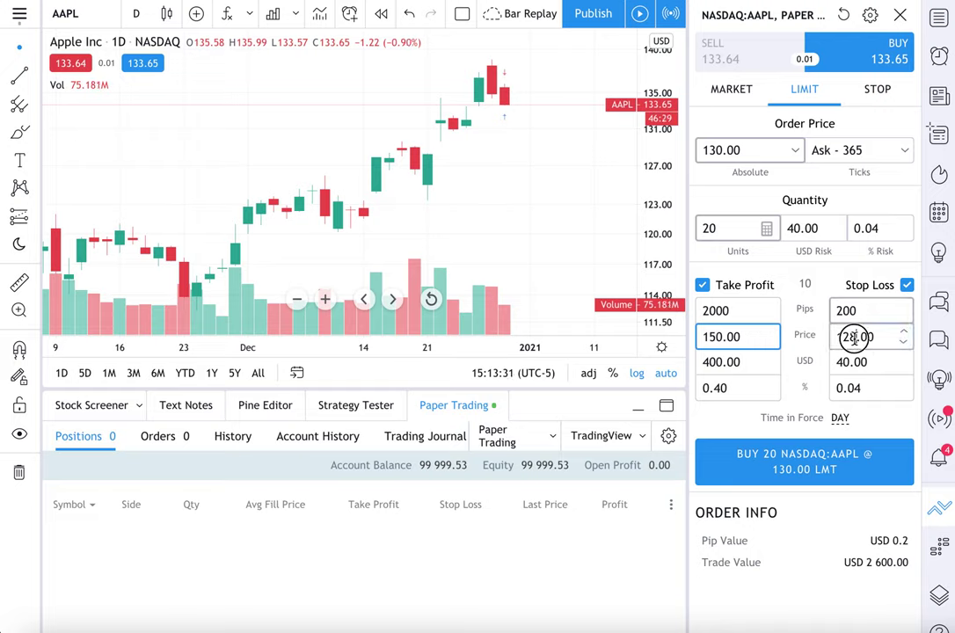
{"action": "key", "text": "BackSpace"}
{"action": "type", "text": "5"}
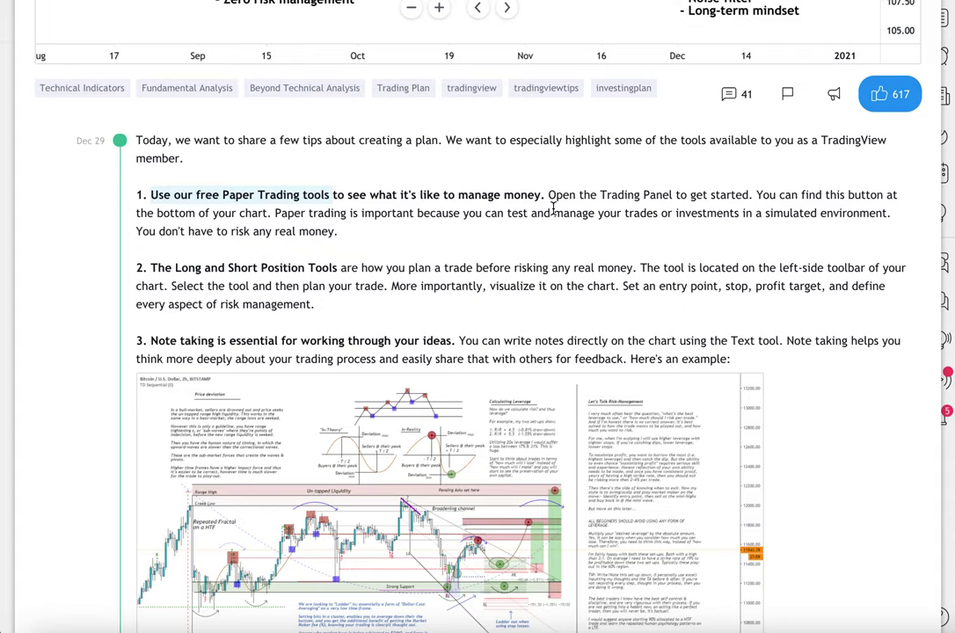
Return to the start of the trading plan article, and collapse and restore the paper trading area under the AAPL chart
{"action": "scroll", "coordinate": [552, 206], "scroll_direction": "up", "scroll_amount": 6}
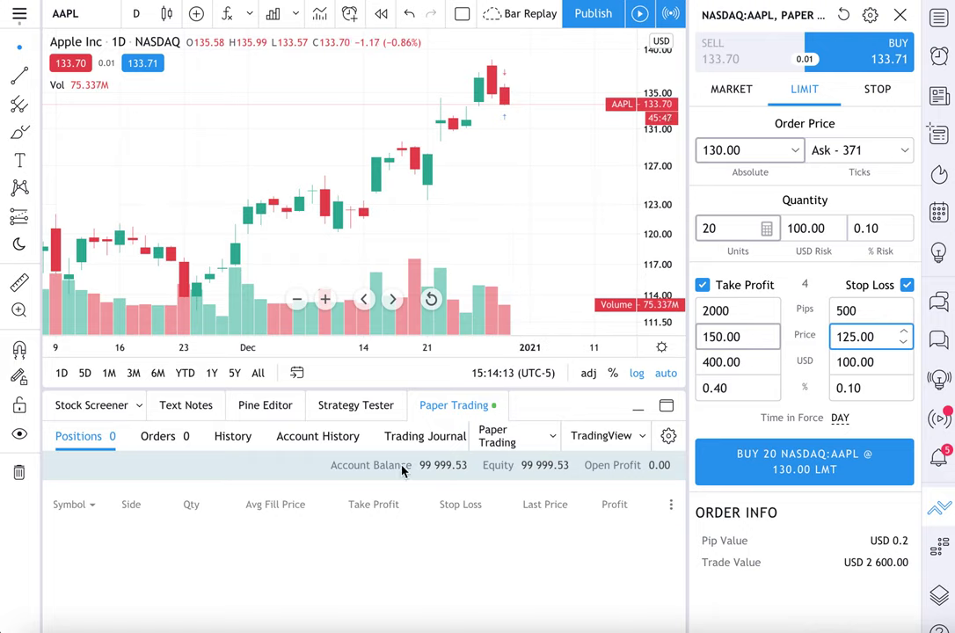
{"action": "left_click", "coordinate": [437, 407]}
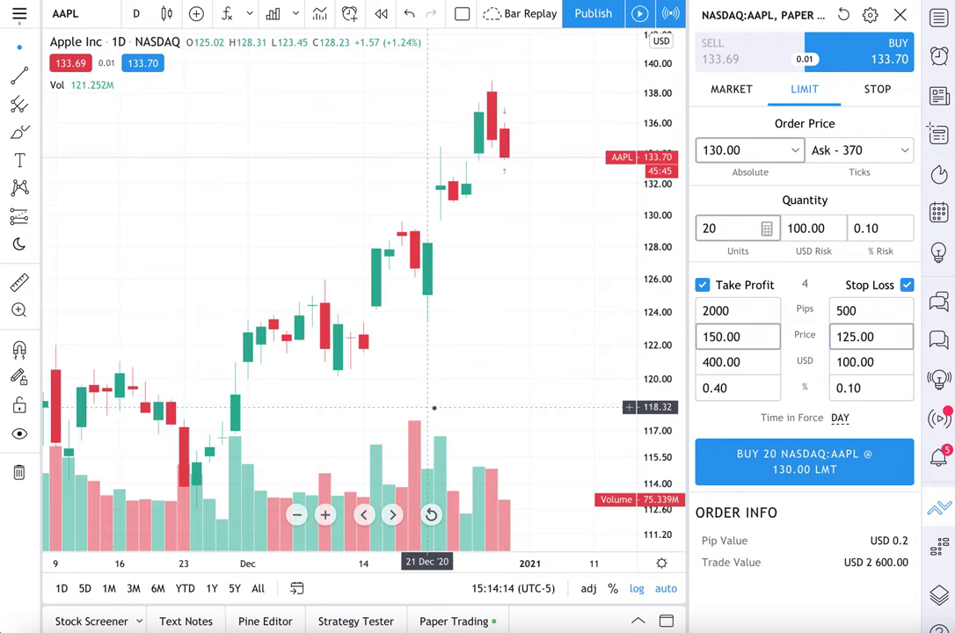
{"action": "left_click", "coordinate": [433, 622]}
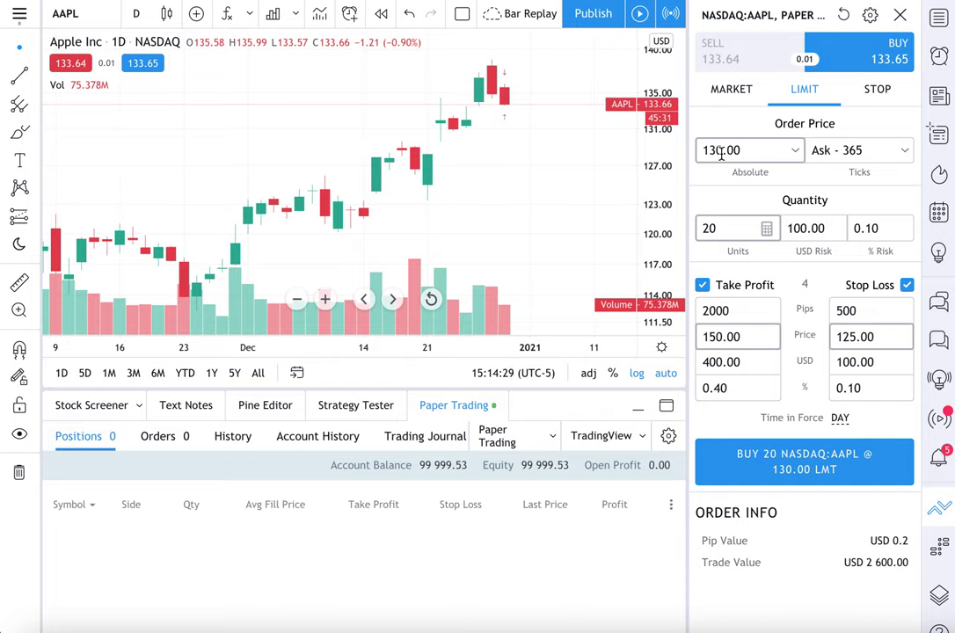
Submit the limit order to buy 20 AAPL at 130.00
{"action": "left_click", "coordinate": [716, 228]}
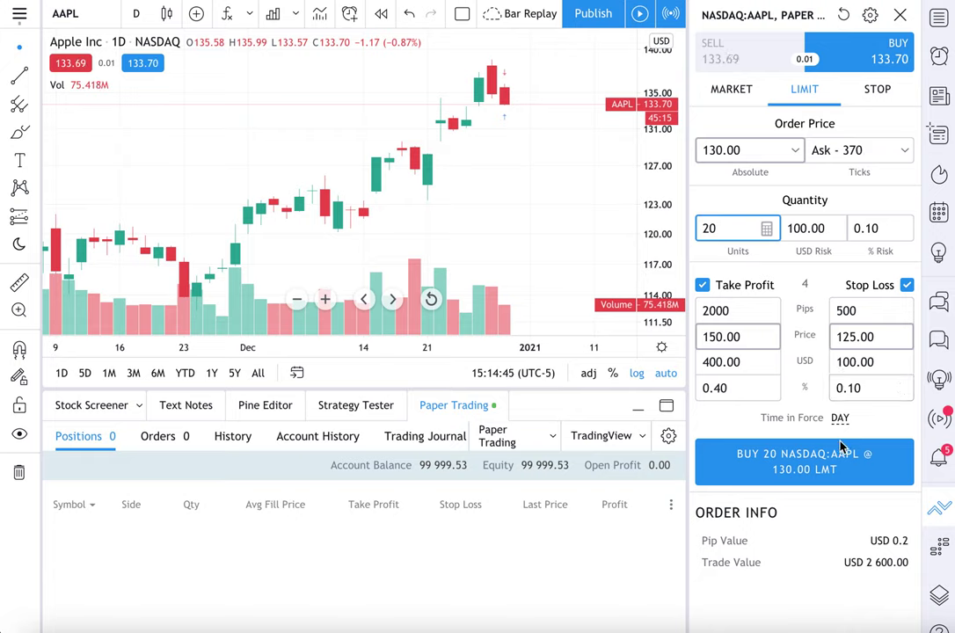
{"action": "left_click", "coordinate": [824, 462]}
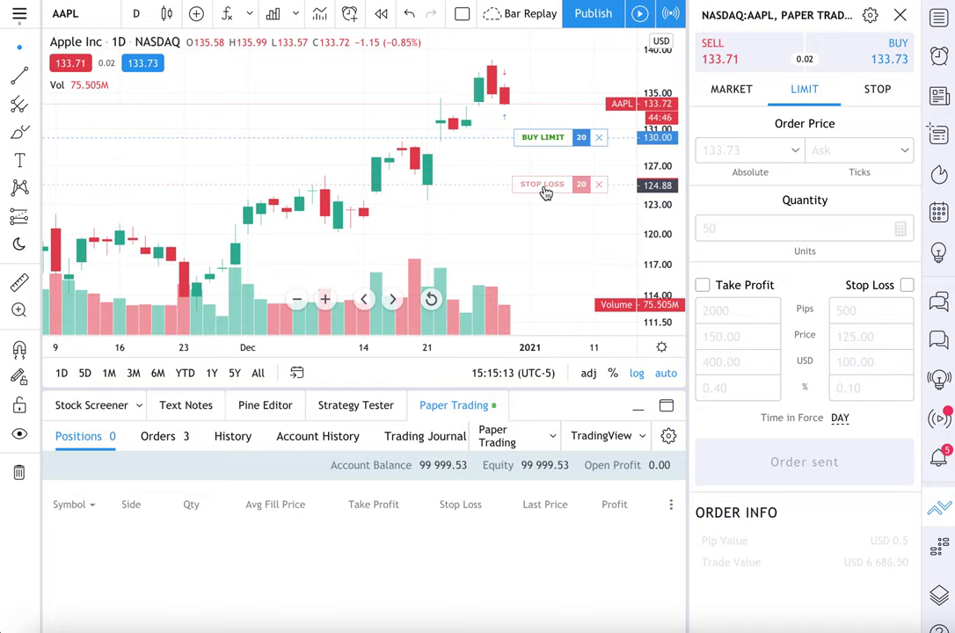
Review the paper account's orders, history, account history and trading journal, ending on the positions list
{"action": "left_click", "coordinate": [162, 445]}
{"action": "scroll", "coordinate": [180, 605], "scroll_direction": "down", "scroll_amount": 2}
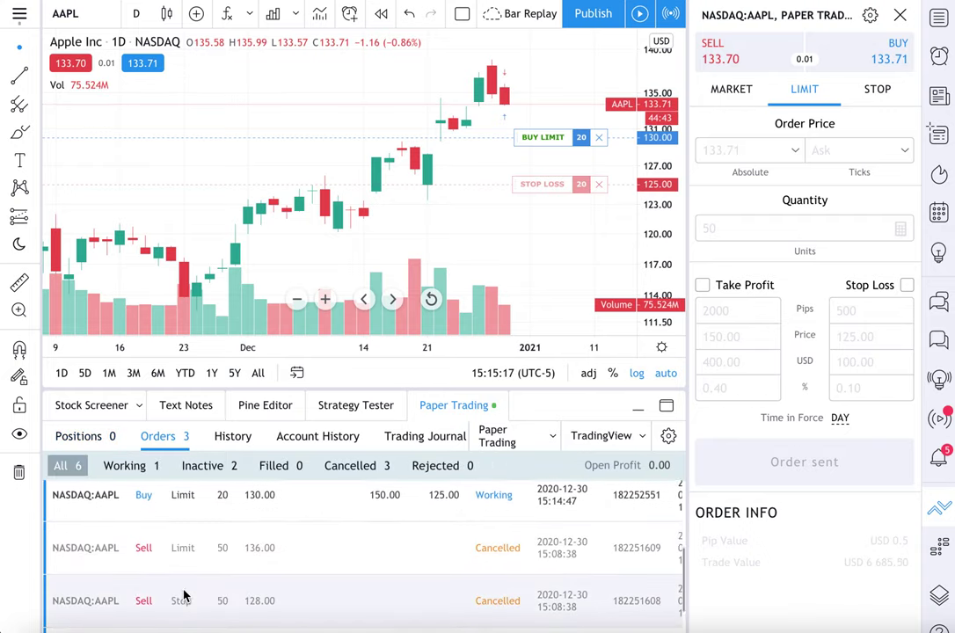
{"action": "scroll", "coordinate": [184, 596], "scroll_direction": "up", "scroll_amount": 2}
{"action": "left_click", "coordinate": [239, 435]}
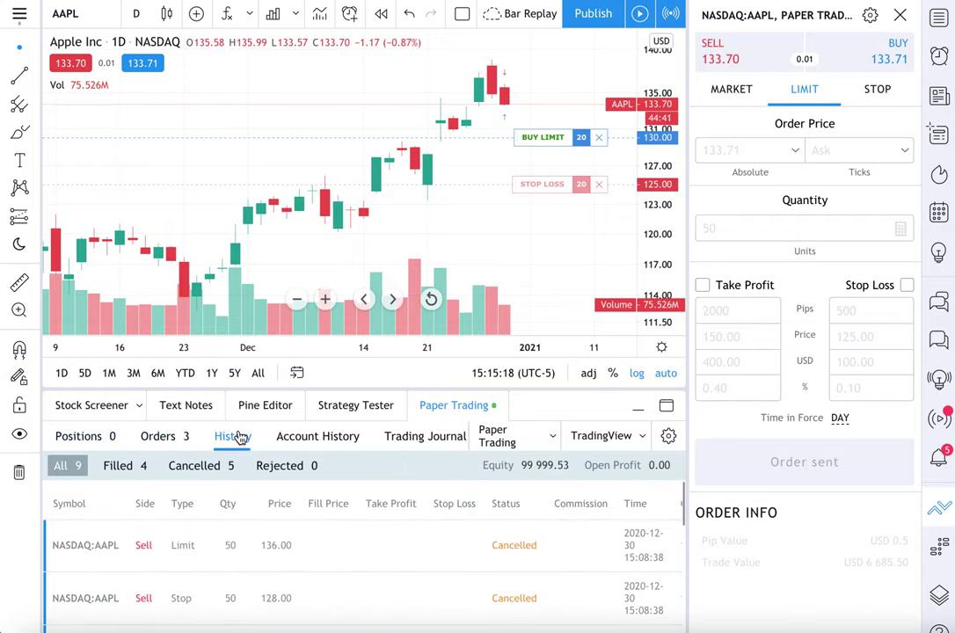
{"action": "left_click", "coordinate": [320, 441]}
{"action": "left_click", "coordinate": [403, 437]}
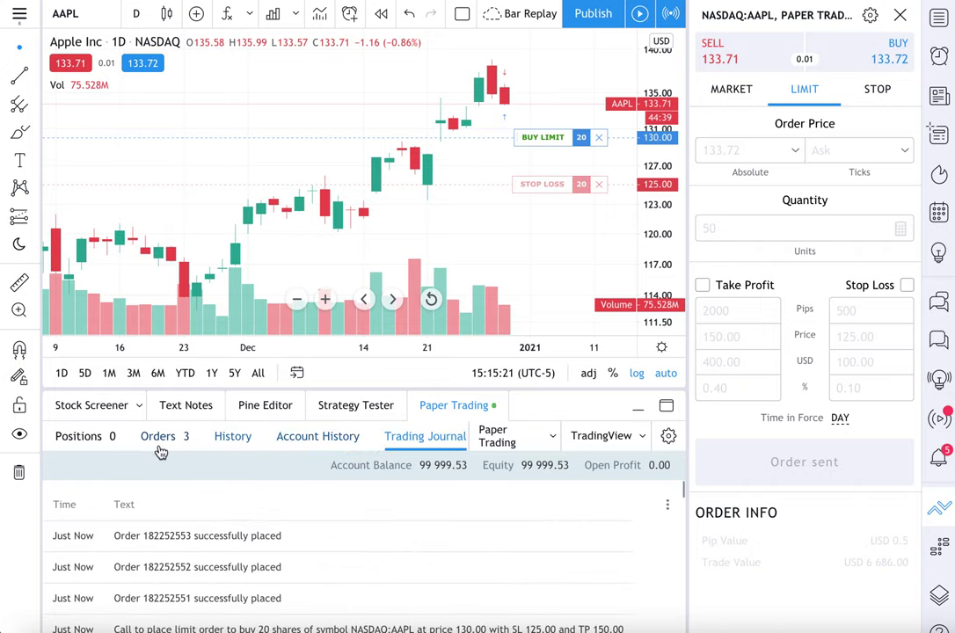
{"action": "left_click", "coordinate": [88, 438]}
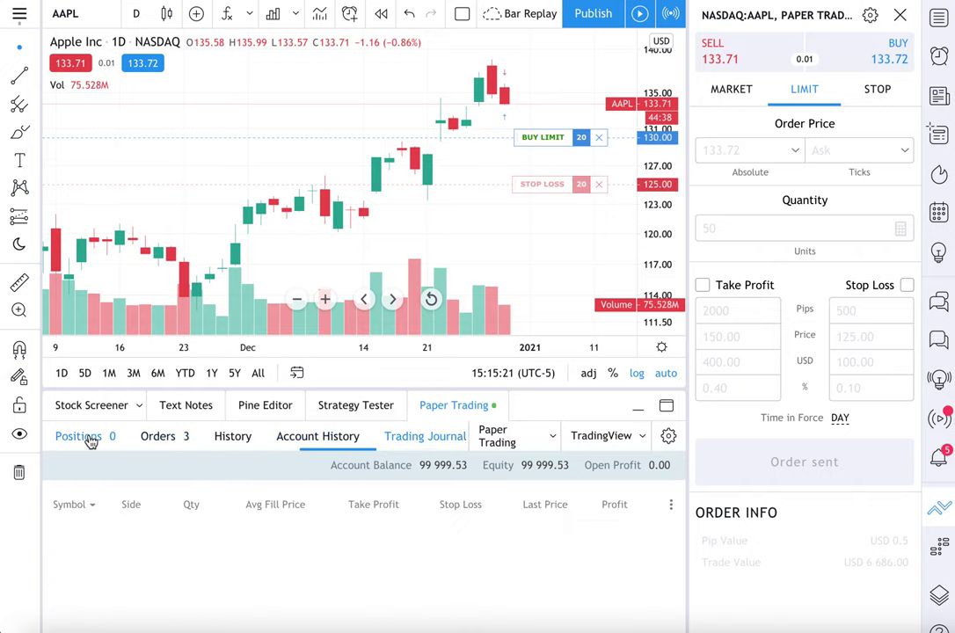
Place a market order to buy 10 units of AAPL
{"action": "left_click", "coordinate": [140, 64]}
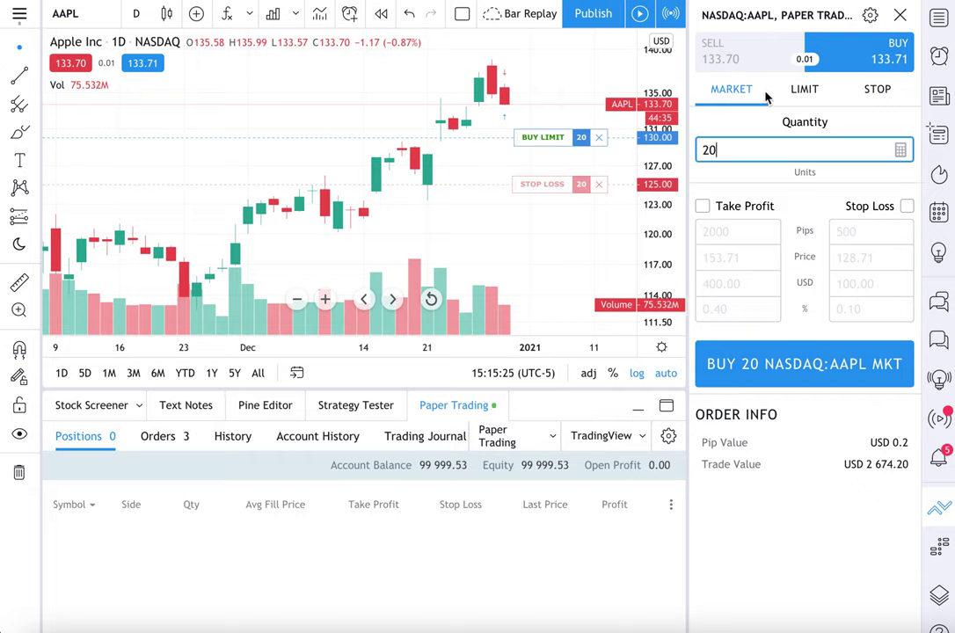
{"action": "left_click", "coordinate": [723, 151]}
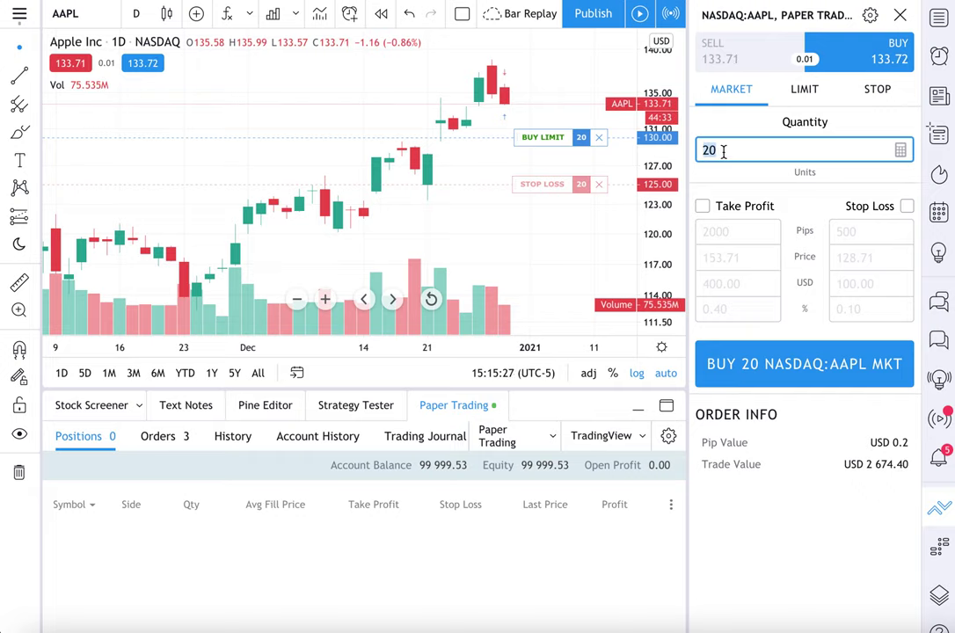
{"action": "type", "text": "10"}
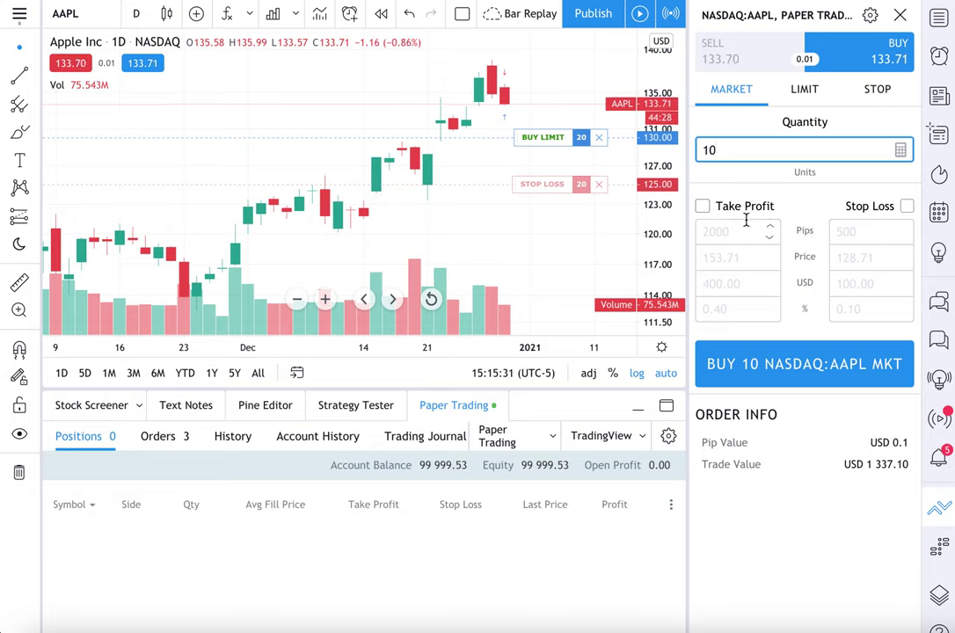
{"action": "left_click", "coordinate": [748, 366]}
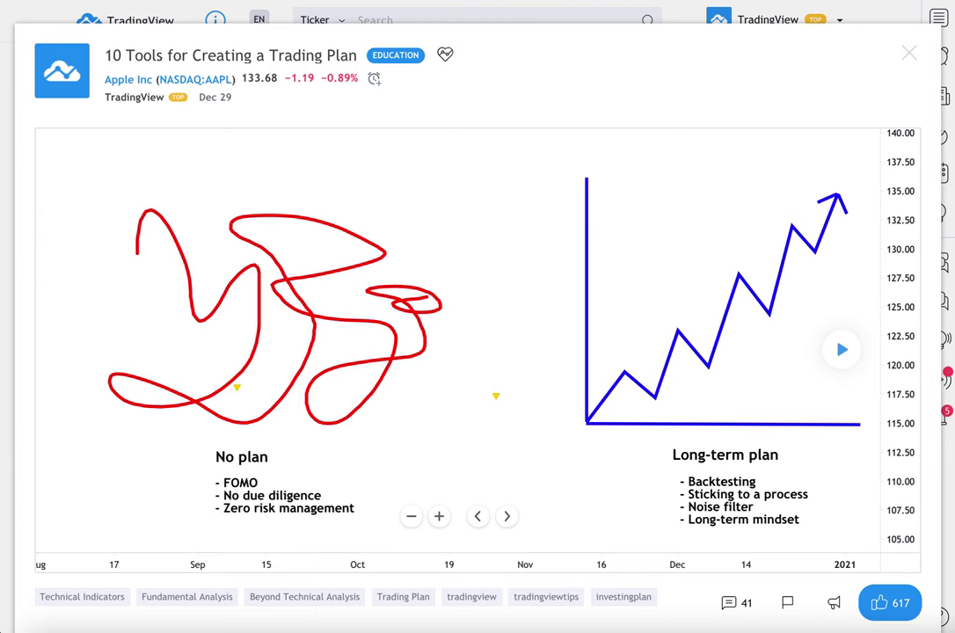
Highlight "Use our free Paper Trading tools" in the article 10 Tools for Creating a Trading Plan
{"action": "scroll", "coordinate": [353, 249], "scroll_direction": "down", "scroll_amount": 5}
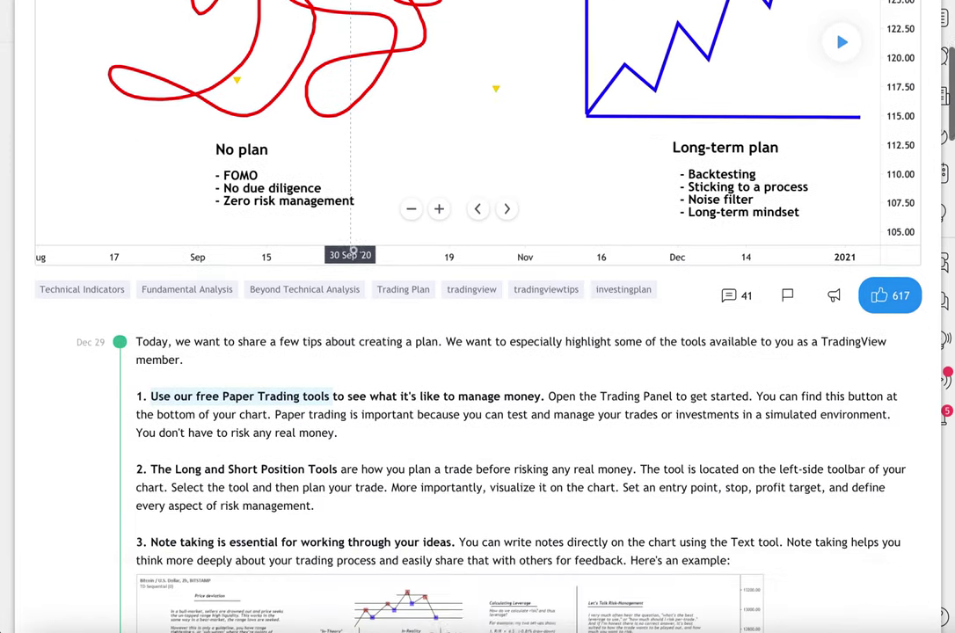
{"action": "left_click_drag", "start_coordinate": [151, 227], "coordinate": [330, 228]}
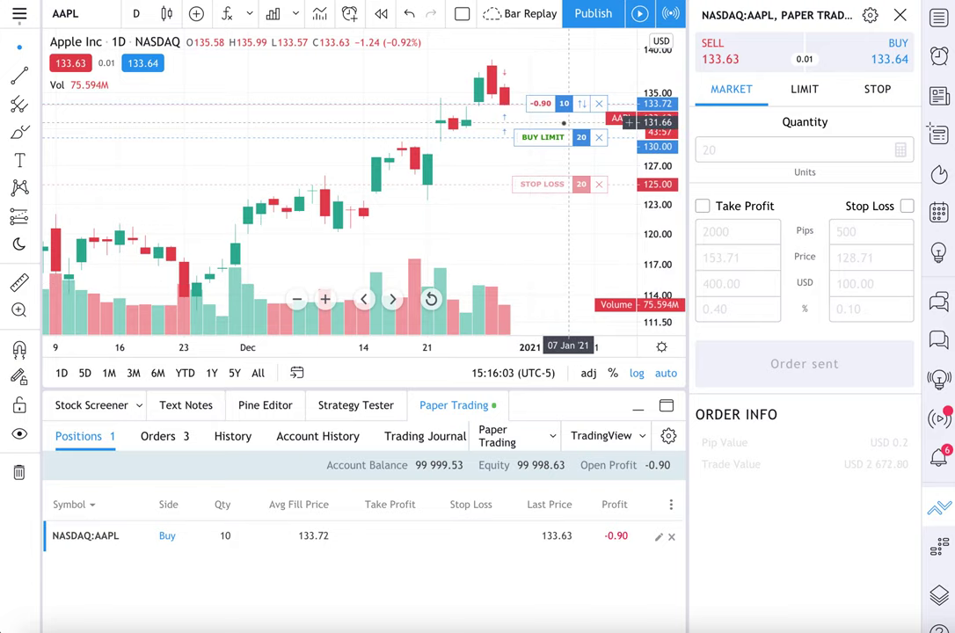
Place a limit order to buy 20 AAPL at the ask price, with take profit at 160.63 and stop loss at 100.63
{"action": "left_click", "coordinate": [804, 91]}
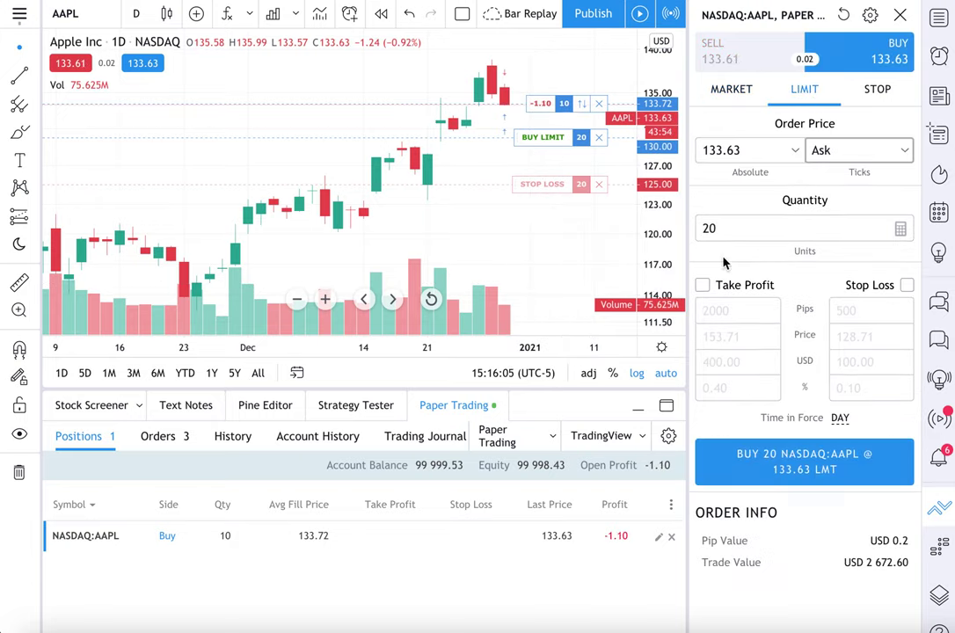
{"action": "left_click", "coordinate": [703, 286]}
{"action": "left_click", "coordinate": [907, 285]}
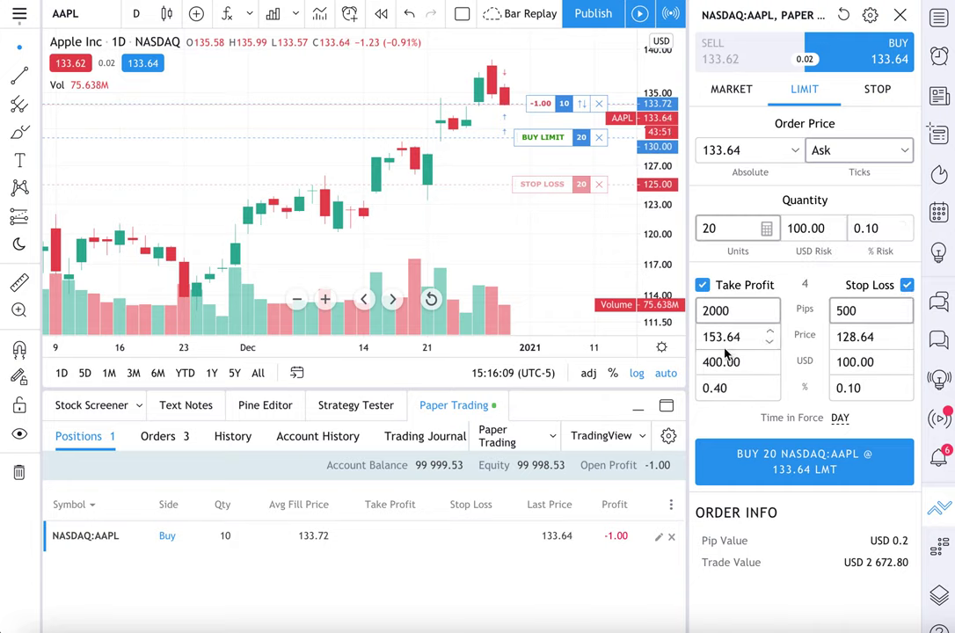
{"action": "left_click_drag", "start_coordinate": [721, 337], "coordinate": [697, 346]}
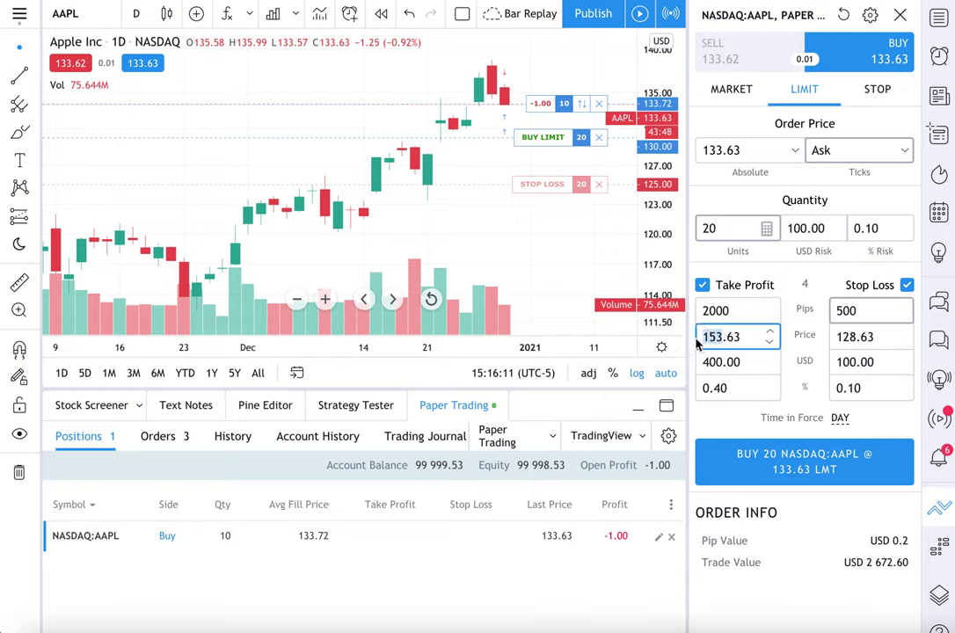
{"action": "type", "text": "160"}
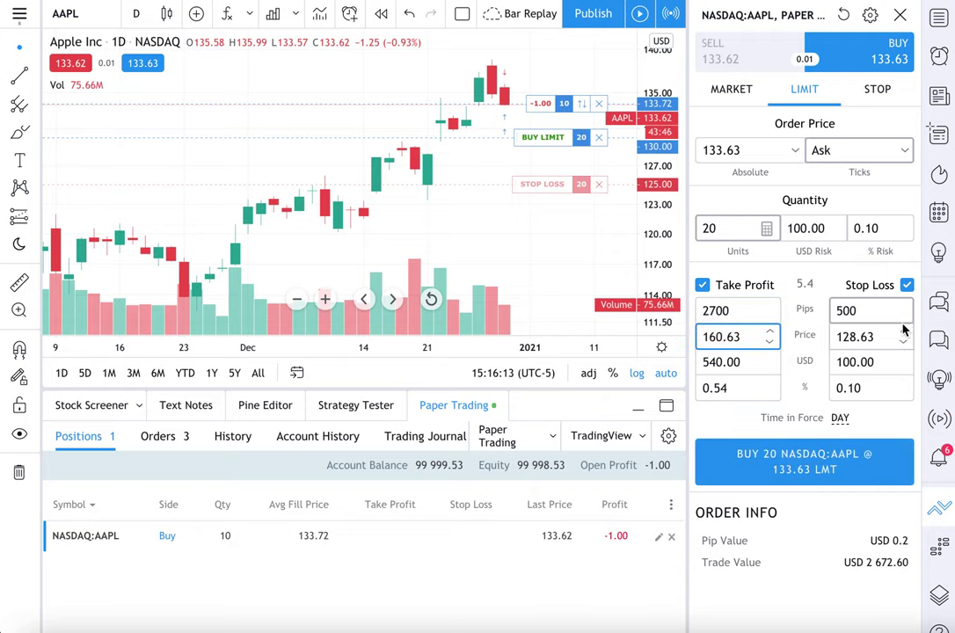
{"action": "left_click_drag", "start_coordinate": [836, 337], "coordinate": [855, 336]}
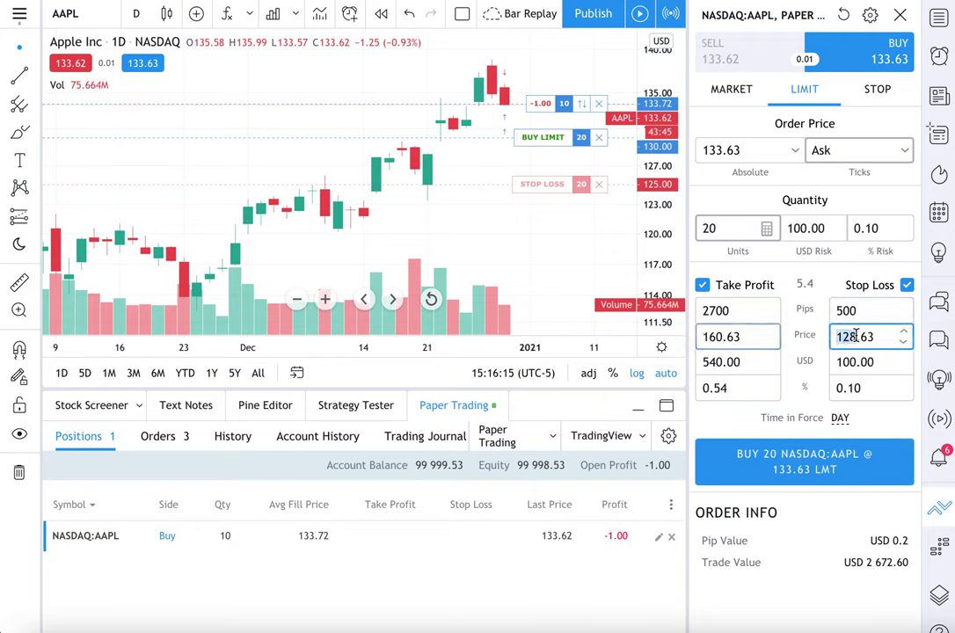
{"action": "type", "text": "100"}
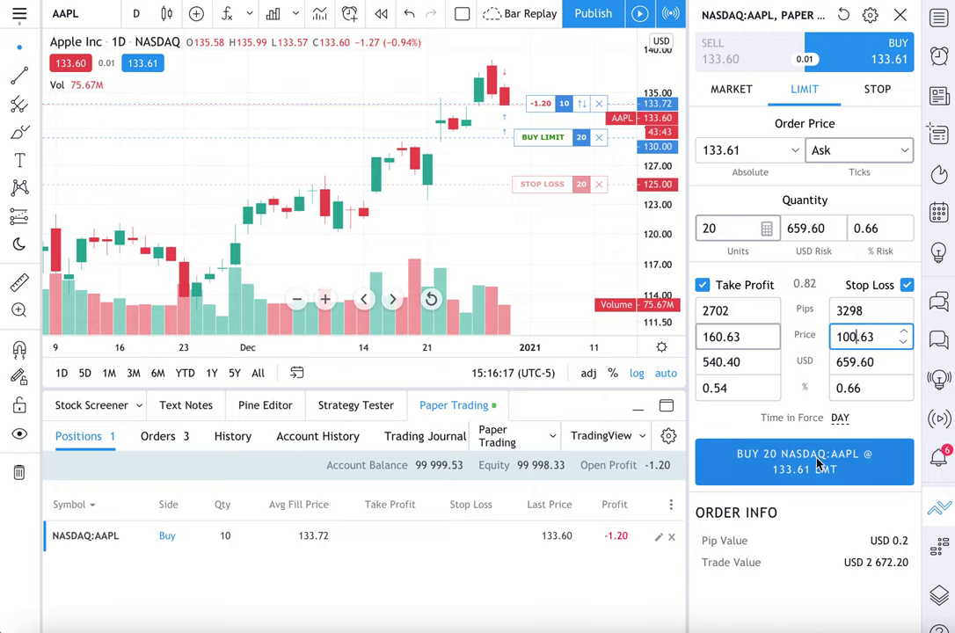
{"action": "left_click", "coordinate": [813, 470]}
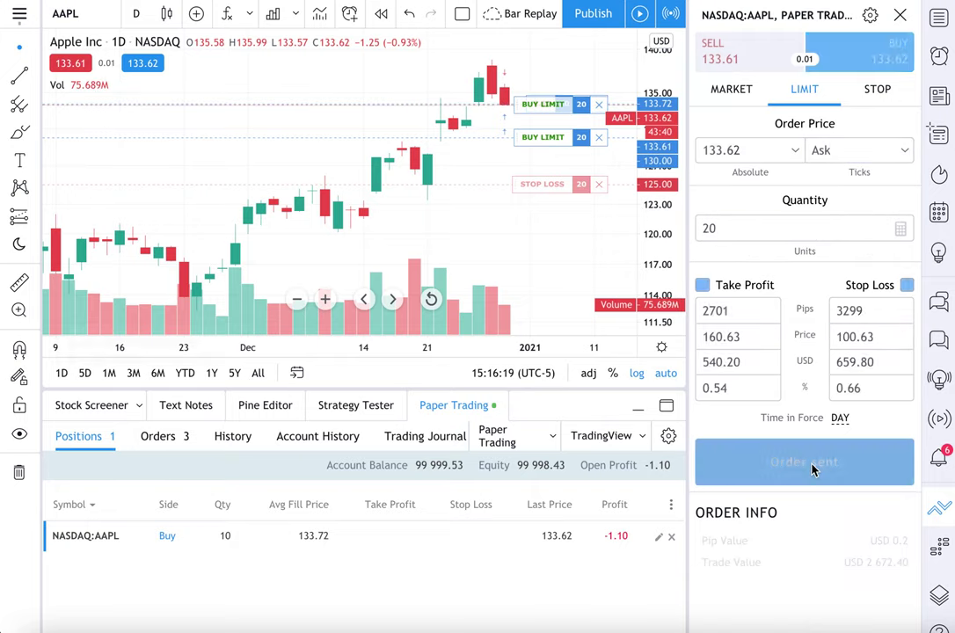
Enable take profit and stop loss on a new AAPL limit buy ticket
{"action": "left_click", "coordinate": [712, 296]}
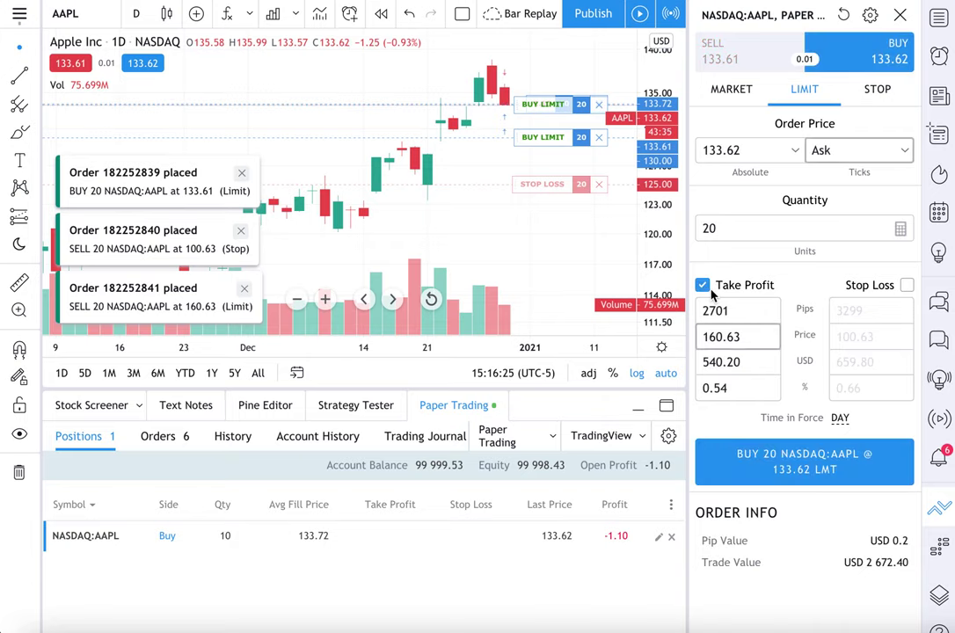
{"action": "left_click", "coordinate": [906, 286]}
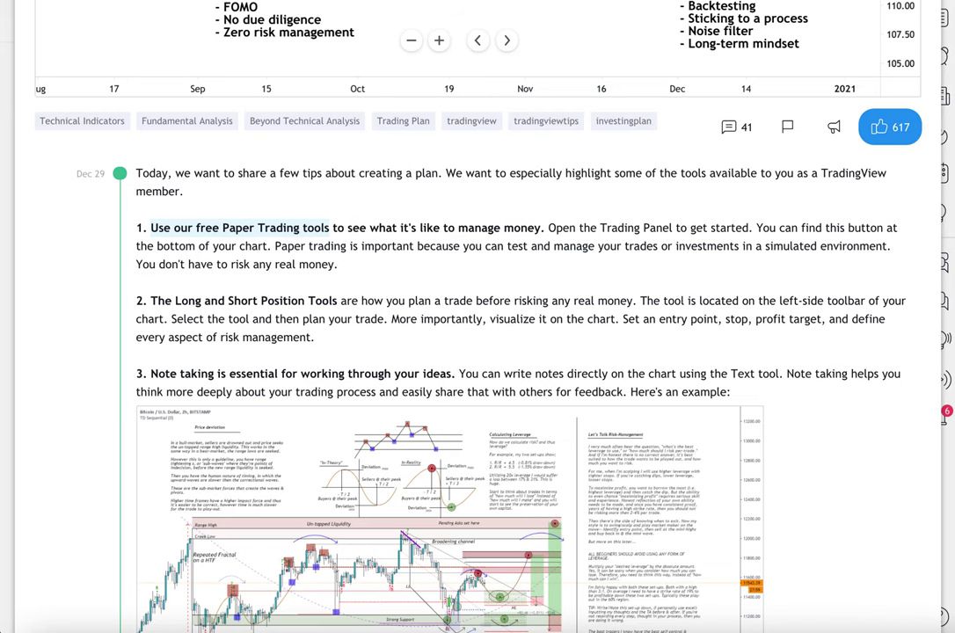
Highlight the article title "10 Tools for Creating a Trading Plan" and the phrase "The Long and Short Position Tools" in tip 2
{"action": "left_click", "coordinate": [245, 314]}
{"action": "scroll", "coordinate": [175, 312], "scroll_direction": "up", "scroll_amount": 5}
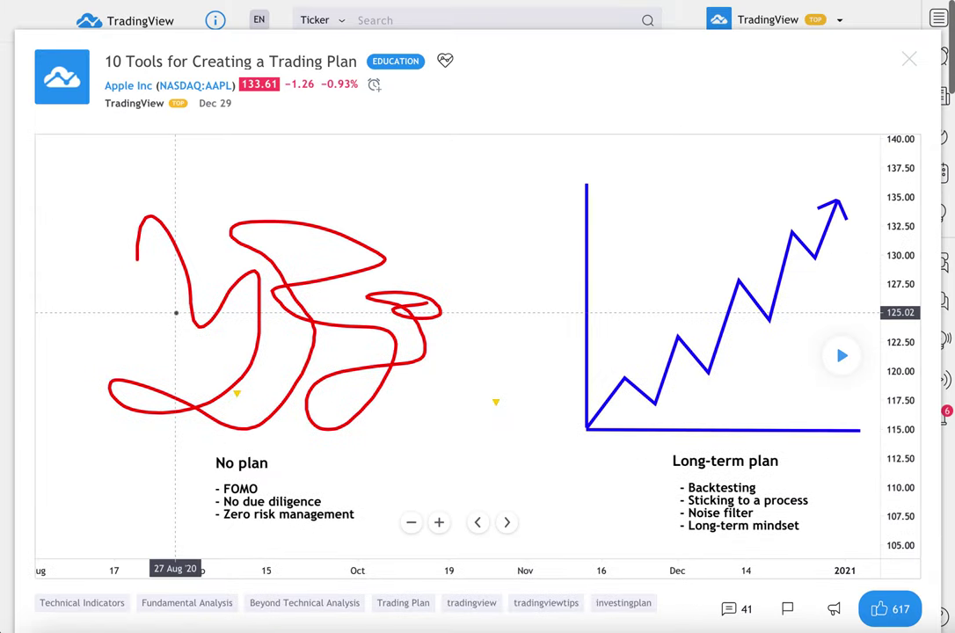
{"action": "left_click_drag", "start_coordinate": [107, 62], "coordinate": [356, 61]}
{"action": "scroll", "coordinate": [332, 70], "scroll_direction": "down", "scroll_amount": 6}
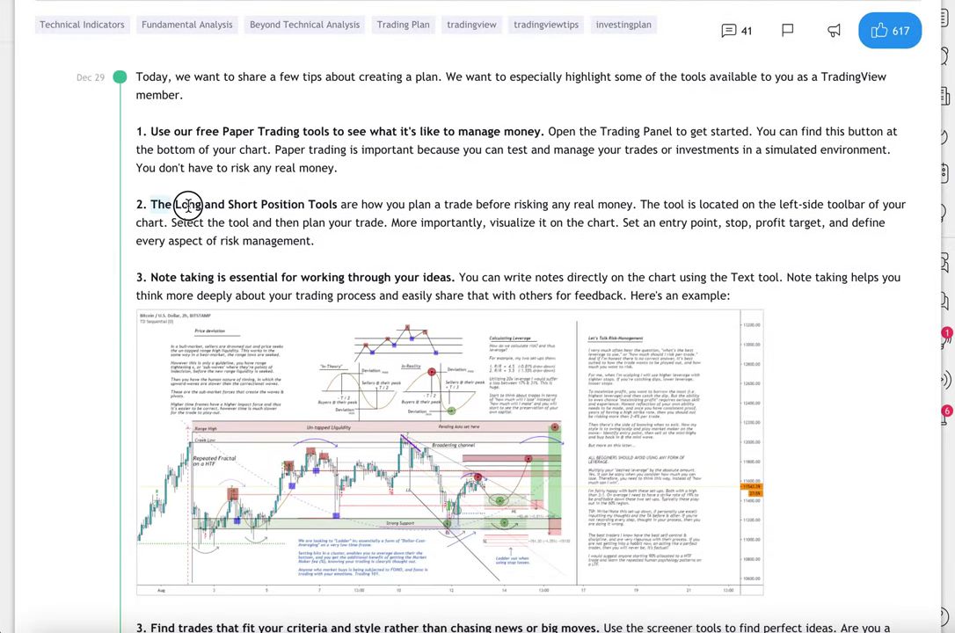
{"action": "left_click_drag", "start_coordinate": [187, 204], "coordinate": [337, 201]}
{"action": "left_click", "coordinate": [319, 225]}
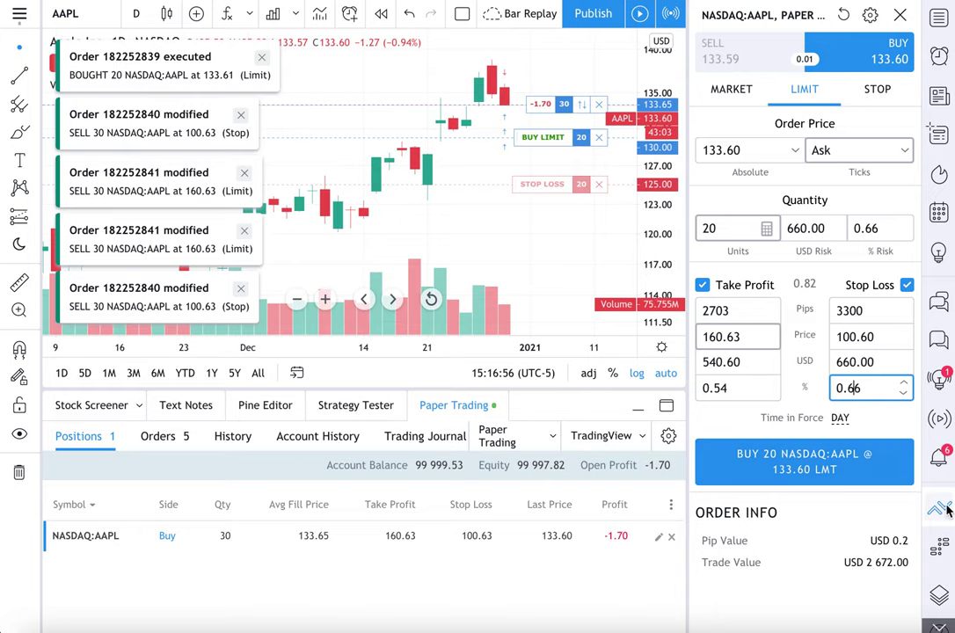
Hide the AAPL order ticket and review the Paper Trading account options and the trading panel settings
{"action": "left_click", "coordinate": [943, 508]}
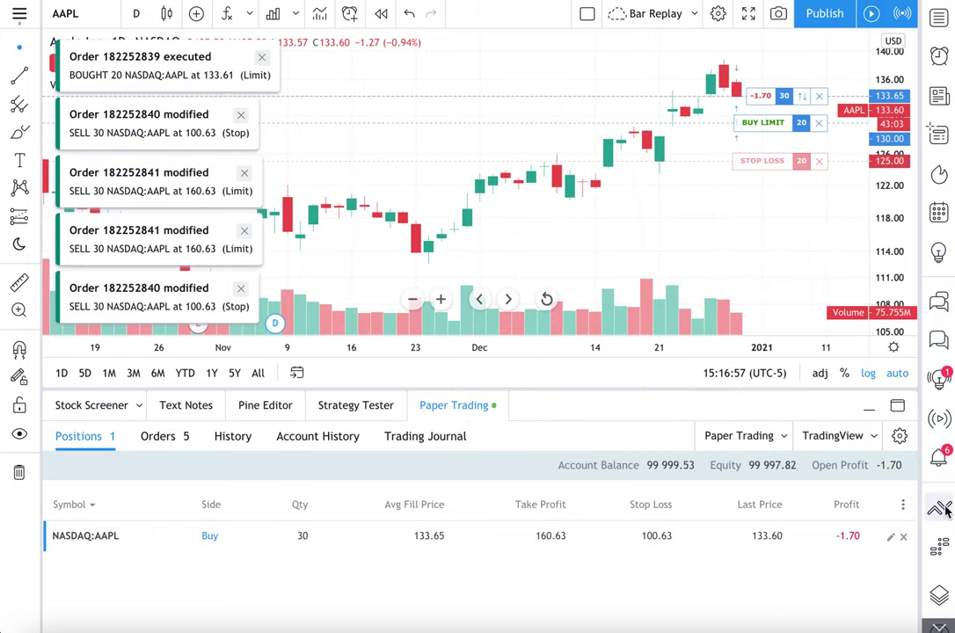
{"action": "left_click", "coordinate": [755, 438]}
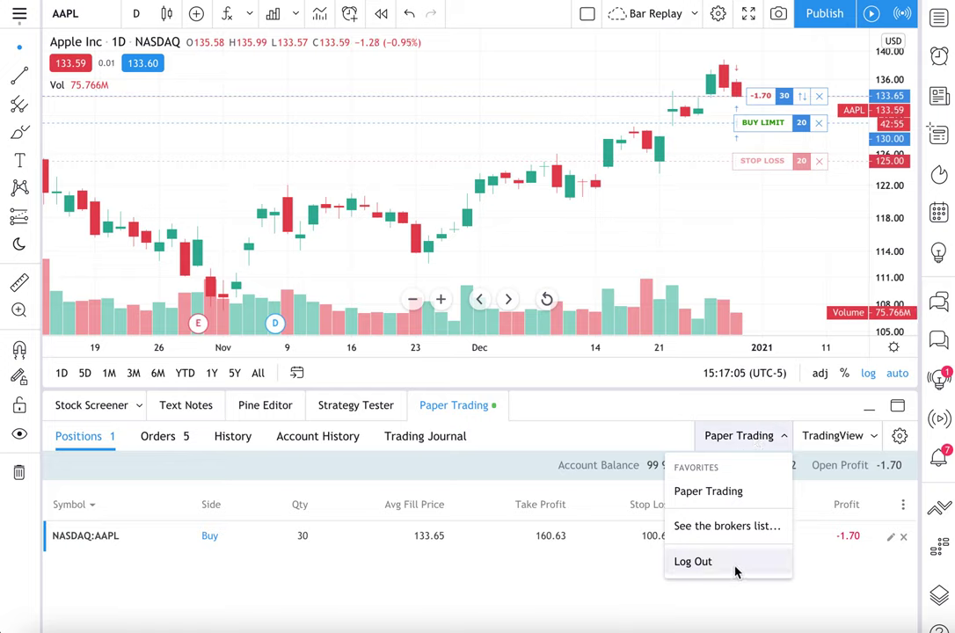
{"action": "left_click", "coordinate": [785, 438]}
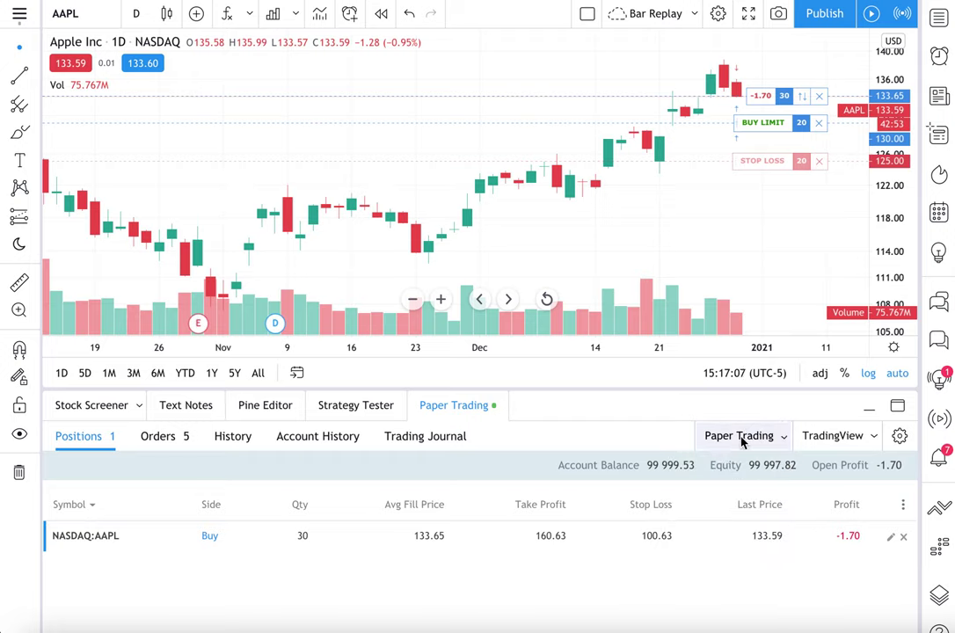
{"action": "left_click", "coordinate": [862, 439]}
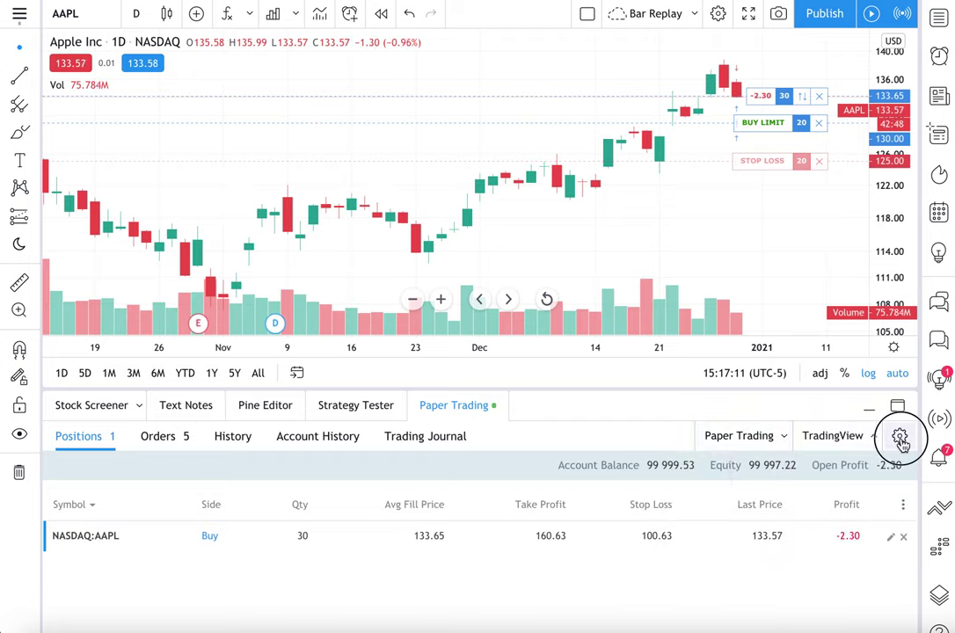
{"action": "left_click", "coordinate": [899, 436]}
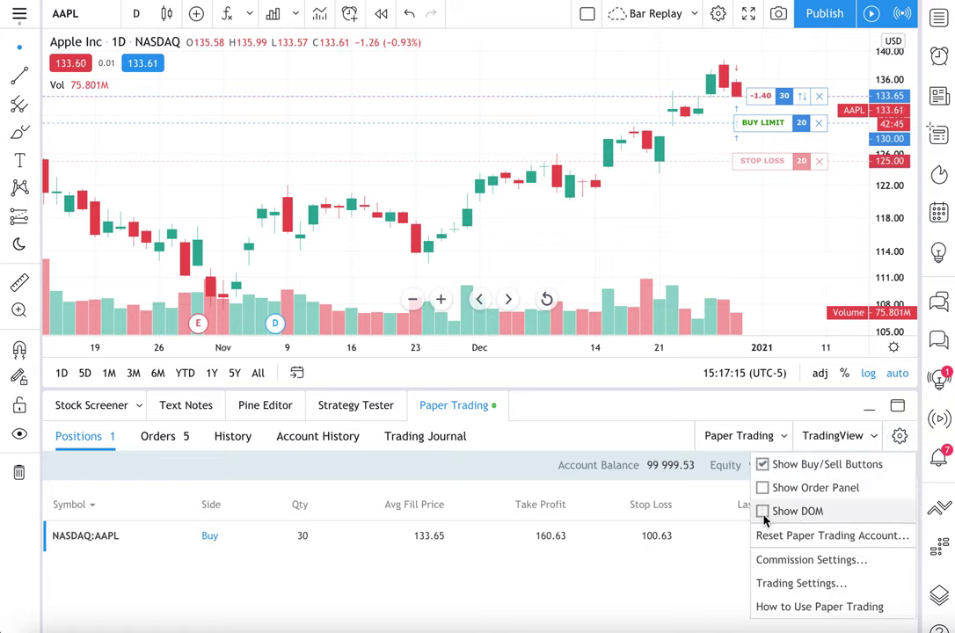
{"action": "left_click", "coordinate": [900, 439]}
Log out of Paper Trading, then collapse the Trading Panel after looking through the available brokers
{"action": "left_click", "coordinate": [766, 439]}
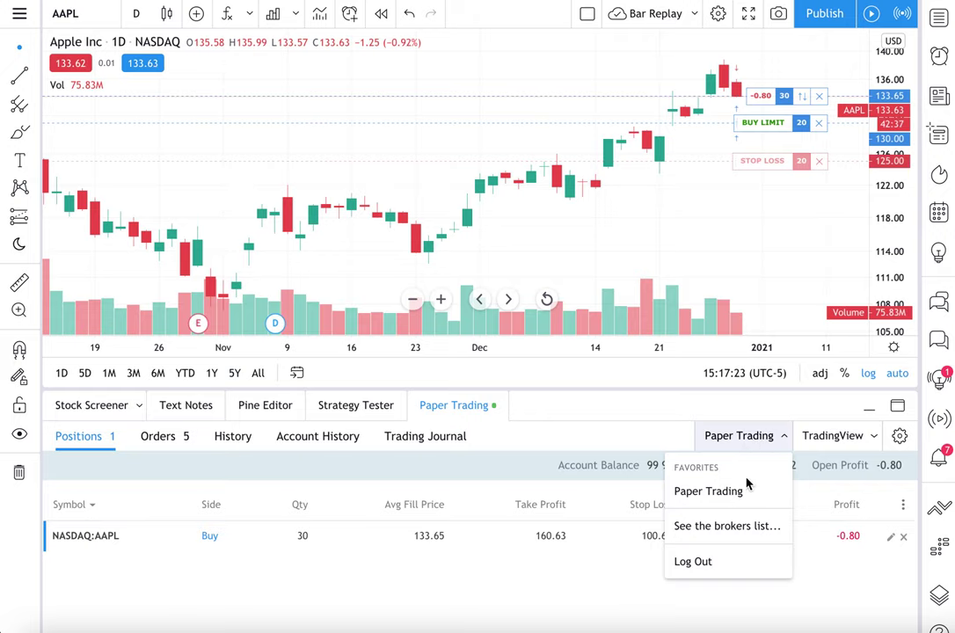
{"action": "left_click", "coordinate": [713, 562]}
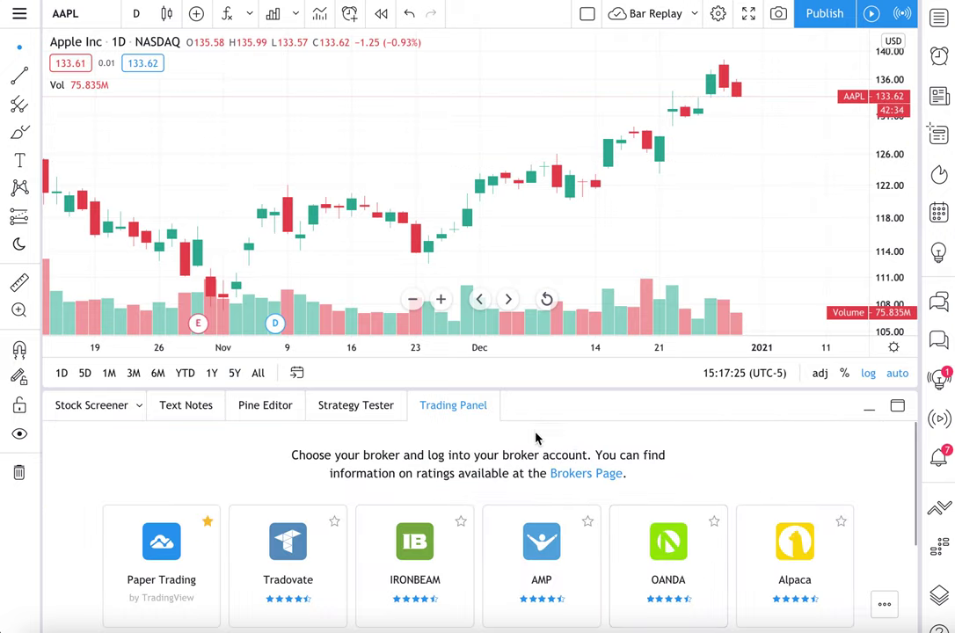
{"action": "scroll", "coordinate": [422, 498], "scroll_direction": "down", "scroll_amount": 3}
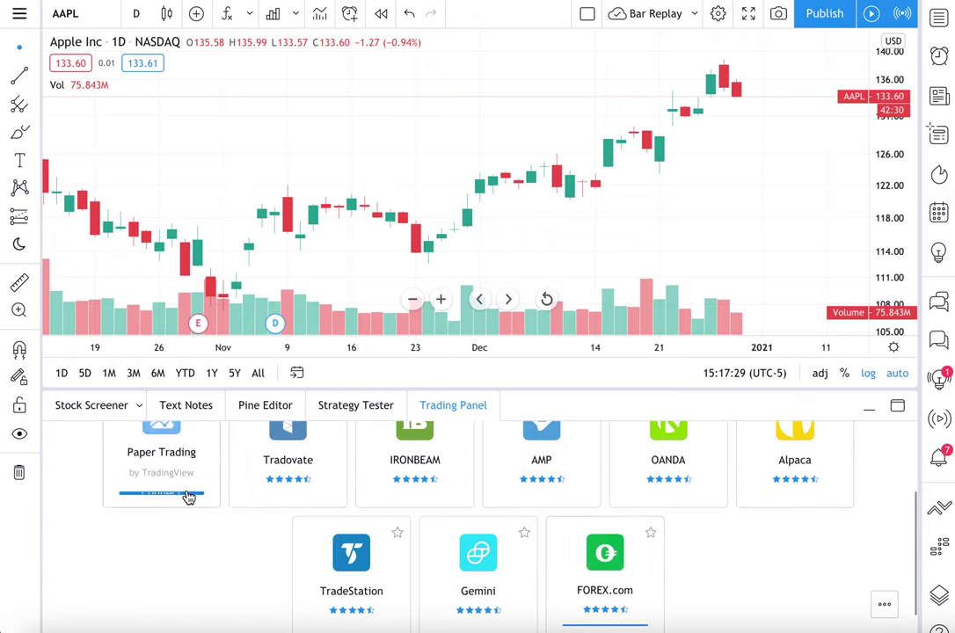
{"action": "scroll", "coordinate": [188, 497], "scroll_direction": "up", "scroll_amount": 1}
{"action": "left_click", "coordinate": [474, 405]}
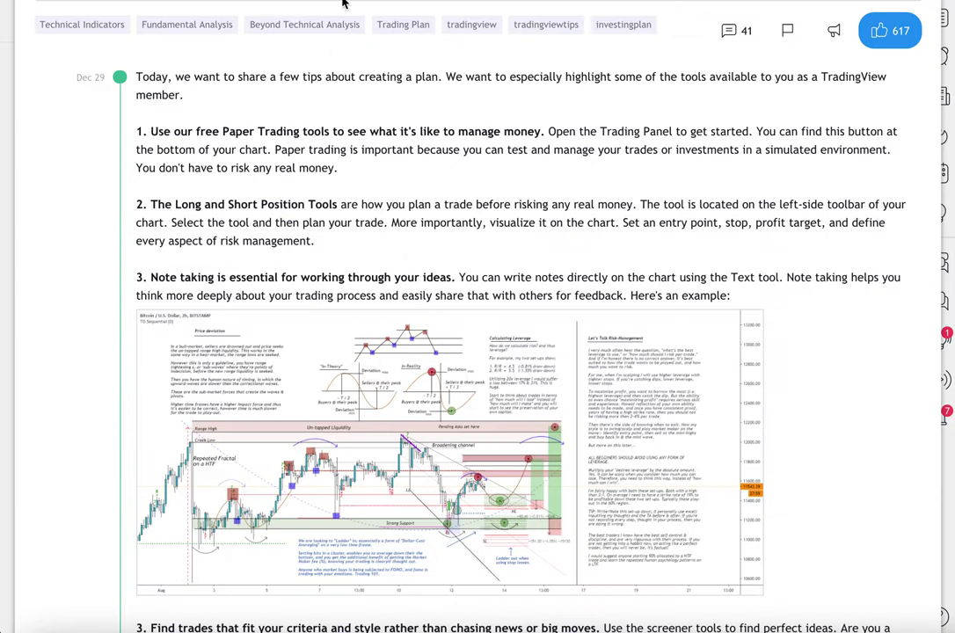
Highlight "Use our free Paper Trading tools" and "The Long and Short Position Tools" in the article's first two tips
{"action": "left_click_drag", "start_coordinate": [152, 135], "coordinate": [327, 134]}
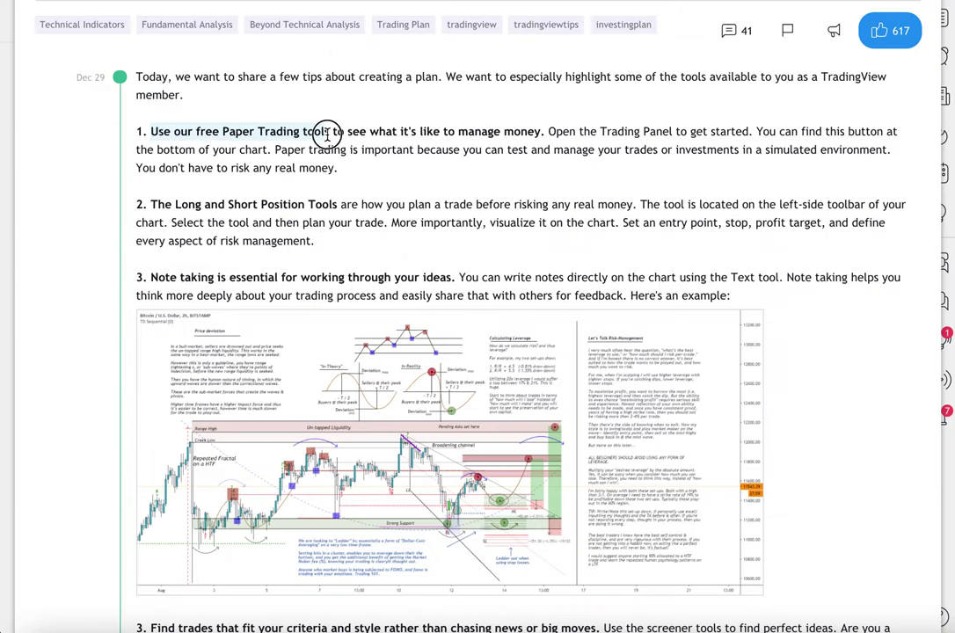
{"action": "left_click_drag", "start_coordinate": [143, 207], "coordinate": [325, 205]}
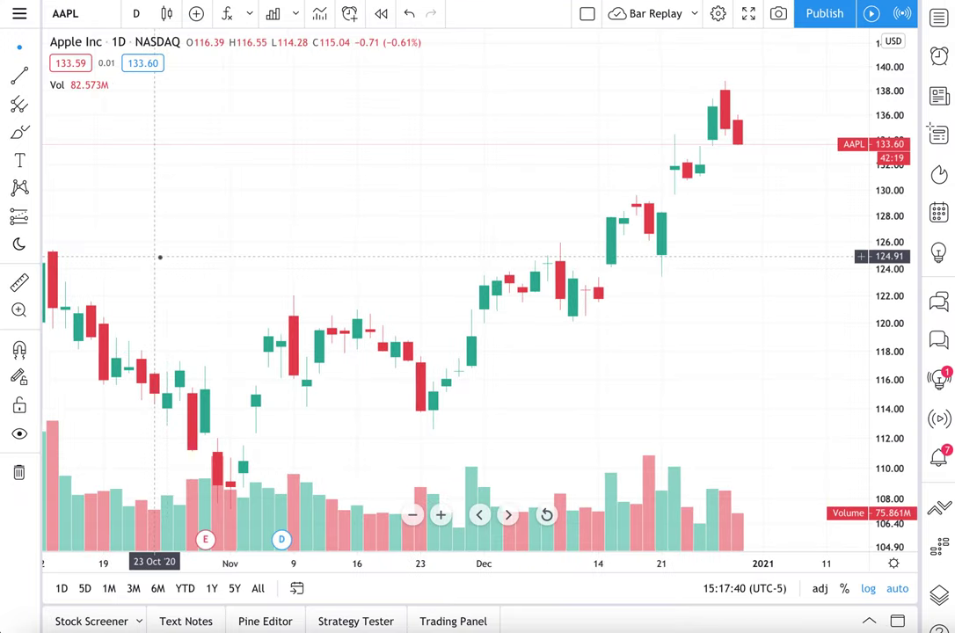
Add Long Position and Short Position to the favorite drawing tools and move the favorites toolbar just below the volume reading
{"action": "scroll", "coordinate": [160, 257], "scroll_direction": "down", "scroll_amount": 1}
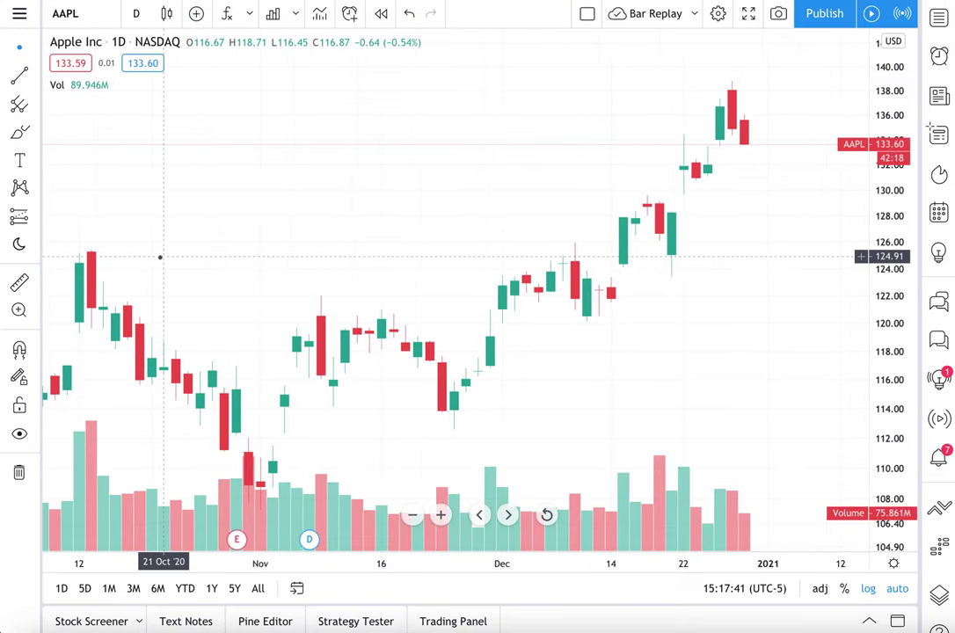
{"action": "left_click", "coordinate": [35, 217]}
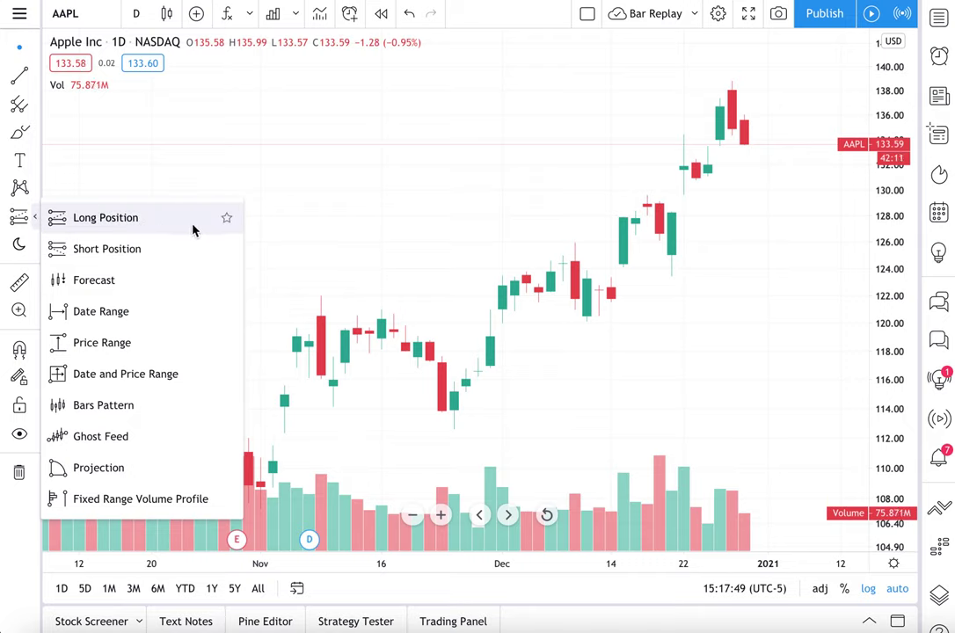
{"action": "left_click", "coordinate": [227, 218]}
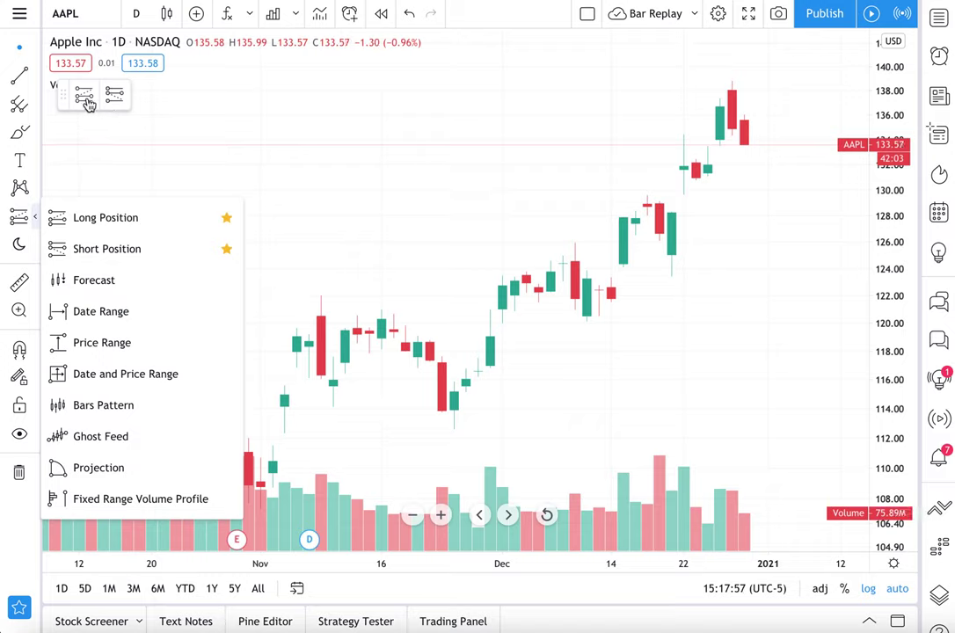
{"action": "left_click_drag", "start_coordinate": [62, 97], "coordinate": [81, 112]}
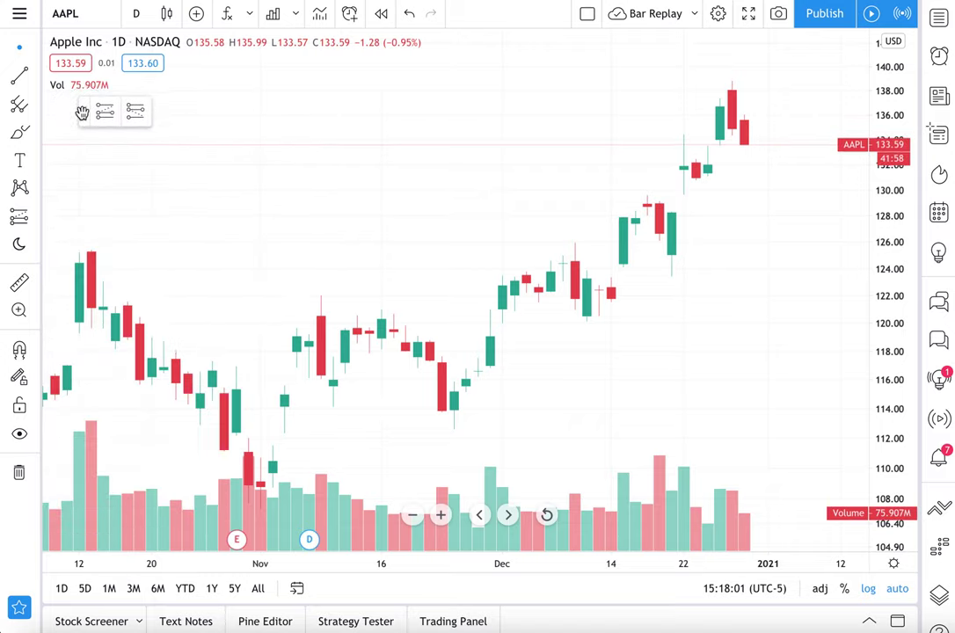
Place a Long Position drawing on the AAPL chart at about 22 December 2020, with the entry at about 133.48
{"action": "left_click", "coordinate": [33, 218]}
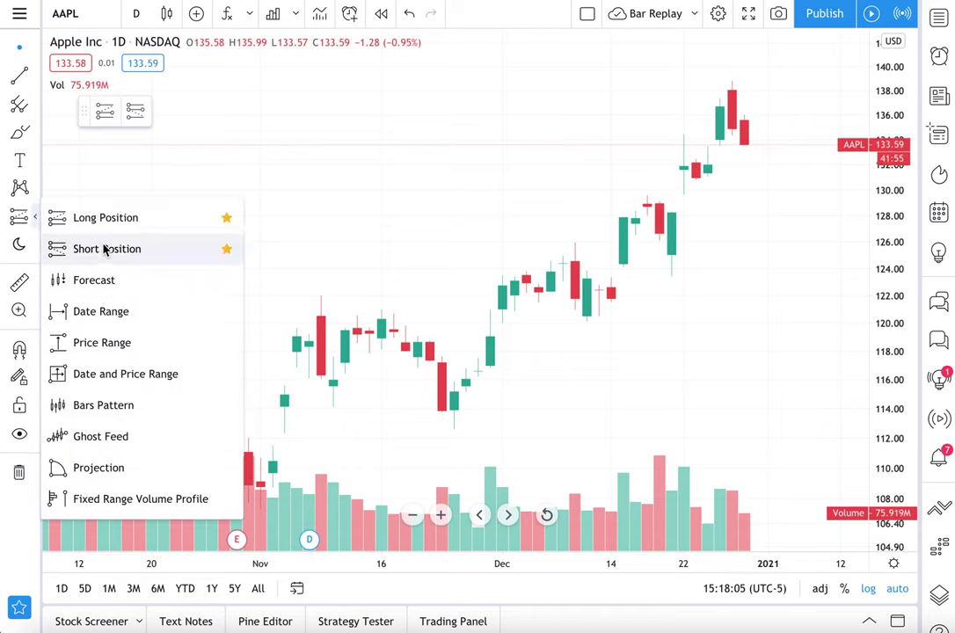
{"action": "left_click", "coordinate": [106, 216]}
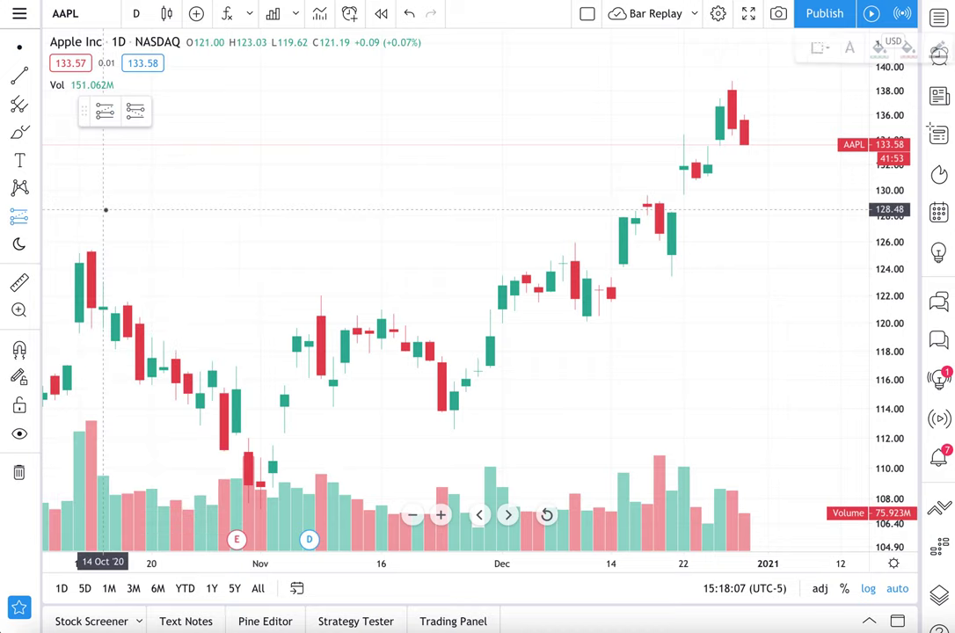
{"action": "scroll", "coordinate": [489, 284], "scroll_direction": "up", "scroll_amount": 2}
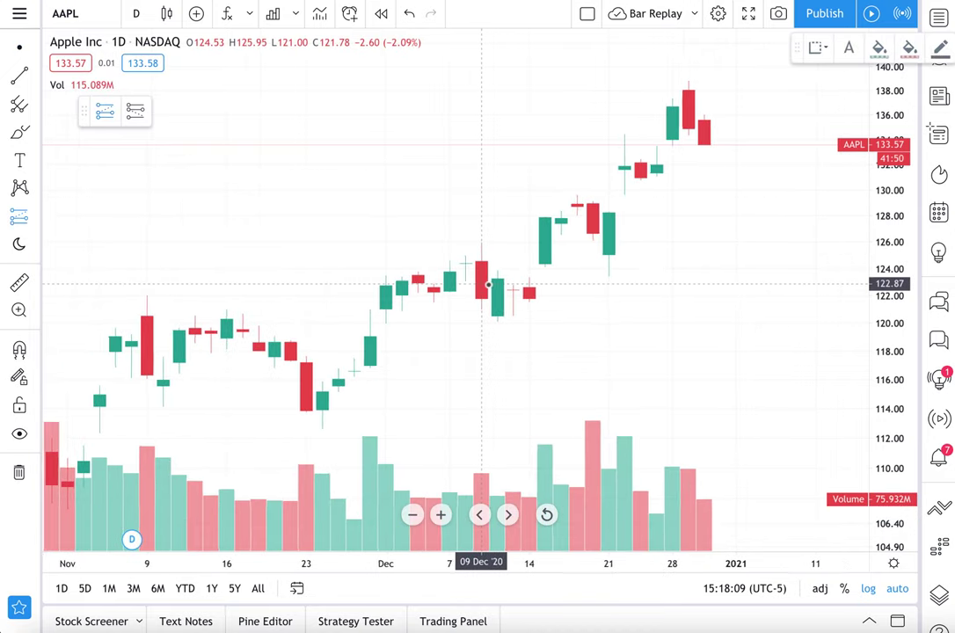
{"action": "scroll", "coordinate": [550, 268], "scroll_direction": "down", "scroll_amount": 5}
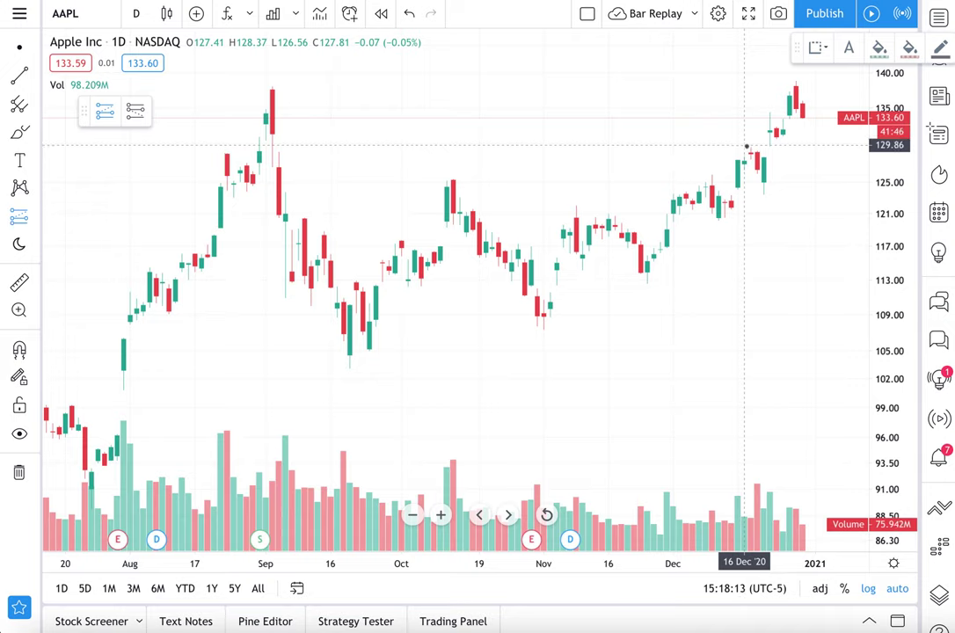
{"action": "left_click", "coordinate": [20, 220]}
{"action": "left_click", "coordinate": [758, 117]}
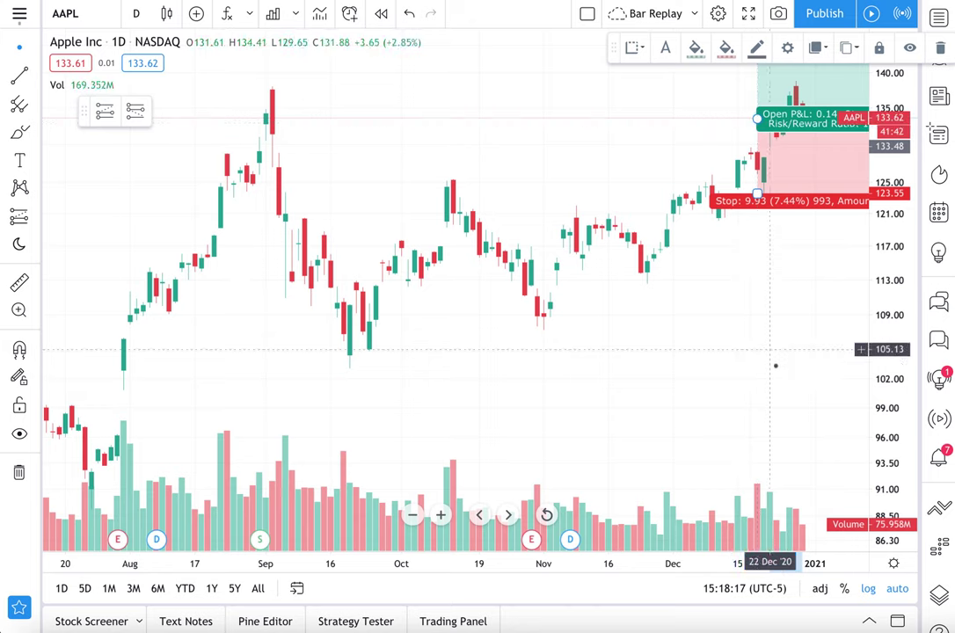
Move the long position to just after the latest candle with entry at about 133.38, target at 139.45 and stop at 130.72
{"action": "left_click_drag", "start_coordinate": [776, 365], "coordinate": [486, 365]}
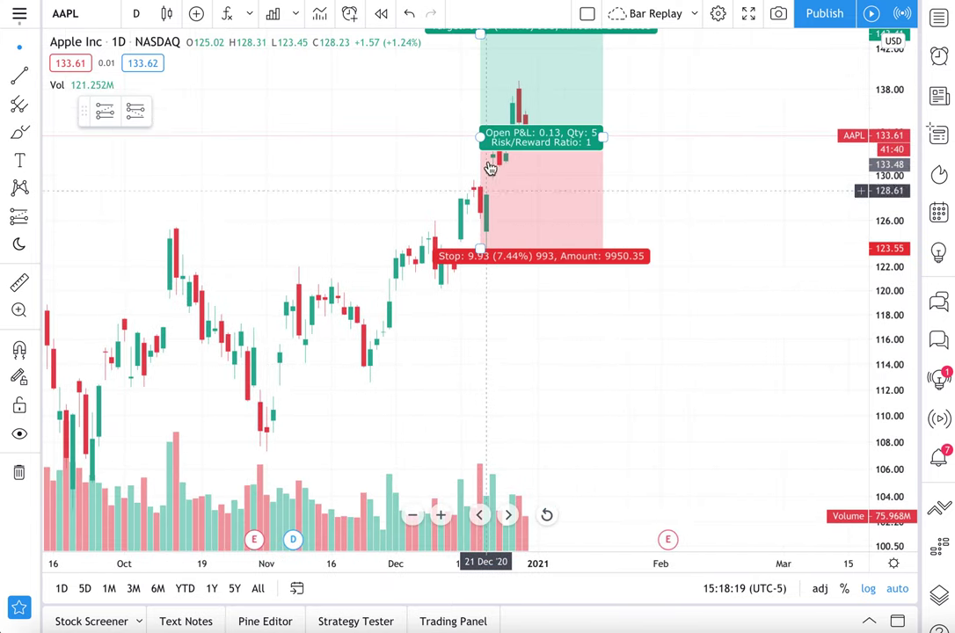
{"action": "left_click_drag", "start_coordinate": [479, 33], "coordinate": [480, 69]}
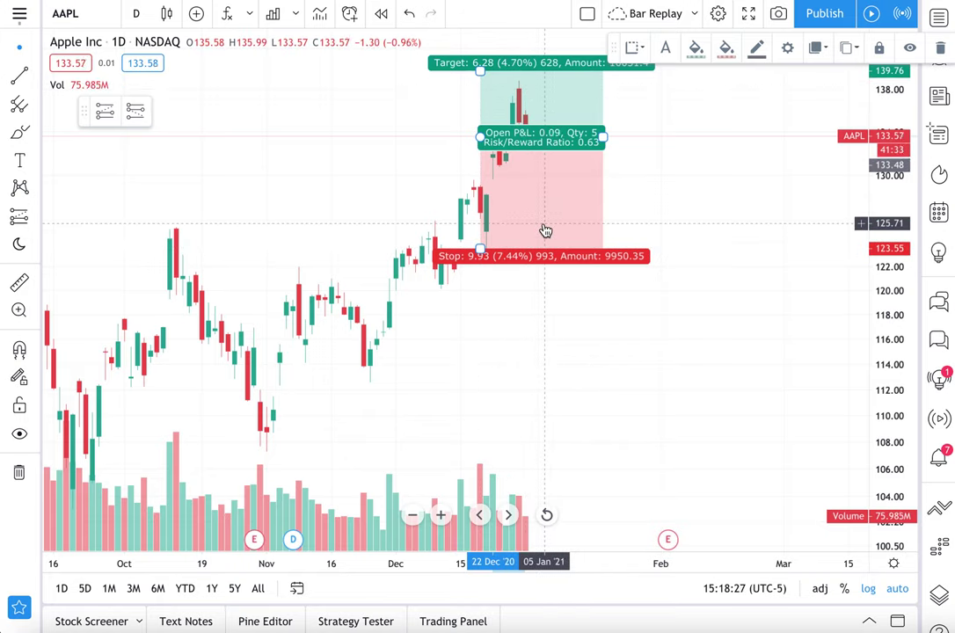
{"action": "mouse_move", "coordinate": [480, 70]}
{"action": "left_mouse_down"}
{"action": "mouse_move", "coordinate": [523, 75]}
{"action": "mouse_move", "coordinate": [523, 94]}
{"action": "left_mouse_up"}
{"action": "mouse_move", "coordinate": [531, 186]}
{"action": "left_mouse_down"}
{"action": "mouse_move", "coordinate": [619, 175]}
{"action": "mouse_move", "coordinate": [601, 178]}
{"action": "left_mouse_up"}
{"action": "mouse_move", "coordinate": [572, 112]}
{"action": "left_mouse_down"}
{"action": "mouse_move", "coordinate": [572, 102]}
{"action": "mouse_move", "coordinate": [555, 132]}
{"action": "mouse_move", "coordinate": [531, 139]}
{"action": "mouse_move", "coordinate": [532, 73]}
{"action": "left_mouse_up"}
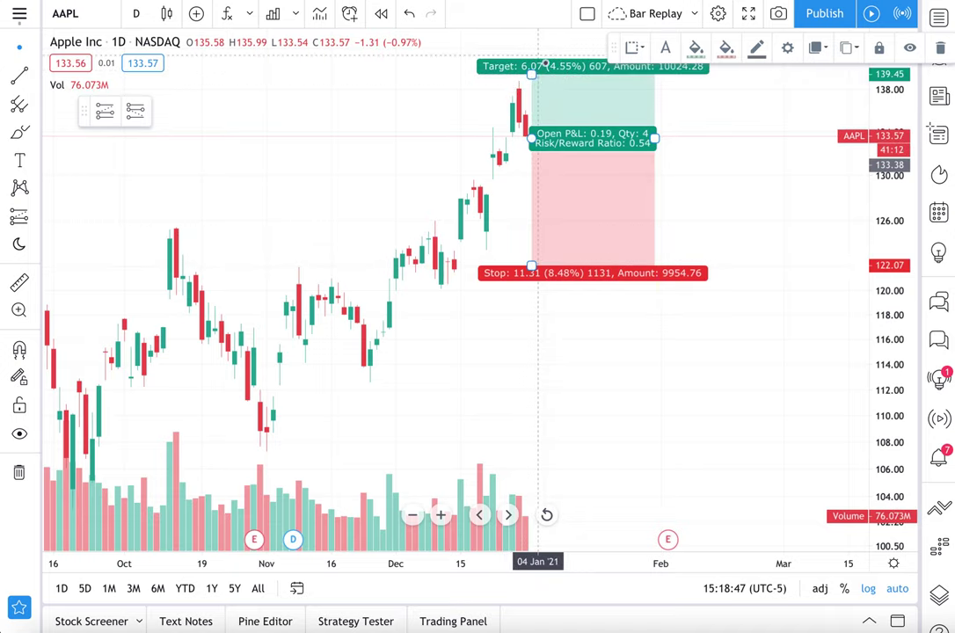
{"action": "left_click_drag", "start_coordinate": [532, 264], "coordinate": [534, 166]}
{"action": "left_click", "coordinate": [564, 229]}
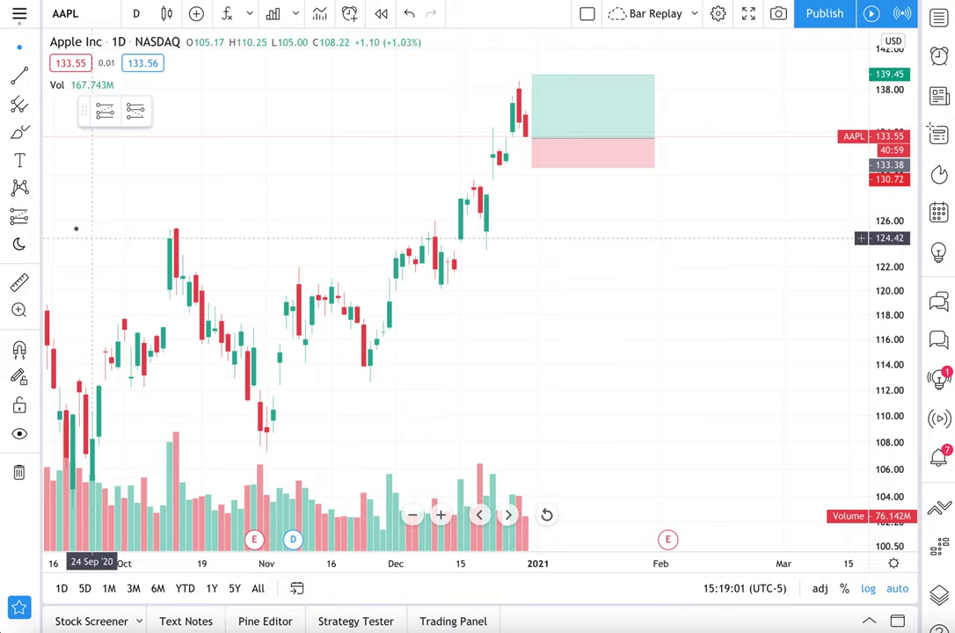
{"action": "left_click", "coordinate": [36, 216]}
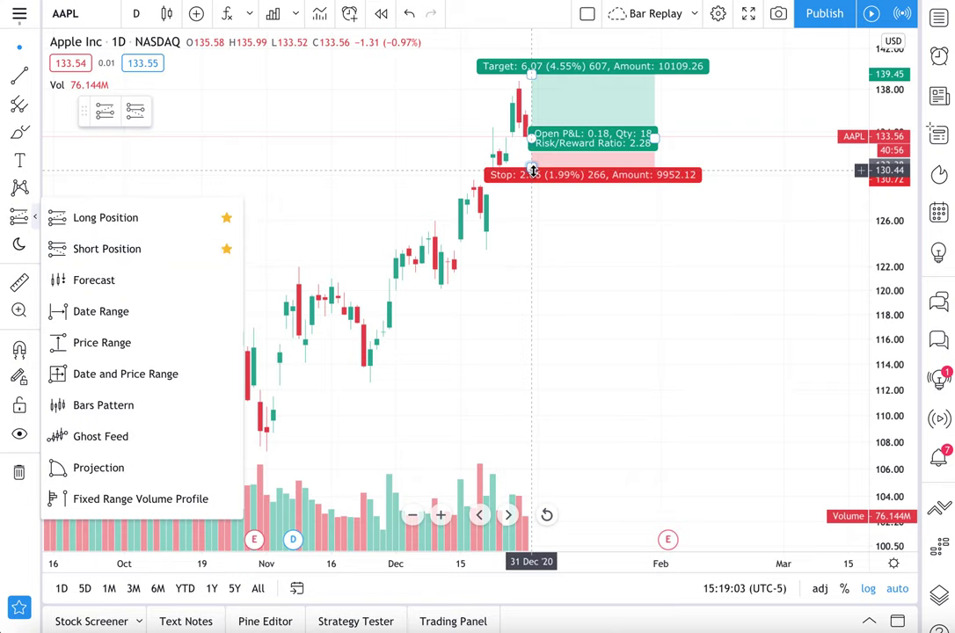
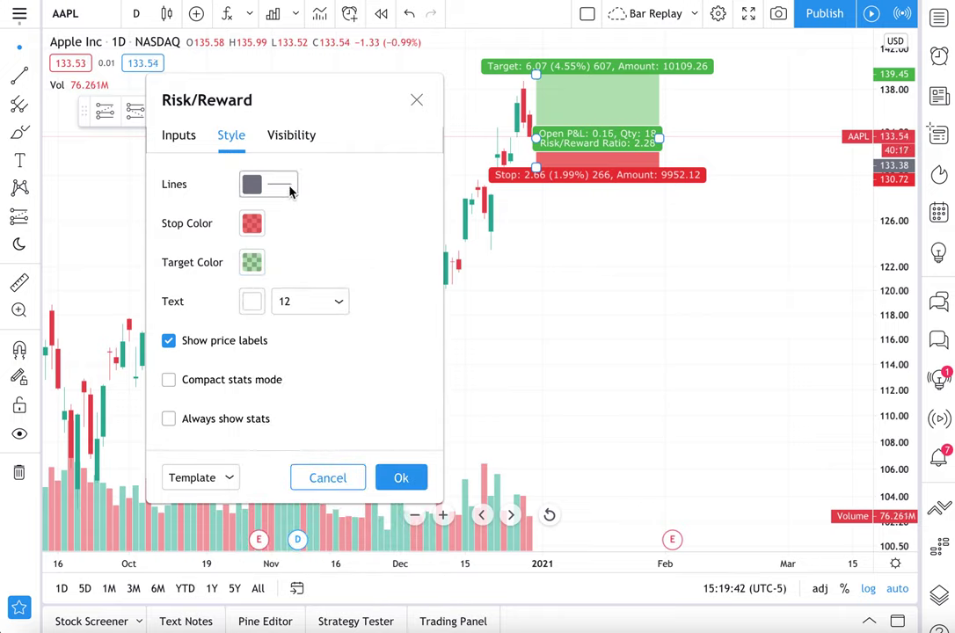
Try out Compact stats mode on the long position's labels, switching it on and off again
{"action": "left_click", "coordinate": [238, 380]}
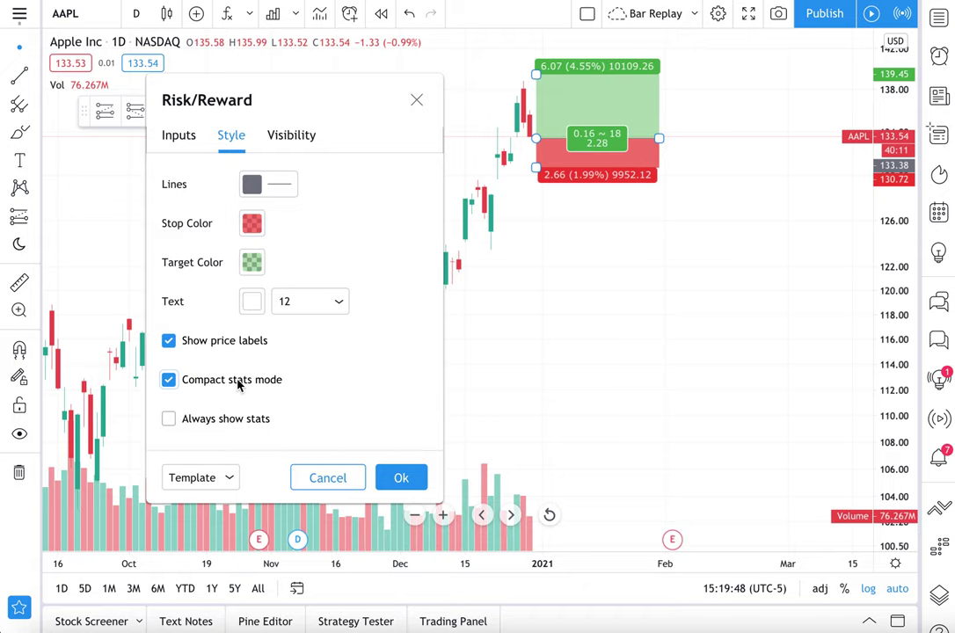
{"action": "left_click", "coordinate": [237, 384]}
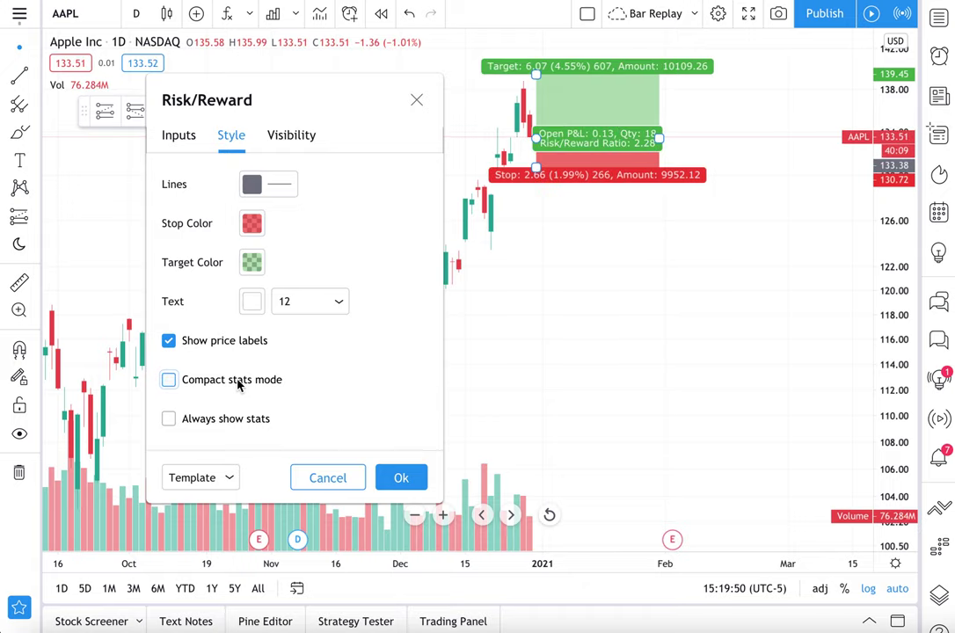
{"action": "left_click", "coordinate": [238, 381]}
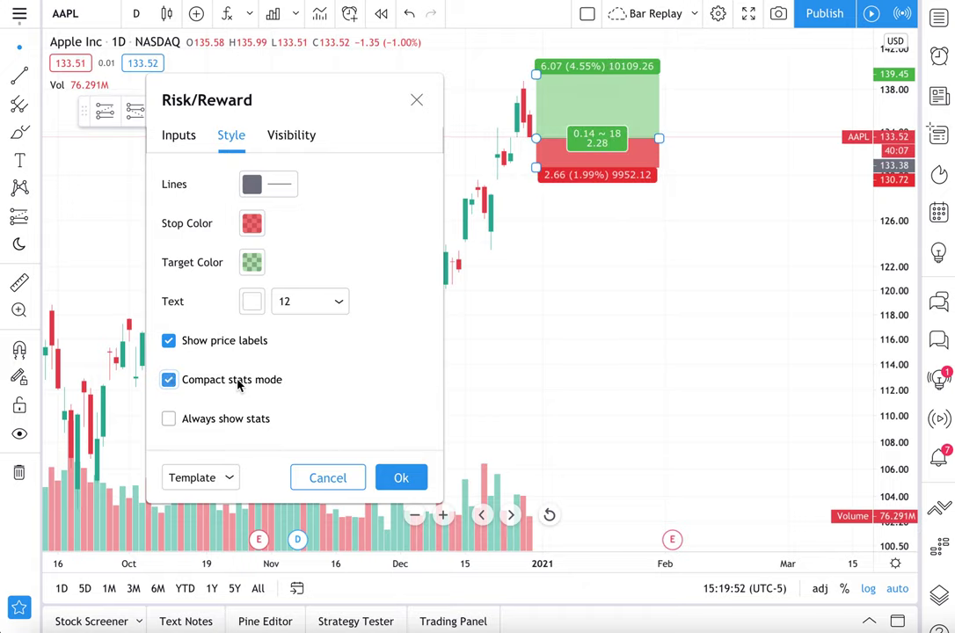
{"action": "left_click", "coordinate": [237, 384]}
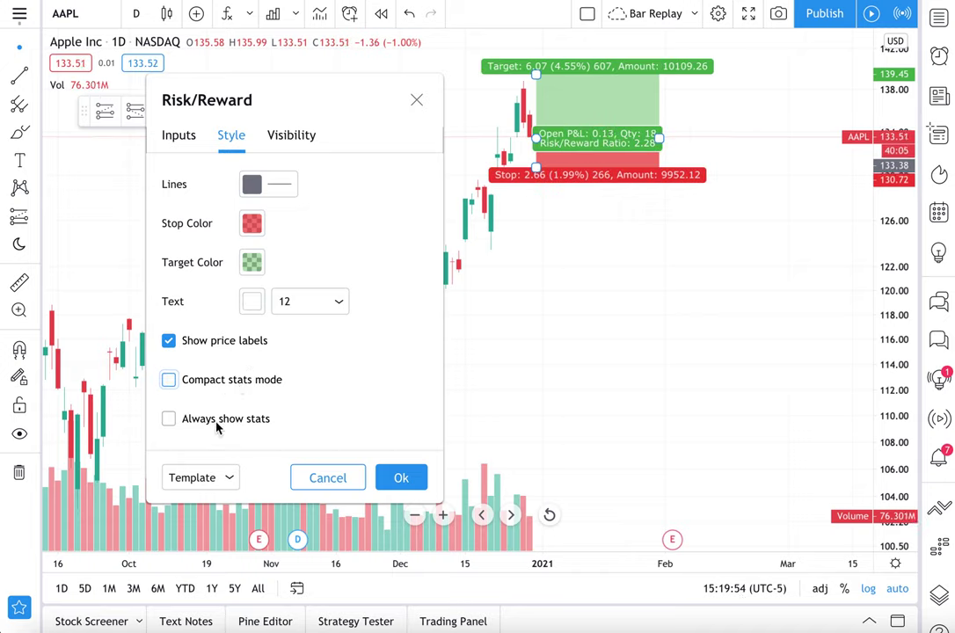
Enable Always show stats for the long position, apply the Risk/Reward settings and deselect the drawing
{"action": "left_click", "coordinate": [215, 419]}
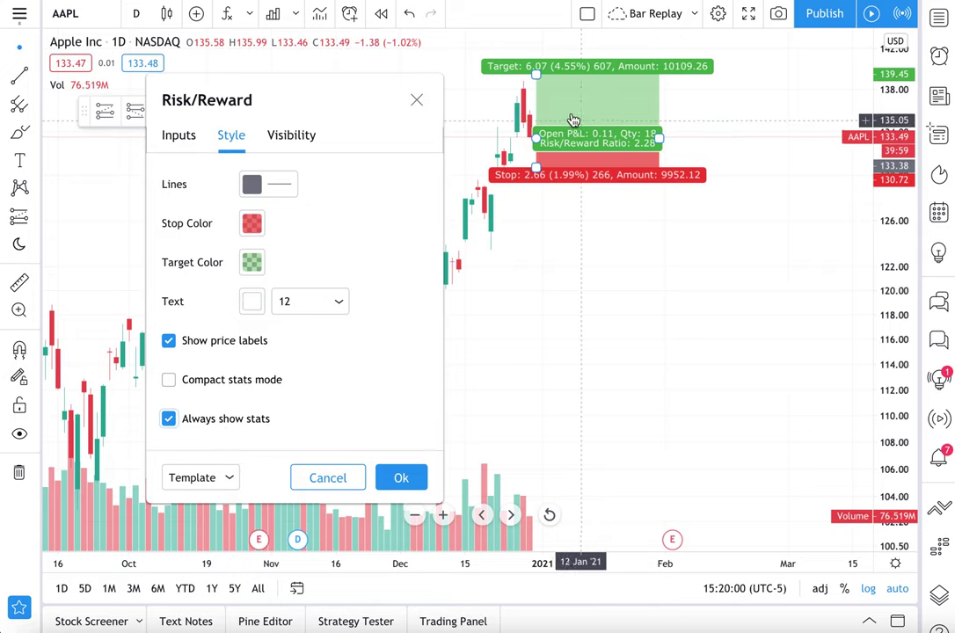
{"action": "left_click", "coordinate": [411, 480]}
{"action": "left_click", "coordinate": [599, 241]}
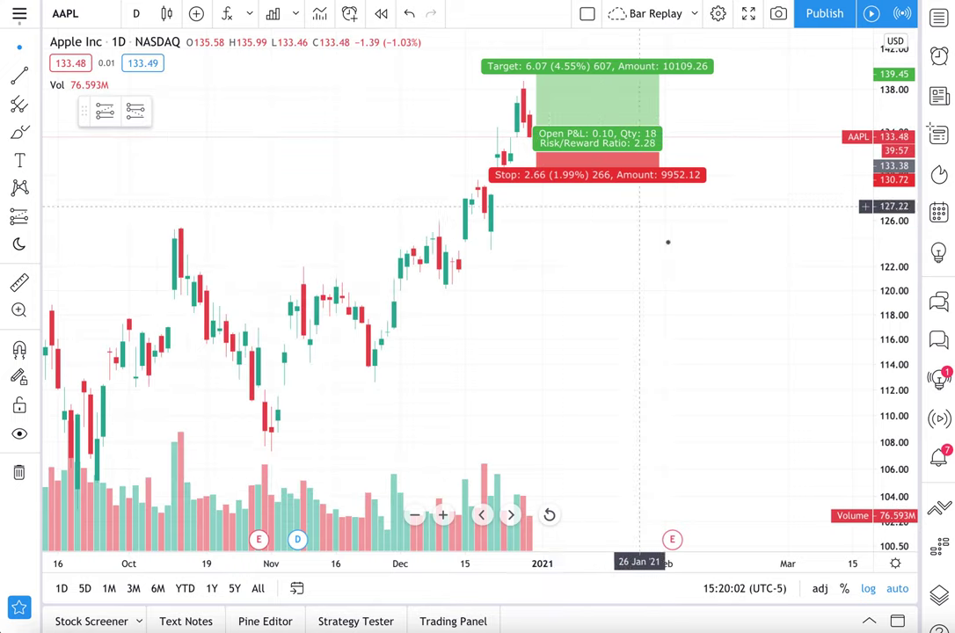
Turn off Always show stats for the long position and delete the drawing from the AAPL chart
{"action": "right_click", "coordinate": [590, 162]}
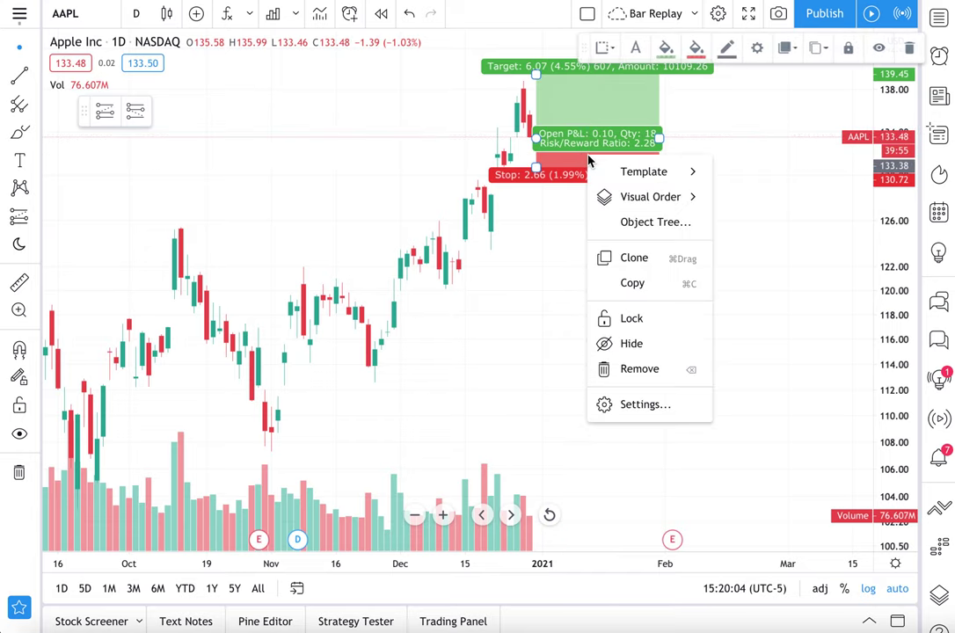
{"action": "left_click", "coordinate": [607, 403]}
{"action": "left_click", "coordinate": [353, 450]}
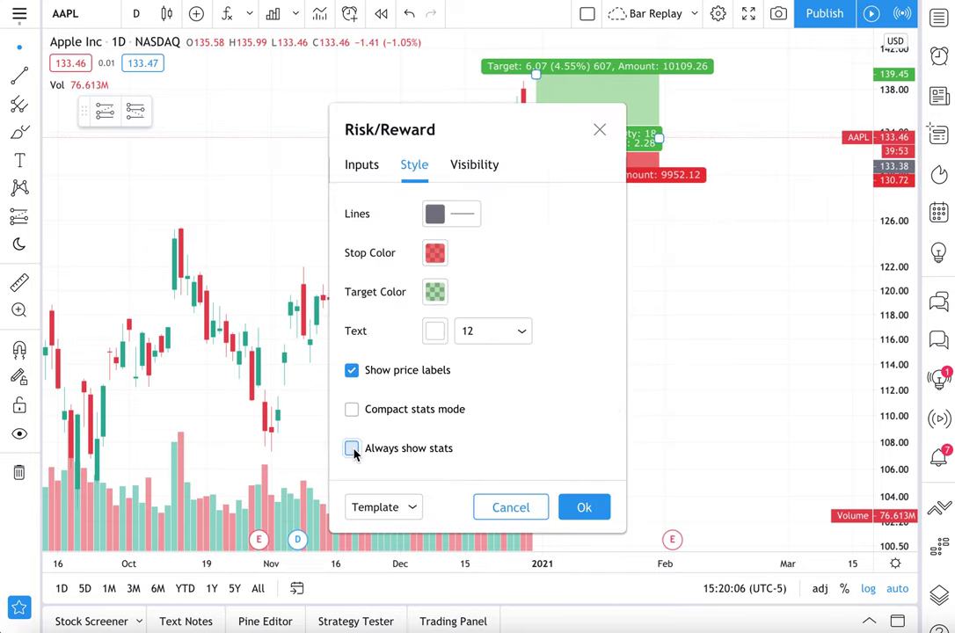
{"action": "left_click", "coordinate": [598, 510]}
{"action": "left_click", "coordinate": [625, 355]}
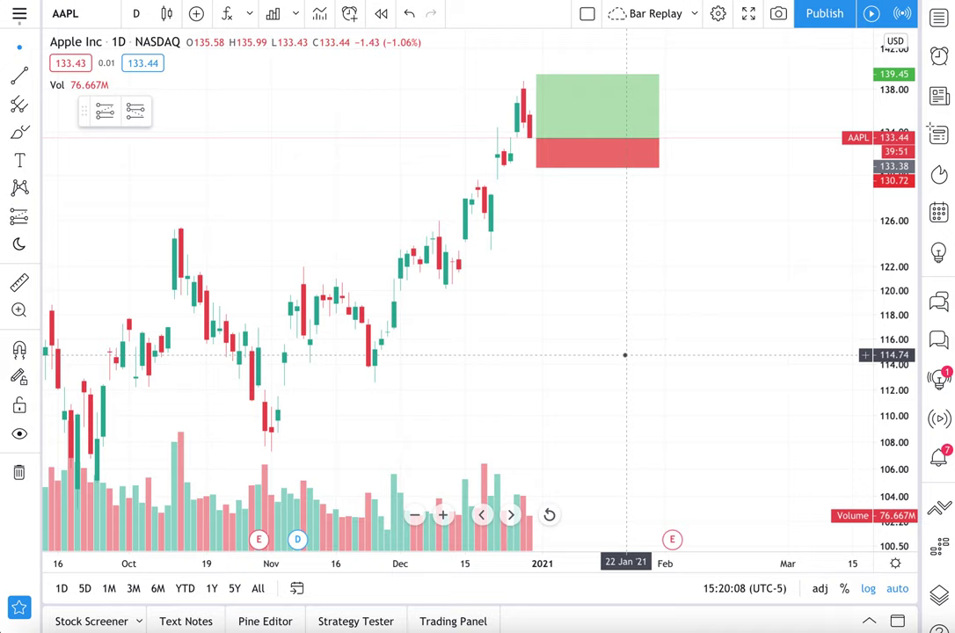
{"action": "left_click", "coordinate": [575, 145]}
{"action": "key", "text": "Delete"}
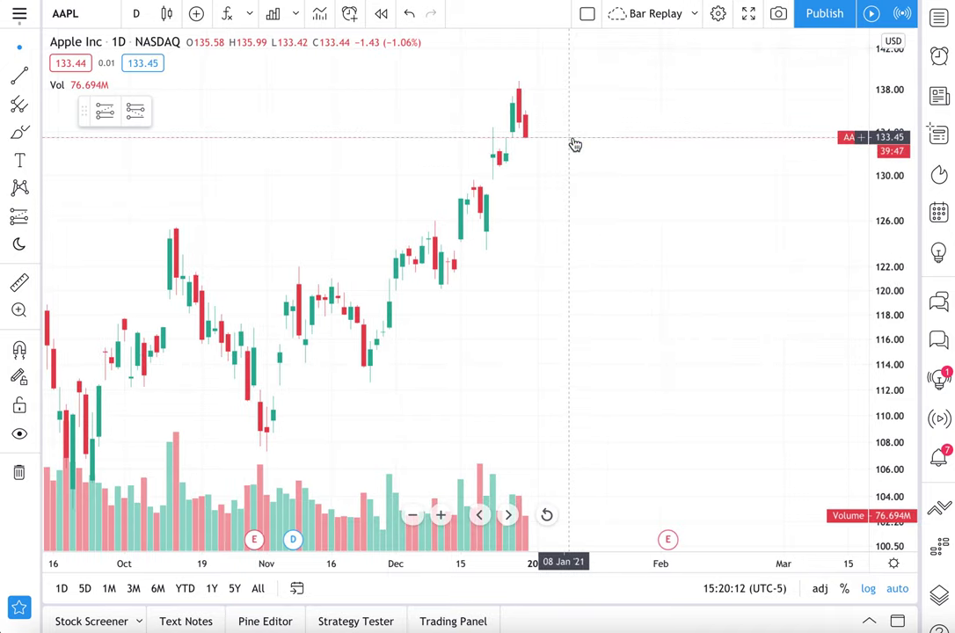
Place a Short Position drawing at the latest AAPL candle, 30 December 2020, with the entry at about 133.31
{"action": "left_click", "coordinate": [135, 110]}
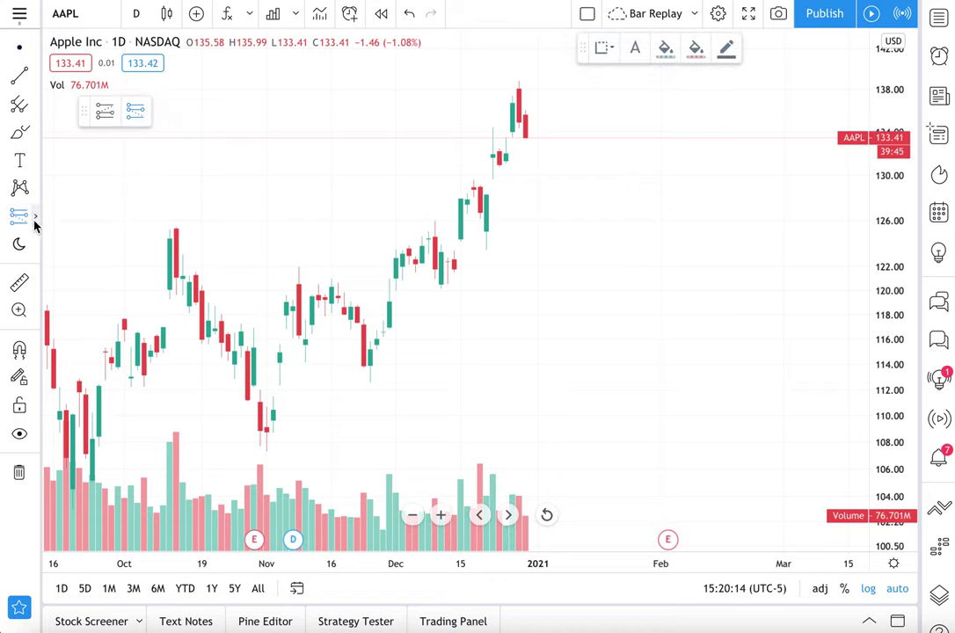
{"action": "left_click", "coordinate": [35, 220]}
{"action": "left_click", "coordinate": [66, 249]}
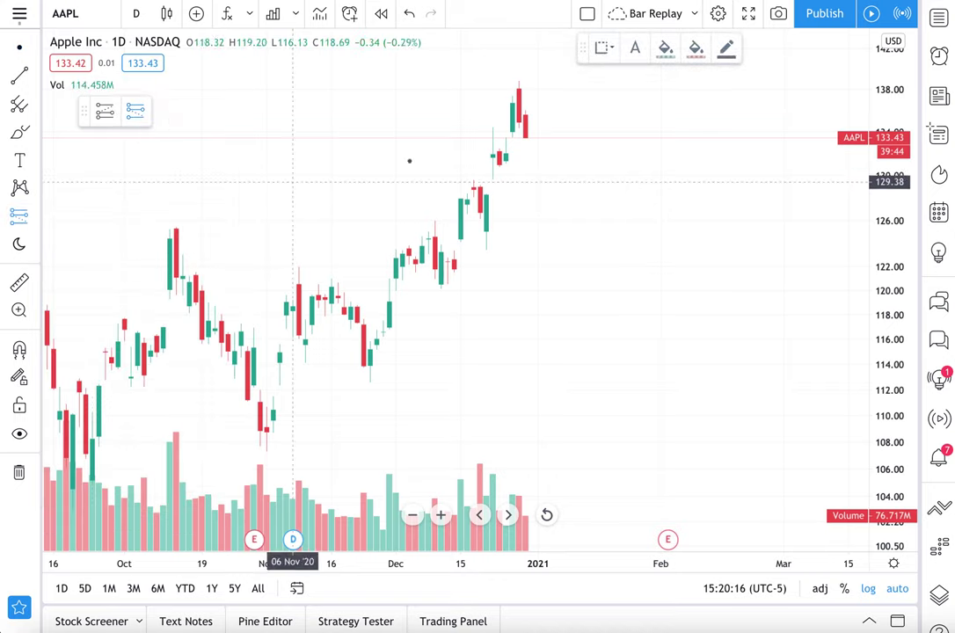
{"action": "left_click", "coordinate": [534, 137]}
Set the short position's stop to about 136.01 and its target to about 112.76, and deselect the drawing
{"action": "left_click_drag", "start_coordinate": [523, 62], "coordinate": [525, 109]}
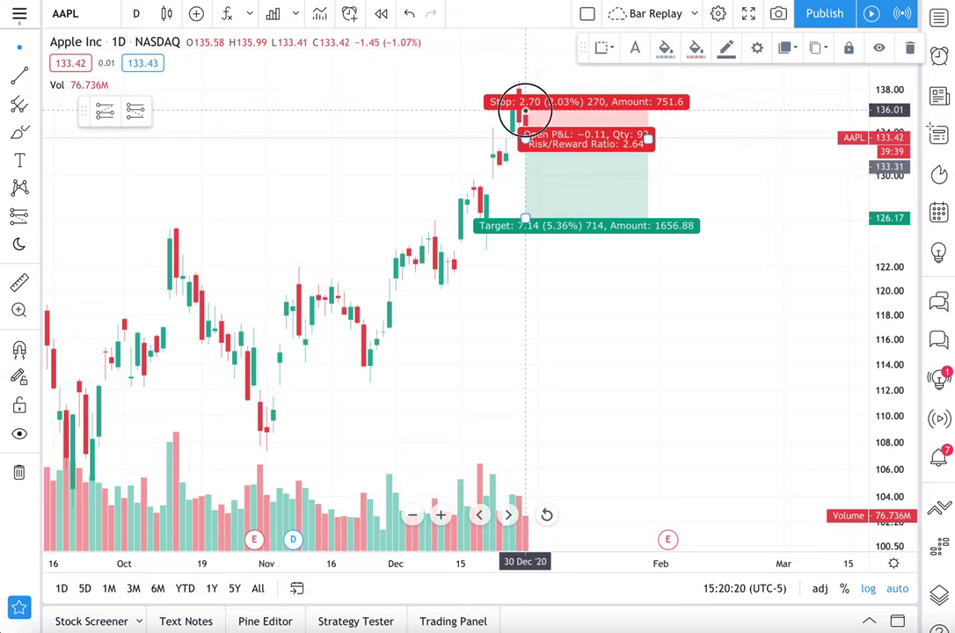
{"action": "left_click_drag", "start_coordinate": [525, 217], "coordinate": [520, 384]}
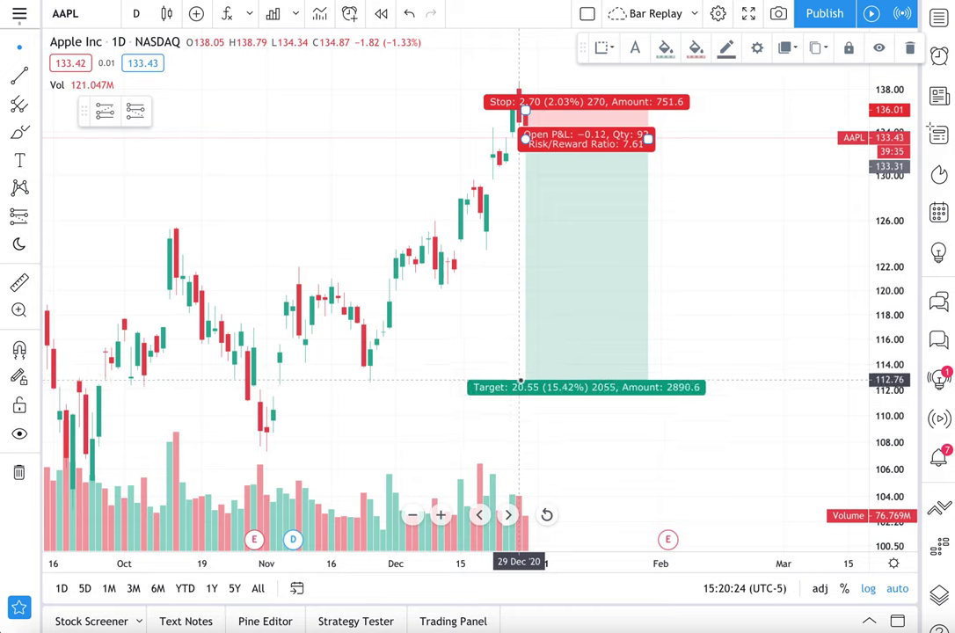
{"action": "left_click", "coordinate": [447, 395]}
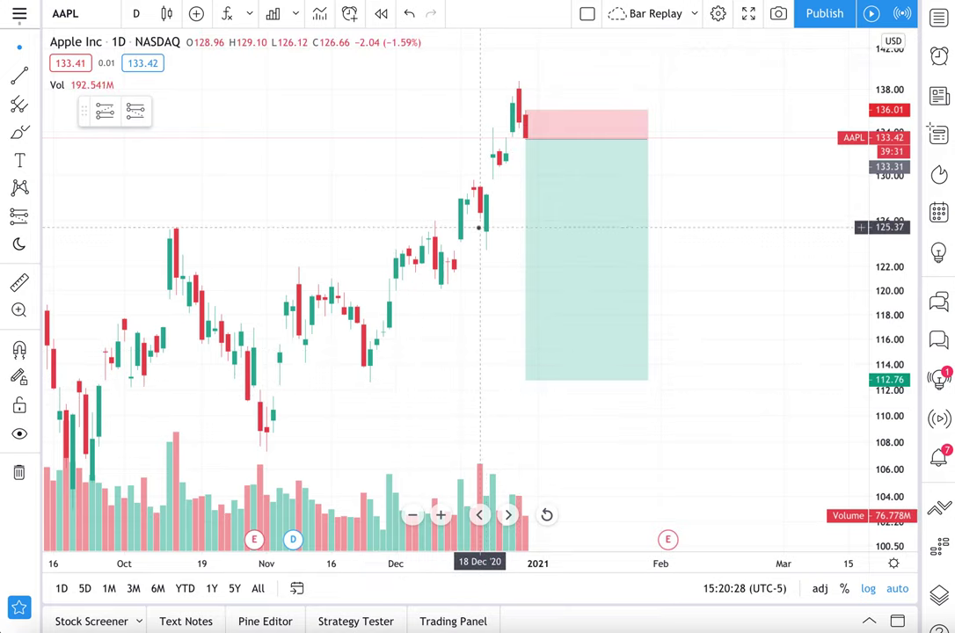
Look over the position and brush tools and delete the short position from the AAPL chart
{"action": "left_click", "coordinate": [35, 219]}
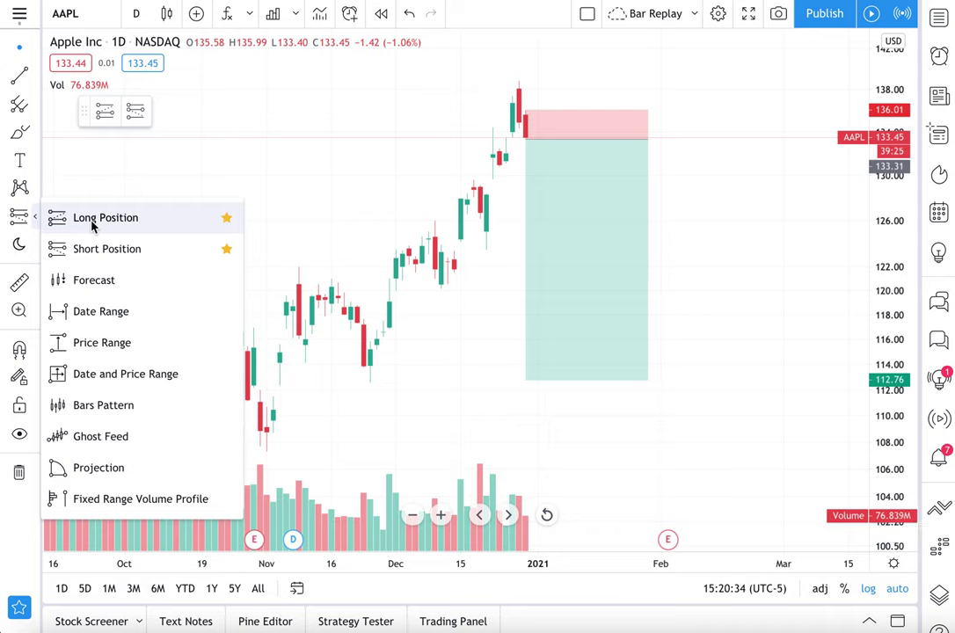
{"action": "left_click", "coordinate": [19, 132]}
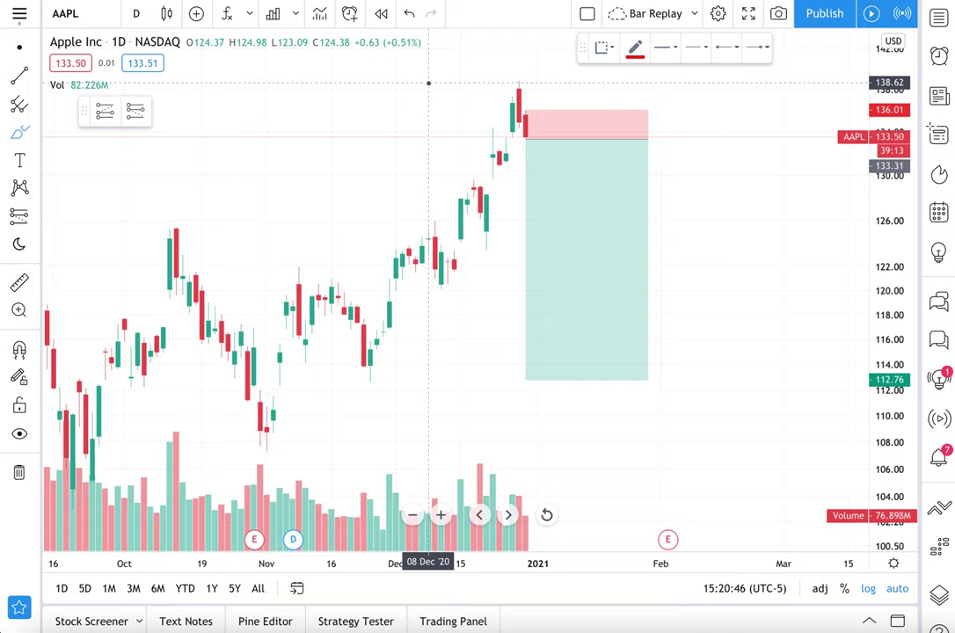
{"action": "left_click", "coordinate": [580, 148]}
{"action": "key", "text": "Delete"}
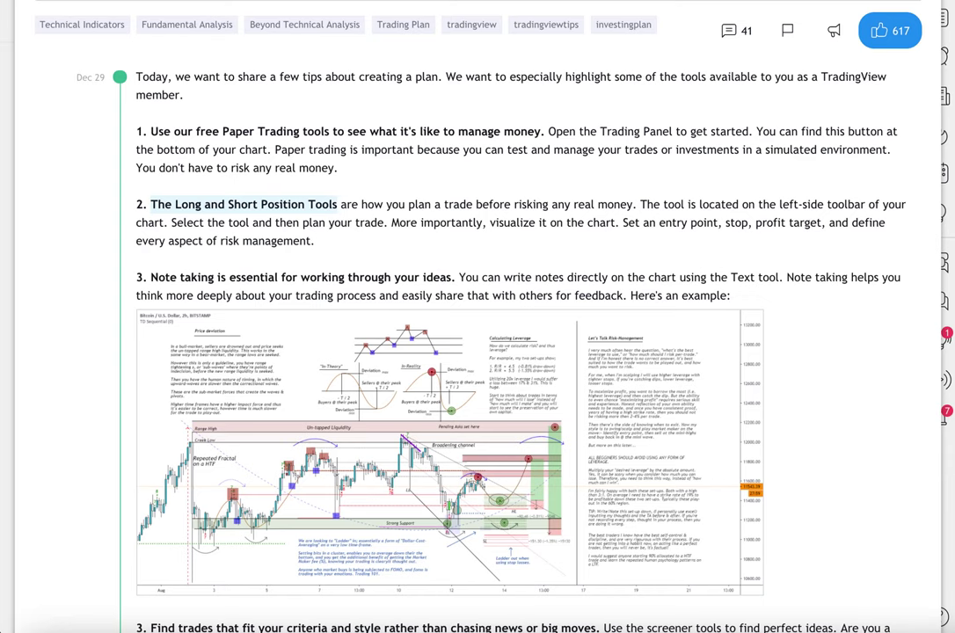
Highlight the article's note-taking tip and examine its linked example idea, "[2] Risk Management & Market Psychology"
{"action": "scroll", "coordinate": [288, 242], "scroll_direction": "down", "scroll_amount": 3}
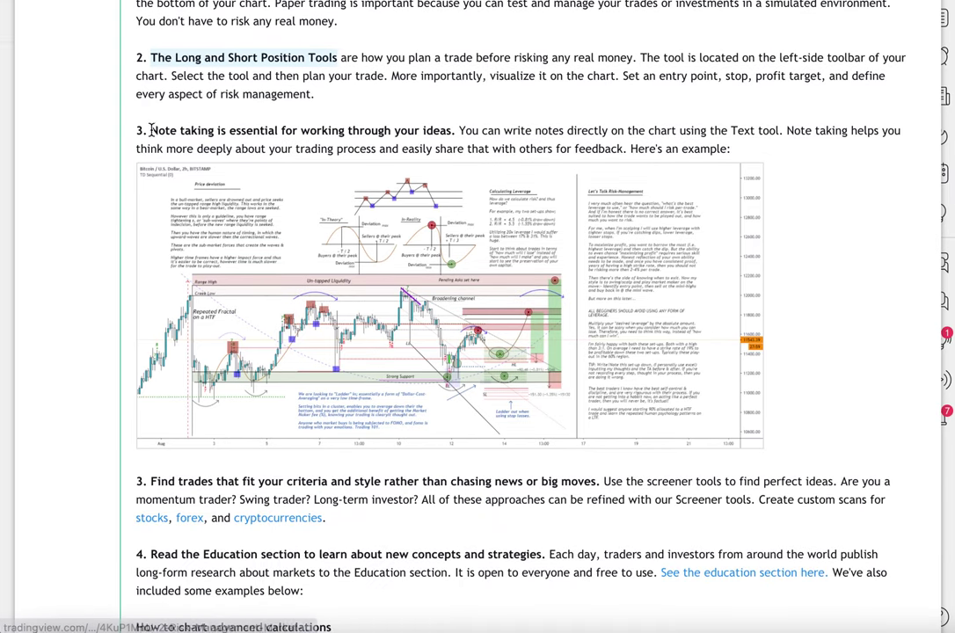
{"action": "left_click_drag", "start_coordinate": [148, 131], "coordinate": [455, 132]}
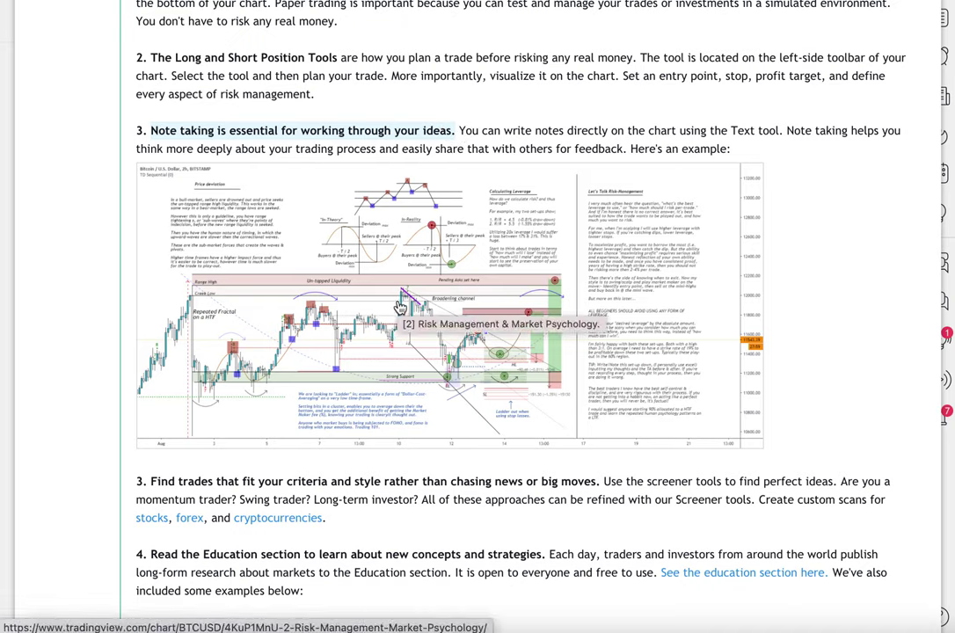
{"action": "left_click", "coordinate": [520, 283]}
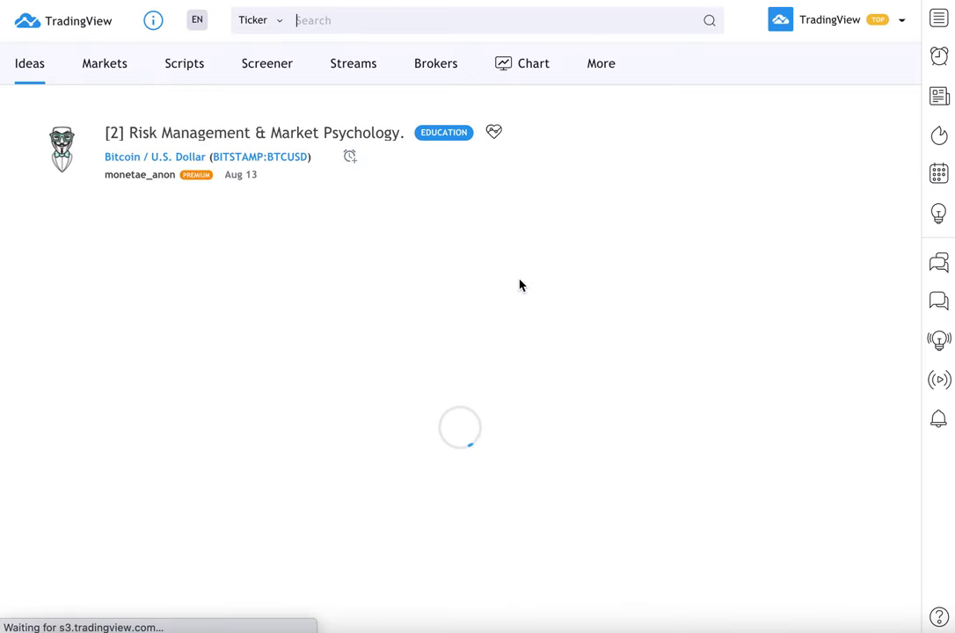
{"action": "scroll", "coordinate": [391, 290], "scroll_direction": "down", "scroll_amount": 1}
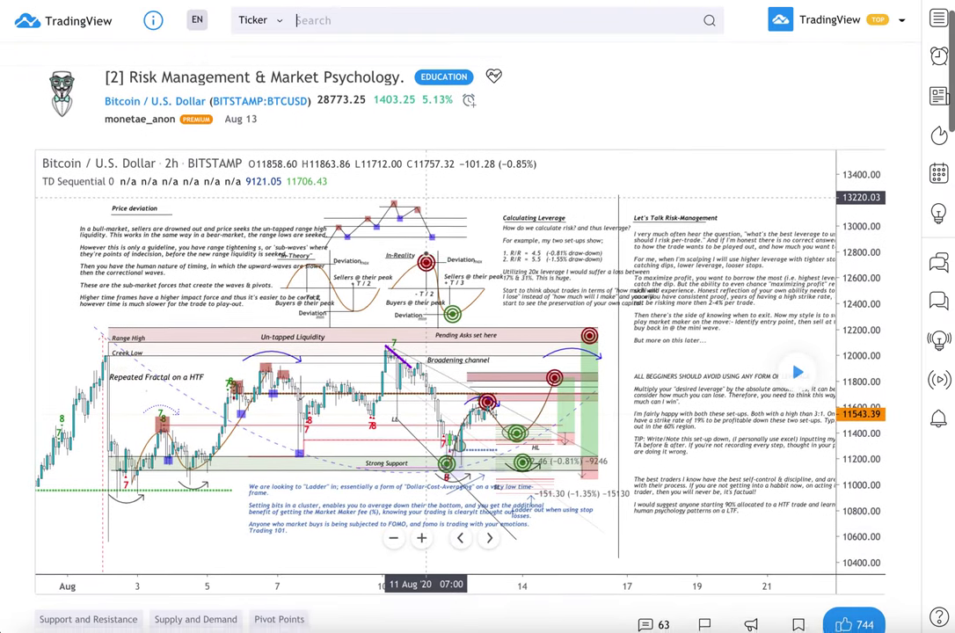
{"action": "scroll", "coordinate": [426, 197], "scroll_direction": "down", "scroll_amount": 1}
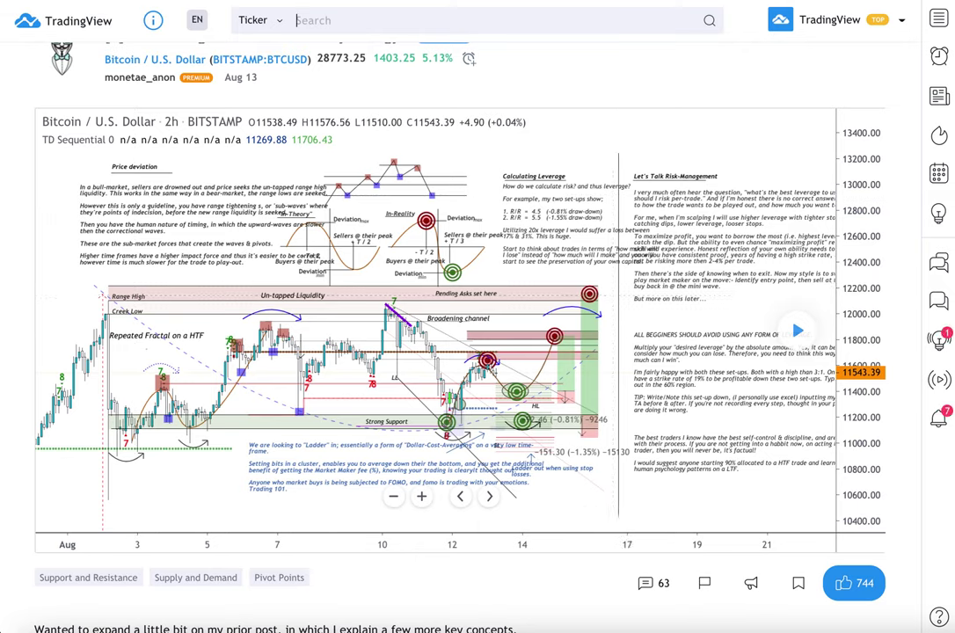
Return to the AAPL chart and place a Text annotation at about 20 October 2020, near 132.65
{"action": "key", "text": "ctrl+Tab"}
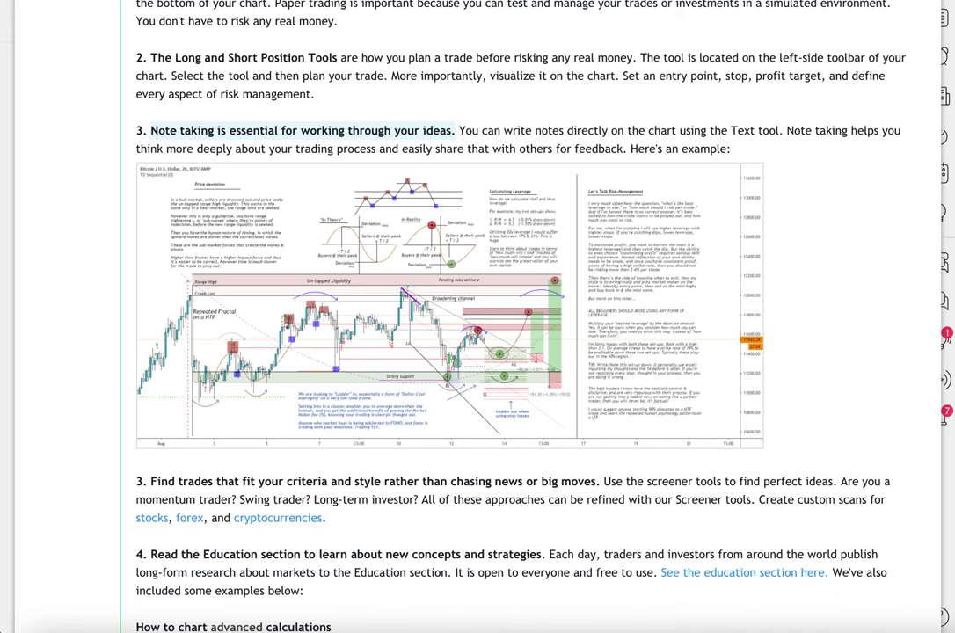
{"action": "key", "text": "ctrl+Tab"}
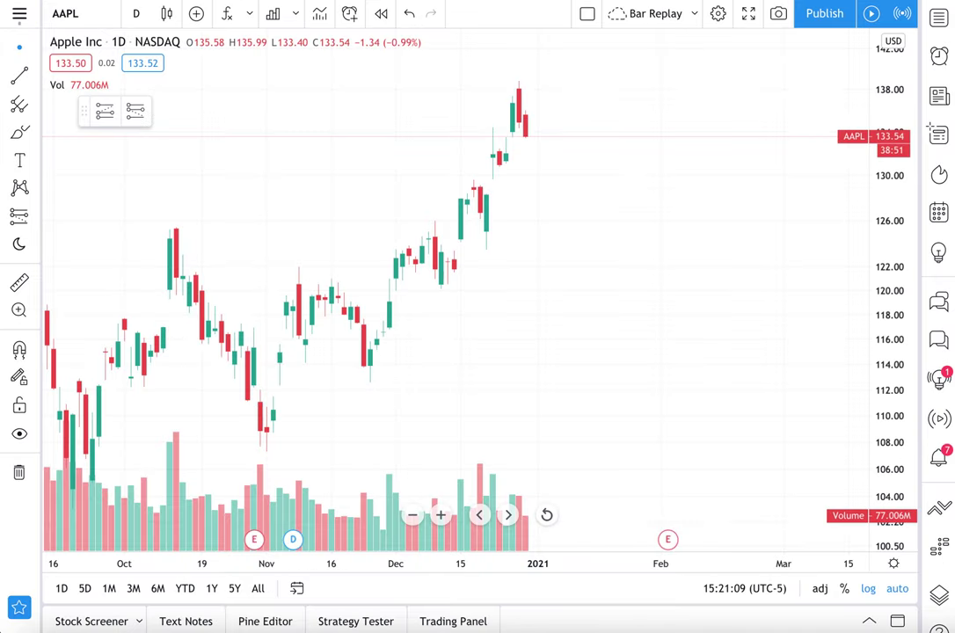
{"action": "left_click", "coordinate": [34, 160]}
{"action": "left_click", "coordinate": [35, 161]}
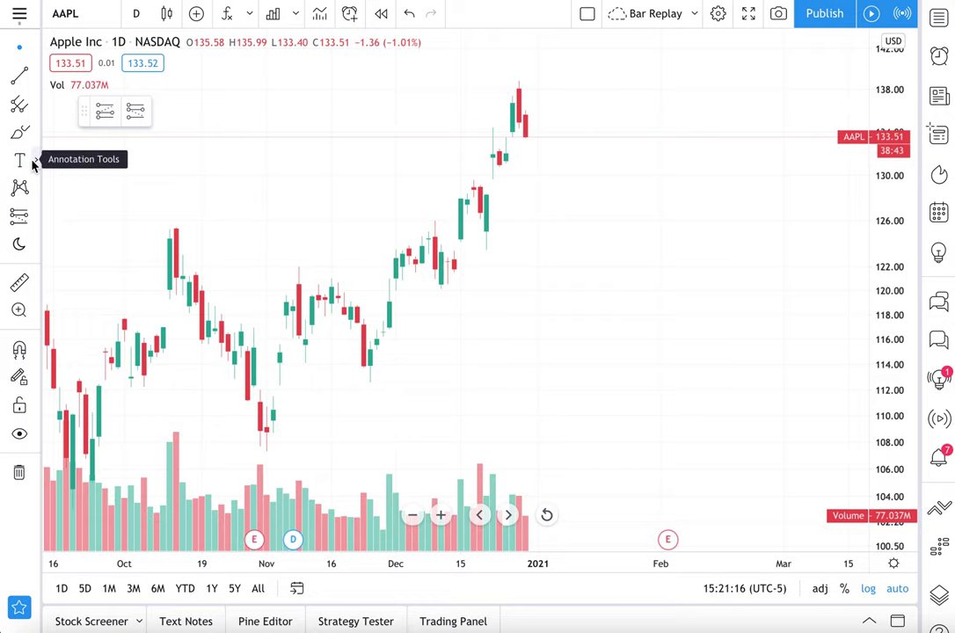
{"action": "left_click", "coordinate": [34, 161]}
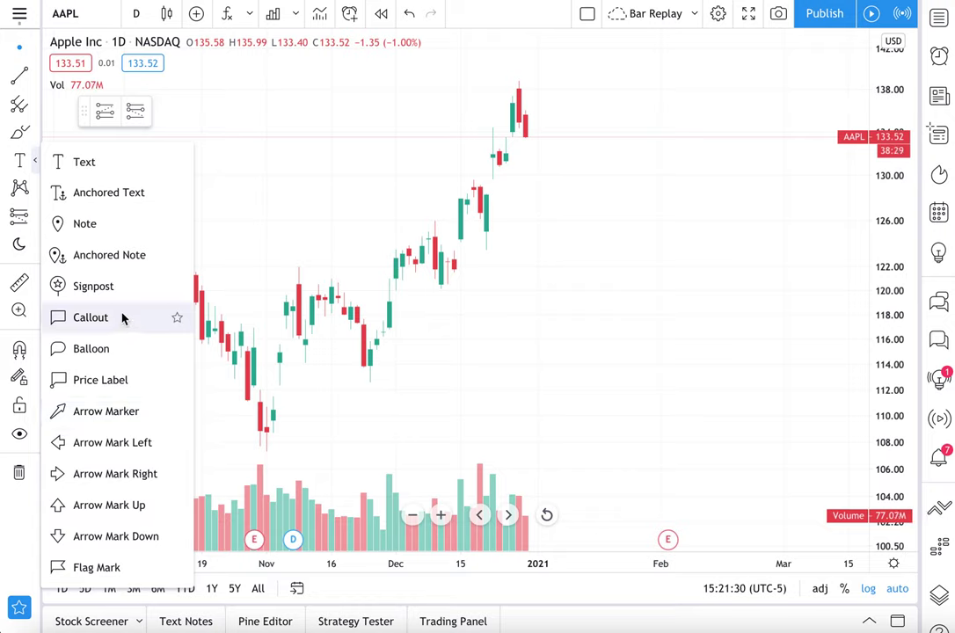
{"action": "left_click", "coordinate": [116, 164]}
{"action": "left_click", "coordinate": [208, 147]}
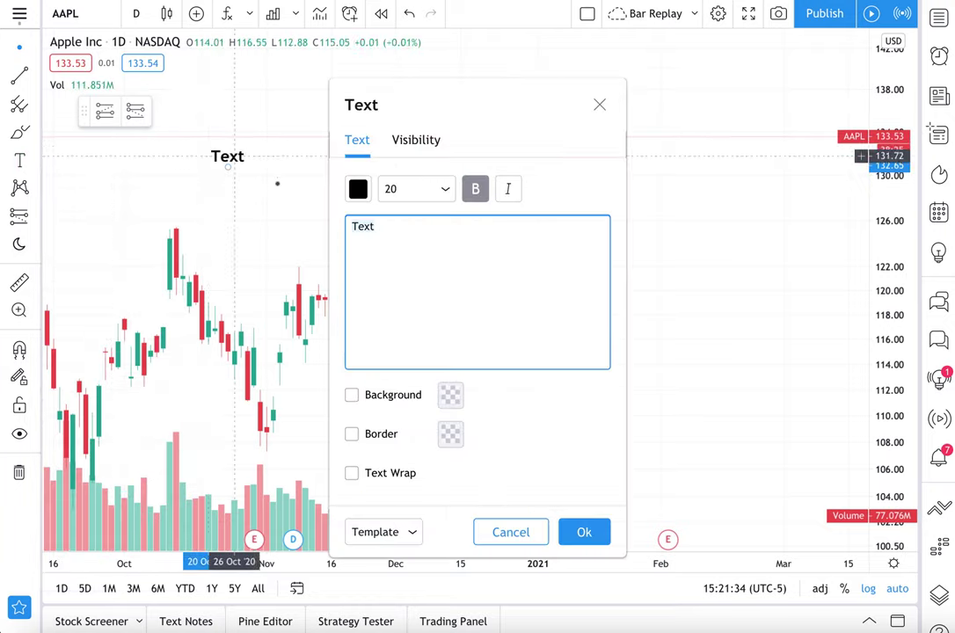
Set the annotation to "This is a note. I am working on a video for making trading plans." and move it below the latest candles
{"action": "type", "text": "This is a n"}
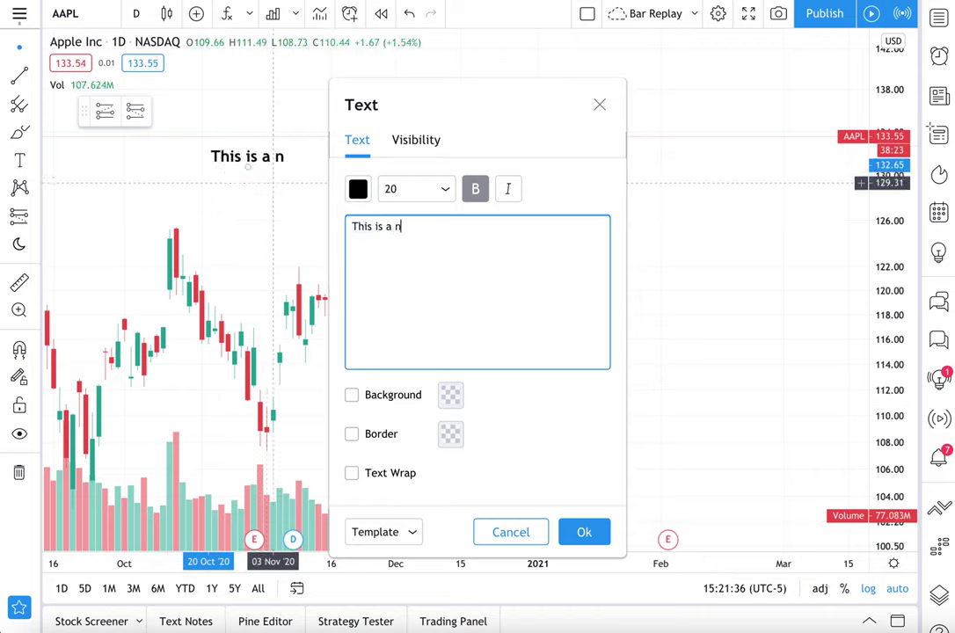
{"action": "type", "text": "ote. I am work"}
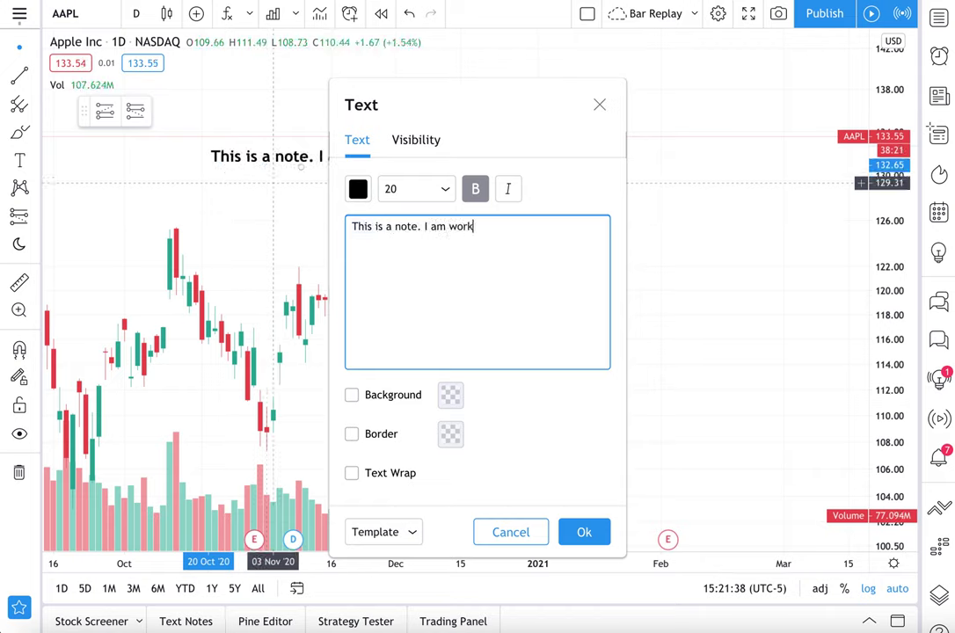
{"action": "type", "text": "ing on a video for"}
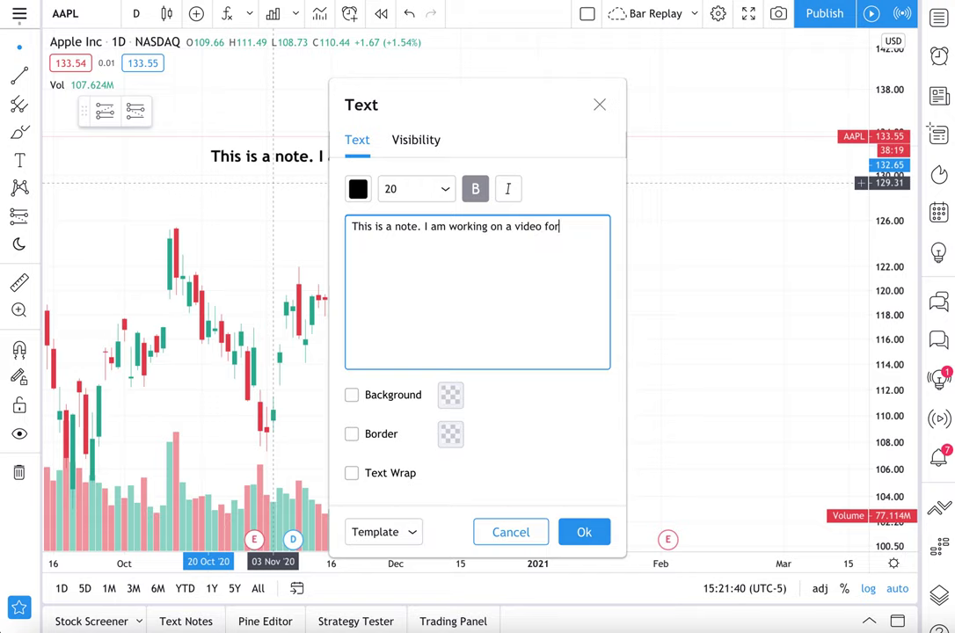
{"action": "type", "text": " making trading"}
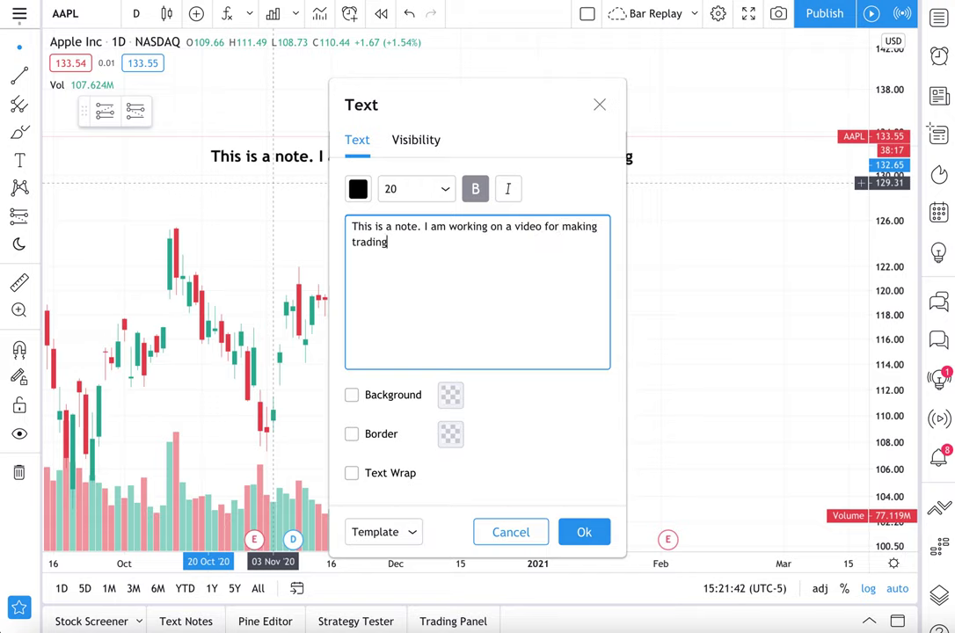
{"action": "type", "text": " plans."}
{"action": "left_click", "coordinate": [587, 535]}
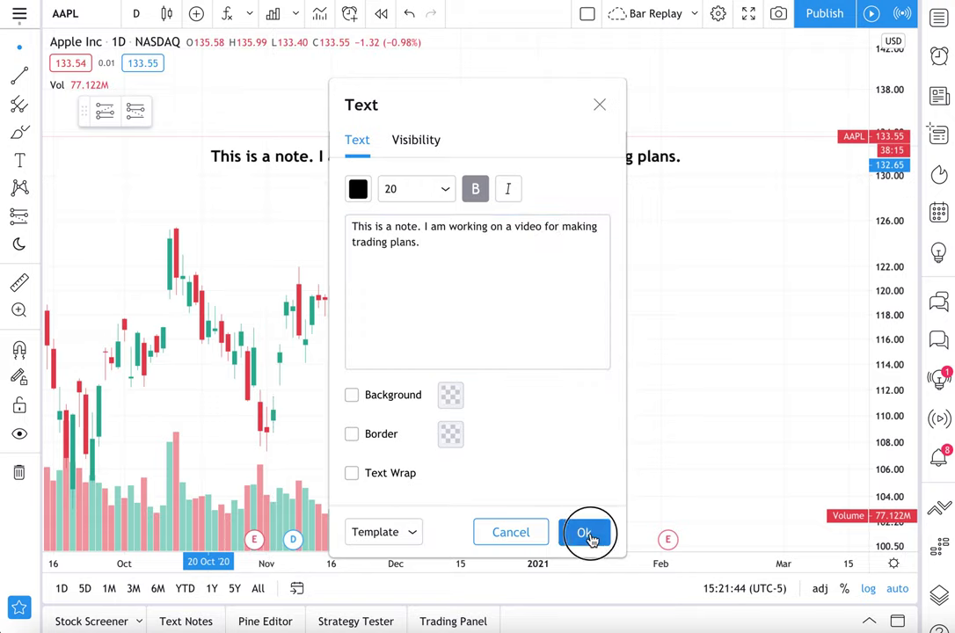
{"action": "left_click_drag", "start_coordinate": [599, 162], "coordinate": [737, 423]}
{"action": "left_click", "coordinate": [697, 315]}
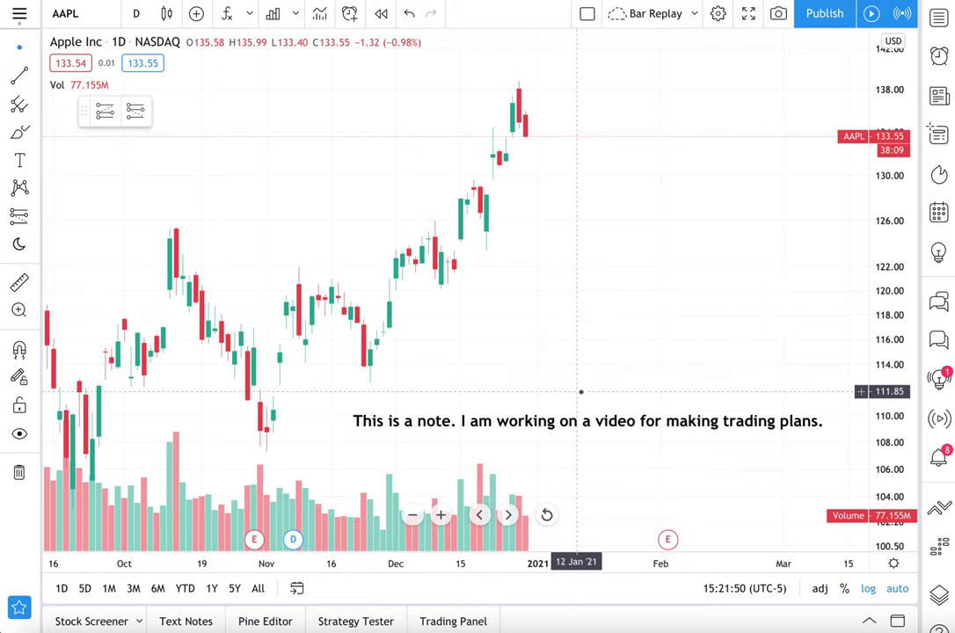
Switch the chart to FXCM's EURUSD and back to AAPL to check which symbol keeps the note
{"action": "left_click", "coordinate": [91, 18]}
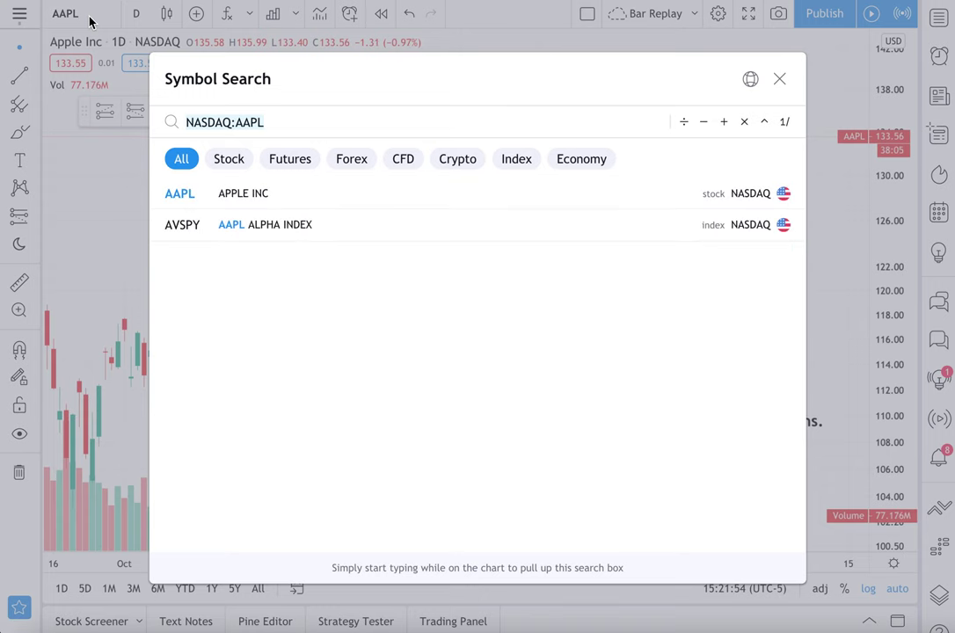
{"action": "type", "text": "EURUSD"}
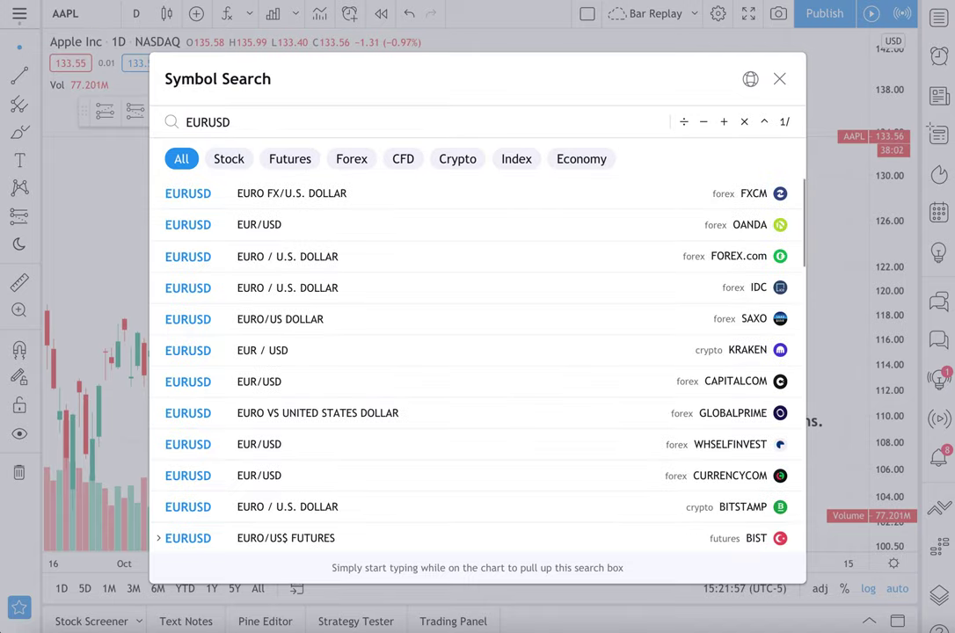
{"action": "key", "text": "Return"}
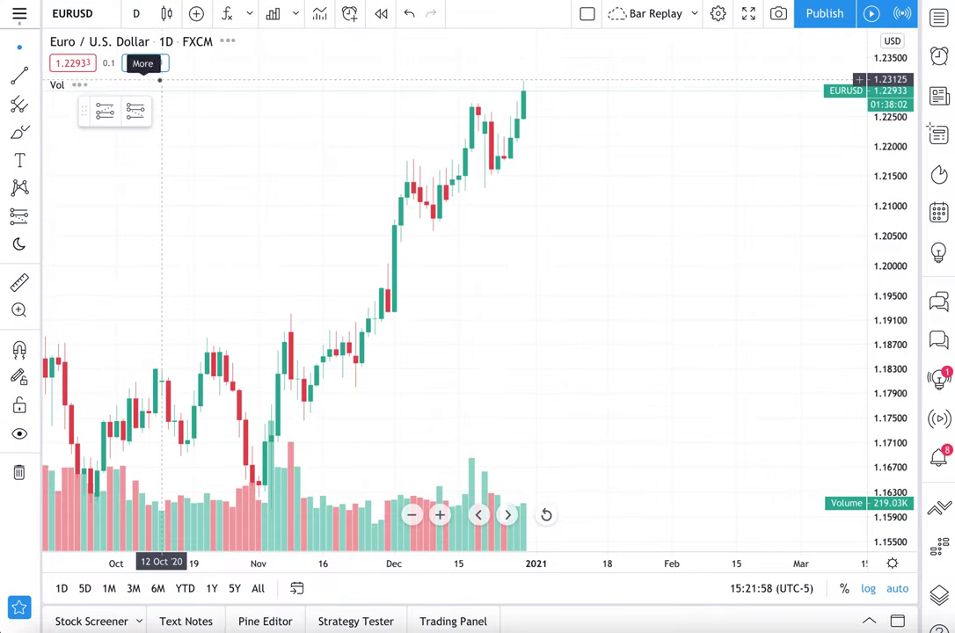
{"action": "left_click", "coordinate": [86, 16]}
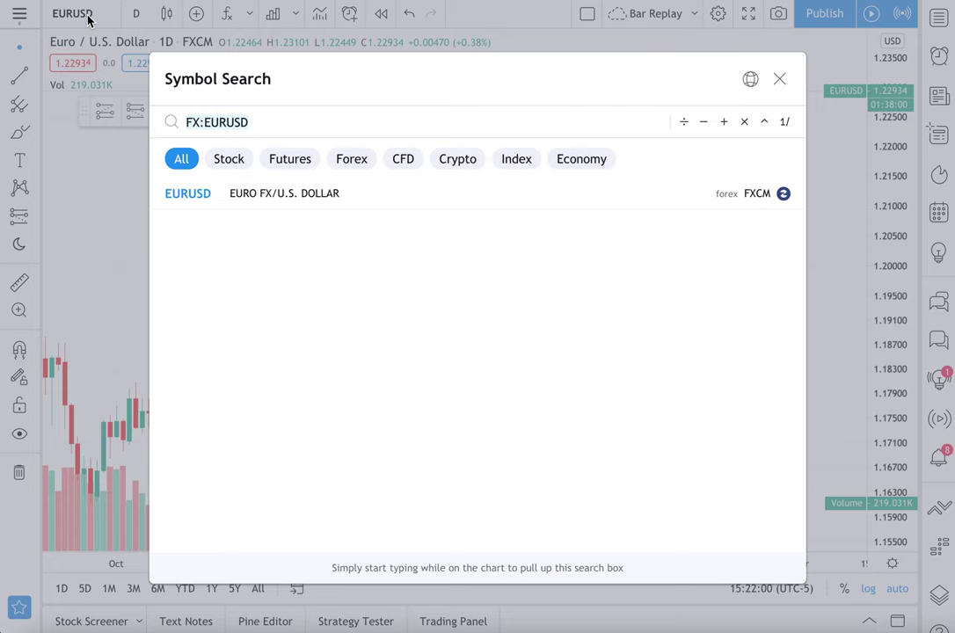
{"action": "type", "text": "AAPL"}
{"action": "key", "text": "Return"}
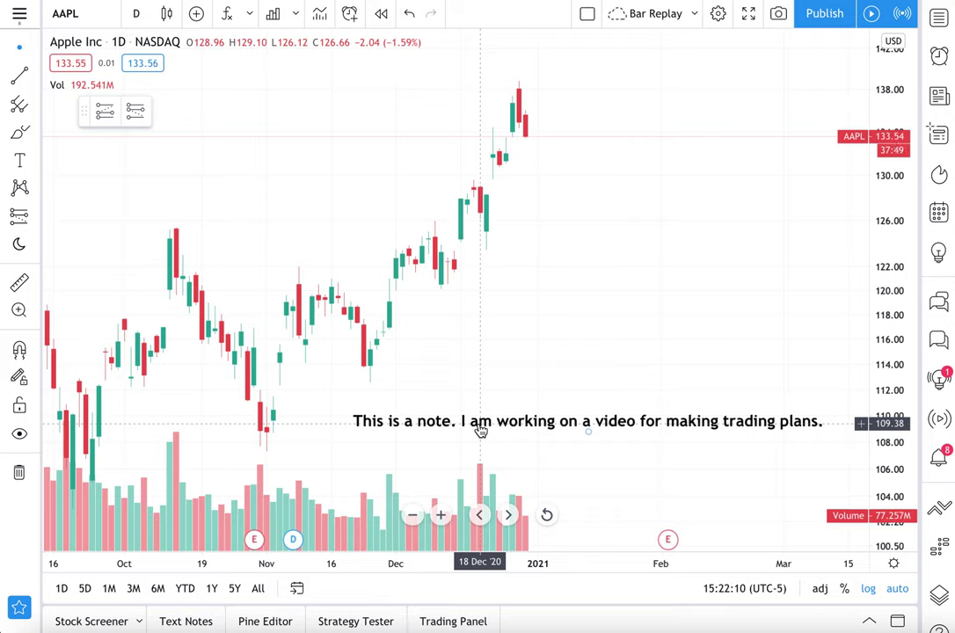
Look over the chart layout's saving, sharing and copying options and return to the trading plan article
{"action": "left_click", "coordinate": [696, 15]}
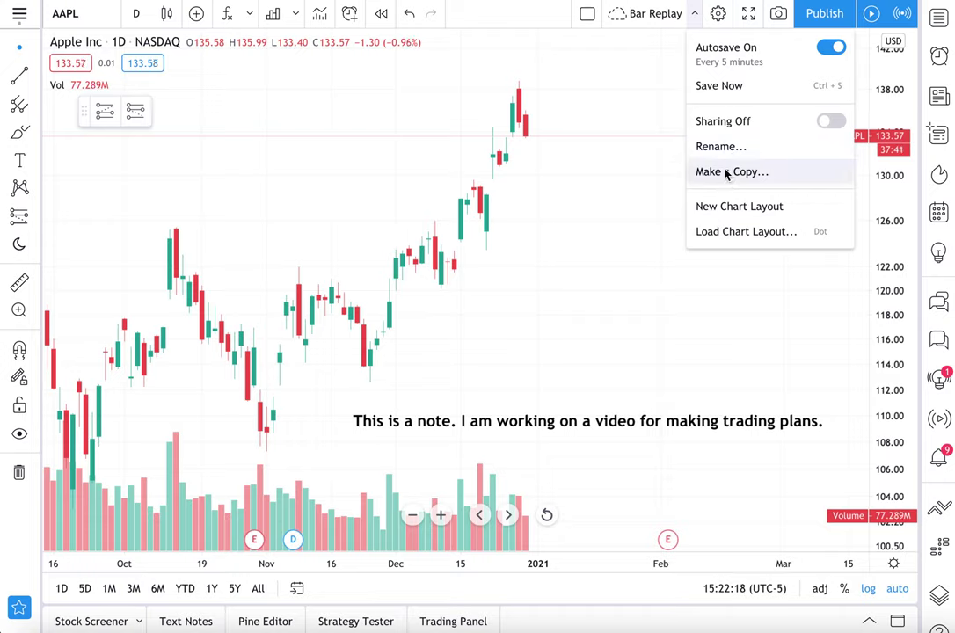
{"action": "left_click", "coordinate": [694, 15]}
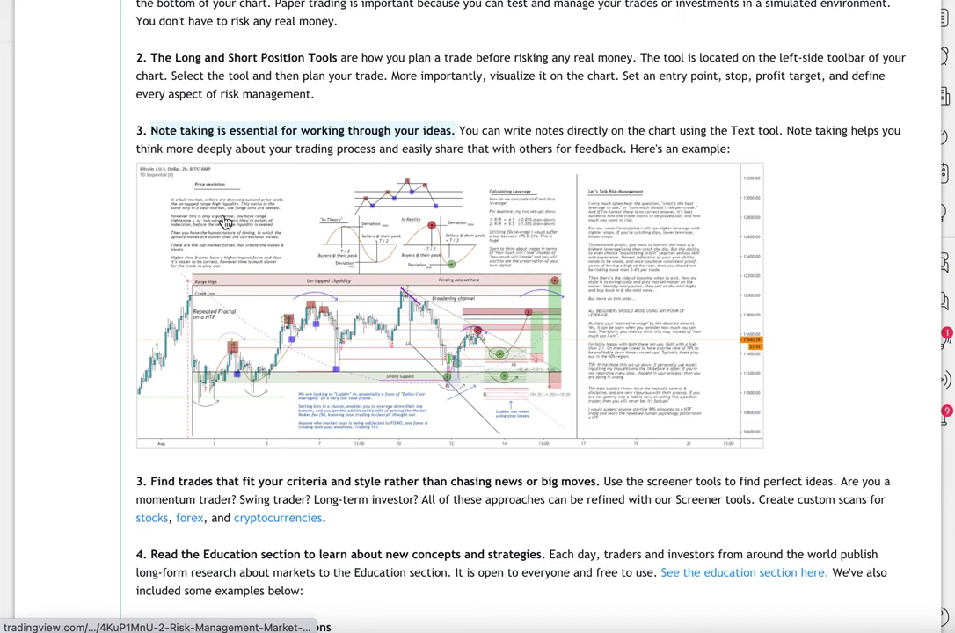
Review the article's note-taking example and its point about finding trades that fit your criteria and style
{"action": "scroll", "coordinate": [225, 221], "scroll_direction": "down", "scroll_amount": 5}
{"action": "scroll", "coordinate": [225, 221], "scroll_direction": "up", "scroll_amount": 7}
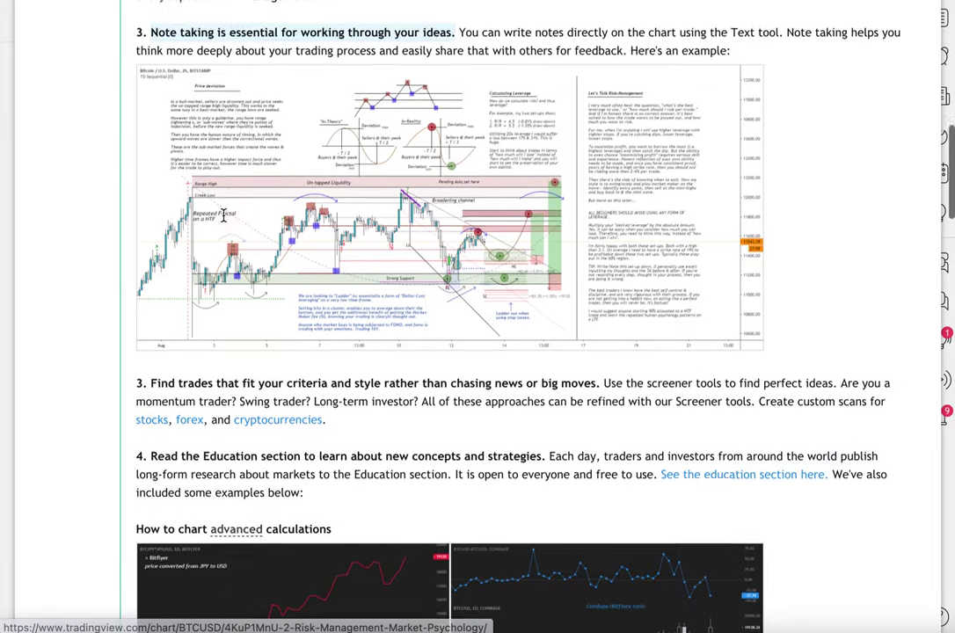
{"action": "scroll", "coordinate": [225, 222], "scroll_direction": "down", "scroll_amount": 6}
{"action": "scroll", "coordinate": [127, 282], "scroll_direction": "up", "scroll_amount": 3}
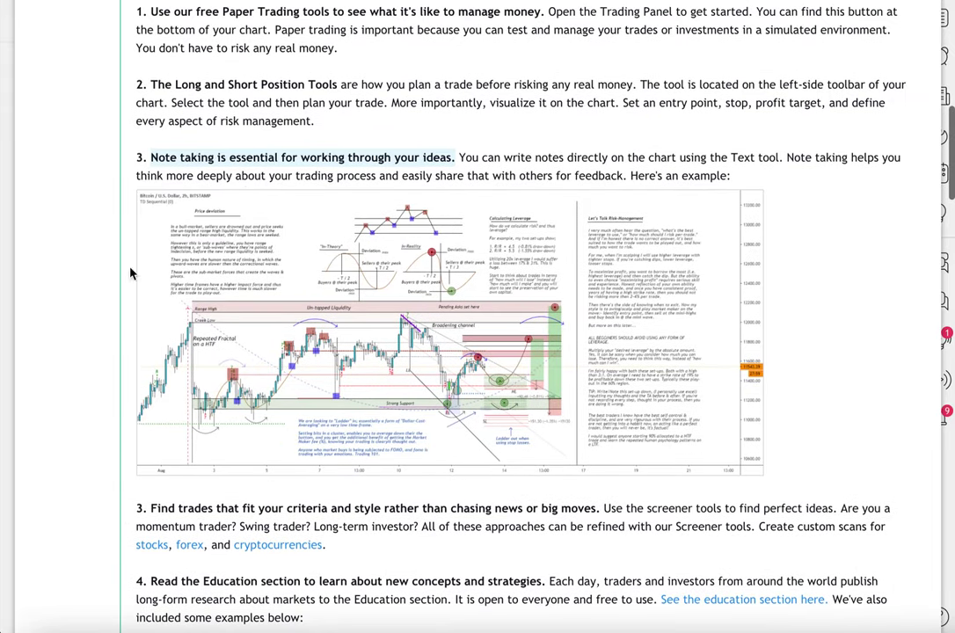
{"action": "scroll", "coordinate": [162, 400], "scroll_direction": "down", "scroll_amount": 6}
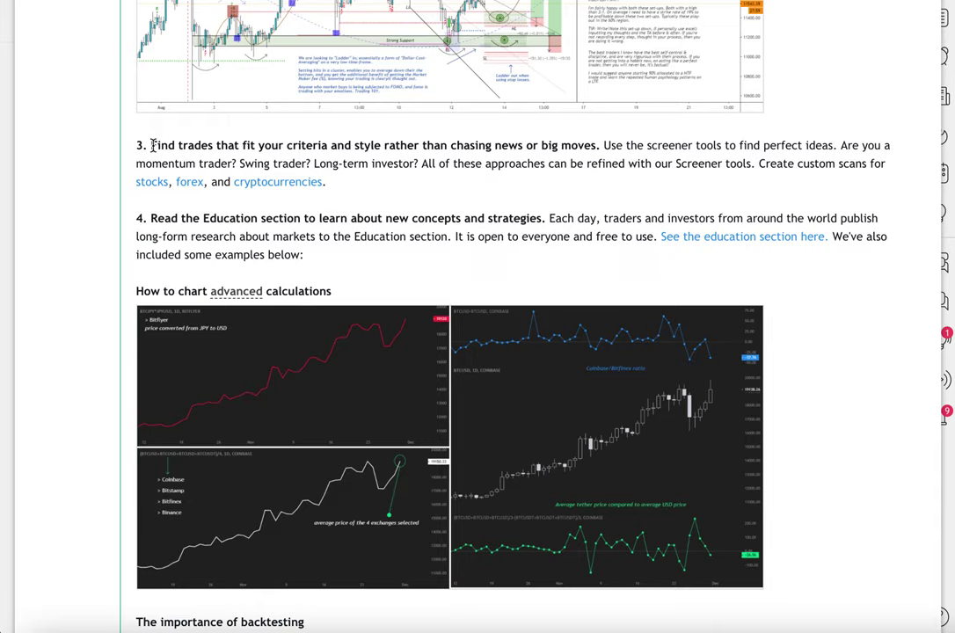
{"action": "left_click_drag", "start_coordinate": [151, 145], "coordinate": [533, 157]}
{"action": "left_click", "coordinate": [457, 152]}
{"action": "scroll", "coordinate": [492, 192], "scroll_direction": "down", "scroll_amount": 1}
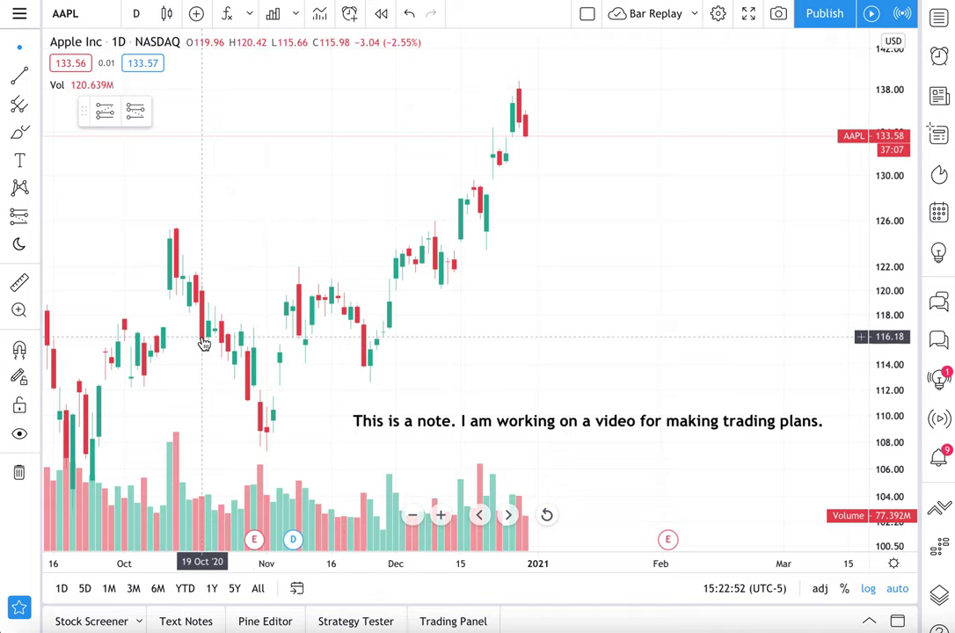
Open the Stock Screener beneath the AAPL chart, enlarged, and sort its stocks by year-to-date performance
{"action": "left_click", "coordinate": [84, 623]}
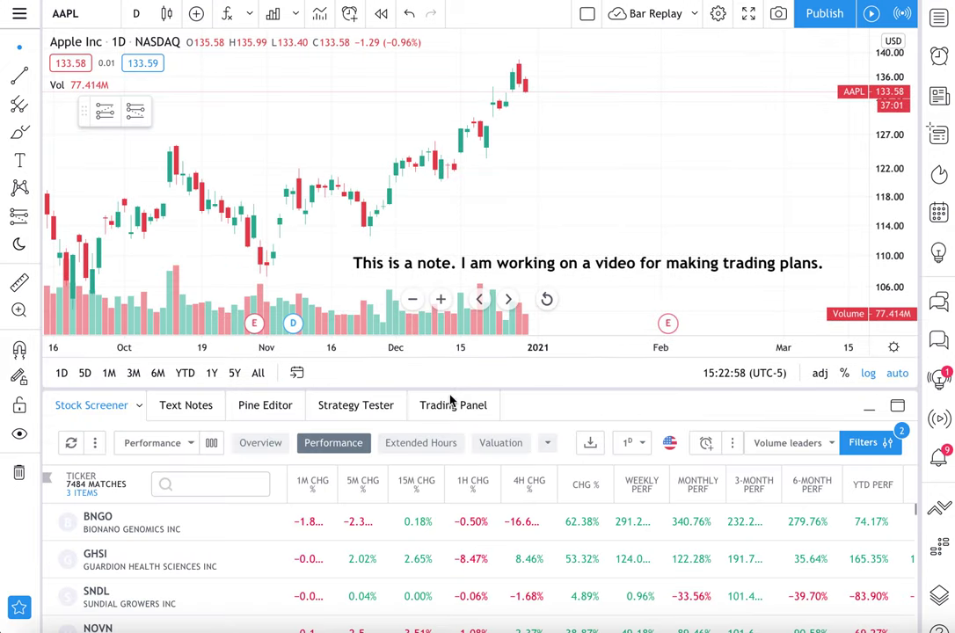
{"action": "left_click_drag", "start_coordinate": [447, 385], "coordinate": [445, 234]}
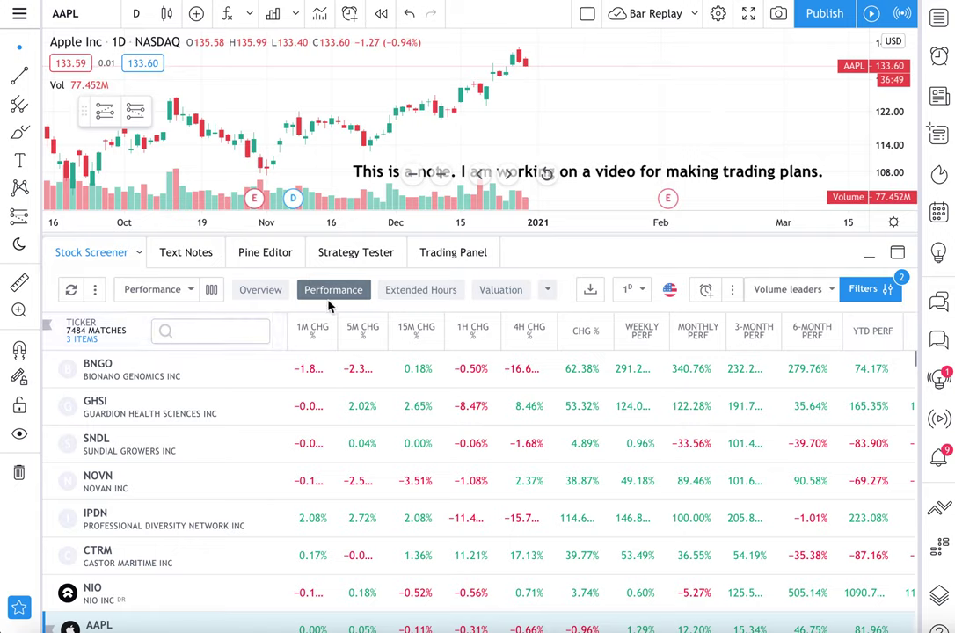
{"action": "left_click", "coordinate": [865, 331]}
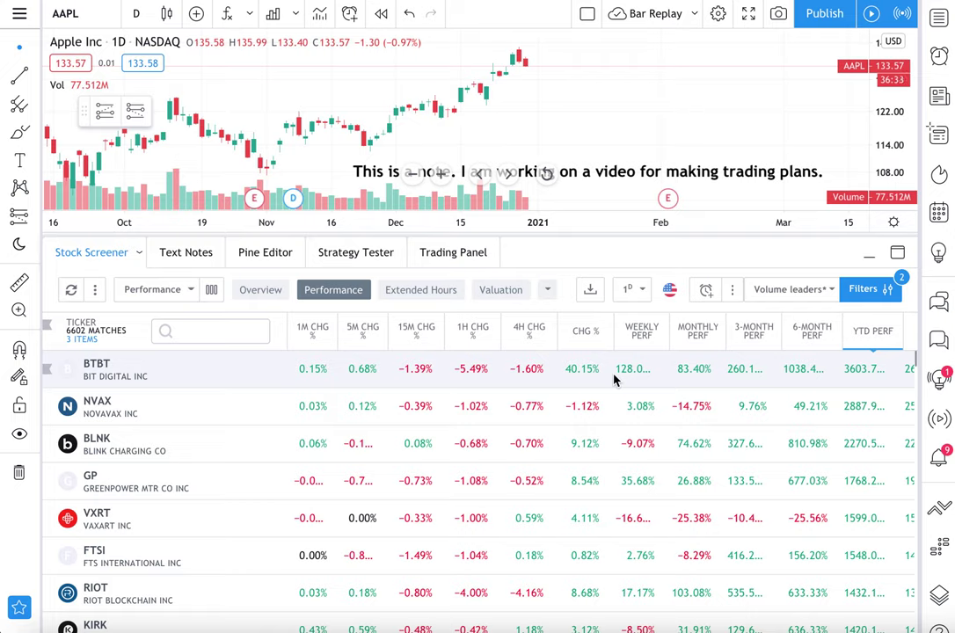
Shrink the screener to enlarge the chart and chart the screener's stocks BTBT, NVAX, BLNK and GP one after another
{"action": "left_click", "coordinate": [94, 369]}
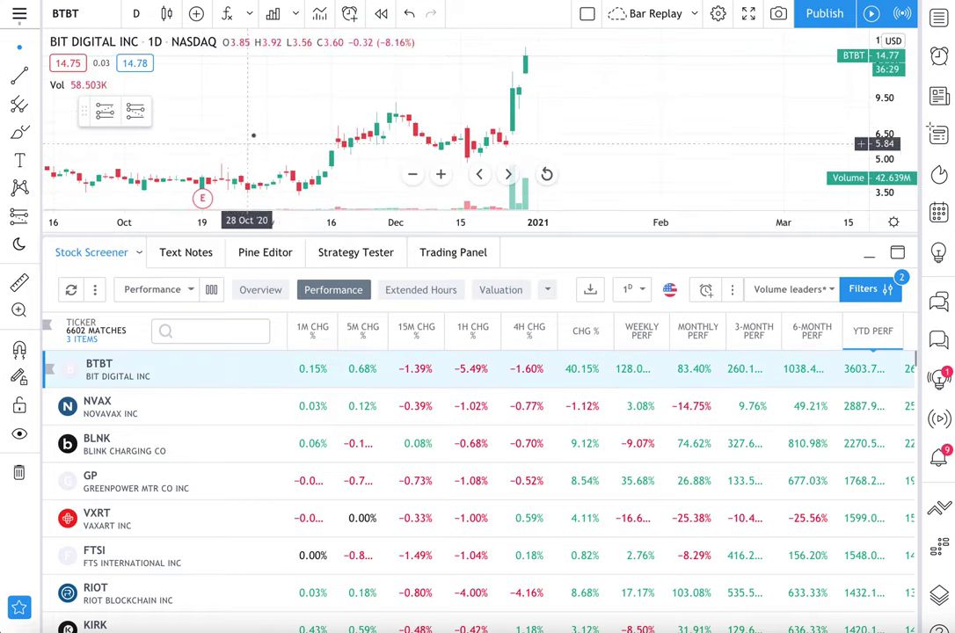
{"action": "left_click_drag", "start_coordinate": [316, 234], "coordinate": [305, 335]}
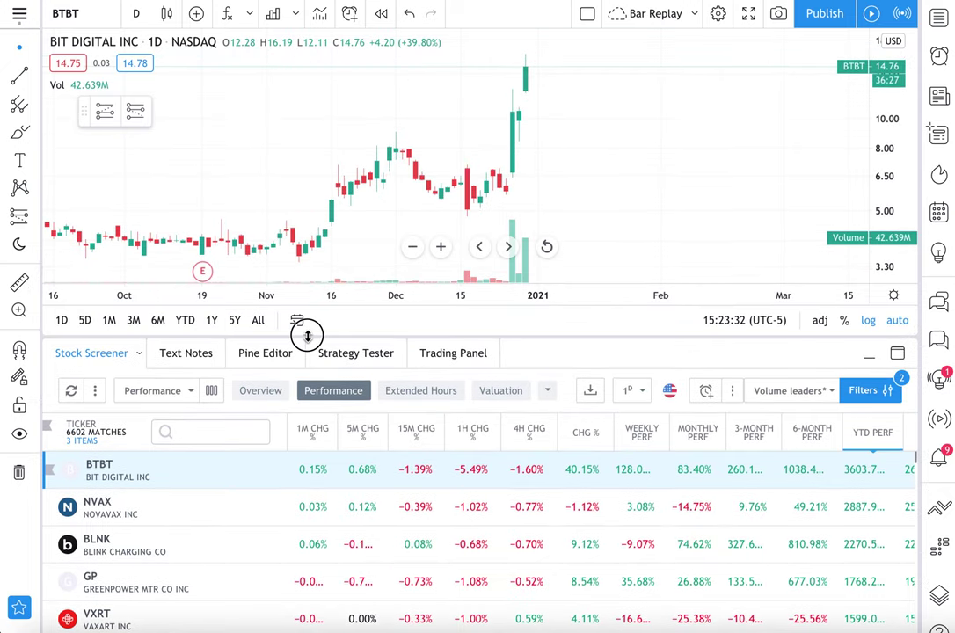
{"action": "left_click", "coordinate": [127, 511]}
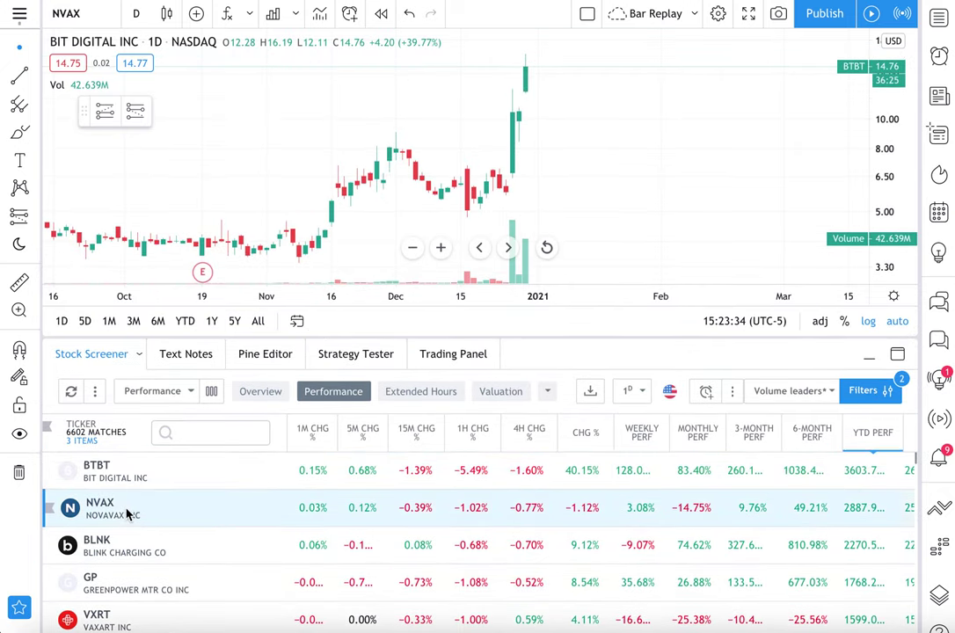
{"action": "left_click", "coordinate": [124, 547]}
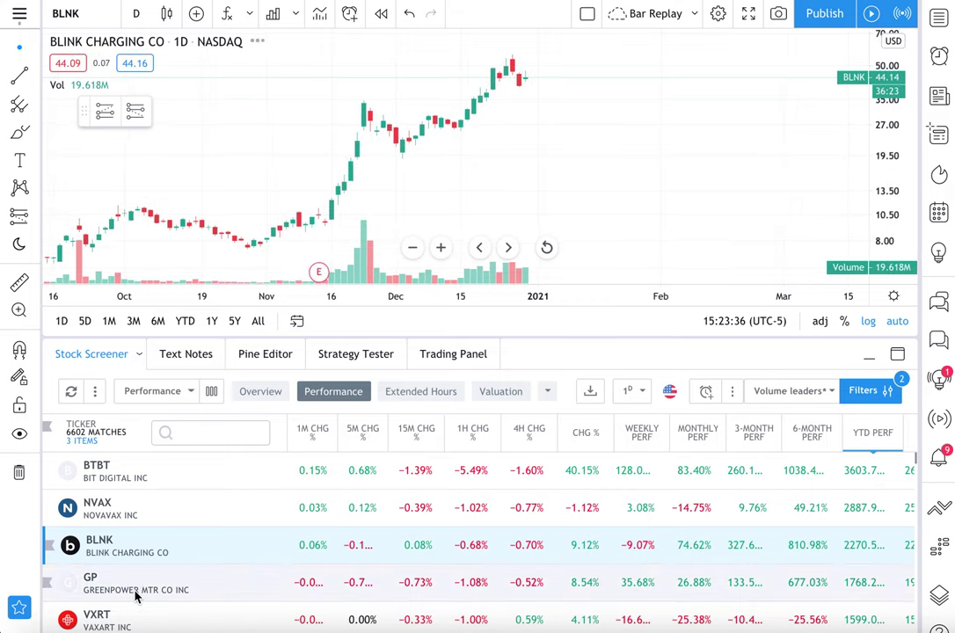
{"action": "left_click", "coordinate": [136, 597]}
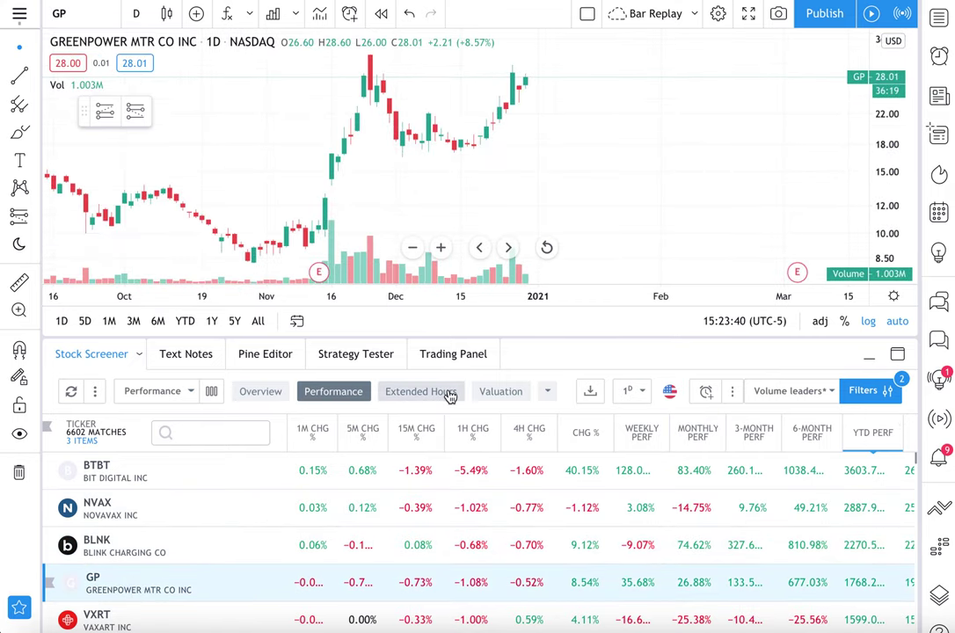
Show the screener's Valuation columns and rank the stocks by market capitalization, looking over the largest companies
{"action": "left_click", "coordinate": [499, 392]}
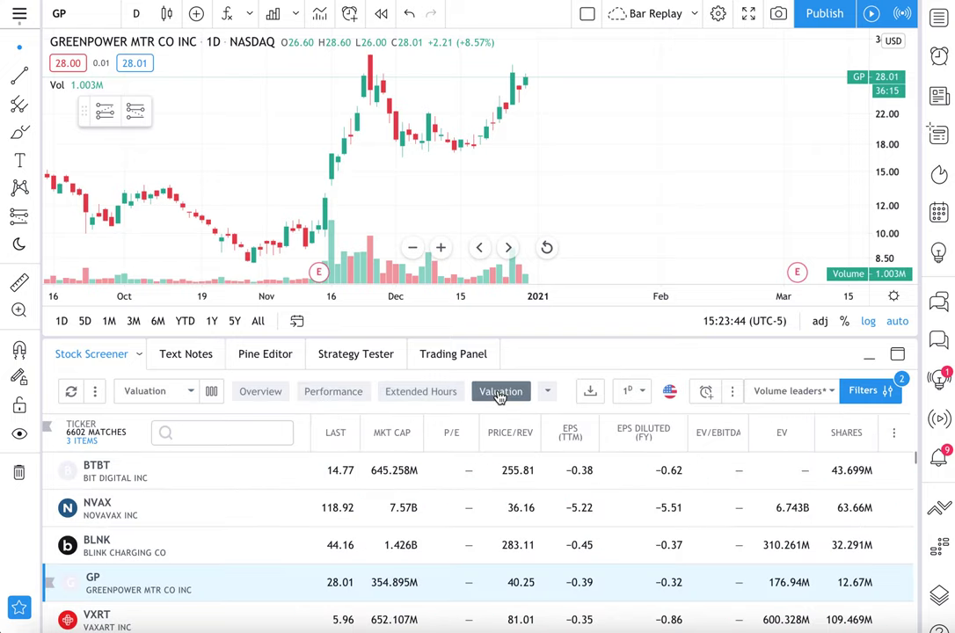
{"action": "left_click", "coordinate": [393, 435]}
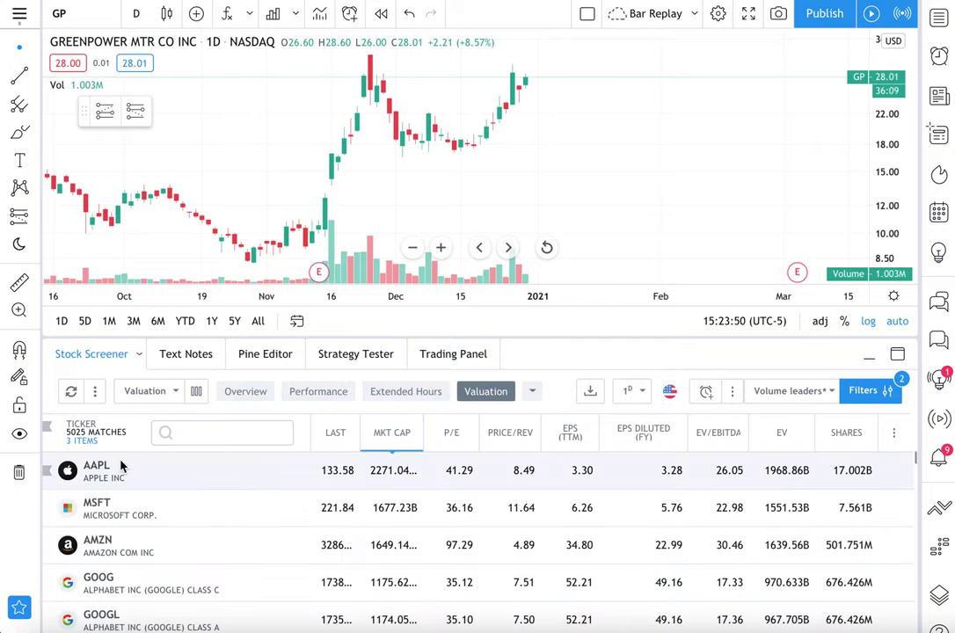
{"action": "scroll", "coordinate": [222, 560], "scroll_direction": "down", "scroll_amount": 2}
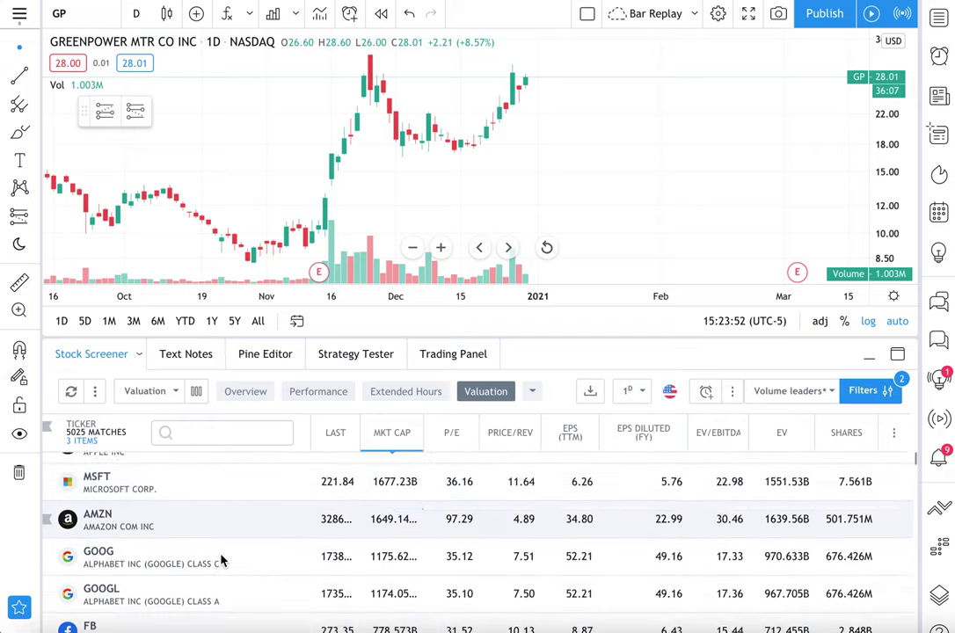
{"action": "scroll", "coordinate": [221, 561], "scroll_direction": "up", "scroll_amount": 2}
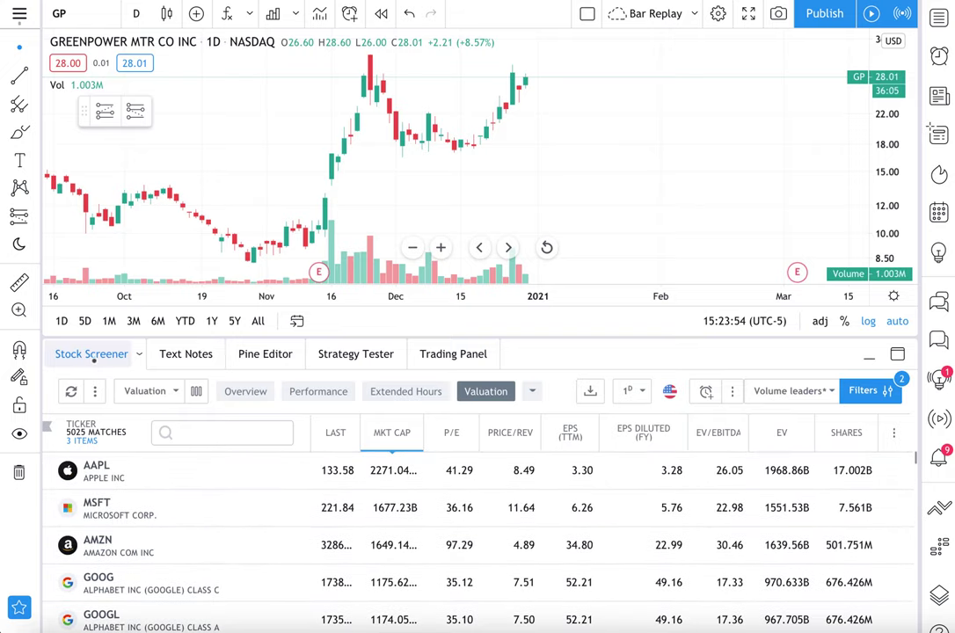
Collapse and reopen the Stock Screener and show its Performance columns again
{"action": "left_click", "coordinate": [94, 356]}
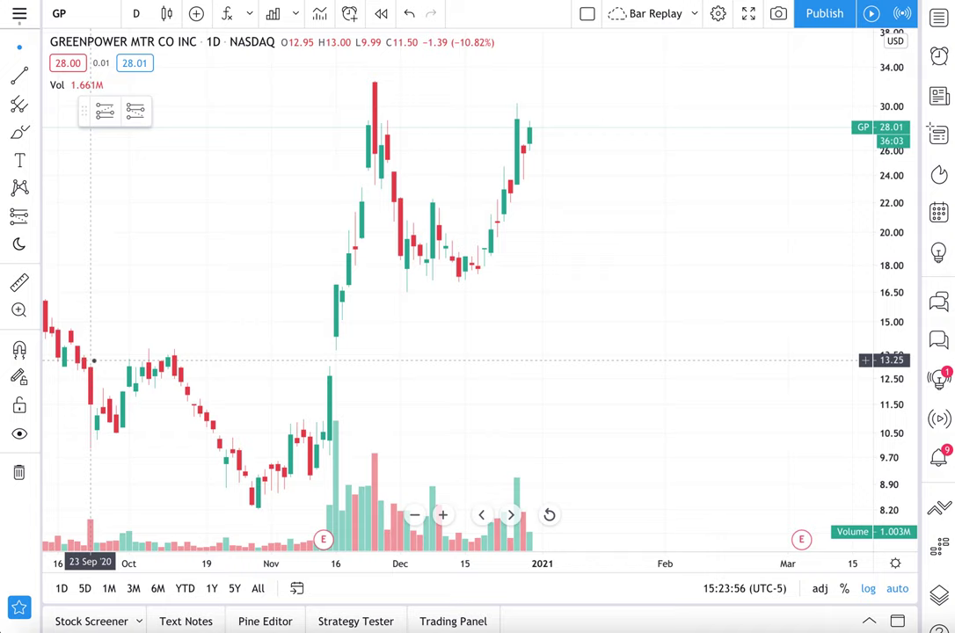
{"action": "left_click", "coordinate": [81, 622]}
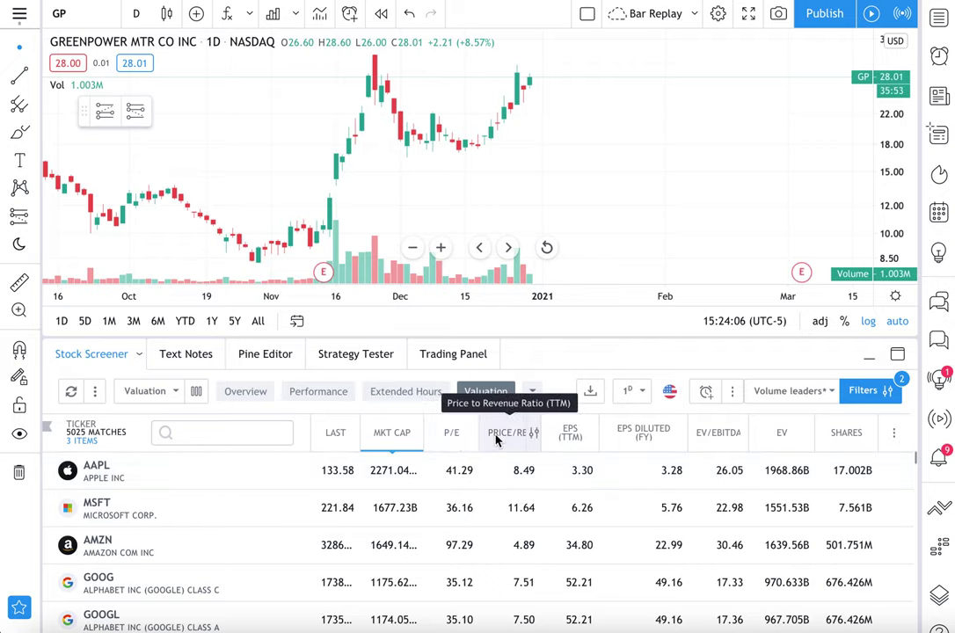
{"action": "left_click", "coordinate": [321, 391]}
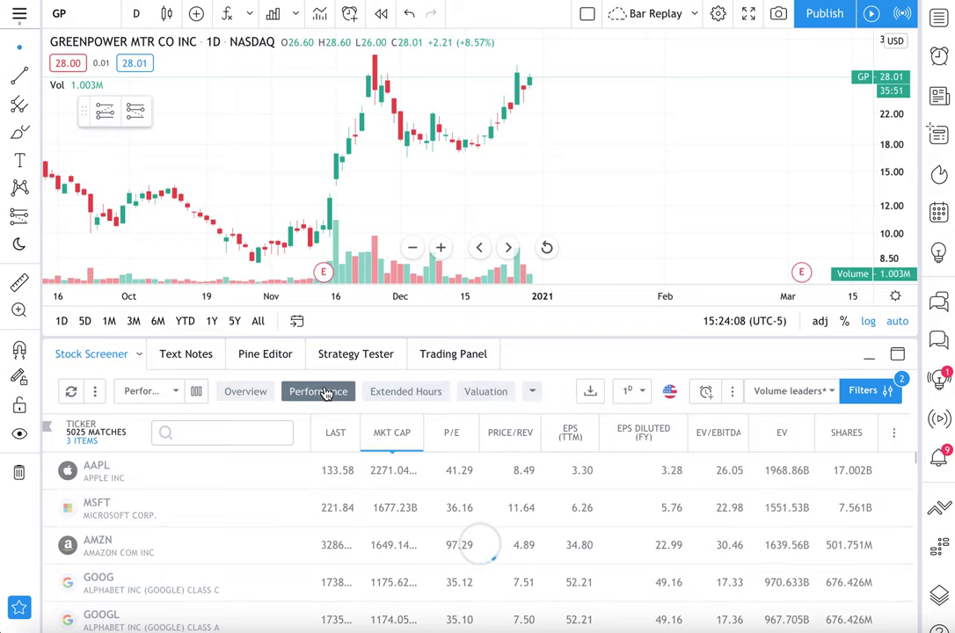
Look over the screener's Descriptive filters, including volume and Market Capitalization, and close them without setting any
{"action": "left_click", "coordinate": [863, 400]}
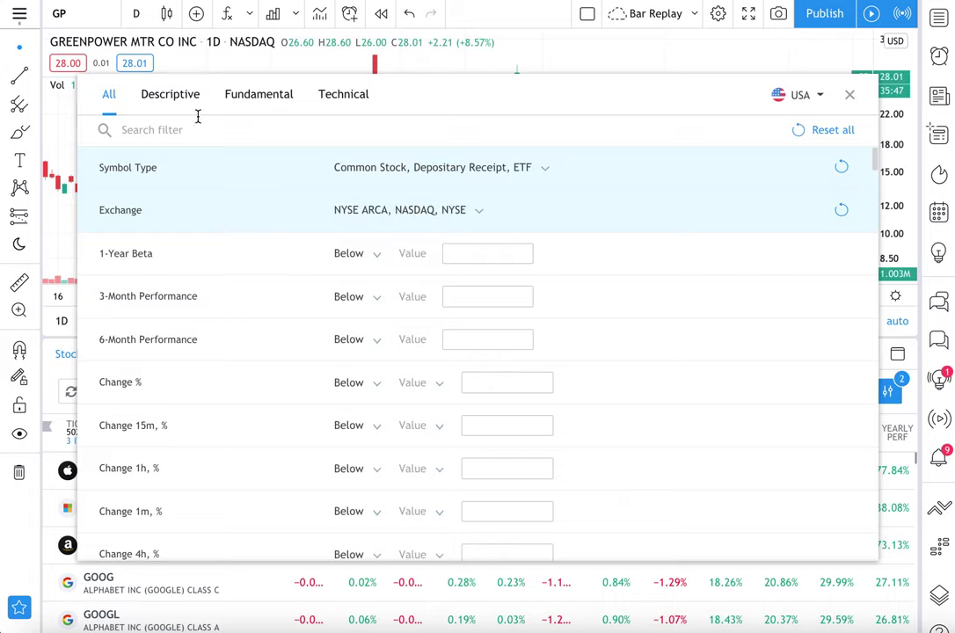
{"action": "left_click", "coordinate": [185, 106]}
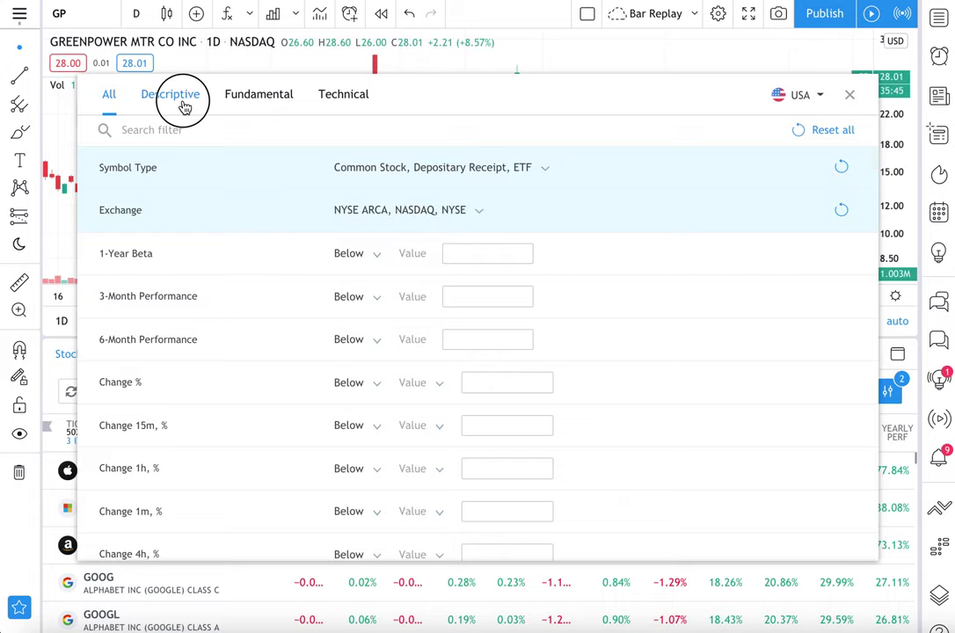
{"action": "scroll", "coordinate": [228, 330], "scroll_direction": "down", "scroll_amount": 2}
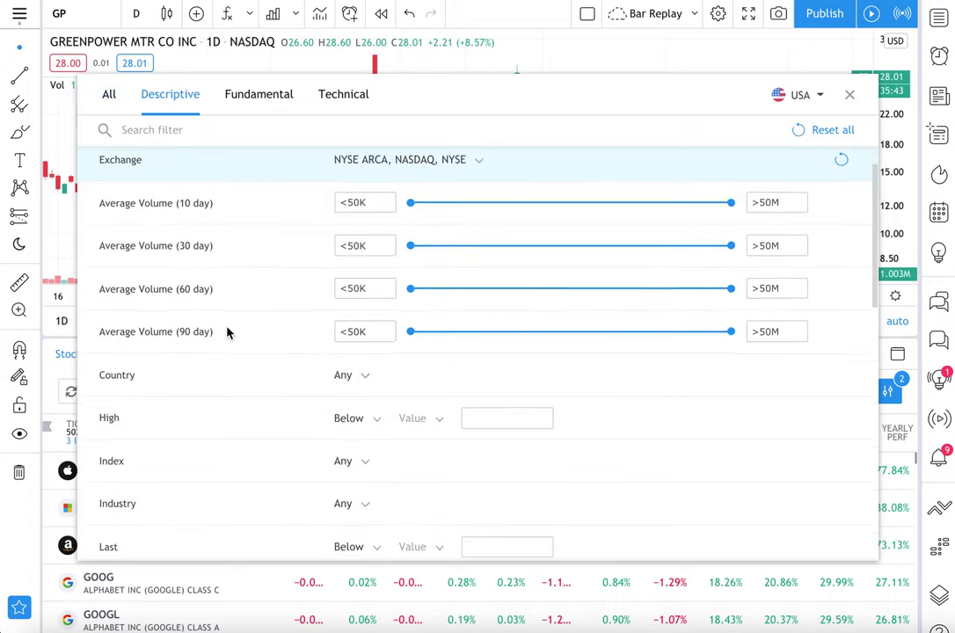
{"action": "scroll", "coordinate": [227, 332], "scroll_direction": "down", "scroll_amount": 10}
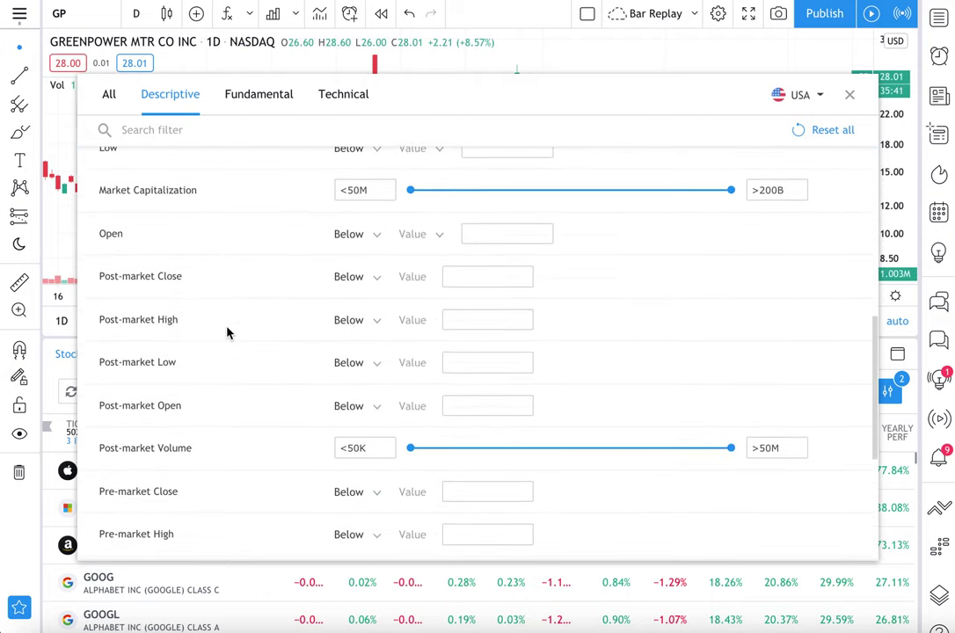
{"action": "scroll", "coordinate": [236, 314], "scroll_direction": "down", "scroll_amount": 1}
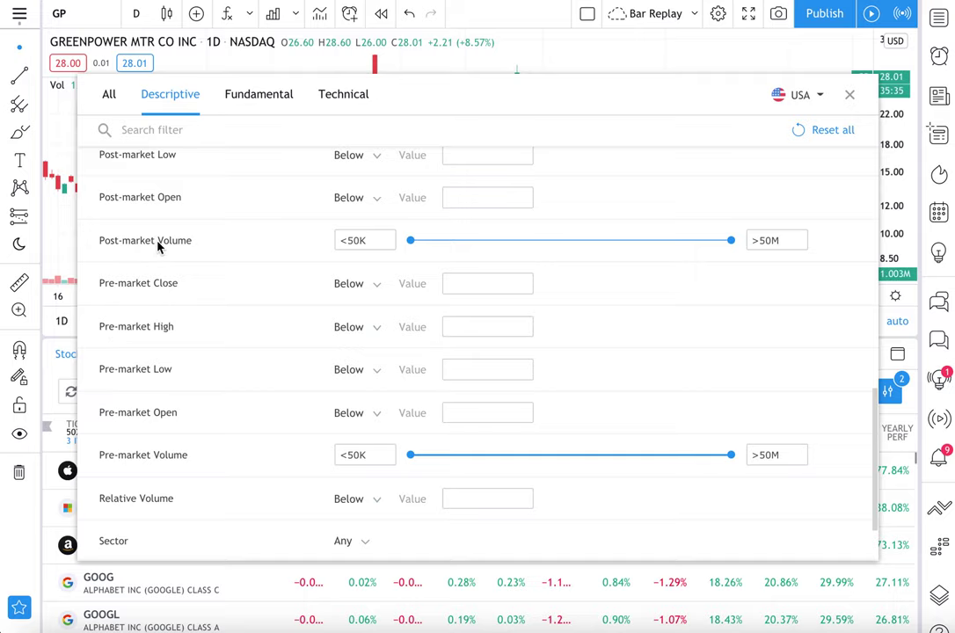
{"action": "scroll", "coordinate": [176, 250], "scroll_direction": "up", "scroll_amount": 7}
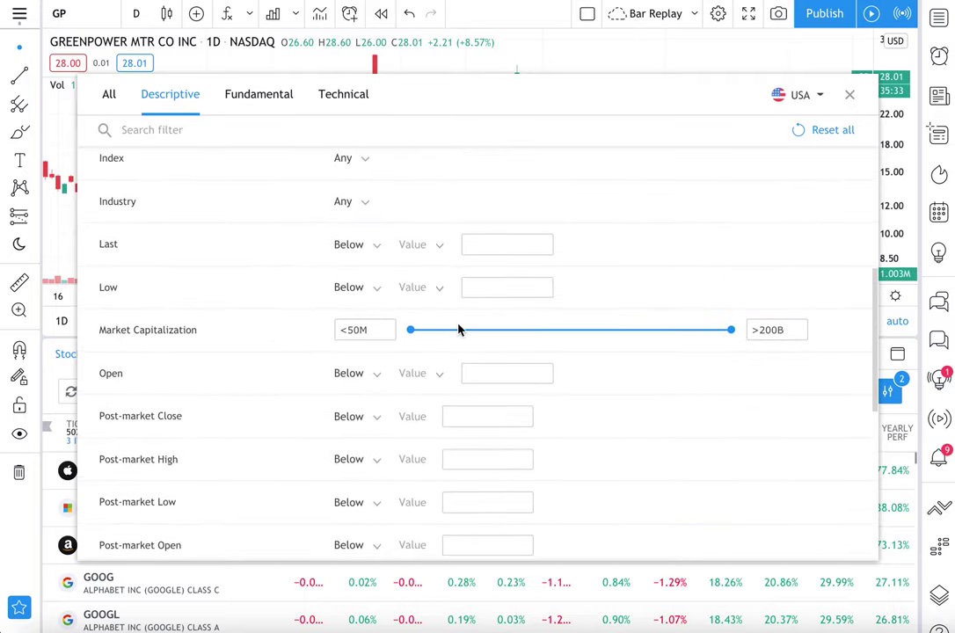
{"action": "left_click_drag", "start_coordinate": [408, 331], "coordinate": [371, 332]}
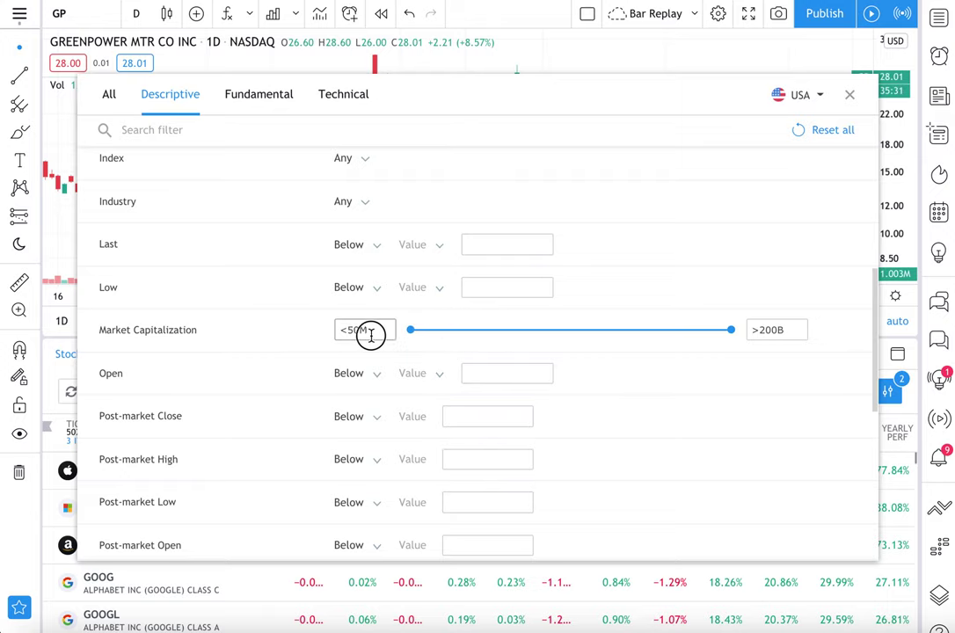
{"action": "left_click", "coordinate": [850, 94]}
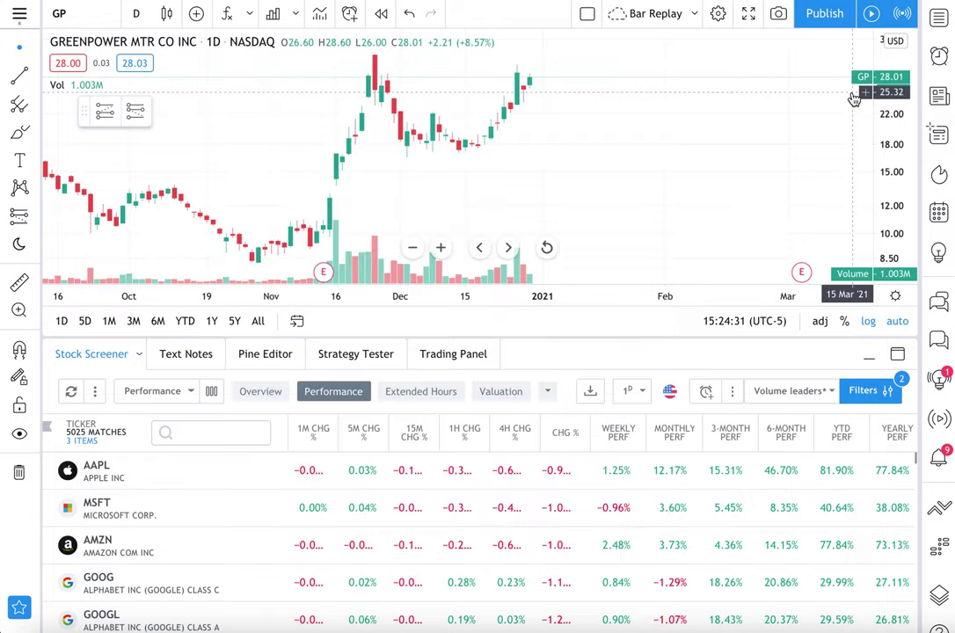
Look through the screener's preset screens and choose Unusual volume, saving the changes to the current screen
{"action": "left_click", "coordinate": [831, 392]}
{"action": "scroll", "coordinate": [765, 510], "scroll_direction": "down", "scroll_amount": 6}
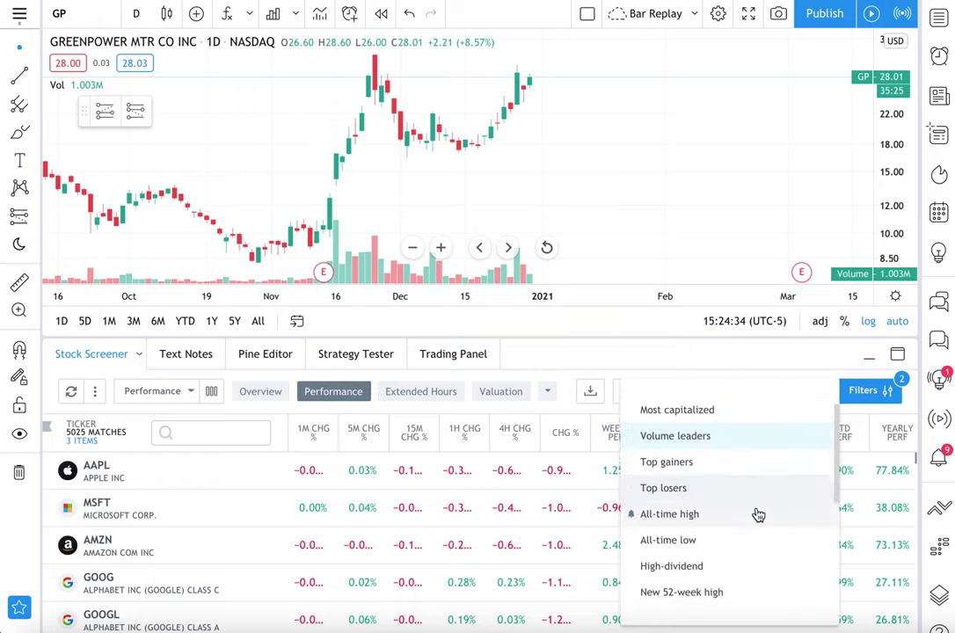
{"action": "scroll", "coordinate": [763, 509], "scroll_direction": "up", "scroll_amount": 6}
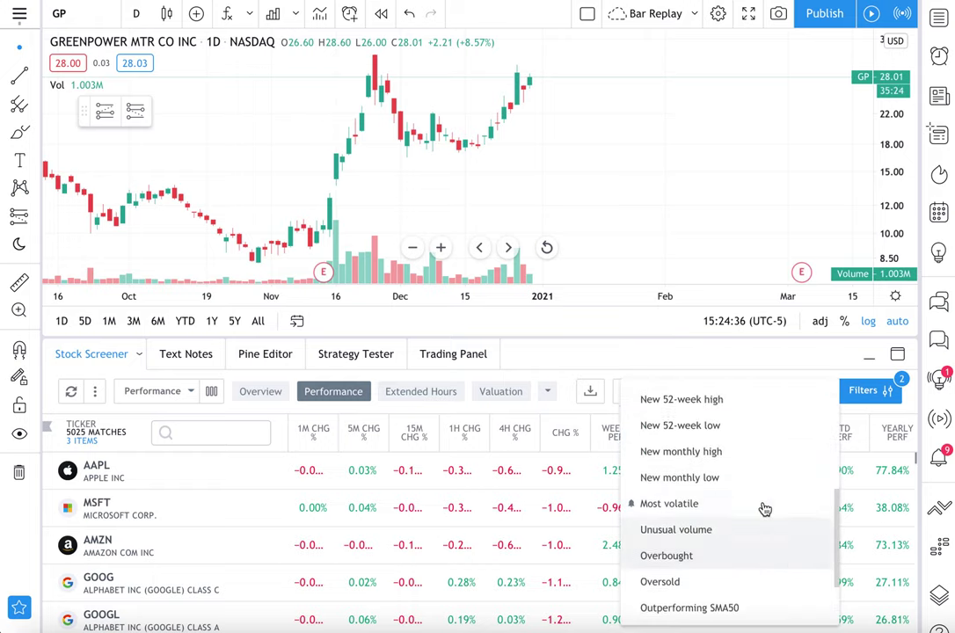
{"action": "left_click", "coordinate": [738, 369]}
{"action": "left_click", "coordinate": [830, 392]}
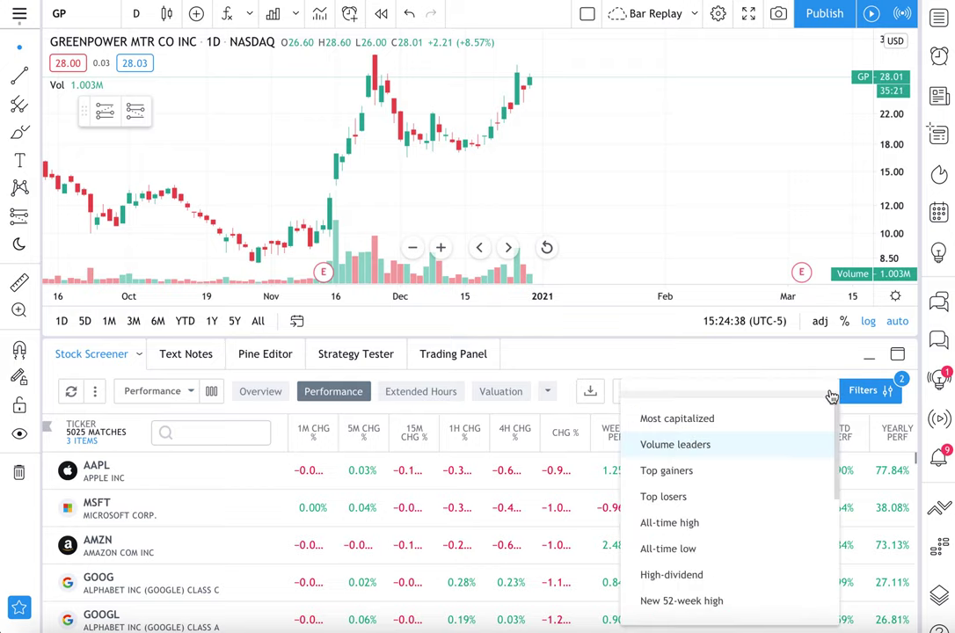
{"action": "scroll", "coordinate": [705, 545], "scroll_direction": "down", "scroll_amount": 3}
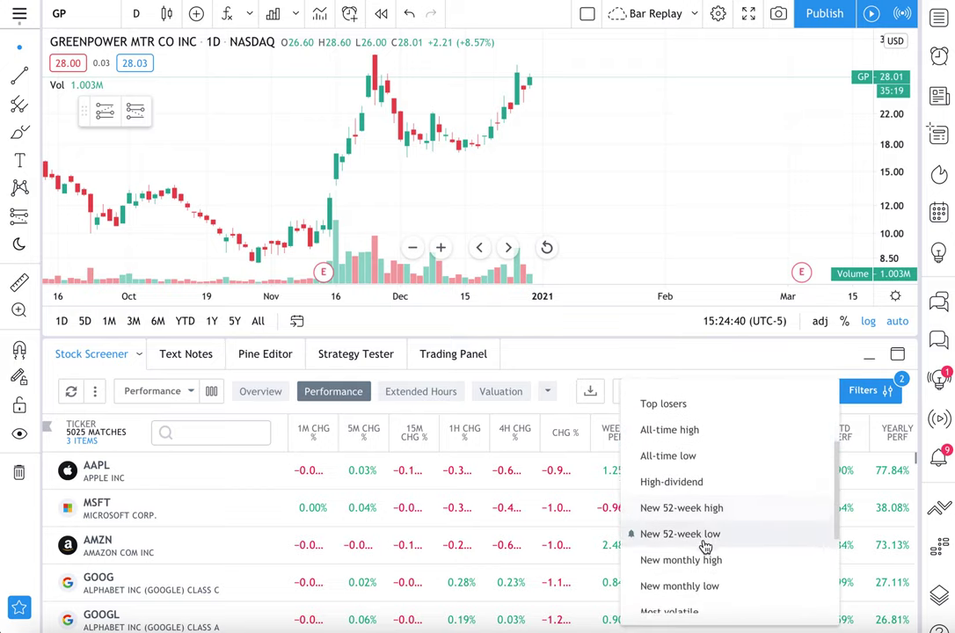
{"action": "scroll", "coordinate": [714, 489], "scroll_direction": "down", "scroll_amount": 3}
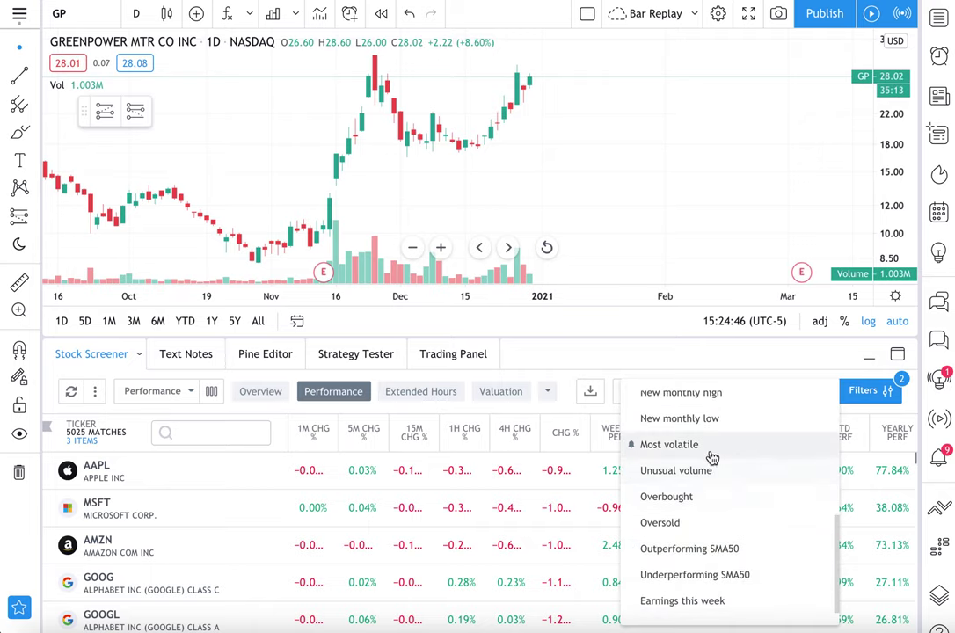
{"action": "left_click", "coordinate": [704, 476]}
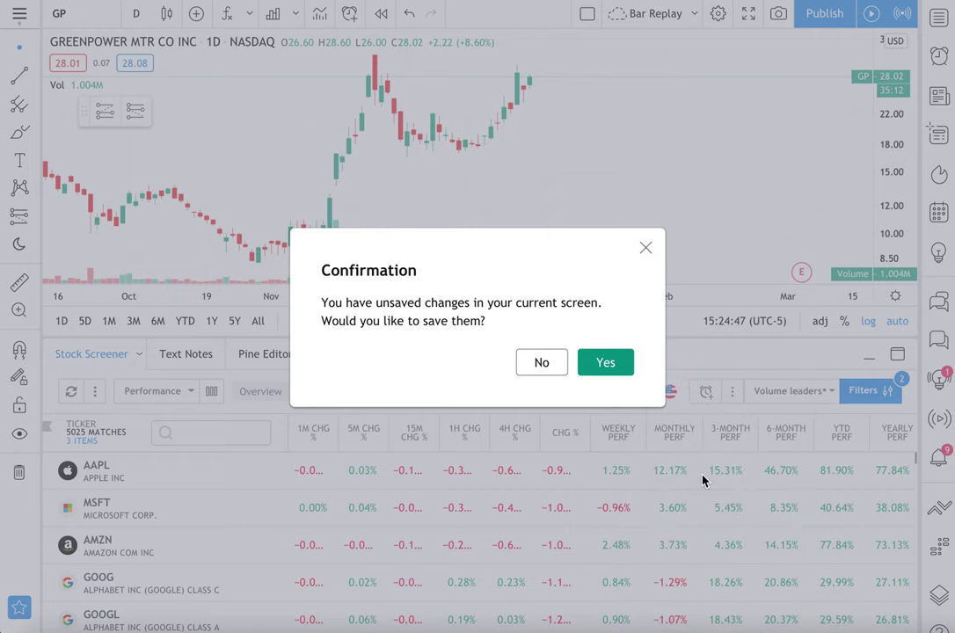
{"action": "left_click", "coordinate": [630, 374]}
{"action": "left_click", "coordinate": [601, 373]}
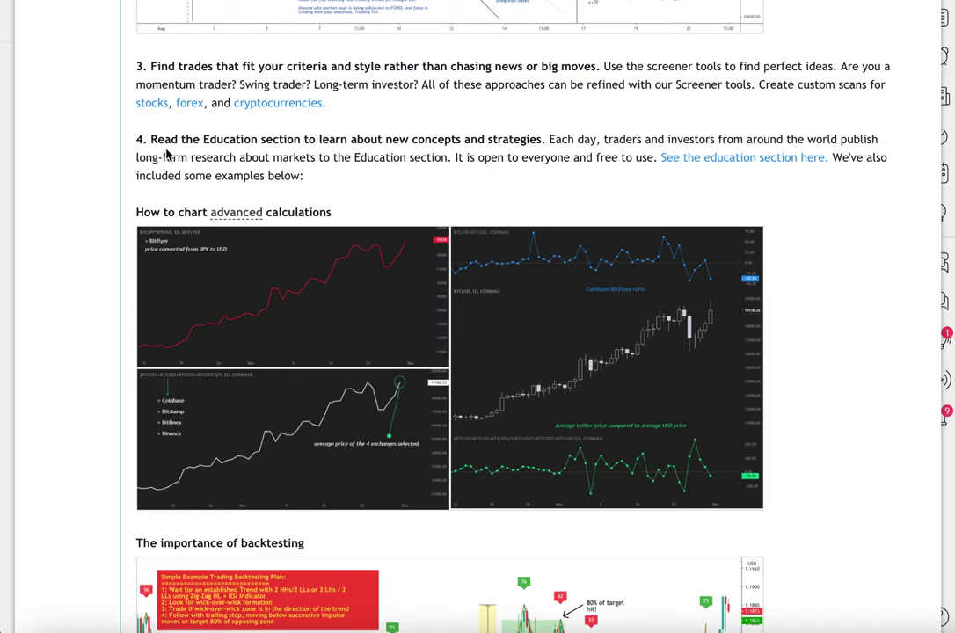
Return to the article and highlight "Read the Education section to learn about new concepts and strategies."
{"action": "left_click_drag", "start_coordinate": [151, 141], "coordinate": [544, 143]}
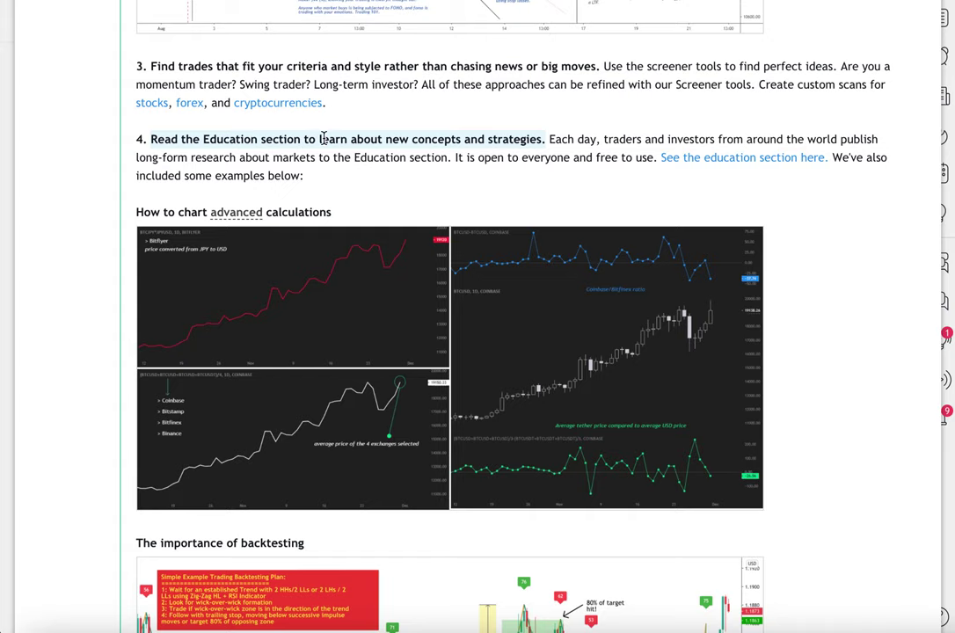
Close the trading plan article and open the Educational ideas listing on the Ideas page
{"action": "scroll", "coordinate": [324, 139], "scroll_direction": "up", "scroll_amount": 15}
{"action": "left_click", "coordinate": [919, 56]}
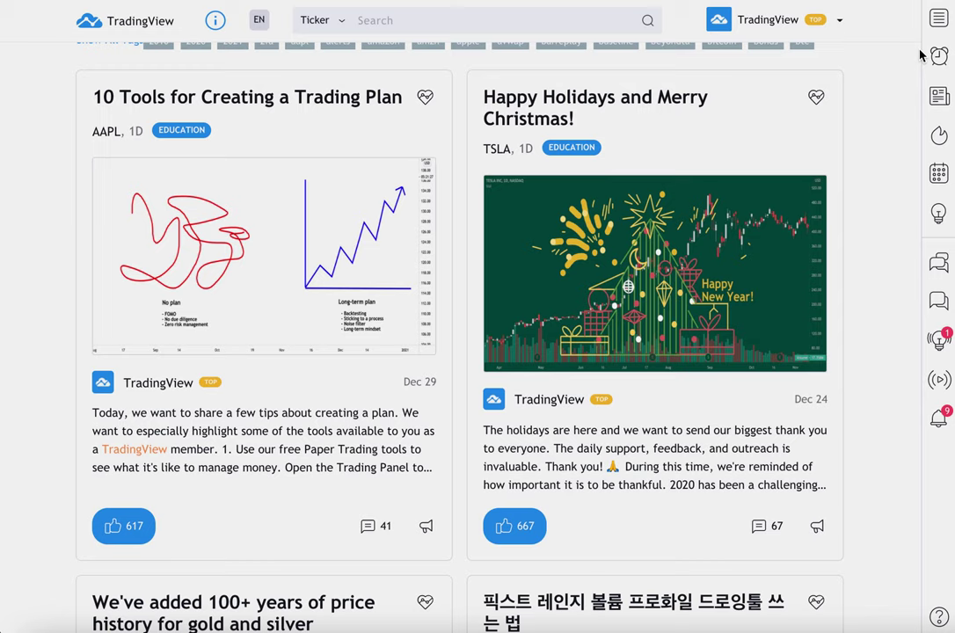
{"action": "scroll", "coordinate": [493, 239], "scroll_direction": "up", "scroll_amount": 6}
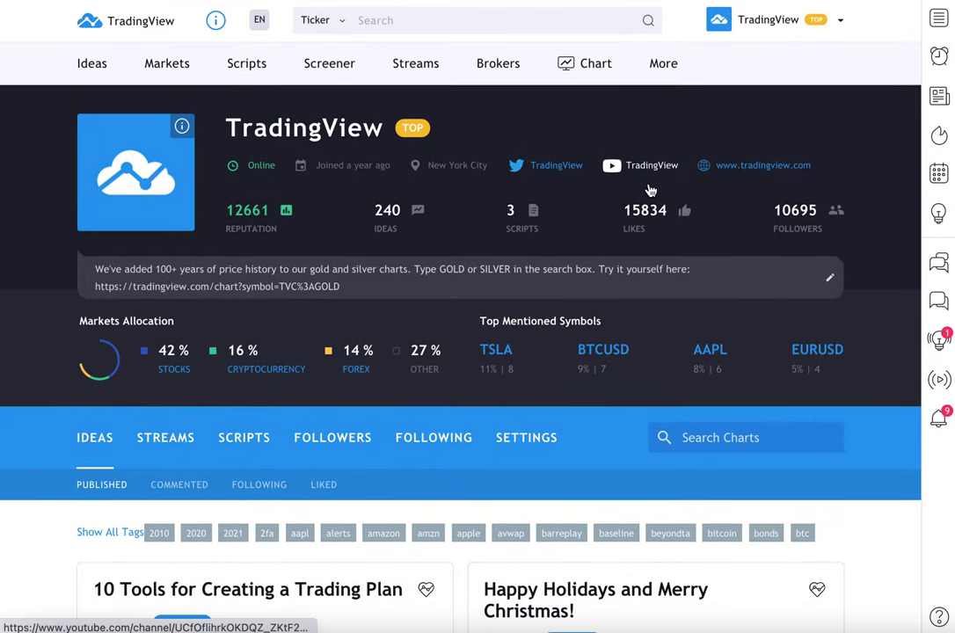
{"action": "scroll", "coordinate": [388, 348], "scroll_direction": "down", "scroll_amount": 3}
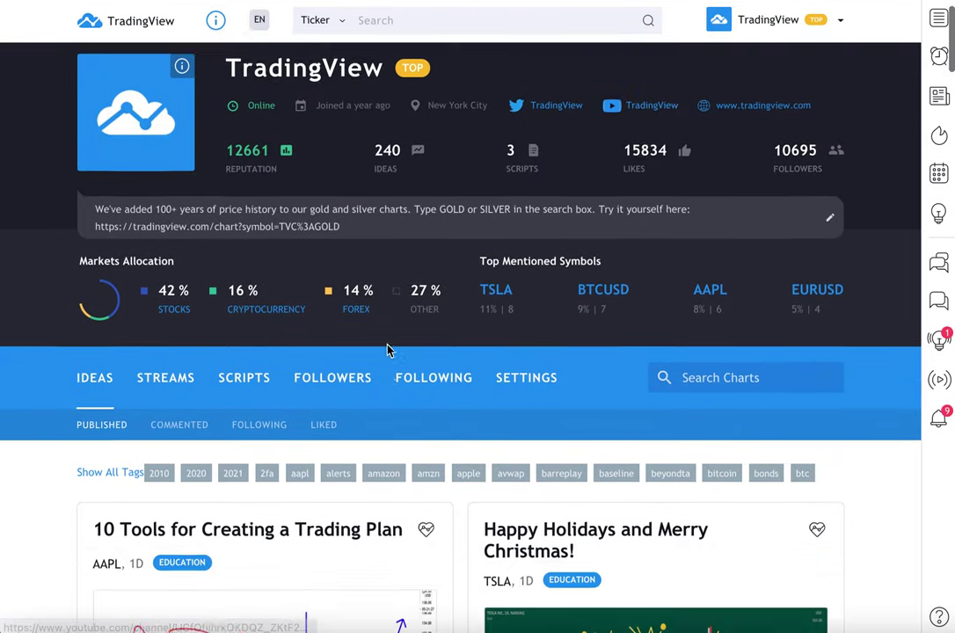
{"action": "scroll", "coordinate": [366, 456], "scroll_direction": "up", "scroll_amount": 3}
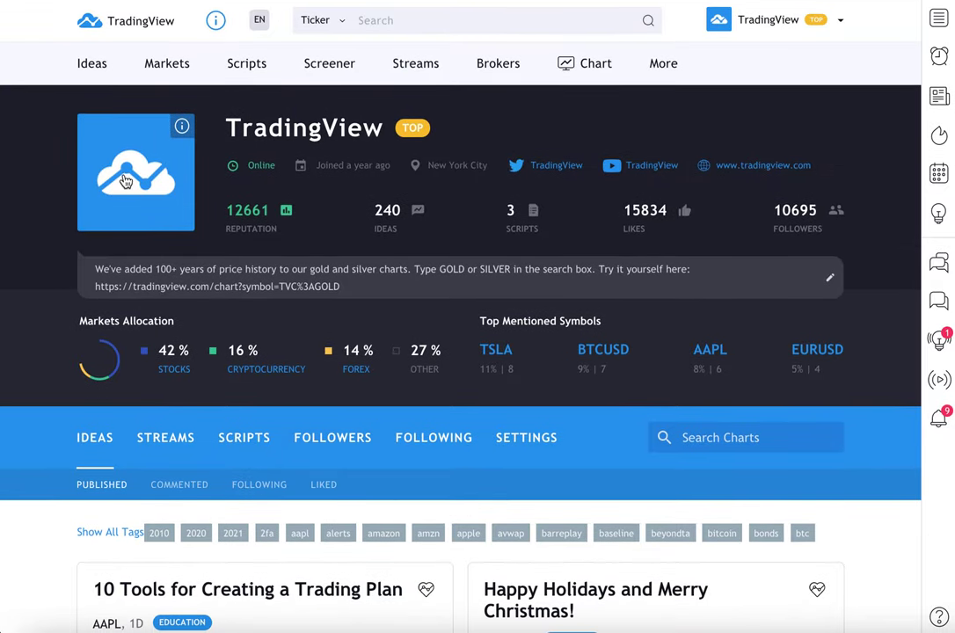
{"action": "mouse_move", "coordinate": [83, 73]}
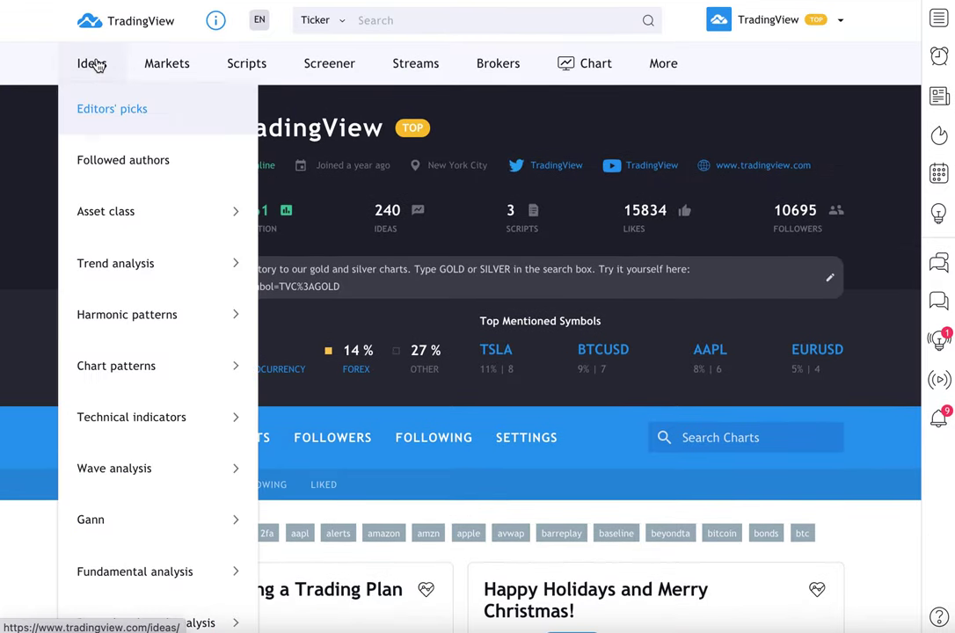
{"action": "left_click", "coordinate": [97, 65]}
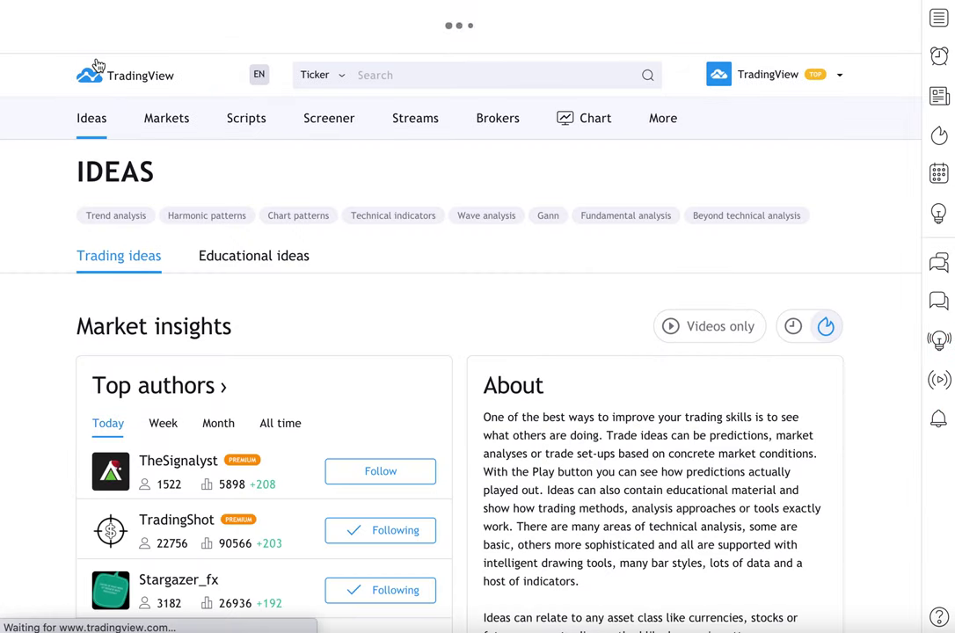
{"action": "left_click", "coordinate": [256, 263]}
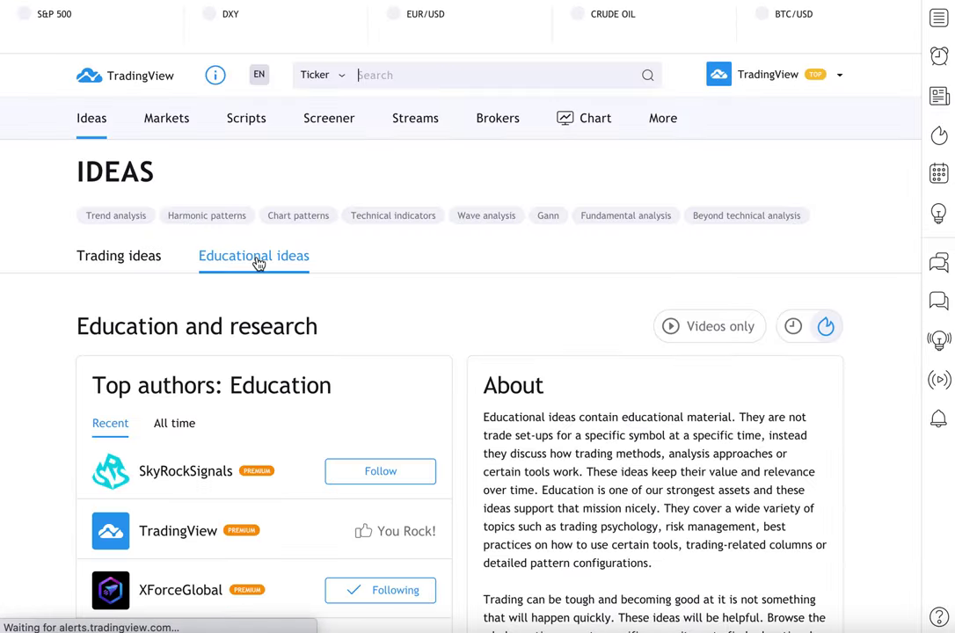
Browse the first posts of the Education and research feed, from candlestick and harmonic patterns to log charts
{"action": "scroll", "coordinate": [50, 423], "scroll_direction": "down", "scroll_amount": 6}
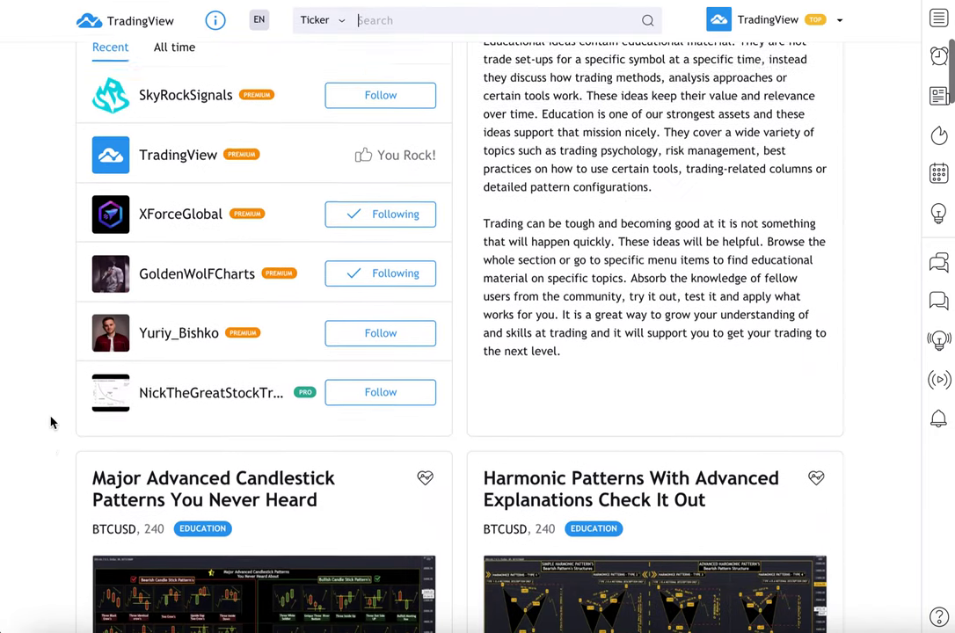
{"action": "scroll", "coordinate": [50, 423], "scroll_direction": "down", "scroll_amount": 2}
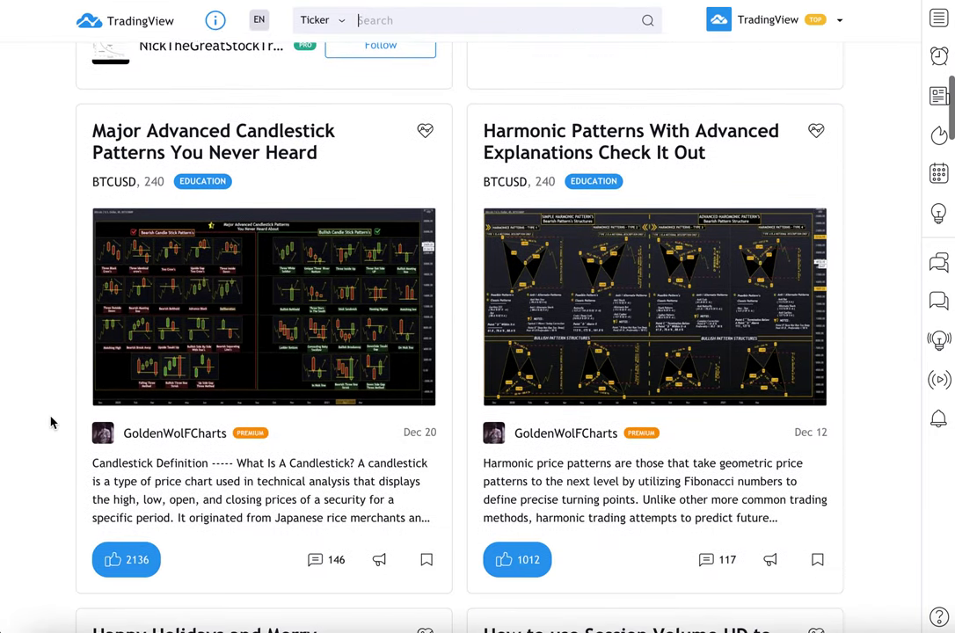
{"action": "scroll", "coordinate": [50, 423], "scroll_direction": "down", "scroll_amount": 5}
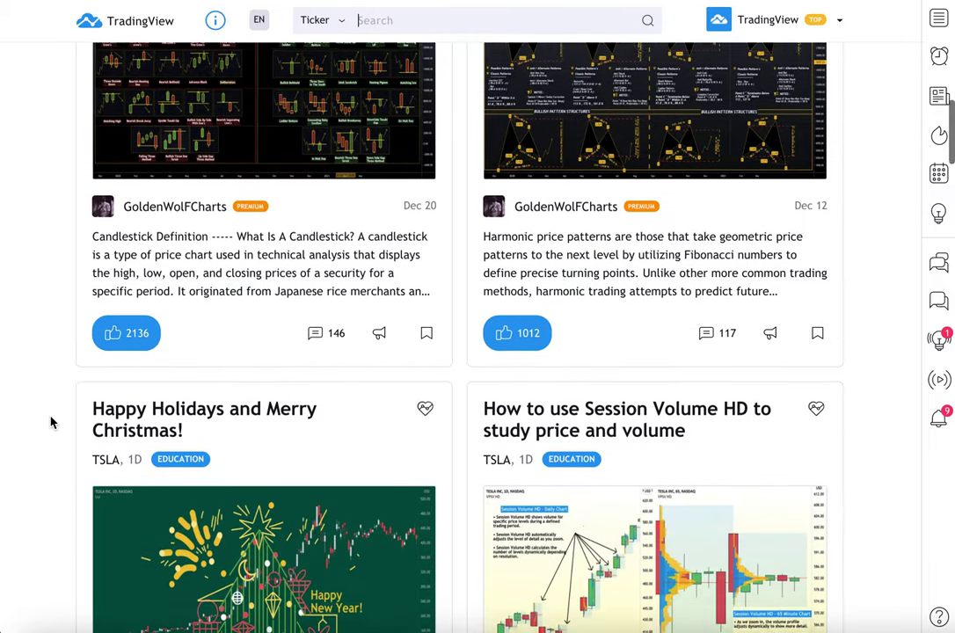
{"action": "scroll", "coordinate": [50, 423], "scroll_direction": "down", "scroll_amount": 1}
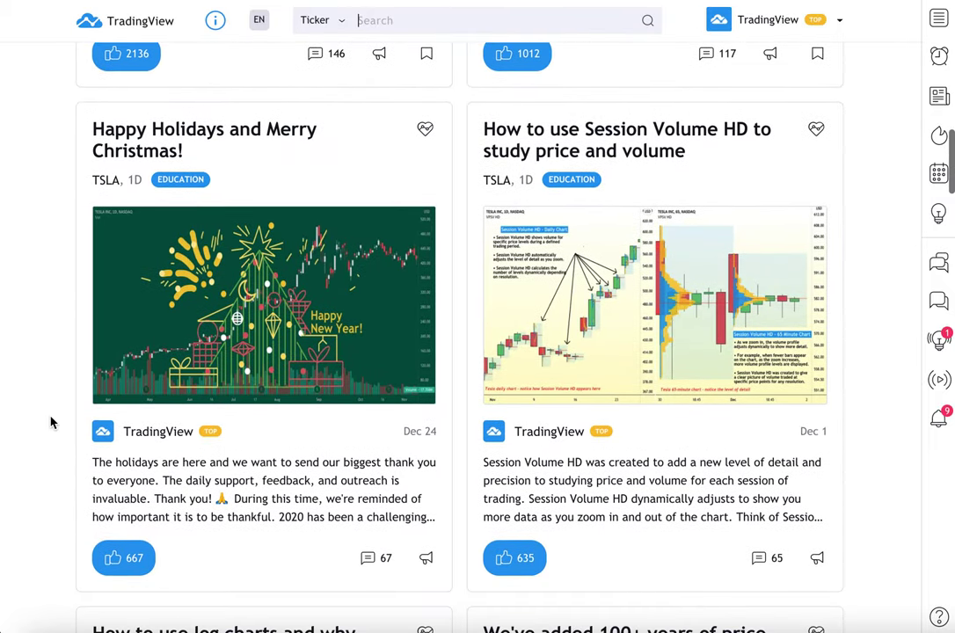
{"action": "scroll", "coordinate": [50, 423], "scroll_direction": "down", "scroll_amount": 1}
{"action": "scroll", "coordinate": [50, 423], "scroll_direction": "down", "scroll_amount": 4}
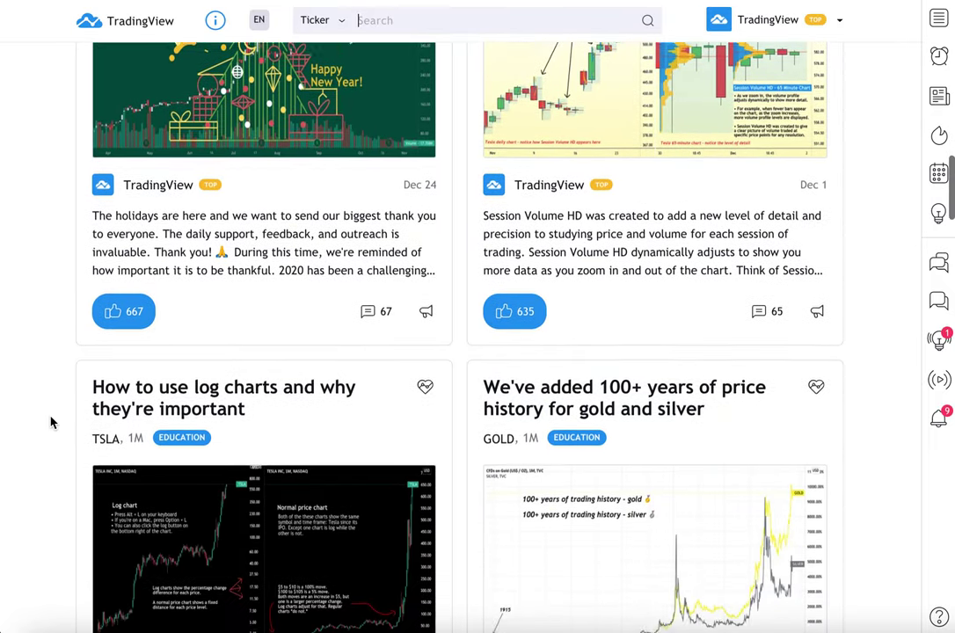
{"action": "scroll", "coordinate": [50, 423], "scroll_direction": "up", "scroll_amount": 11}
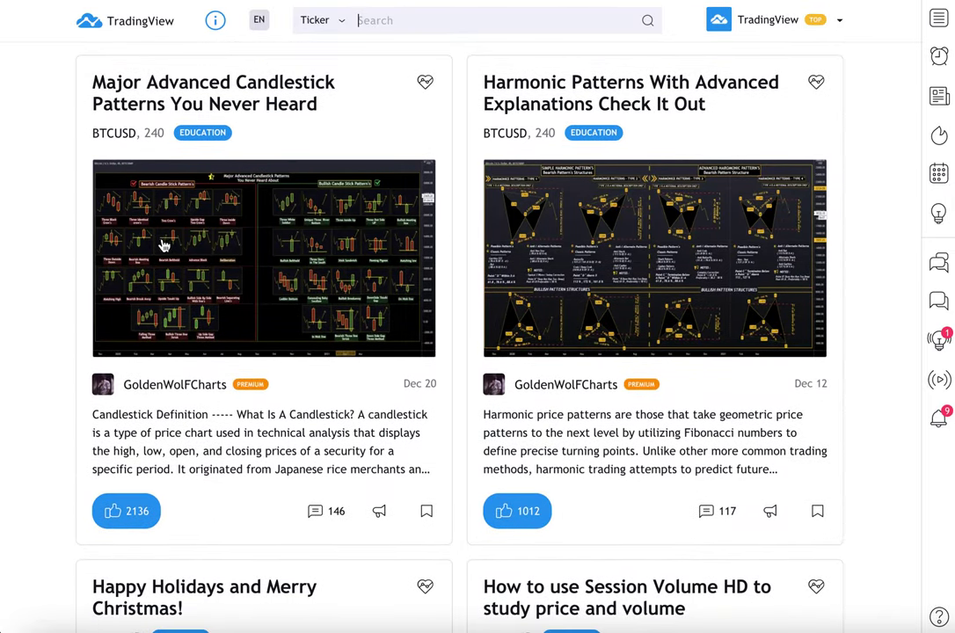
{"action": "scroll", "coordinate": [305, 287], "scroll_direction": "down", "scroll_amount": 5}
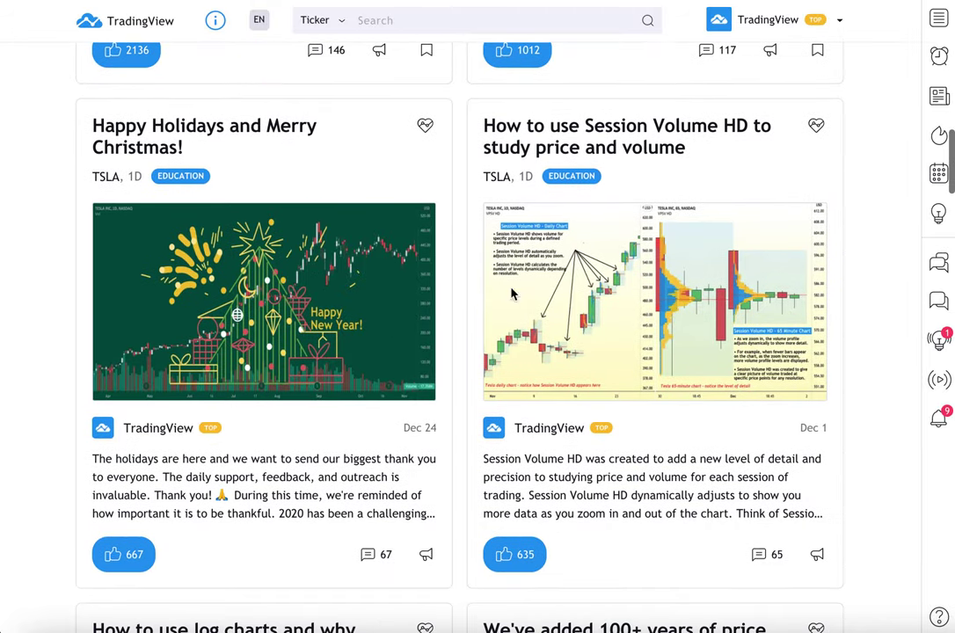
Open the post "How to use Session Volume HD to study price and volume", skim its charts and text, and close it
{"action": "left_click", "coordinate": [507, 240]}
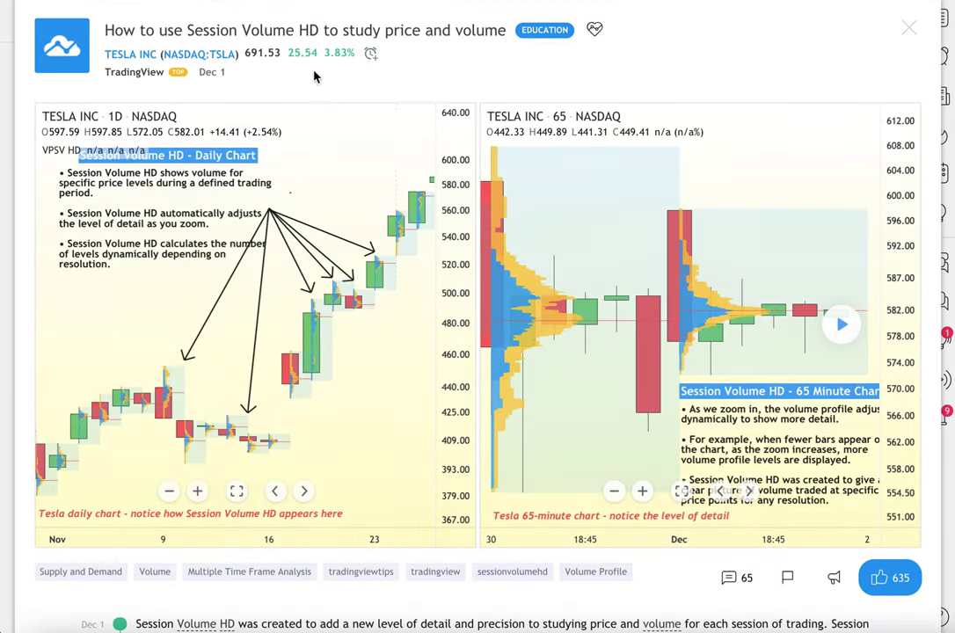
{"action": "scroll", "coordinate": [488, 376], "scroll_direction": "down", "scroll_amount": 7}
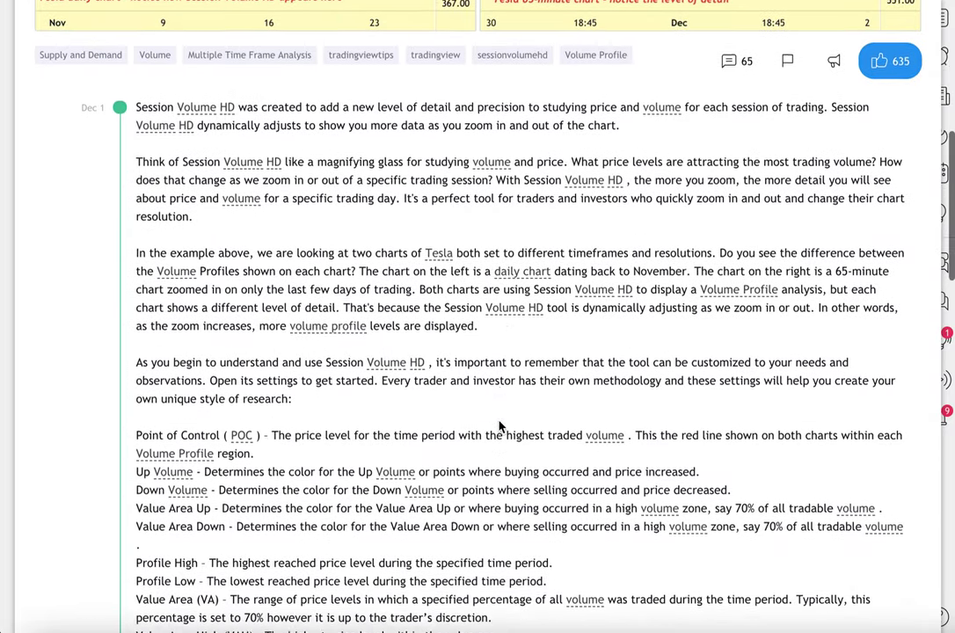
{"action": "scroll", "coordinate": [499, 426], "scroll_direction": "down", "scroll_amount": 3}
{"action": "scroll", "coordinate": [500, 426], "scroll_direction": "up", "scroll_amount": 10}
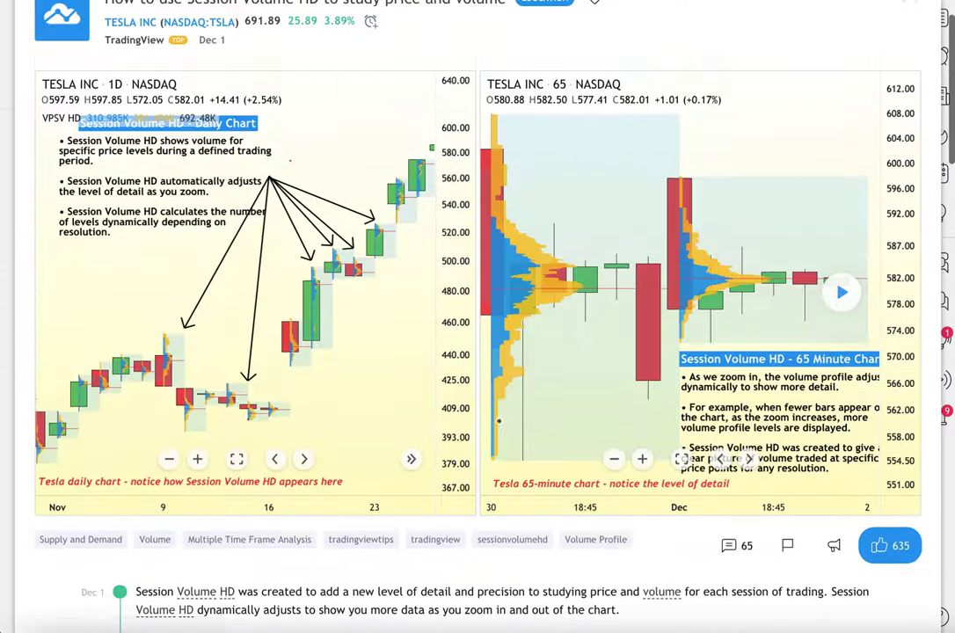
{"action": "left_click", "coordinate": [909, 60]}
Browse further educational posts down to "Calculating Position Size based on Risk and Stop Loss" and its neighbour
{"action": "scroll", "coordinate": [416, 464], "scroll_direction": "down", "scroll_amount": 3}
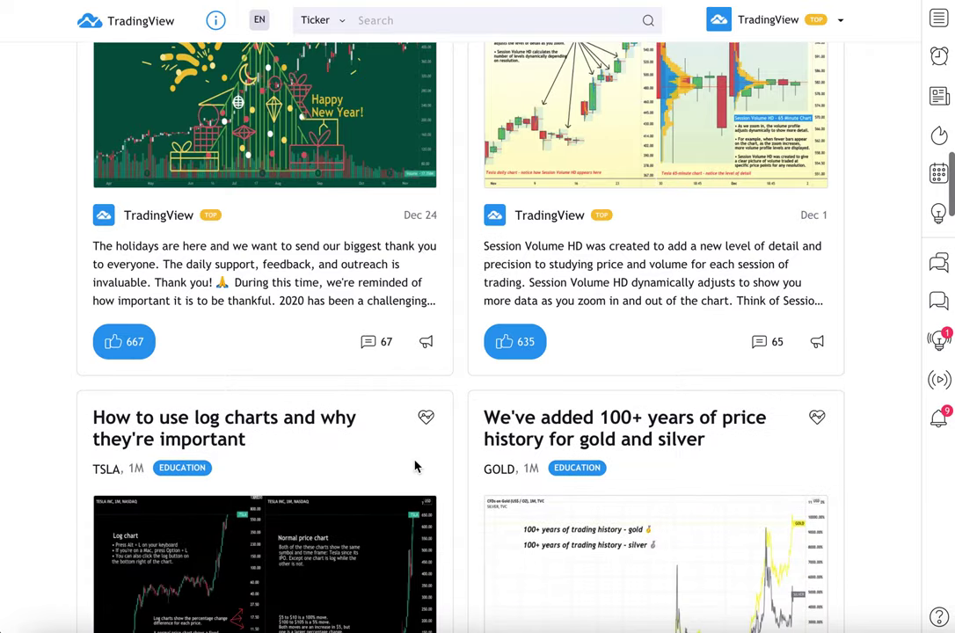
{"action": "scroll", "coordinate": [416, 466], "scroll_direction": "down", "scroll_amount": 3}
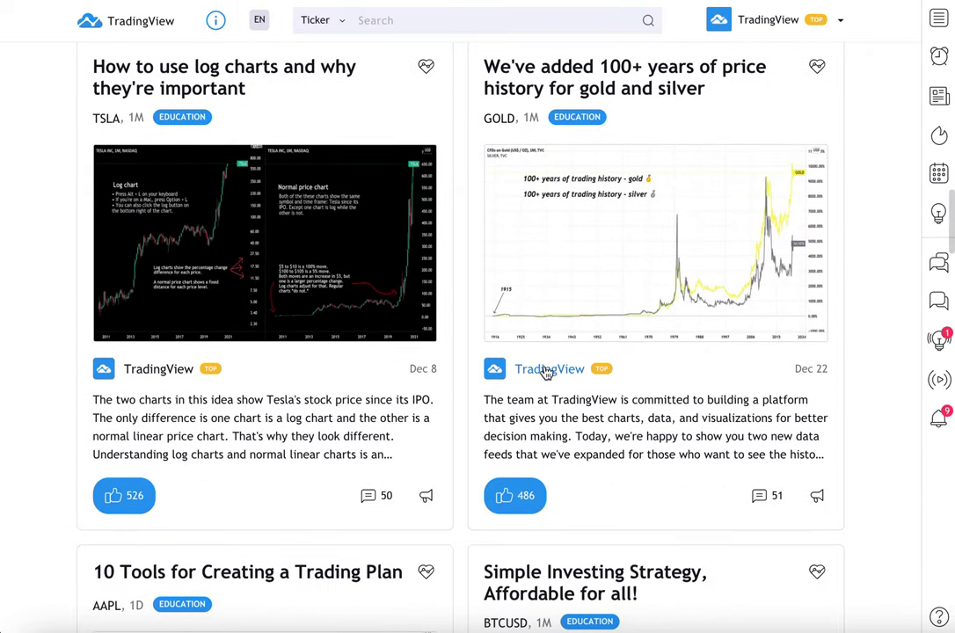
{"action": "scroll", "coordinate": [547, 374], "scroll_direction": "down", "scroll_amount": 1}
{"action": "scroll", "coordinate": [547, 374], "scroll_direction": "down", "scroll_amount": 5}
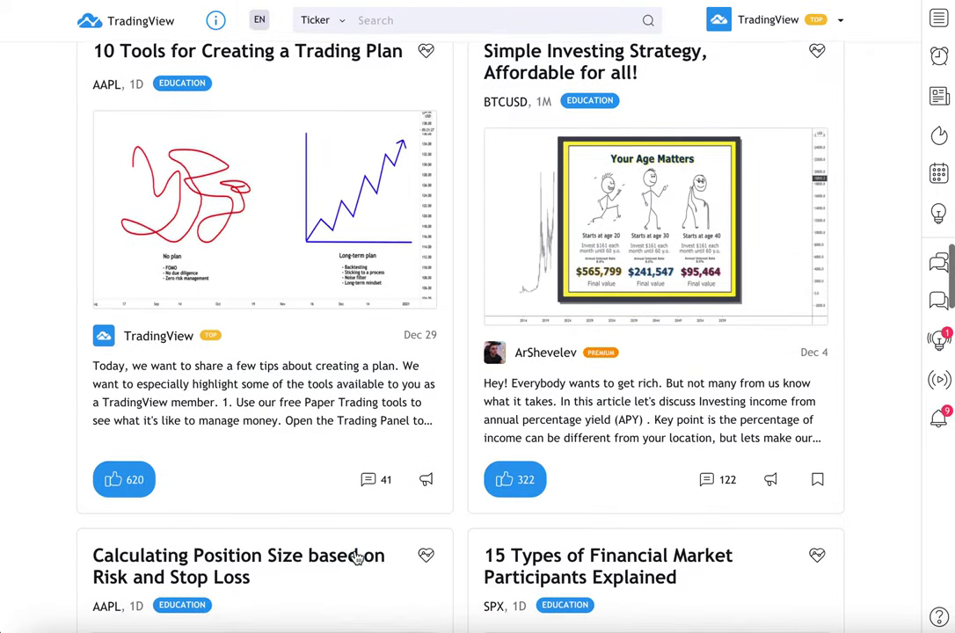
{"action": "scroll", "coordinate": [594, 245], "scroll_direction": "up", "scroll_amount": 1}
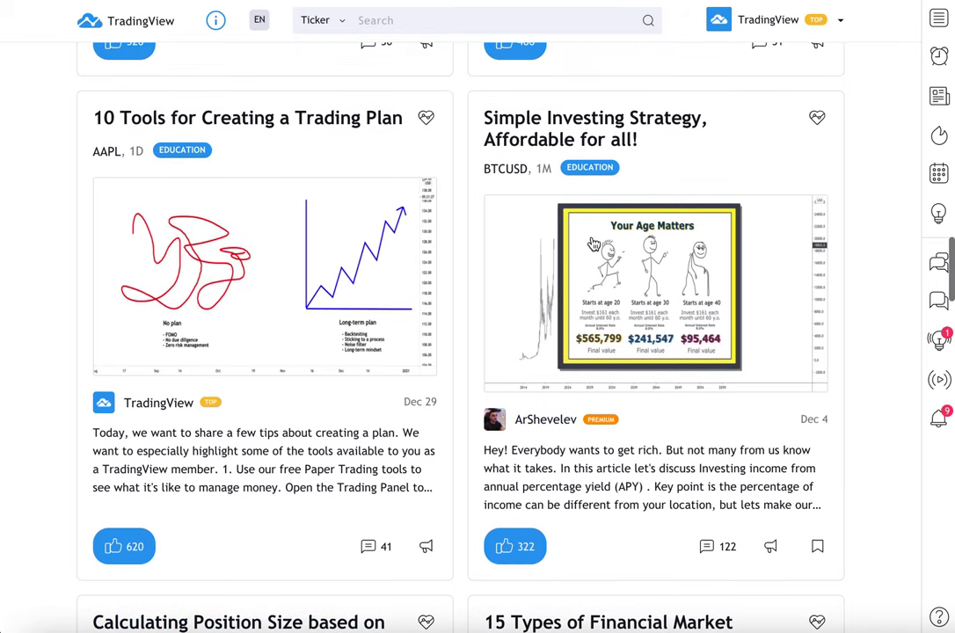
{"action": "scroll", "coordinate": [594, 245], "scroll_direction": "down", "scroll_amount": 6}
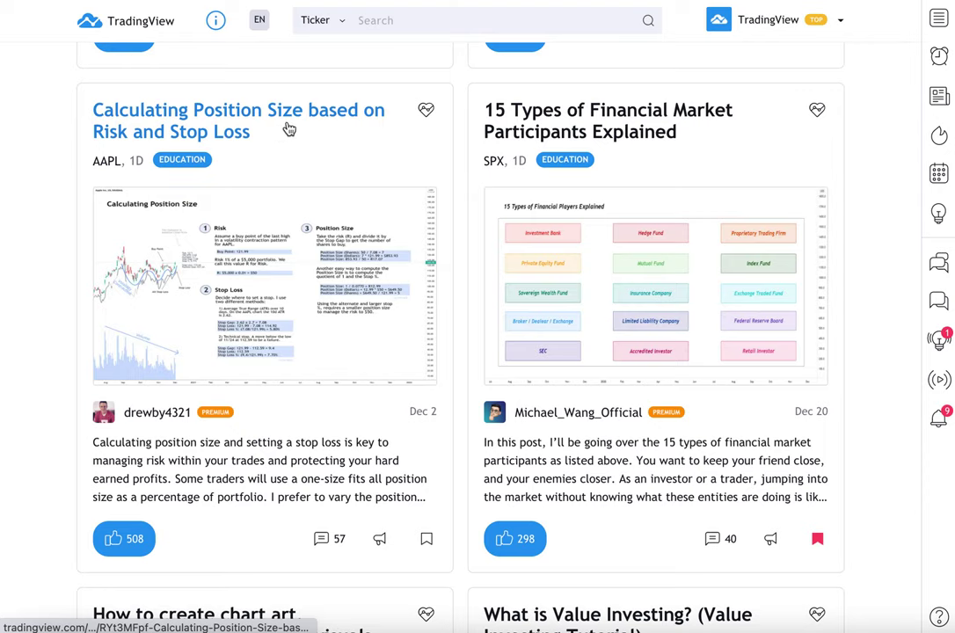
Open the post "15 Types of Financial Market Participants Explained", read through its investment bank sections, and close it
{"action": "mouse_move", "coordinate": [140, 425]}
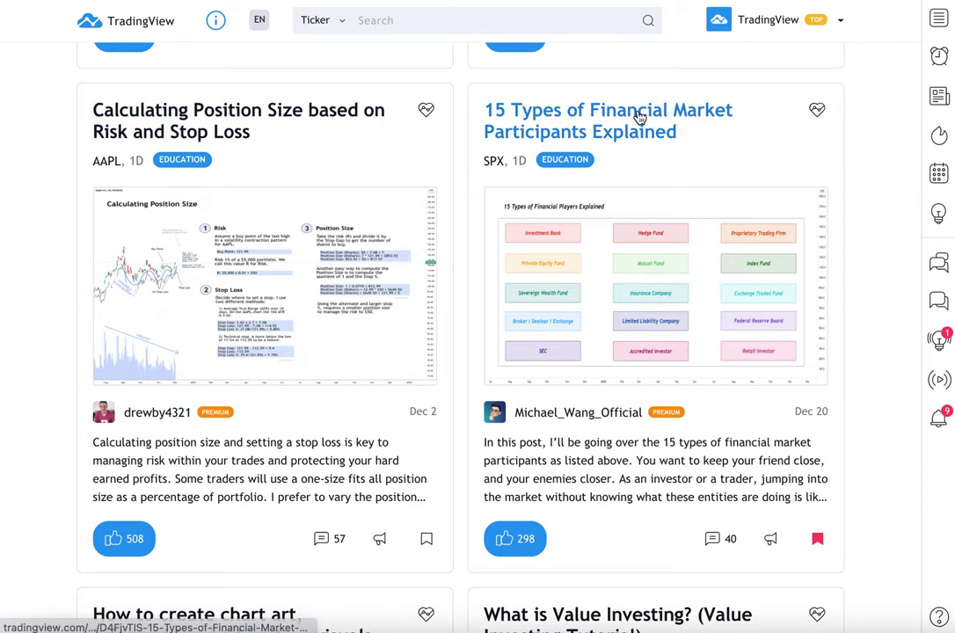
{"action": "scroll", "coordinate": [616, 337], "scroll_direction": "down", "scroll_amount": 1}
{"action": "scroll", "coordinate": [616, 336], "scroll_direction": "up", "scroll_amount": 1}
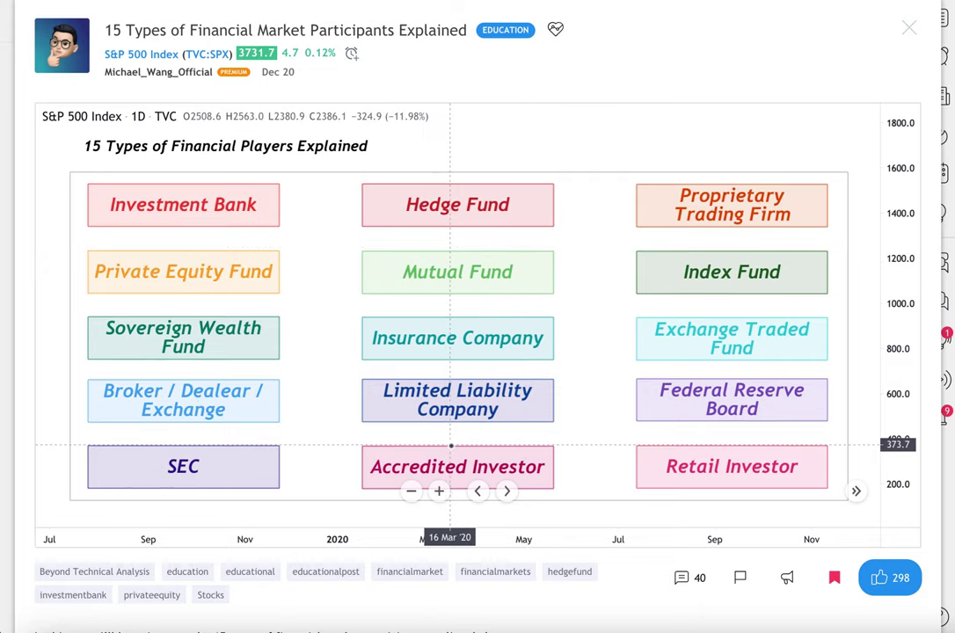
{"action": "scroll", "coordinate": [451, 446], "scroll_direction": "down", "scroll_amount": 6}
{"action": "scroll", "coordinate": [451, 446], "scroll_direction": "up", "scroll_amount": 7}
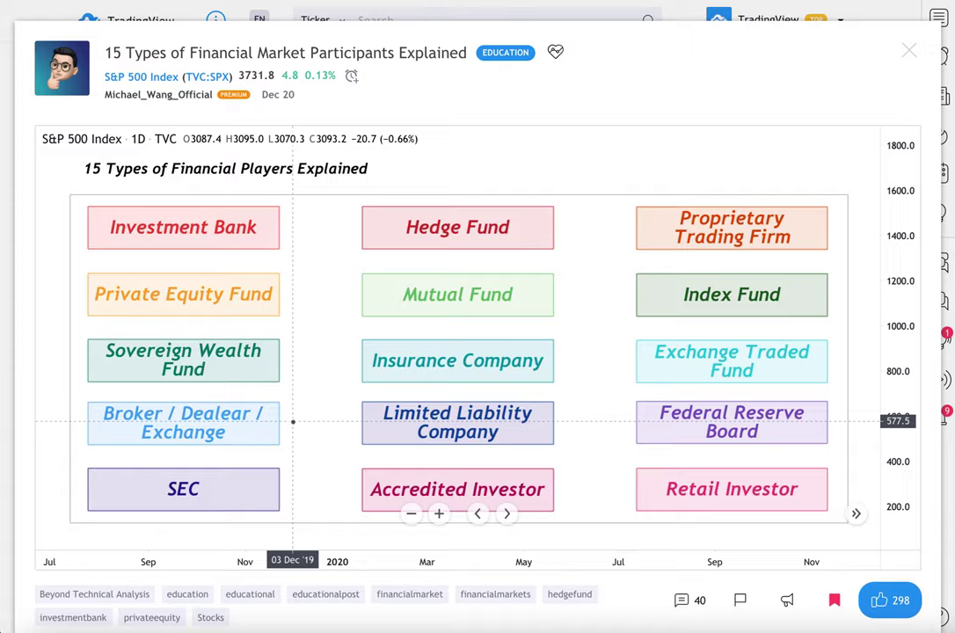
{"action": "scroll", "coordinate": [277, 422], "scroll_direction": "down", "scroll_amount": 6}
{"action": "scroll", "coordinate": [294, 428], "scroll_direction": "down", "scroll_amount": 8}
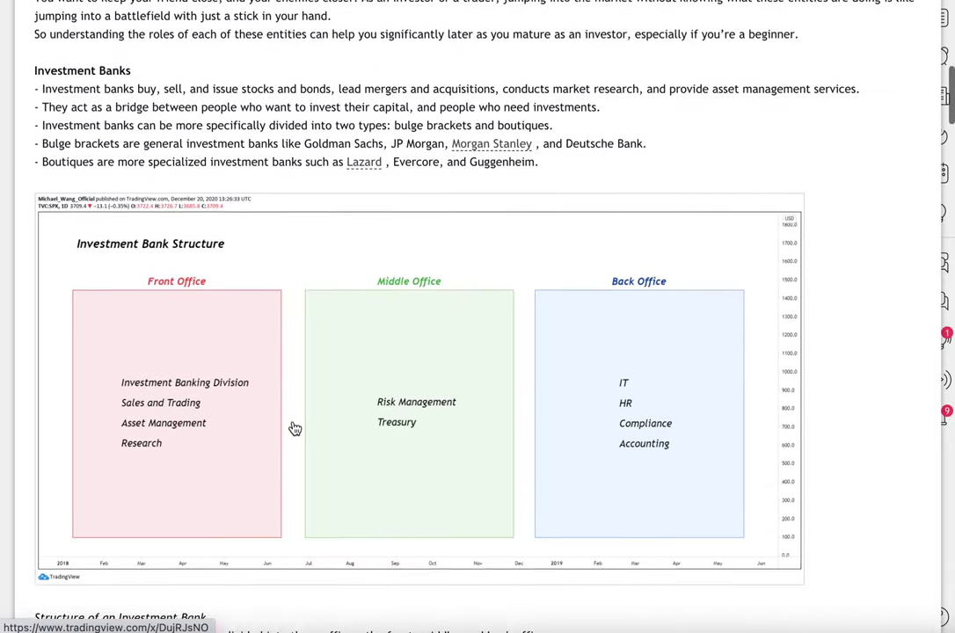
{"action": "scroll", "coordinate": [295, 429], "scroll_direction": "down", "scroll_amount": 5}
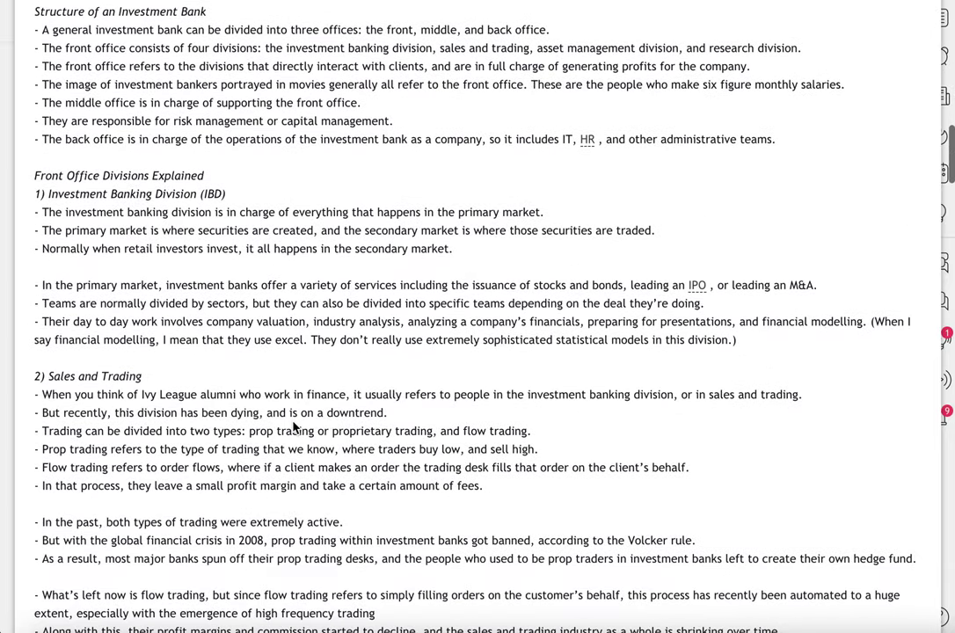
{"action": "scroll", "coordinate": [295, 427], "scroll_direction": "down", "scroll_amount": 3}
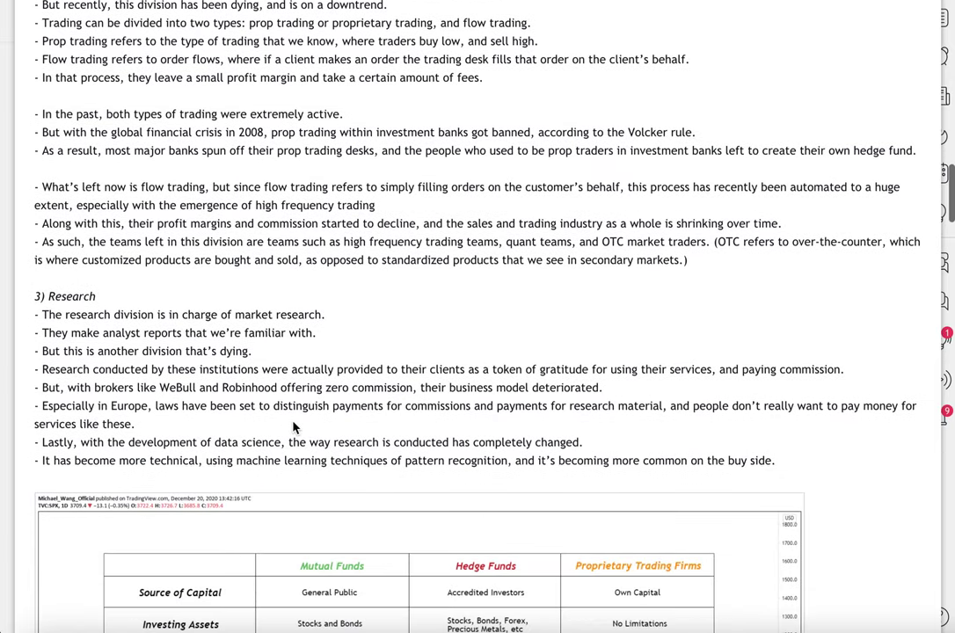
{"action": "scroll", "coordinate": [295, 426], "scroll_direction": "up", "scroll_amount": 6}
{"action": "scroll", "coordinate": [572, 322], "scroll_direction": "up", "scroll_amount": 12}
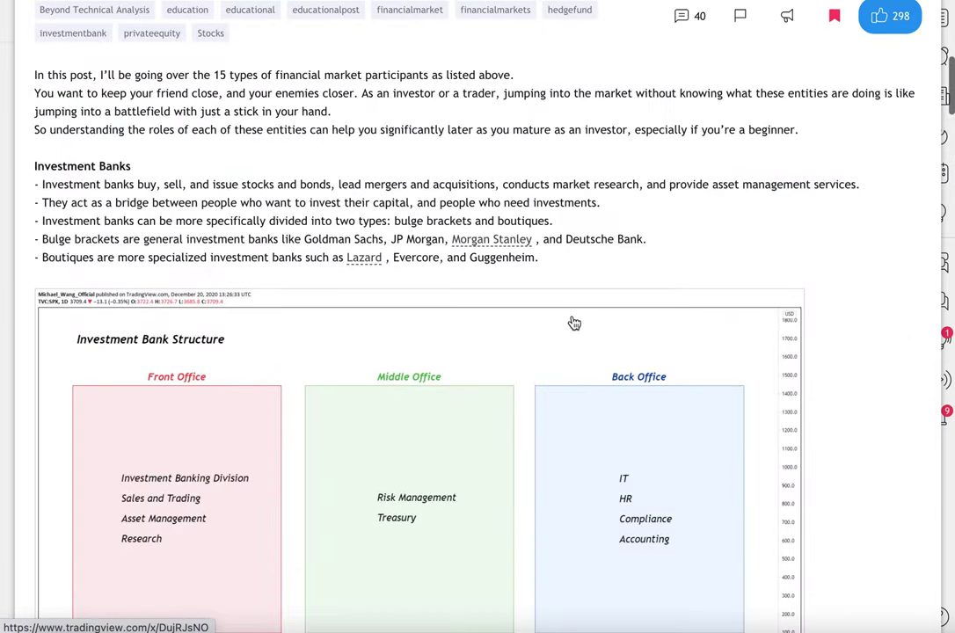
{"action": "left_click", "coordinate": [901, 62]}
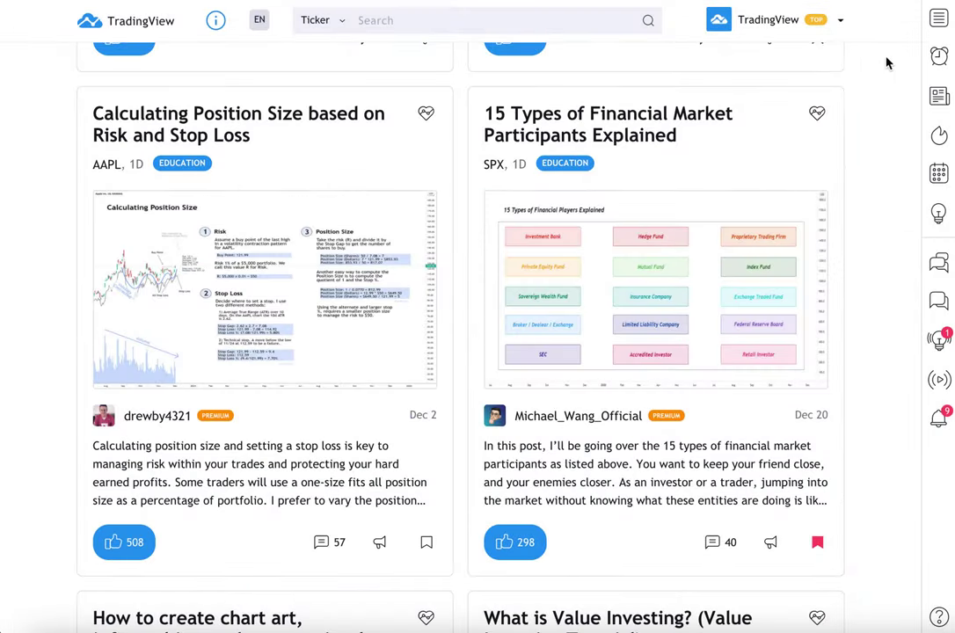
Reopen "10 Tools for Creating a Trading Plan" from the account profile, highlight point 4's sentence about reading the Education section, and clear the highlight
{"action": "left_click", "coordinate": [765, 20]}
{"action": "left_click", "coordinate": [758, 64]}
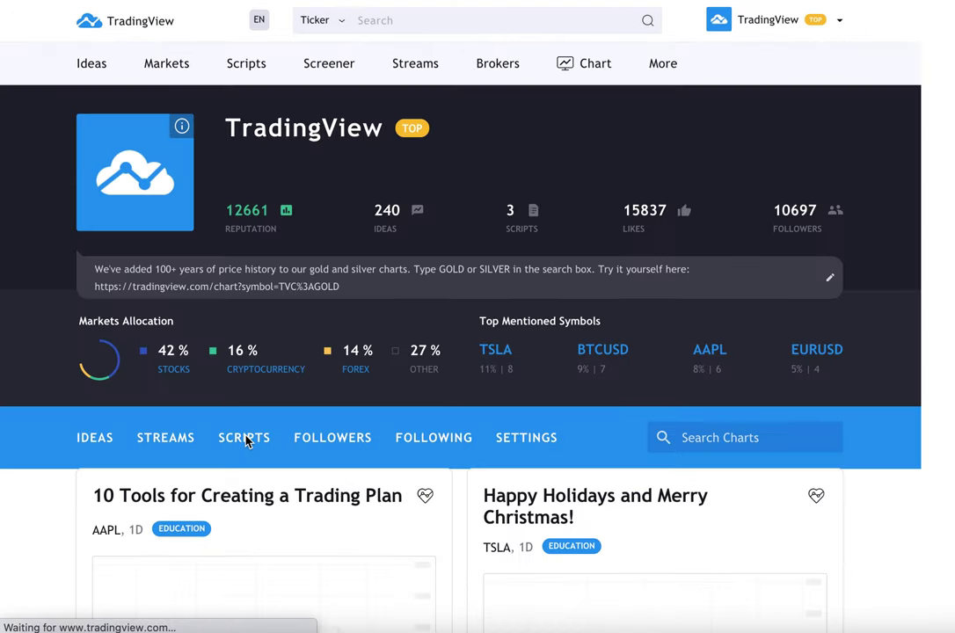
{"action": "scroll", "coordinate": [246, 440], "scroll_direction": "down", "scroll_amount": 4}
{"action": "left_click", "coordinate": [278, 435]}
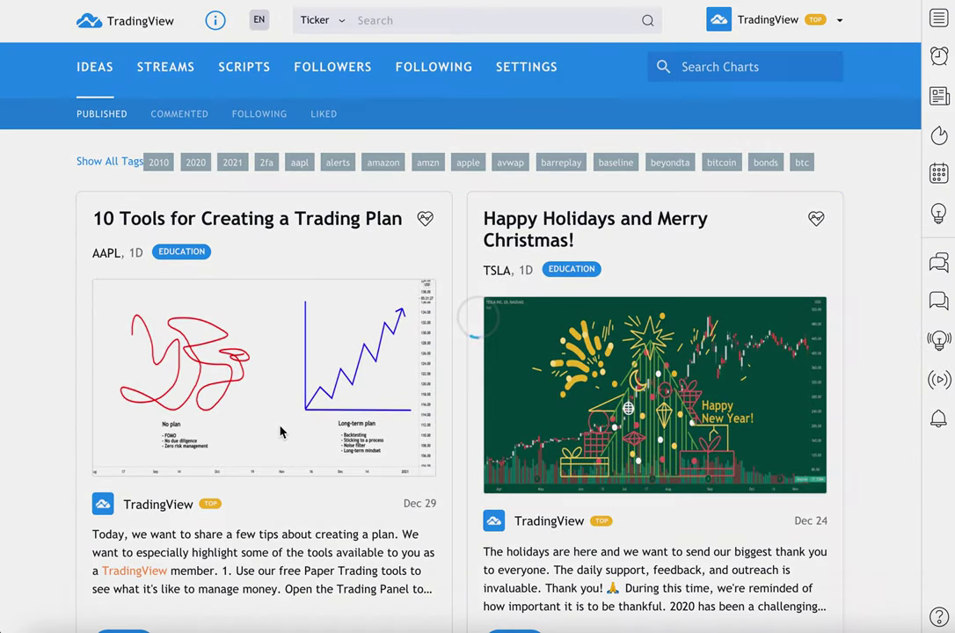
{"action": "scroll", "coordinate": [279, 433], "scroll_direction": "down", "scroll_amount": 5}
{"action": "scroll", "coordinate": [280, 433], "scroll_direction": "down", "scroll_amount": 10}
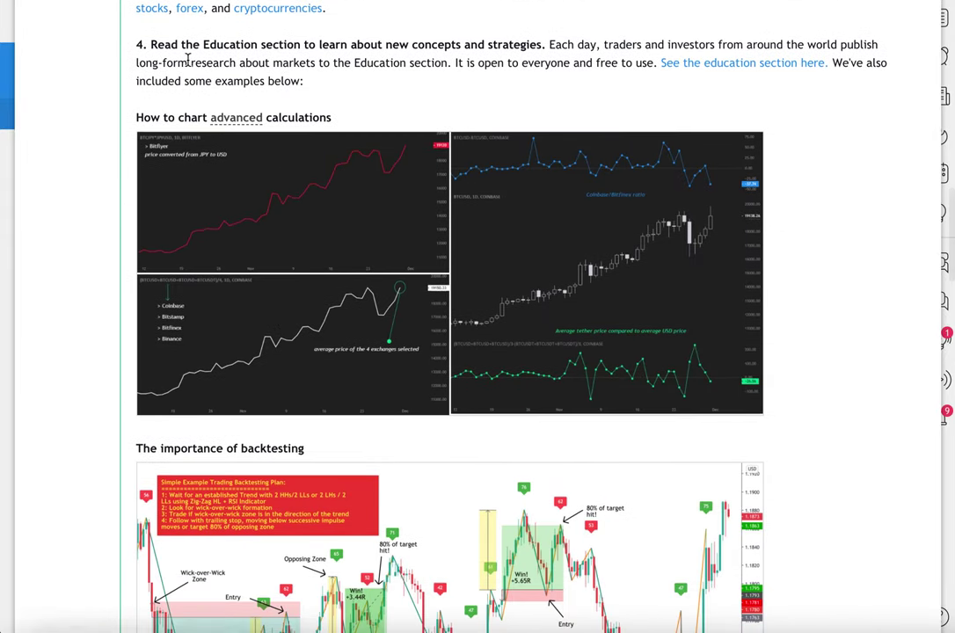
{"action": "left_click_drag", "start_coordinate": [130, 42], "coordinate": [545, 44]}
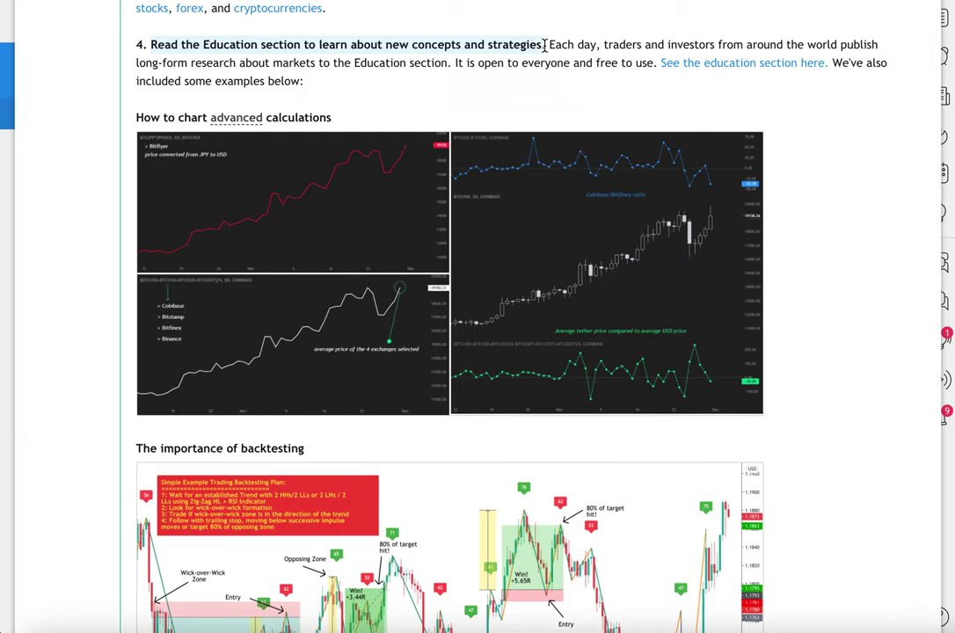
{"action": "left_click", "coordinate": [461, 57]}
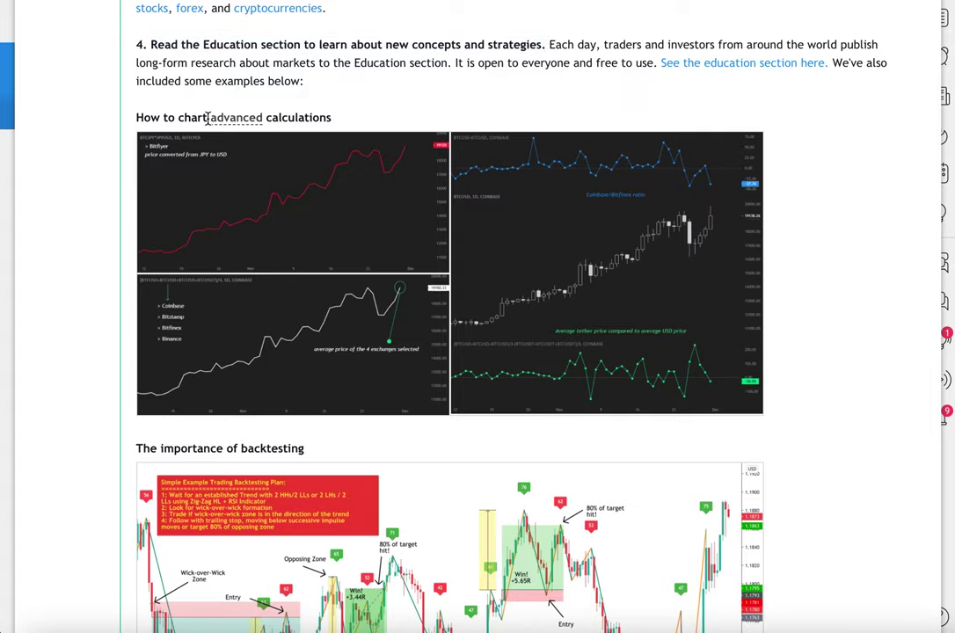
Read the post from its backtesting example to point 7 and highlight the heading about publishing ideas for instant feedback
{"action": "scroll", "coordinate": [264, 294], "scroll_direction": "down", "scroll_amount": 3}
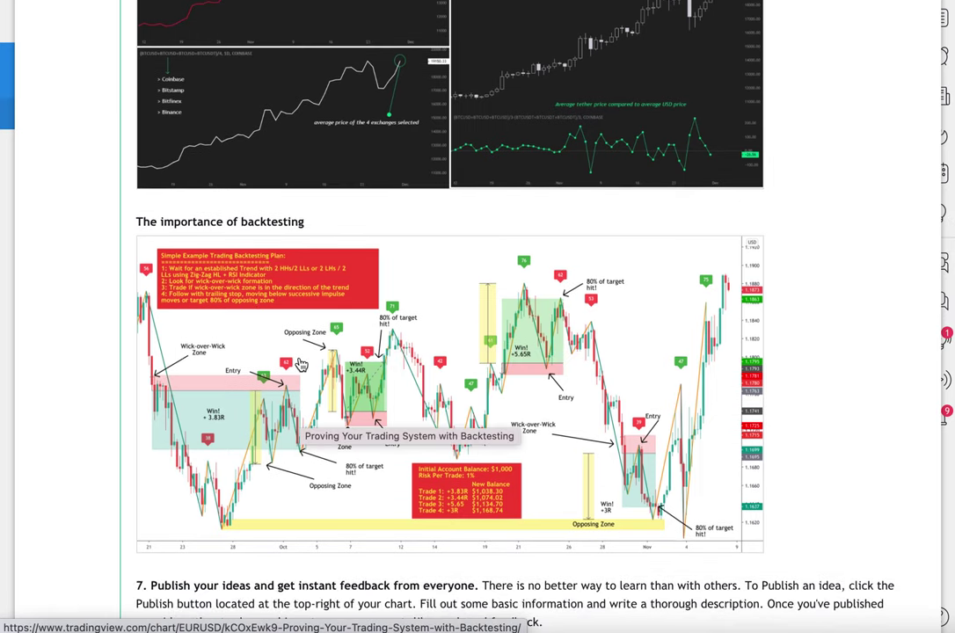
{"action": "scroll", "coordinate": [301, 364], "scroll_direction": "down", "scroll_amount": 5}
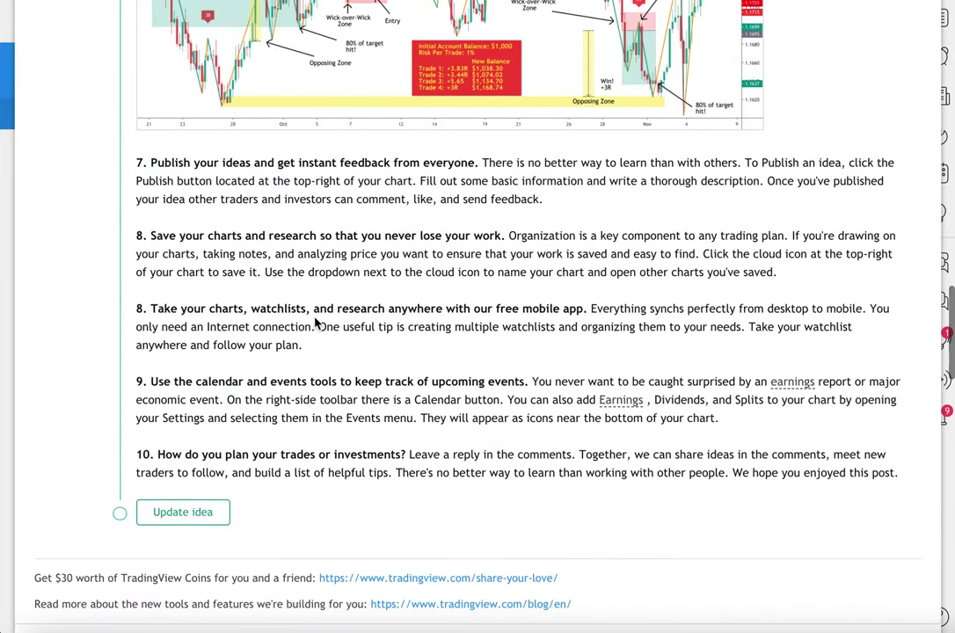
{"action": "scroll", "coordinate": [260, 505], "scroll_direction": "down", "scroll_amount": 1}
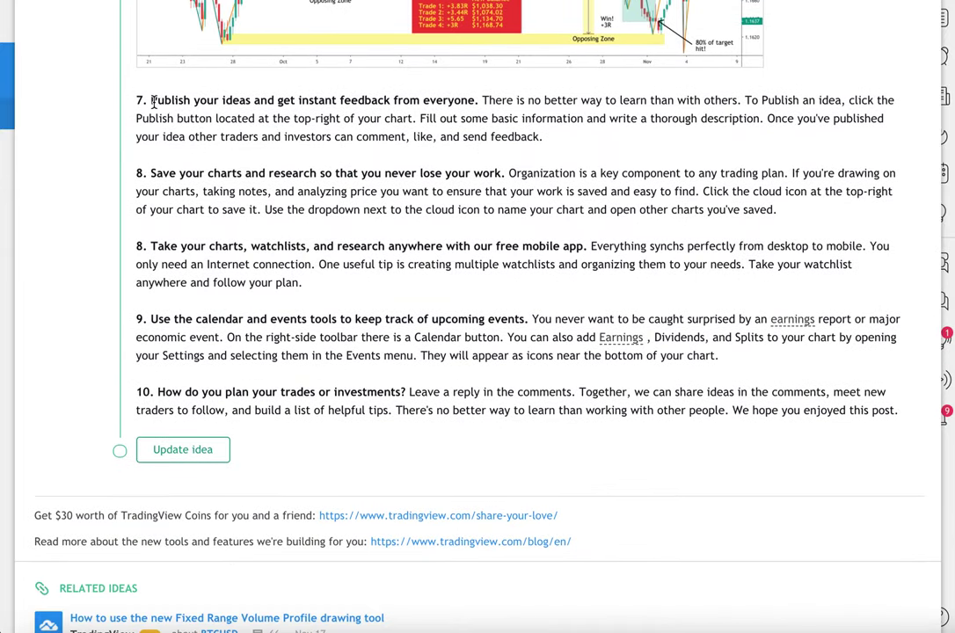
{"action": "left_click_drag", "start_coordinate": [149, 99], "coordinate": [475, 96]}
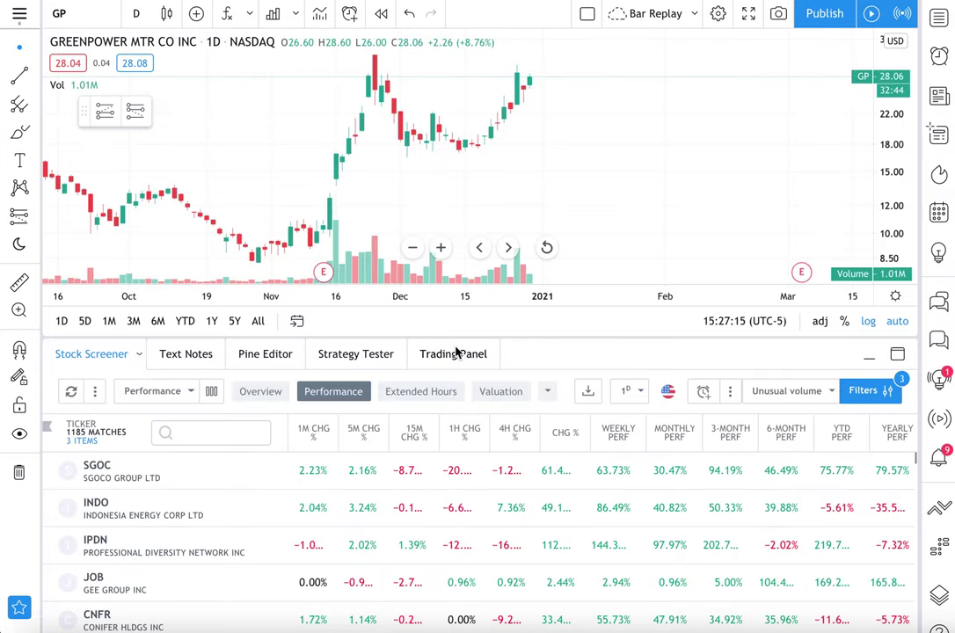
Switch to the chart, collapse the Stock Screener, and load BTCUSD with its earlier price history in view
{"action": "left_click", "coordinate": [102, 352]}
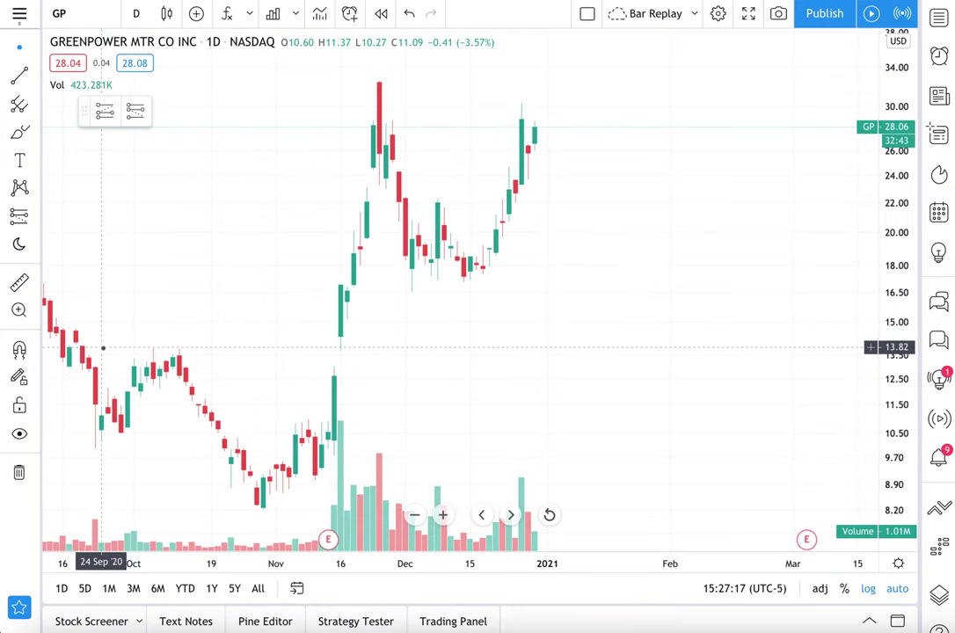
{"action": "left_click", "coordinate": [85, 20]}
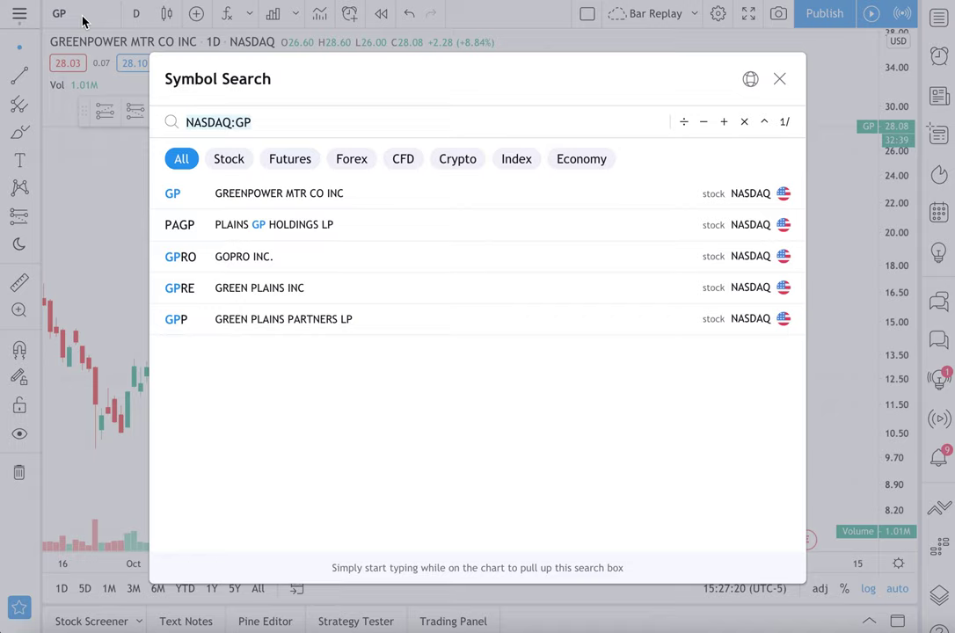
{"action": "type", "text": "BTC"}
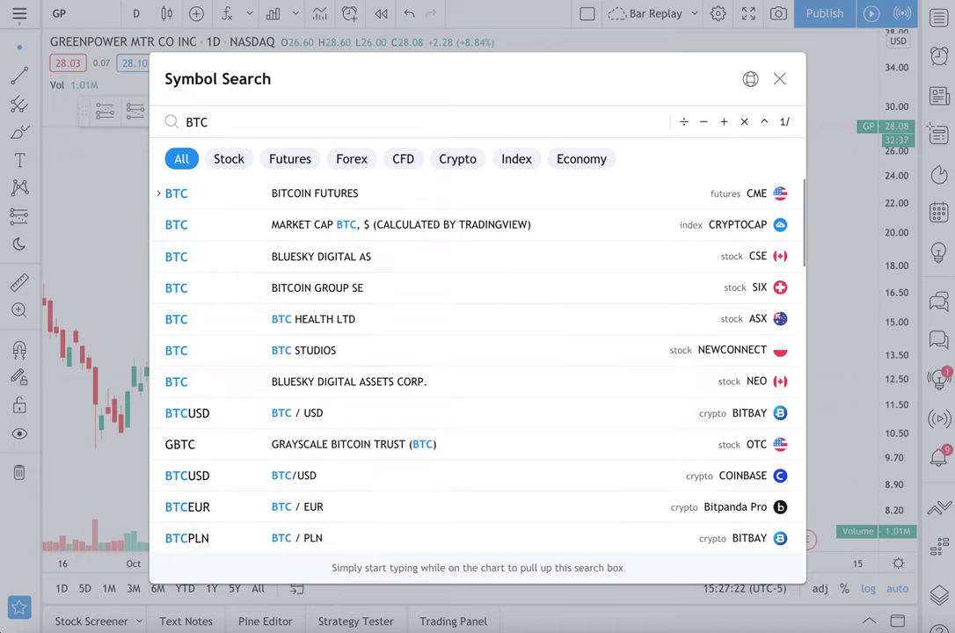
{"action": "type", "text": "USD"}
{"action": "key", "text": "Return"}
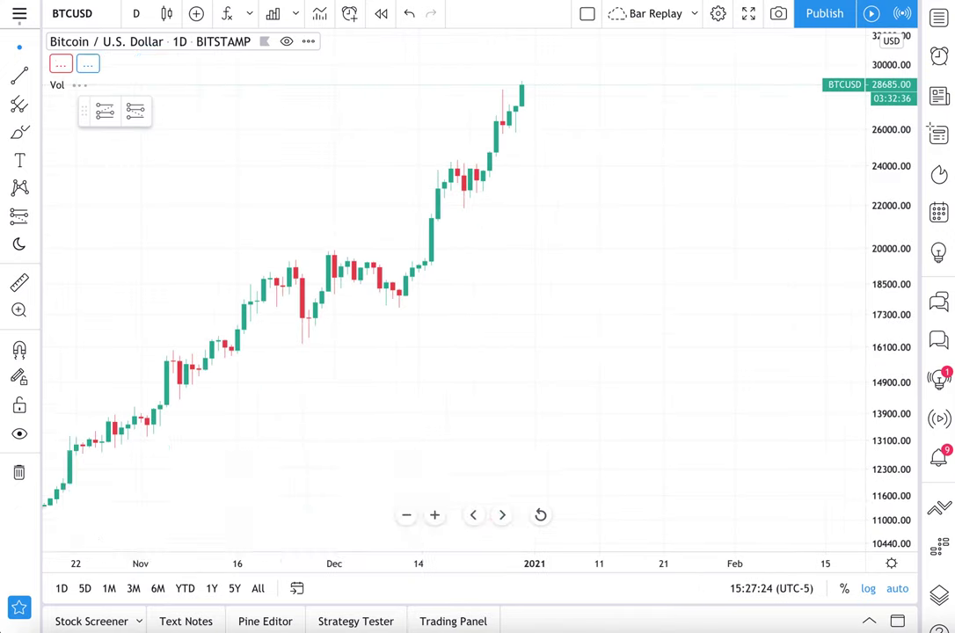
{"action": "left_click_drag", "start_coordinate": [282, 250], "coordinate": [480, 251]}
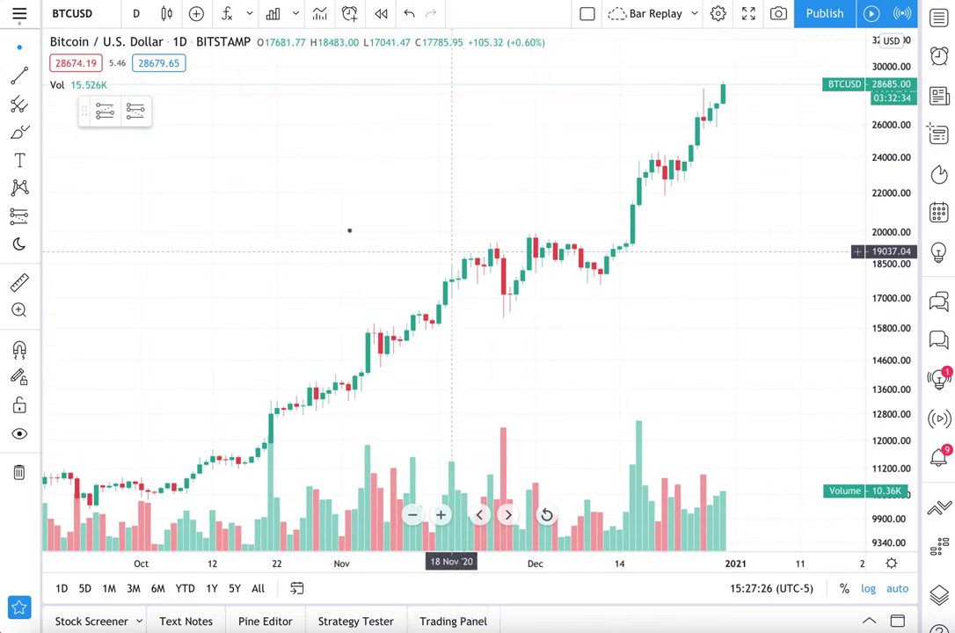
Circle the most recent daily candles in red with the Brush and activate the Text tool
{"action": "left_click", "coordinate": [17, 133]}
{"action": "mouse_move", "coordinate": [723, 76]}
{"action": "left_mouse_down"}
{"action": "mouse_move", "coordinate": [705, 81]}
{"action": "mouse_move", "coordinate": [757, 96]}
{"action": "mouse_move", "coordinate": [705, 100]}
{"action": "mouse_move", "coordinate": [735, 70]}
{"action": "left_mouse_up"}
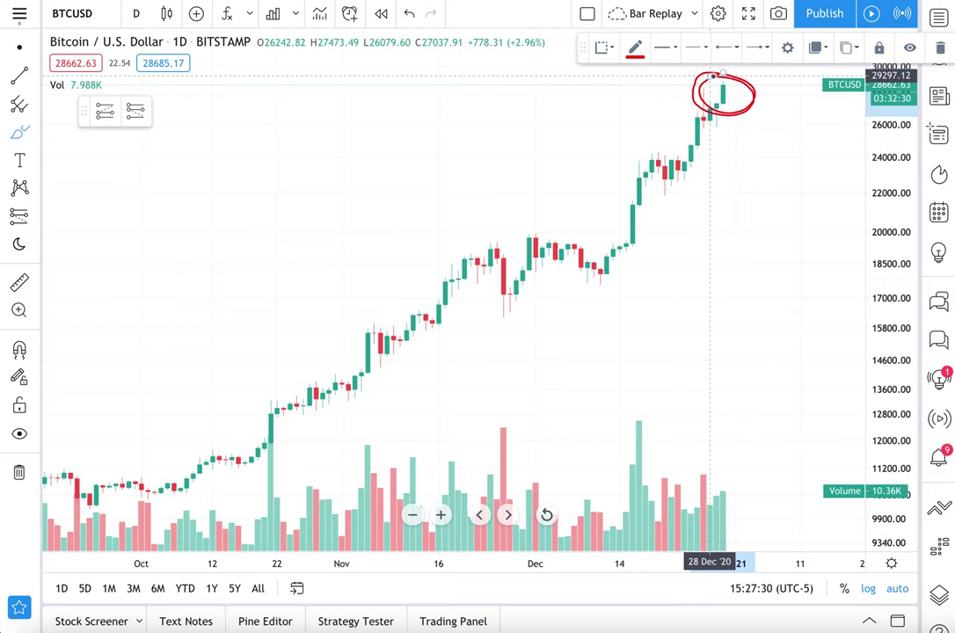
{"action": "left_click", "coordinate": [20, 160]}
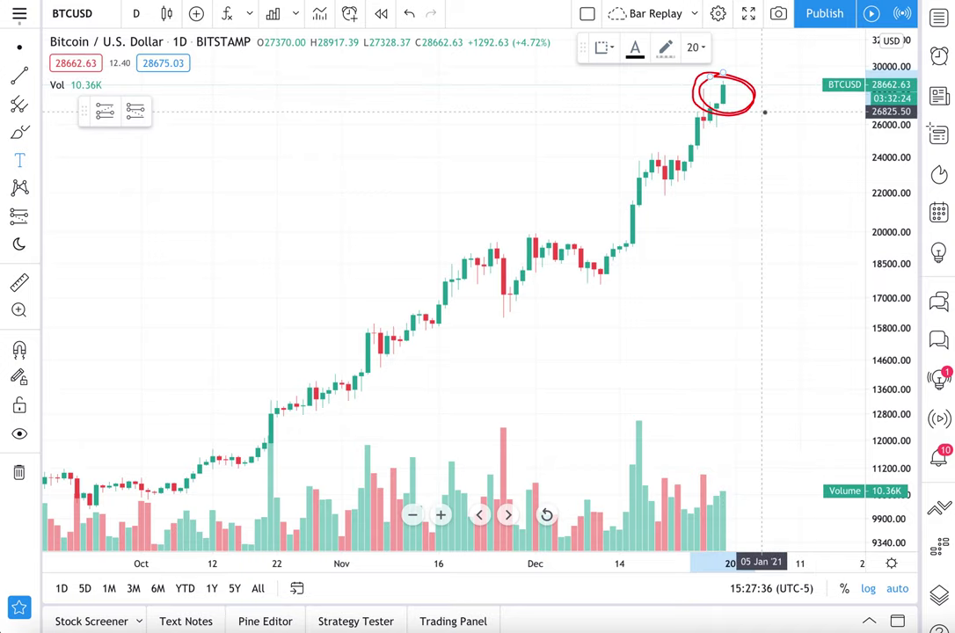
Start publishing an idea for this chart and title it "Why I think 28,000 is a key level"
{"action": "left_click", "coordinate": [815, 16]}
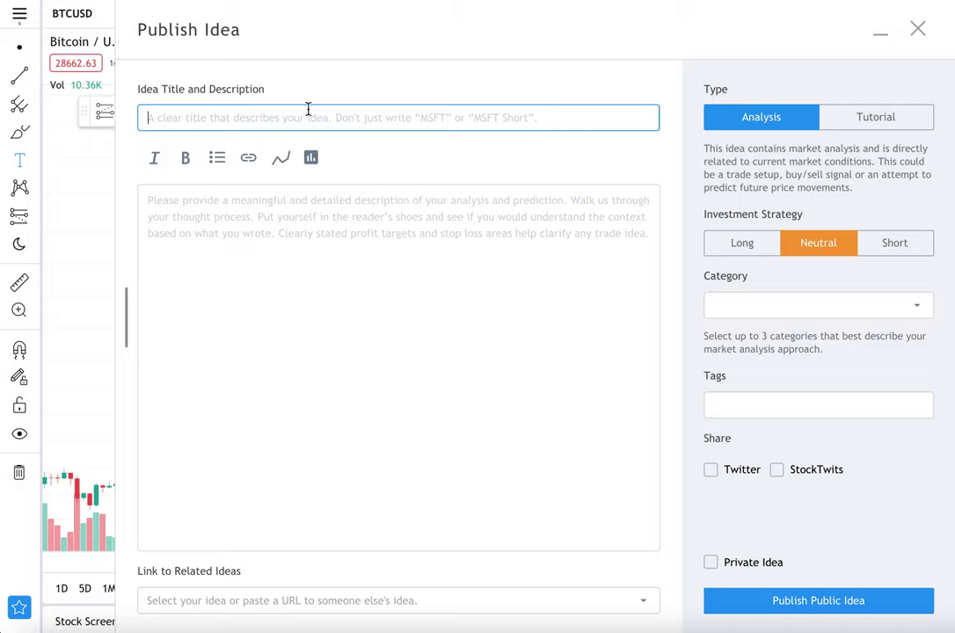
{"action": "type", "text": "This is a ti"}
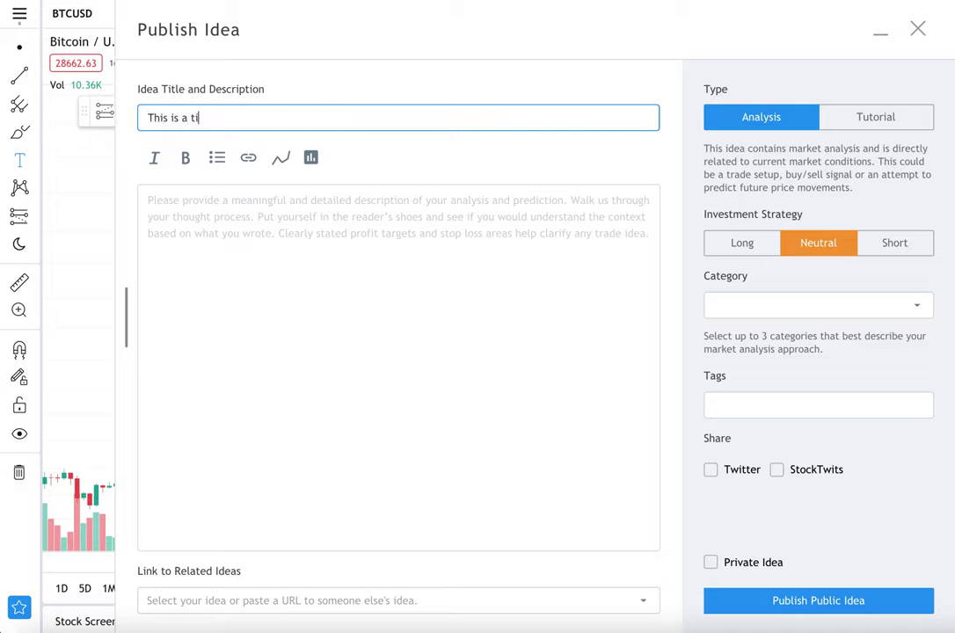
{"action": "type", "text": "le on"}
{"action": "key", "text": "ctrl+a"}
{"action": "type", "text": "Wh"}
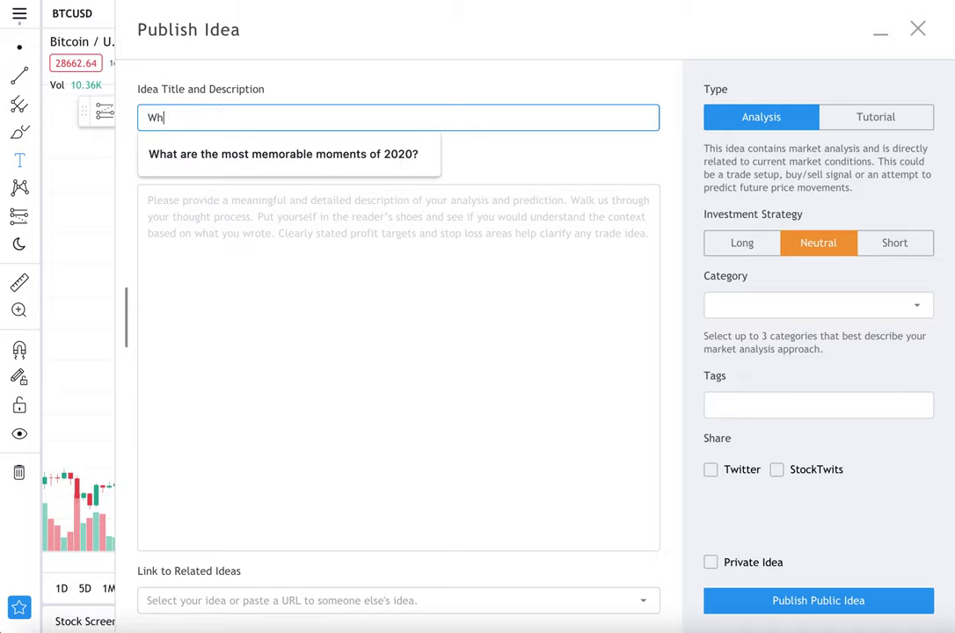
{"action": "type", "text": "y I think 28,"}
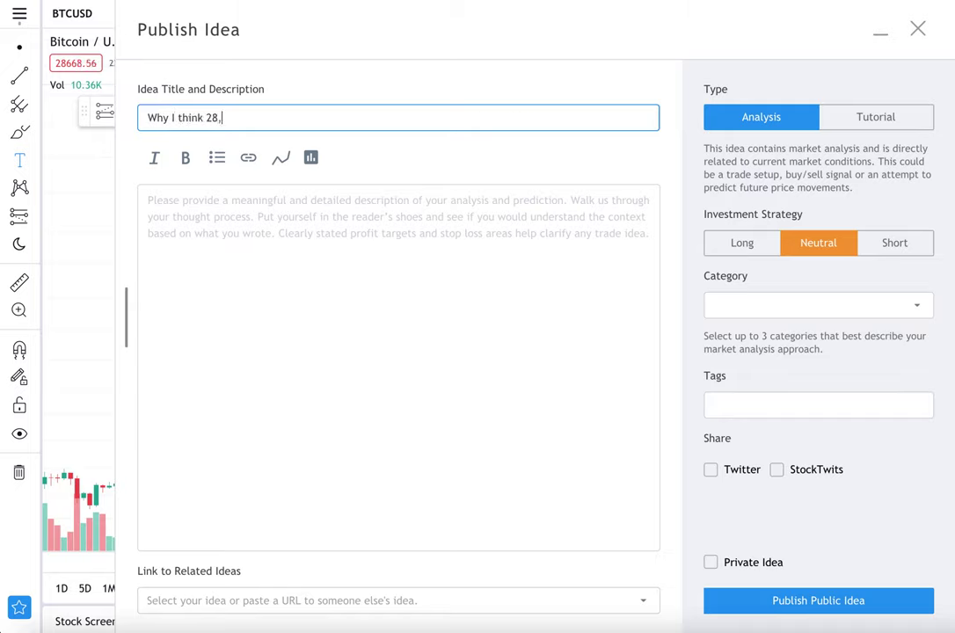
{"action": "type", "text": "000 is a key level"}
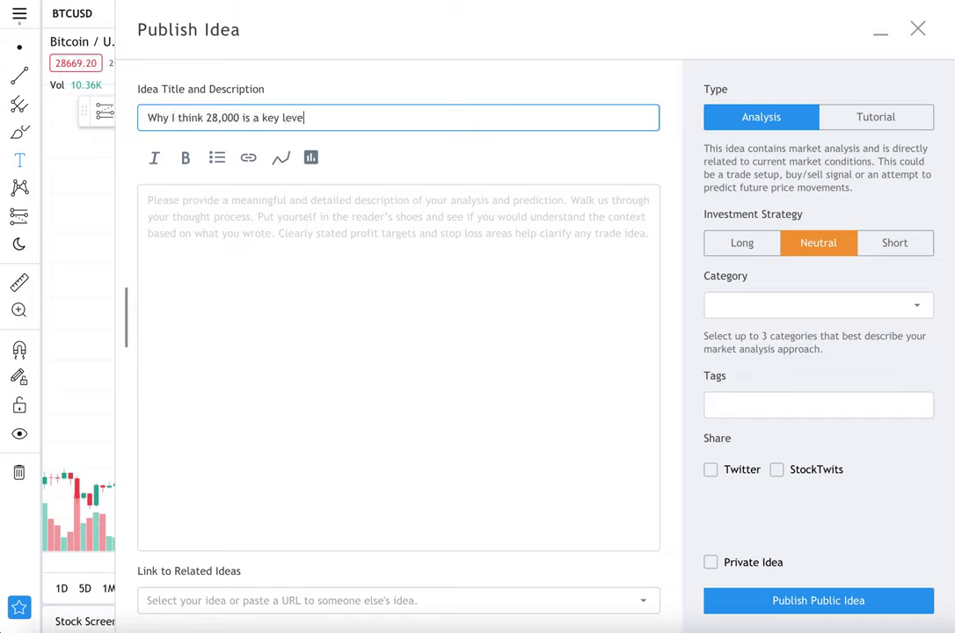
Enter "This is a test line" as the idea's description and format the whole line as bold
{"action": "left_click", "coordinate": [404, 281]}
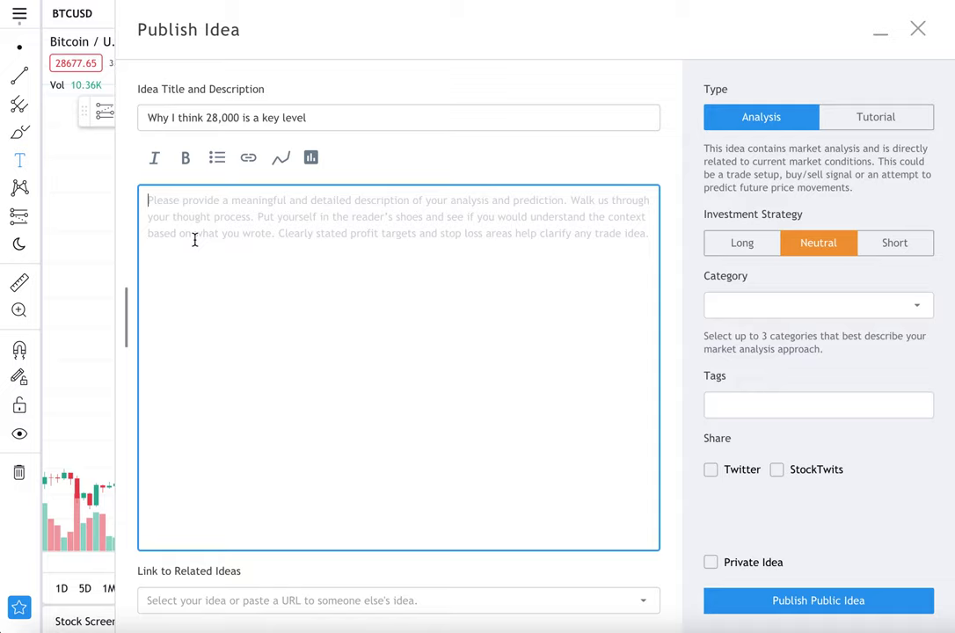
{"action": "type", "text": "This is a test line"}
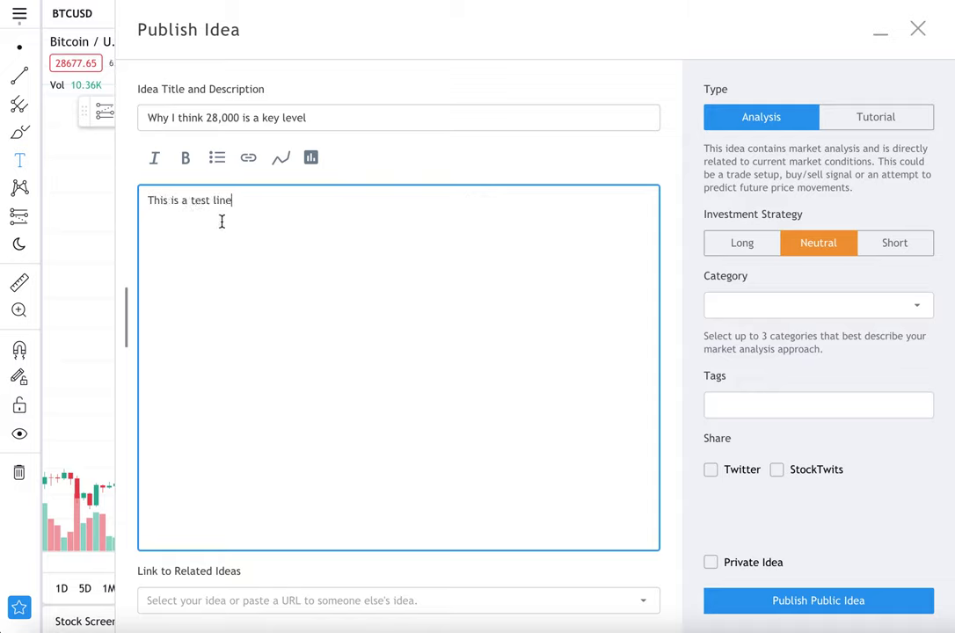
{"action": "triple_click", "coordinate": [214, 205]}
{"action": "left_click", "coordinate": [187, 166]}
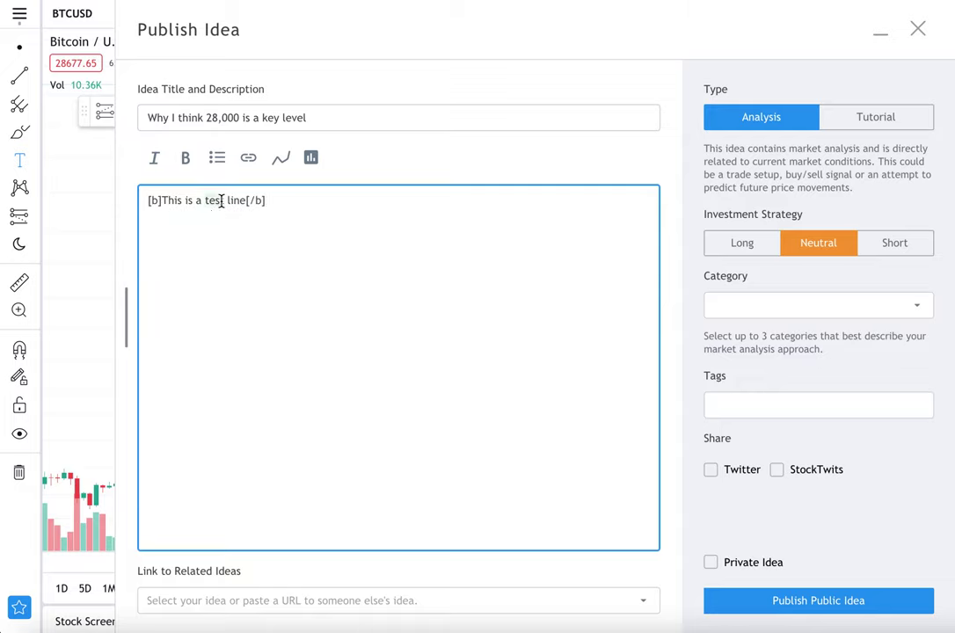
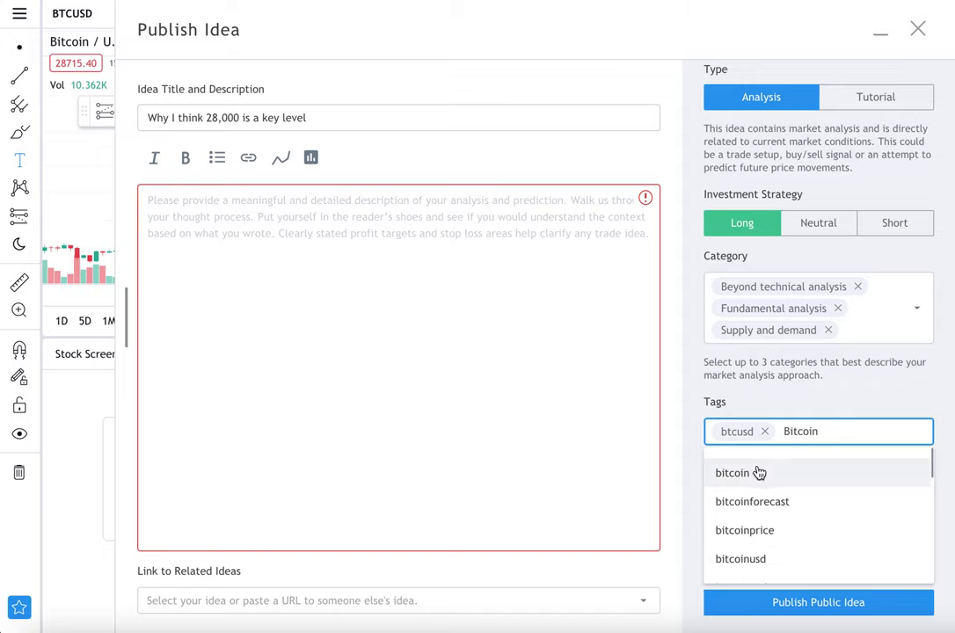
Add the bitcoin tag to the idea, and cancel the publication
{"action": "left_click", "coordinate": [757, 473]}
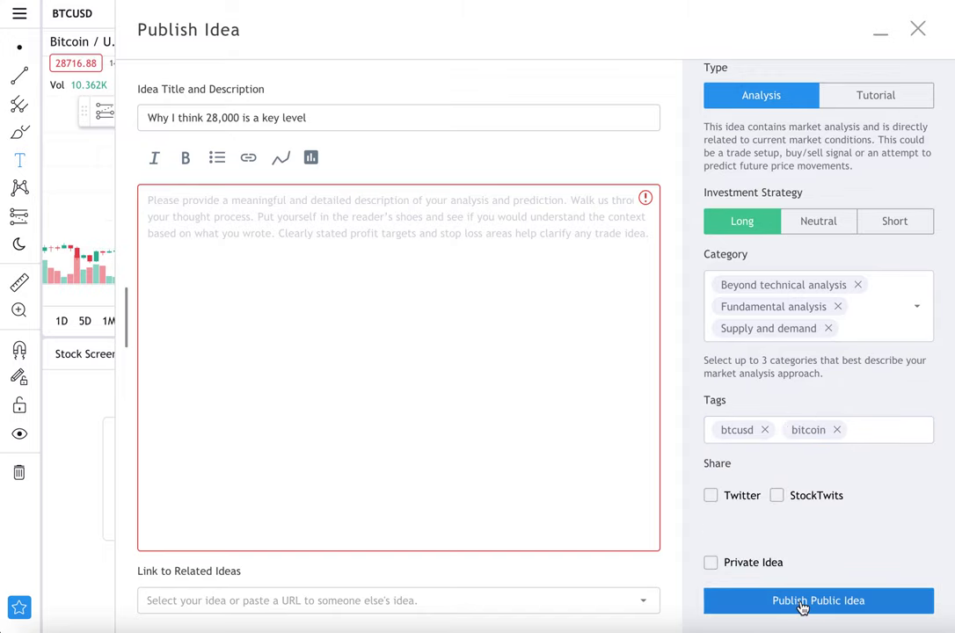
{"action": "scroll", "coordinate": [797, 492], "scroll_direction": "up", "scroll_amount": 1}
{"action": "left_click", "coordinate": [920, 30]}
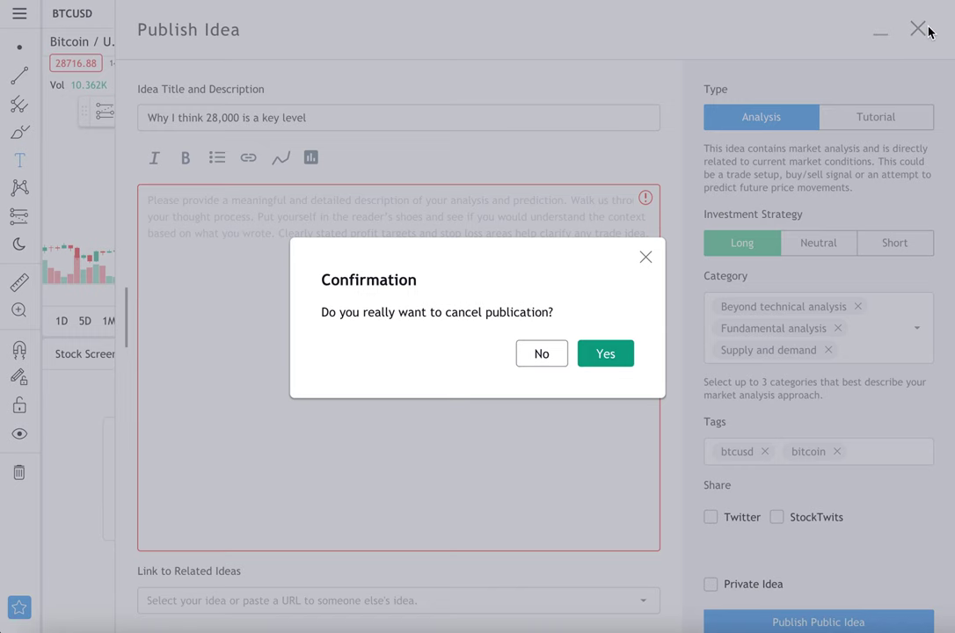
{"action": "left_click", "coordinate": [581, 354]}
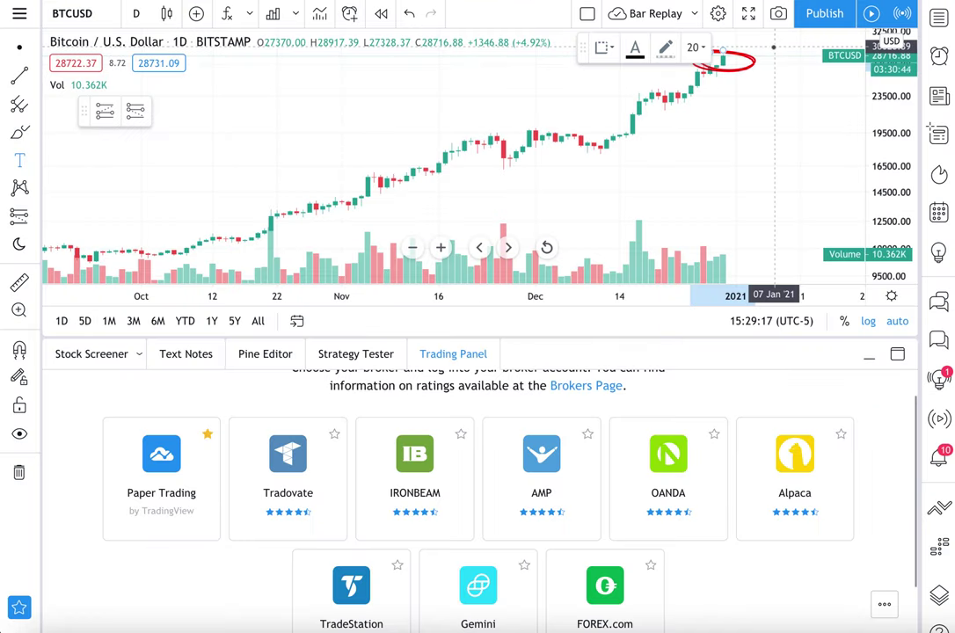
Collapse the Trading Panel, and show a blank Publish Idea form before closing it
{"action": "left_click", "coordinate": [459, 356]}
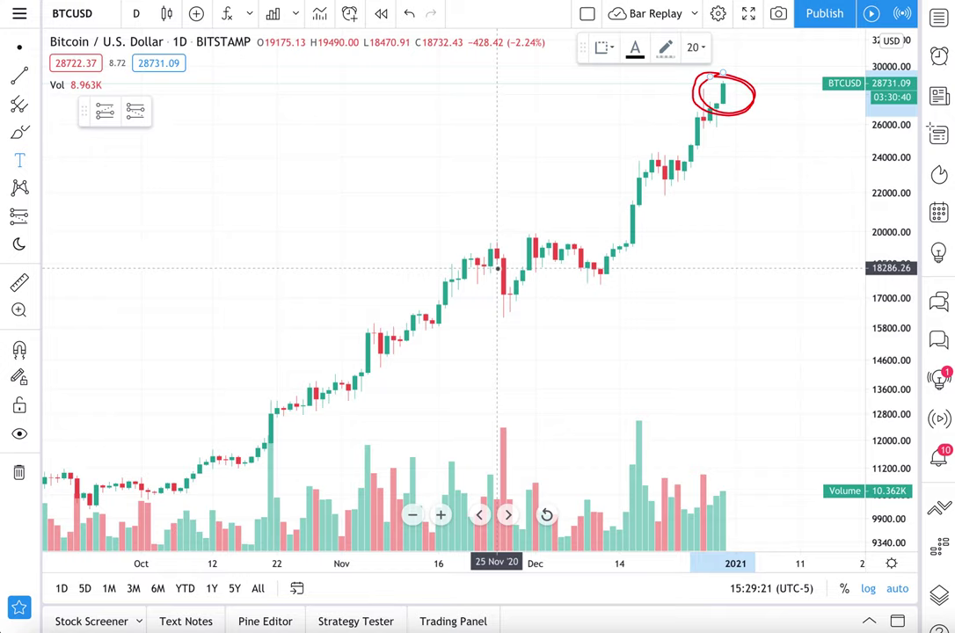
{"action": "left_click", "coordinate": [812, 16]}
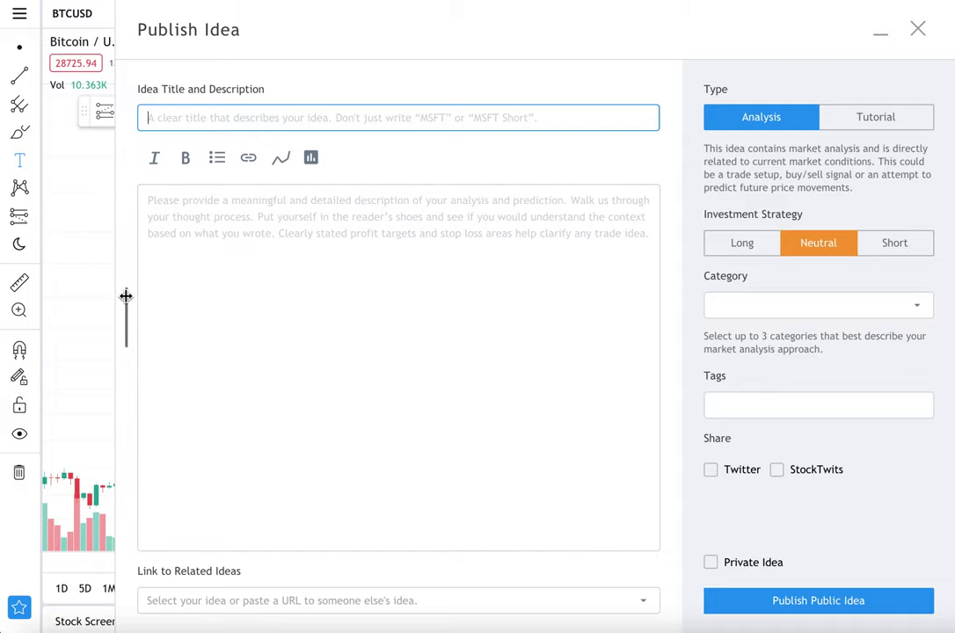
{"action": "left_click", "coordinate": [919, 31]}
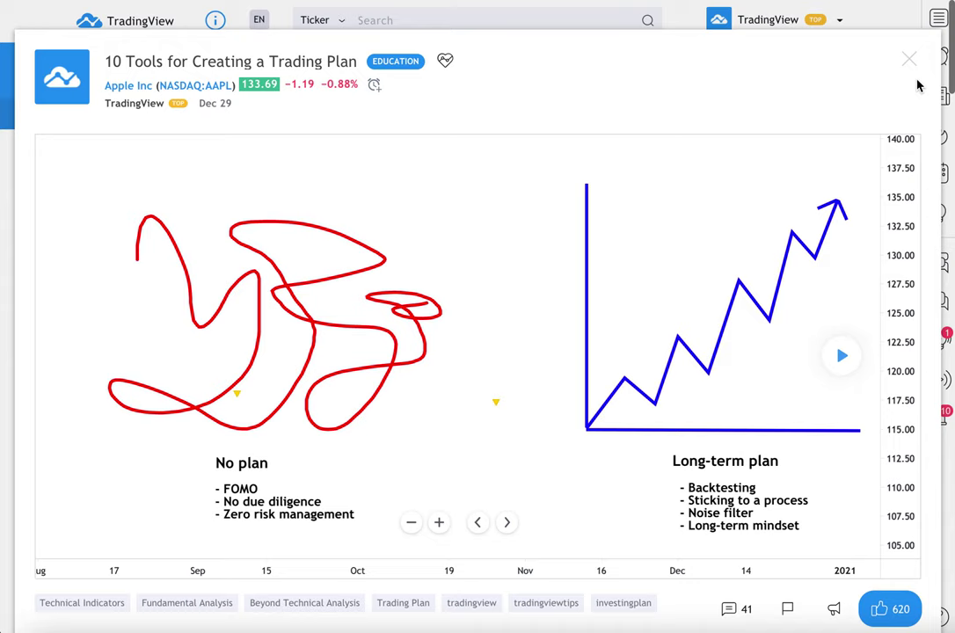
Close the post "10 Tools for Creating a Trading Plan" and reopen it from the profile's published ideas
{"action": "left_click", "coordinate": [911, 61]}
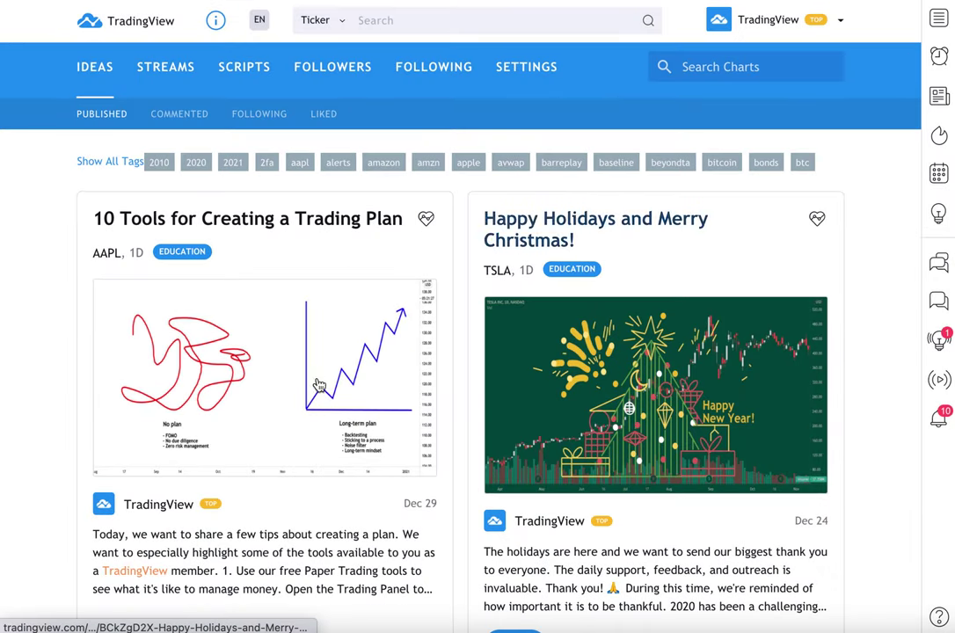
{"action": "scroll", "coordinate": [585, 202], "scroll_direction": "up", "scroll_amount": 5}
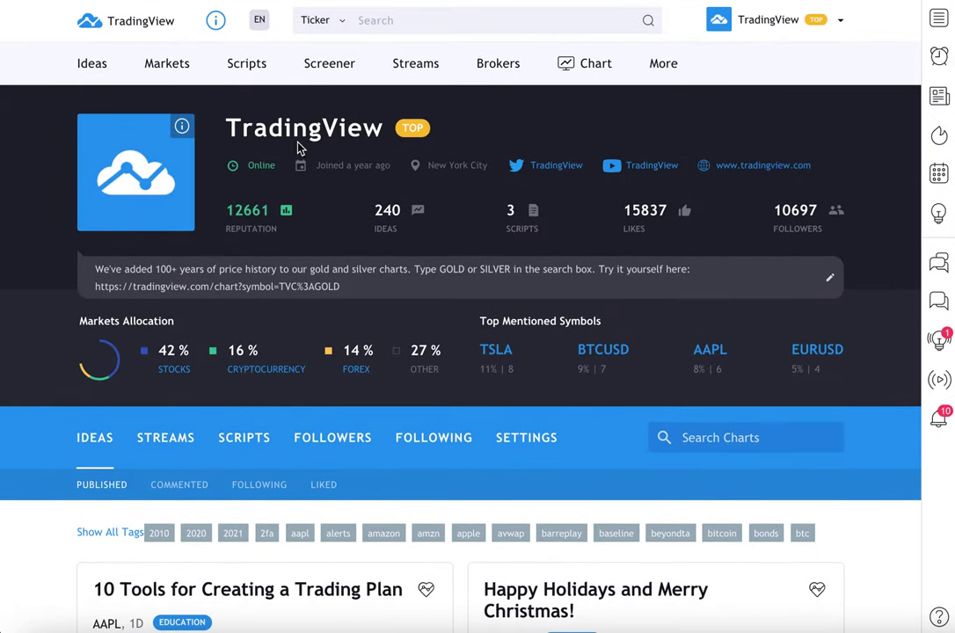
{"action": "scroll", "coordinate": [316, 301], "scroll_direction": "down", "scroll_amount": 5}
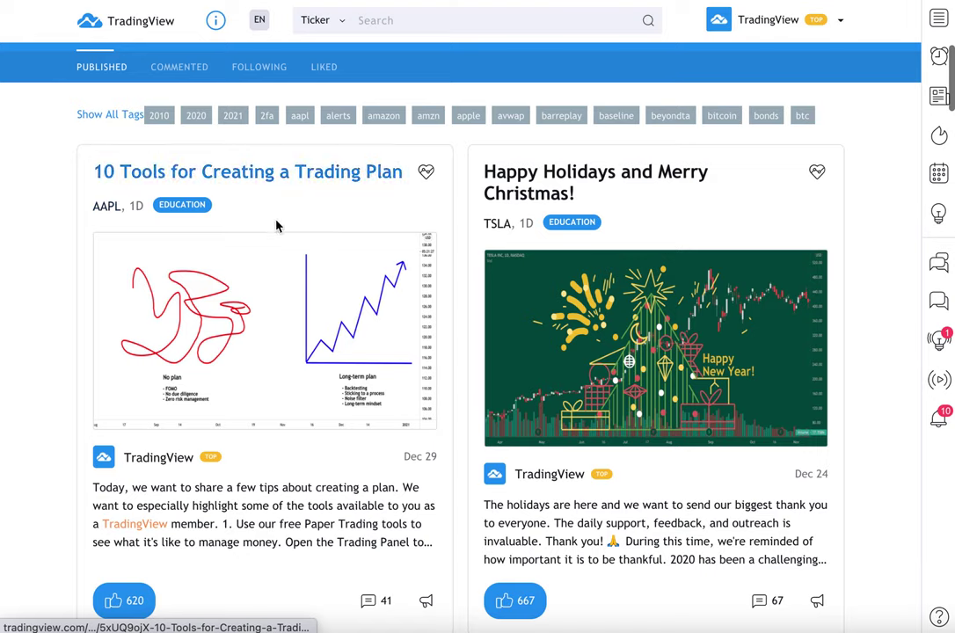
{"action": "left_click", "coordinate": [279, 354]}
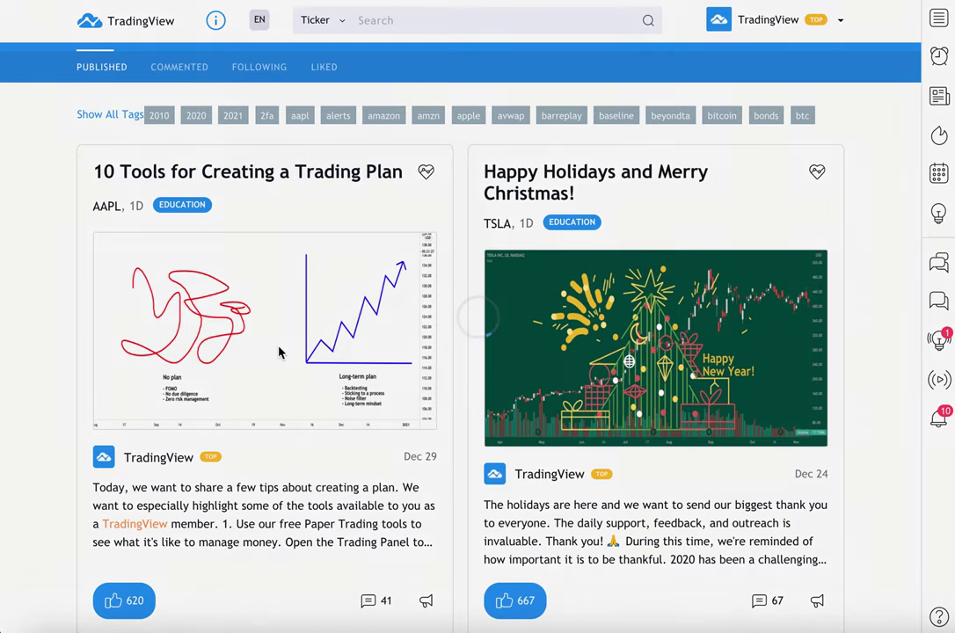
Go to the post's first point 8 and highlight its heading about saving charts and research
{"action": "scroll", "coordinate": [389, 369], "scroll_direction": "down", "scroll_amount": 10}
{"action": "scroll", "coordinate": [389, 396], "scroll_direction": "down", "scroll_amount": 15}
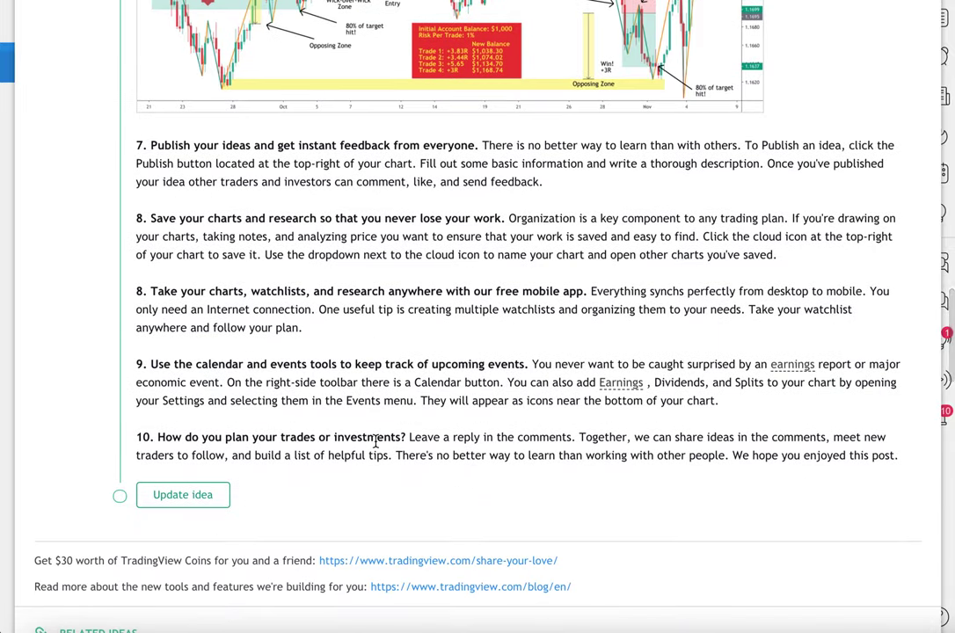
{"action": "scroll", "coordinate": [375, 442], "scroll_direction": "down", "scroll_amount": 1}
{"action": "left_click_drag", "start_coordinate": [151, 193], "coordinate": [503, 195]}
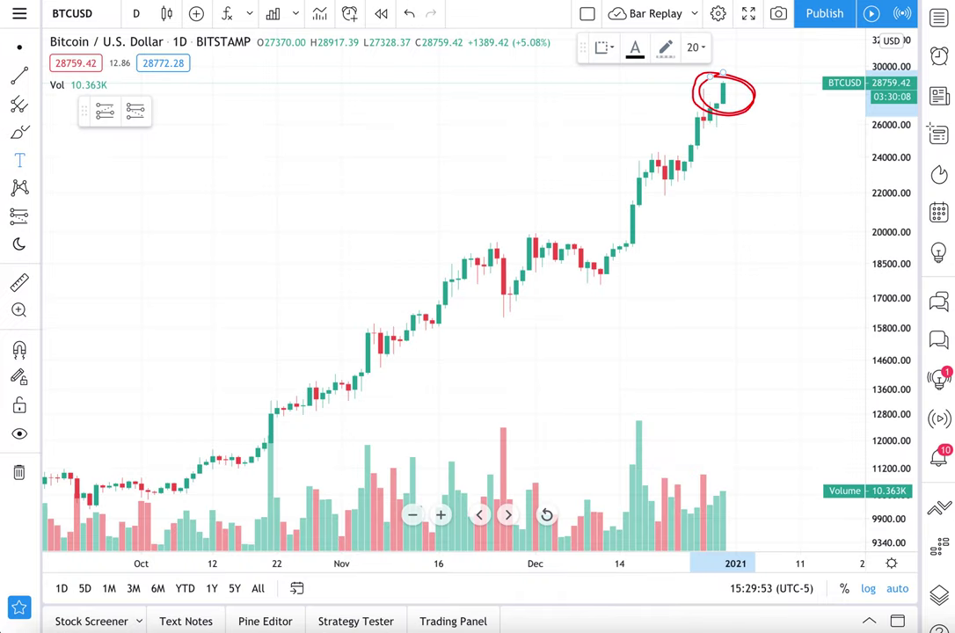
Move the floating text formatting toolbar to the chart's upper left area, and rename the chart layout "Trading Plan Video"
{"action": "mouse_move", "coordinate": [583, 51]}
{"action": "left_mouse_down"}
{"action": "mouse_move", "coordinate": [15, 220]}
{"action": "mouse_move", "coordinate": [84, 166]}
{"action": "mouse_move", "coordinate": [68, 162]}
{"action": "left_mouse_up"}
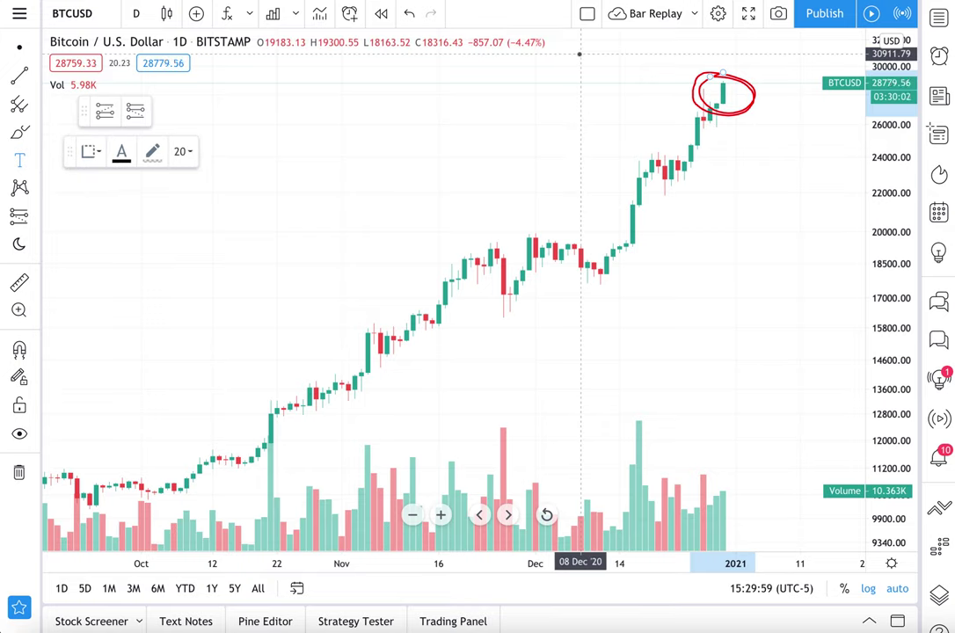
{"action": "left_click", "coordinate": [694, 15]}
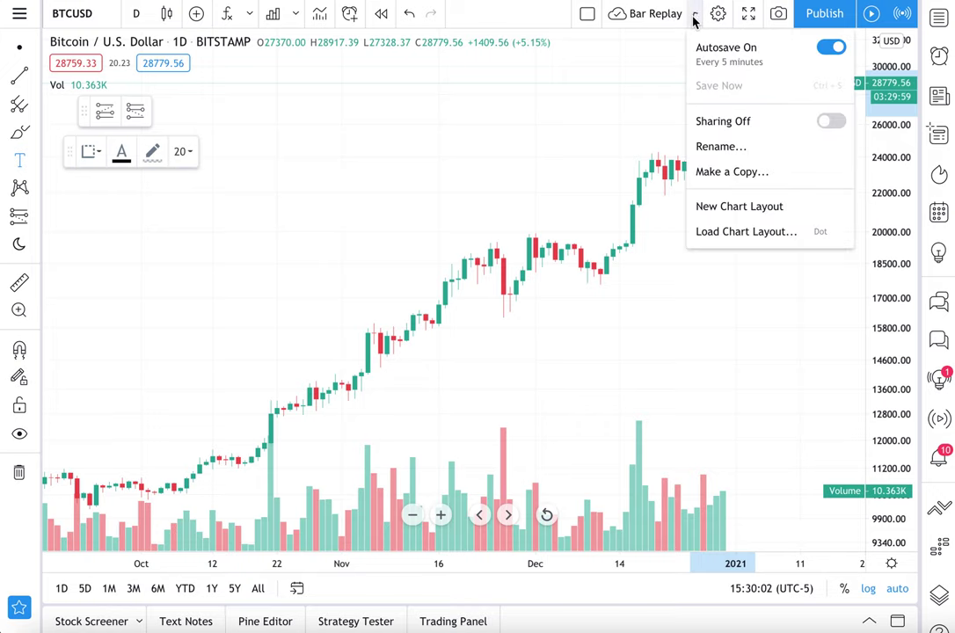
{"action": "left_click", "coordinate": [734, 149]}
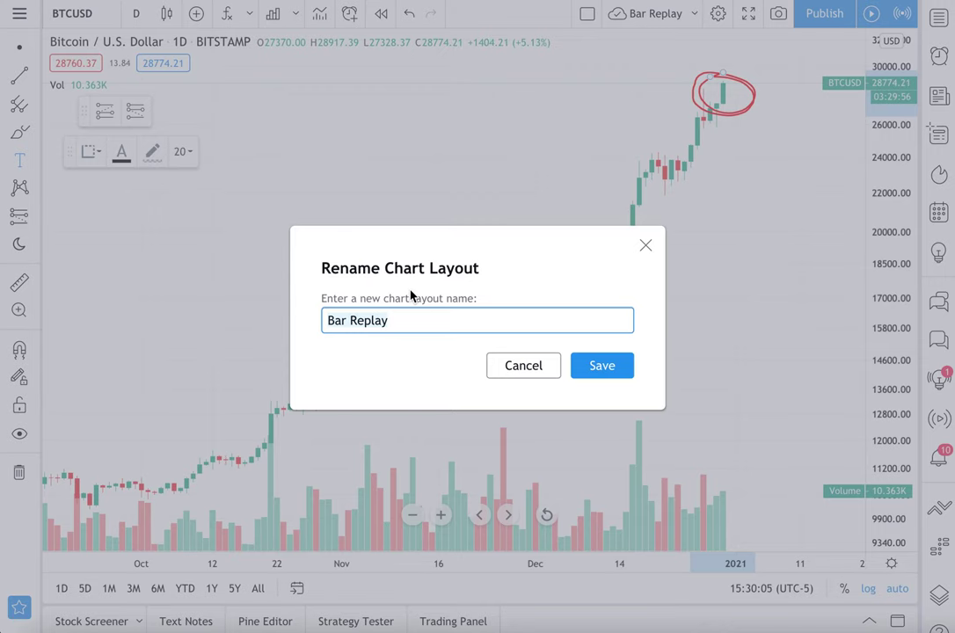
{"action": "type", "text": "Trading "}
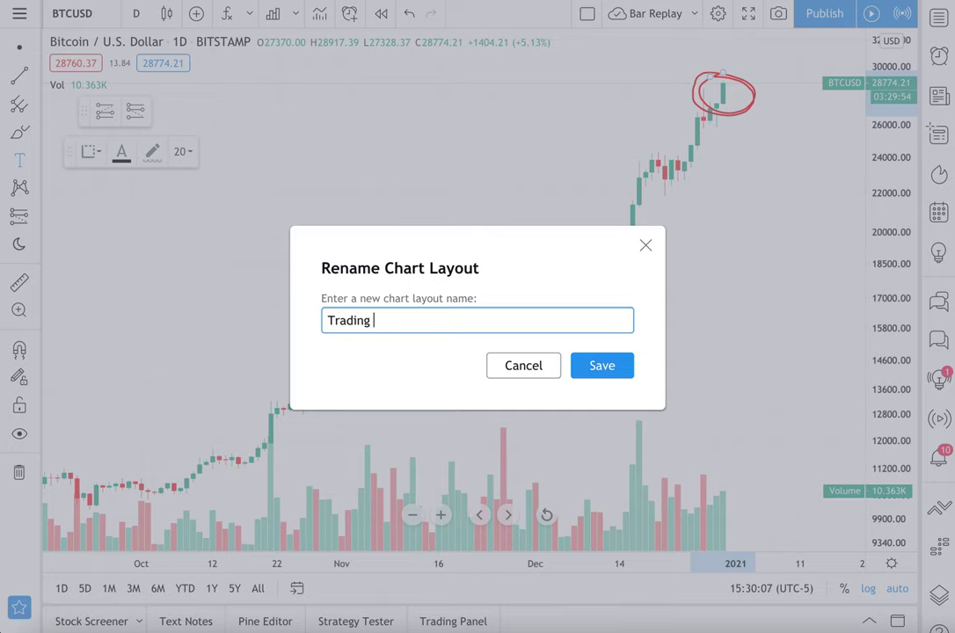
{"action": "type", "text": "Plan Video"}
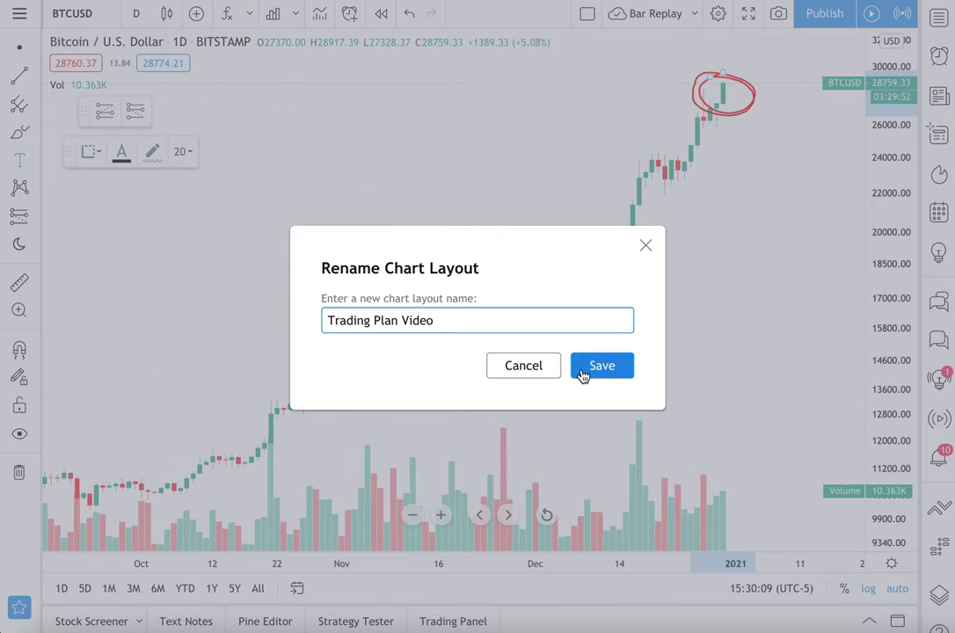
{"action": "left_click", "coordinate": [584, 370]}
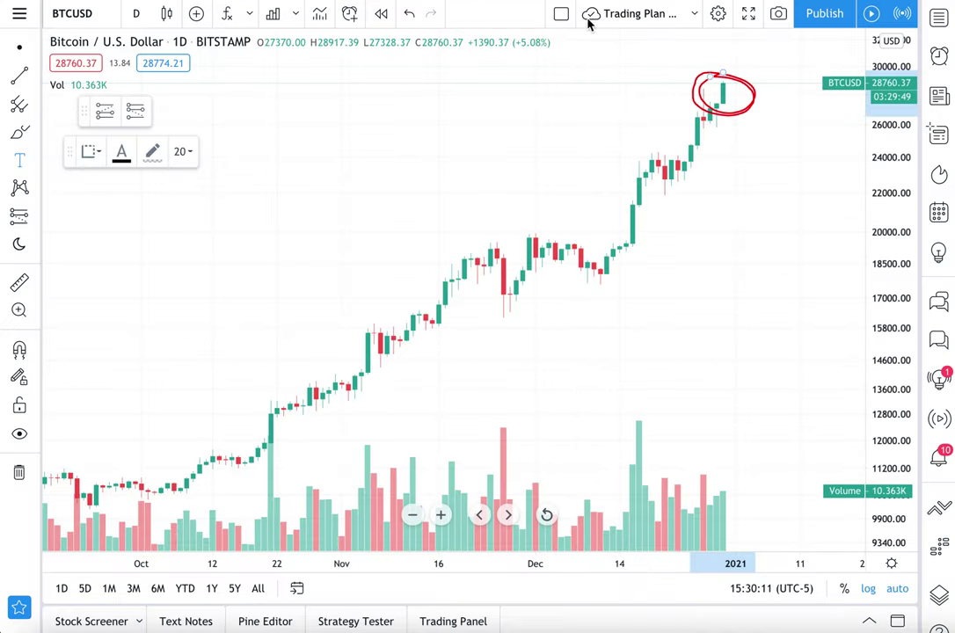
Review the list of saved chart layouts available for loading, and close it without loading one
{"action": "left_click", "coordinate": [693, 14]}
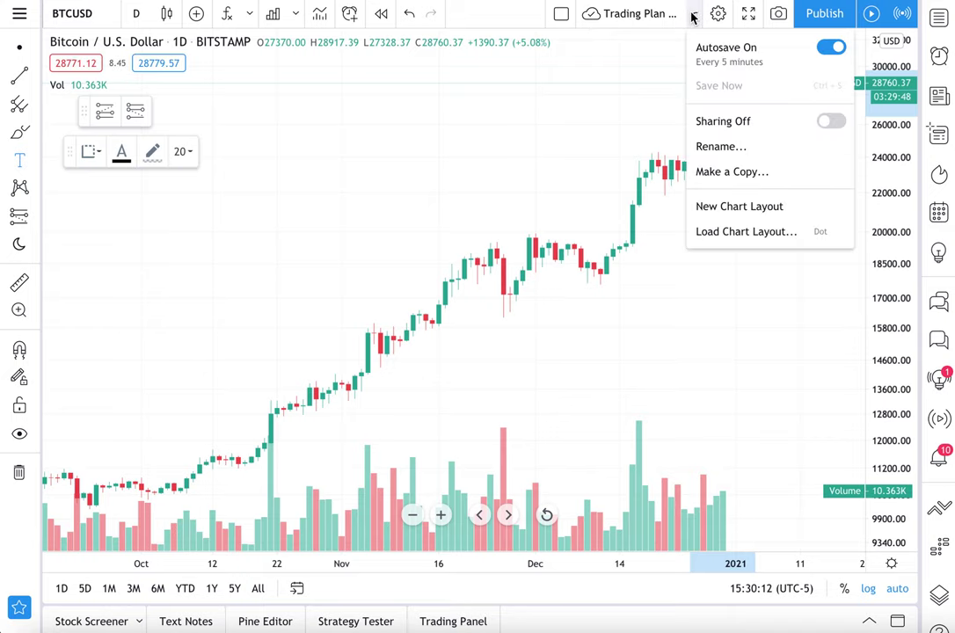
{"action": "left_click", "coordinate": [742, 231]}
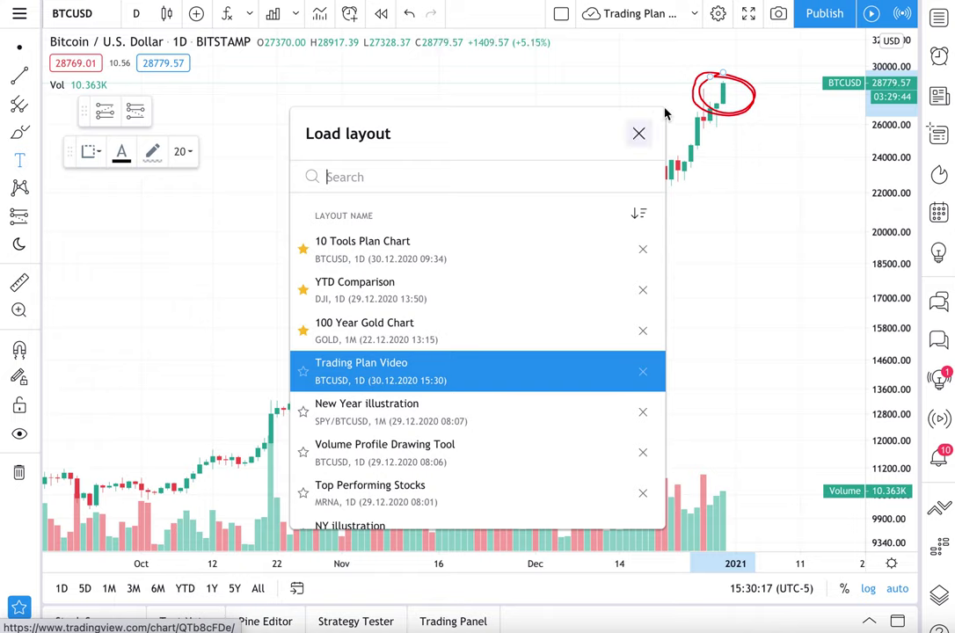
{"action": "left_click", "coordinate": [638, 133]}
Turn on sharing for the chart layout, and delete the stray text placed on the chart
{"action": "left_click", "coordinate": [693, 14]}
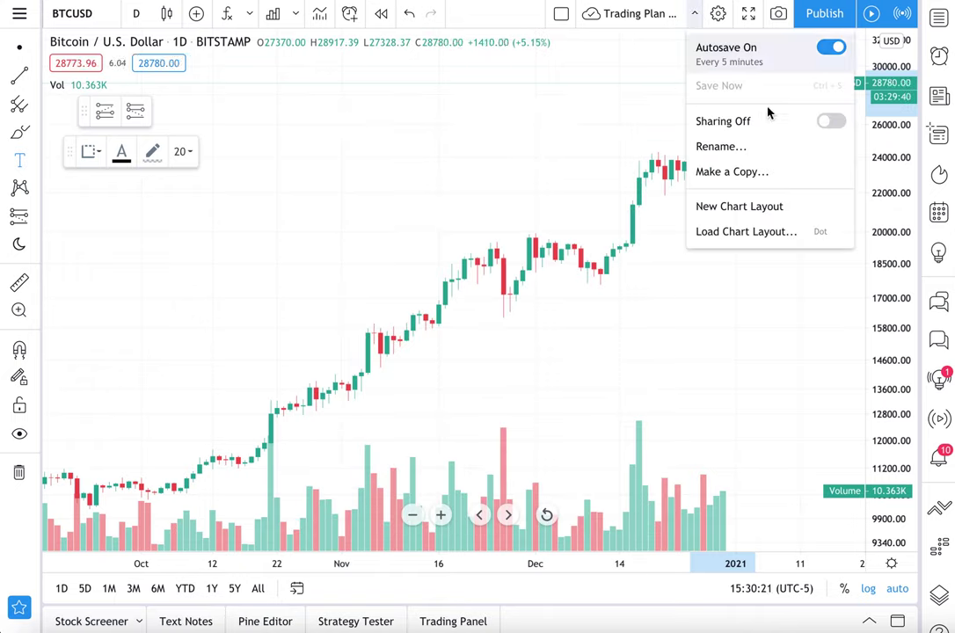
{"action": "left_click", "coordinate": [827, 125]}
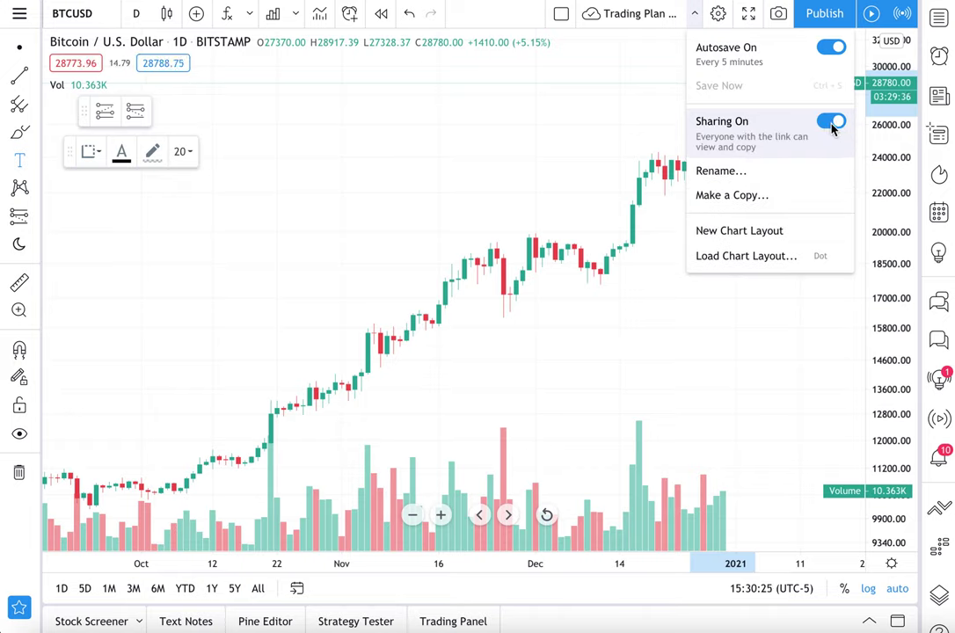
{"action": "left_click", "coordinate": [420, 176]}
{"action": "key", "text": "Escape"}
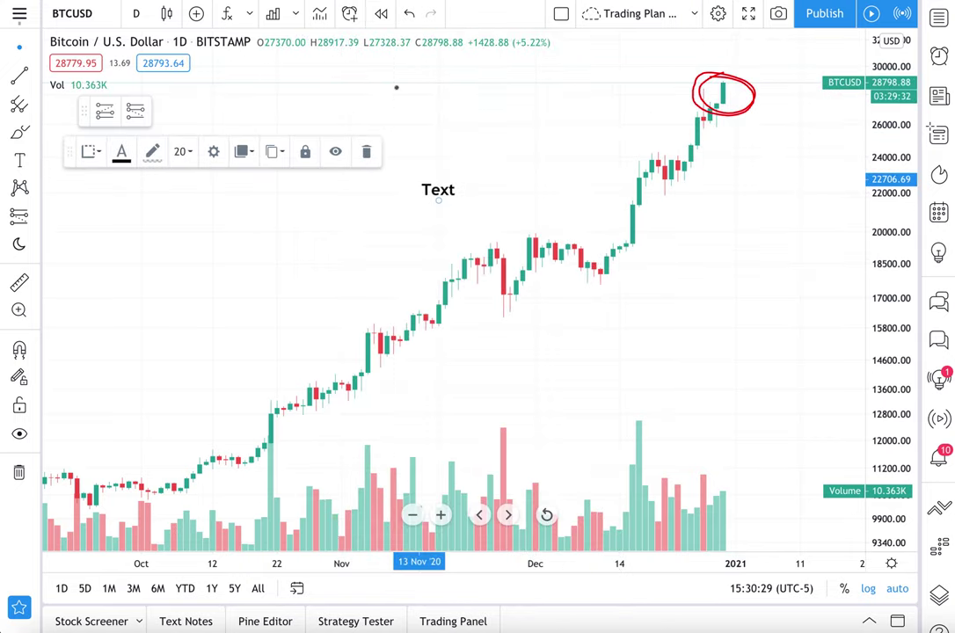
{"action": "key", "text": "Delete"}
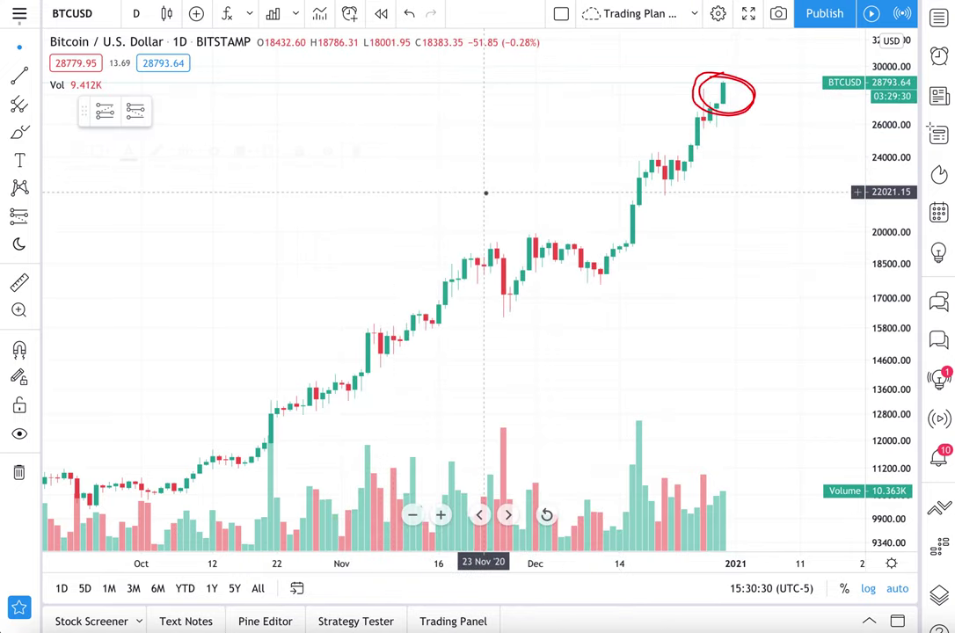
Toggle sharing for the Trading Plan Video layout off, on and off again, and leave the layout options
{"action": "left_click", "coordinate": [693, 13]}
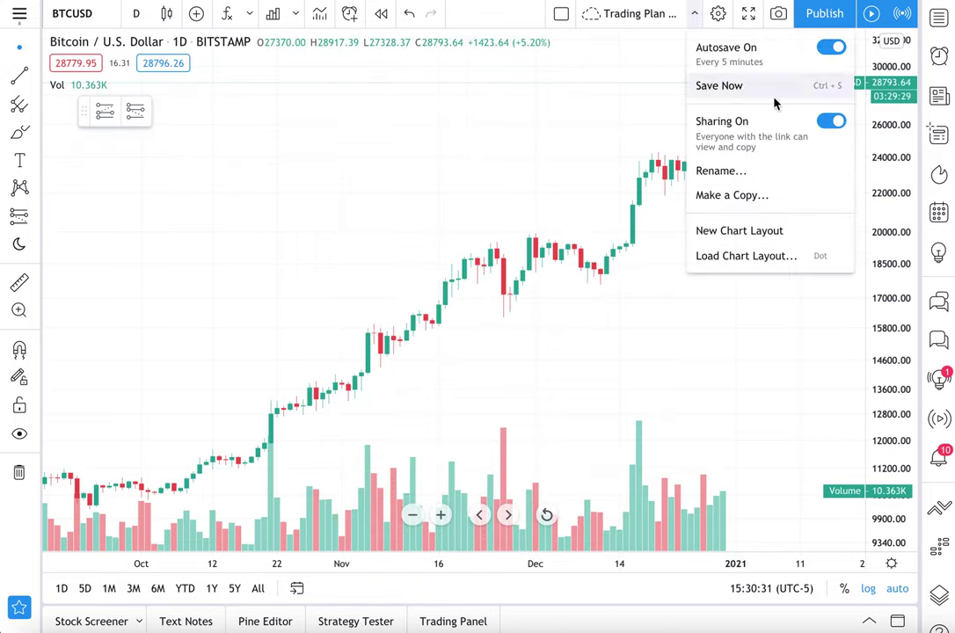
{"action": "left_click", "coordinate": [836, 129]}
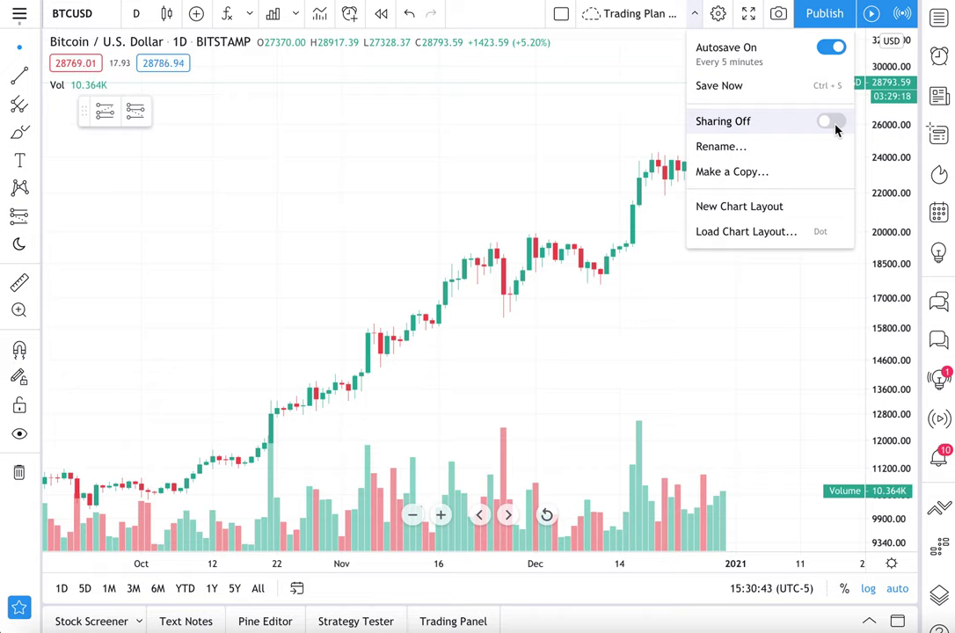
{"action": "left_click", "coordinate": [831, 122]}
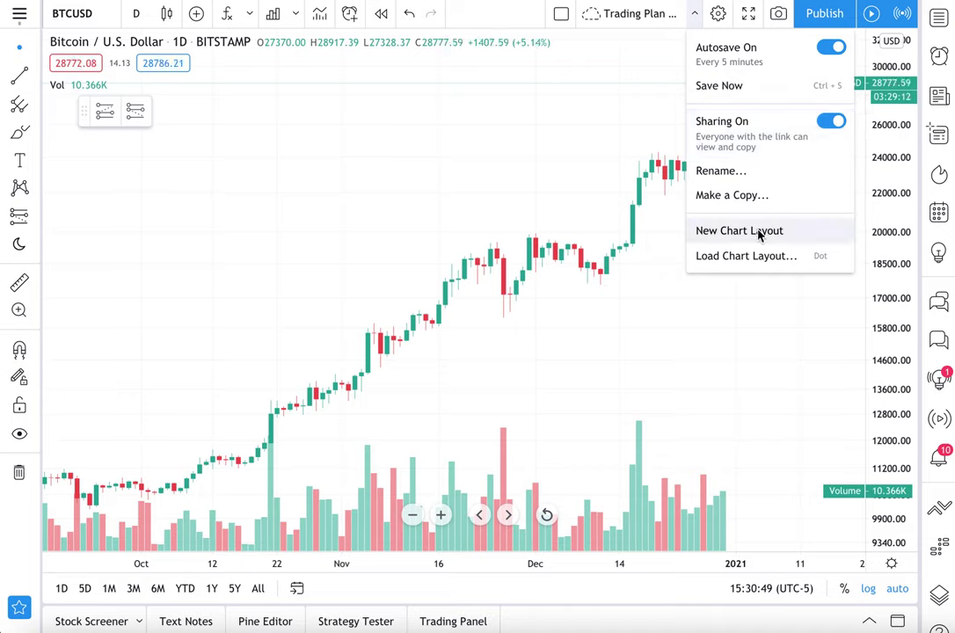
{"action": "left_click", "coordinate": [832, 123]}
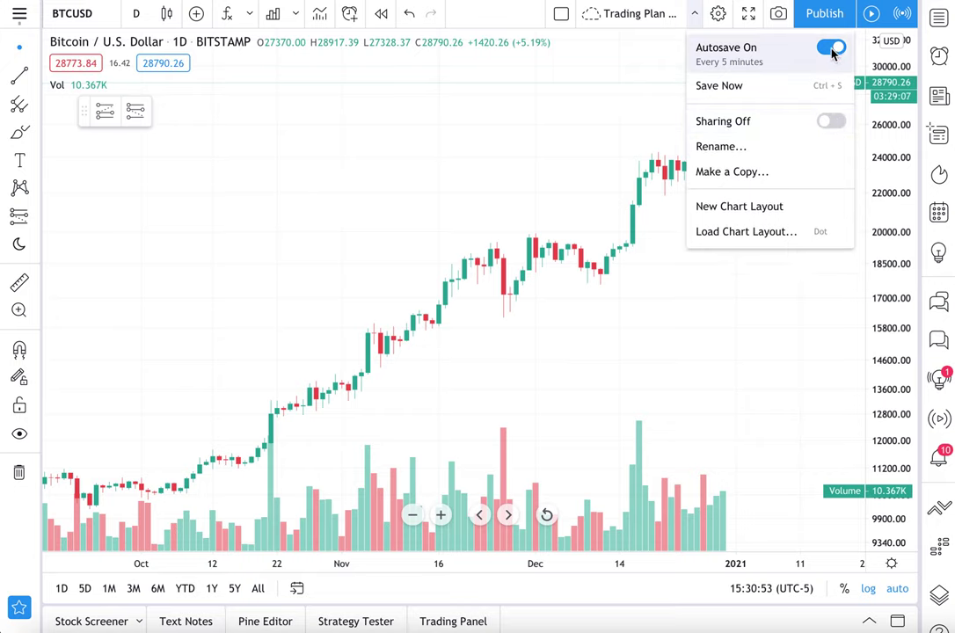
{"action": "left_click", "coordinate": [694, 13]}
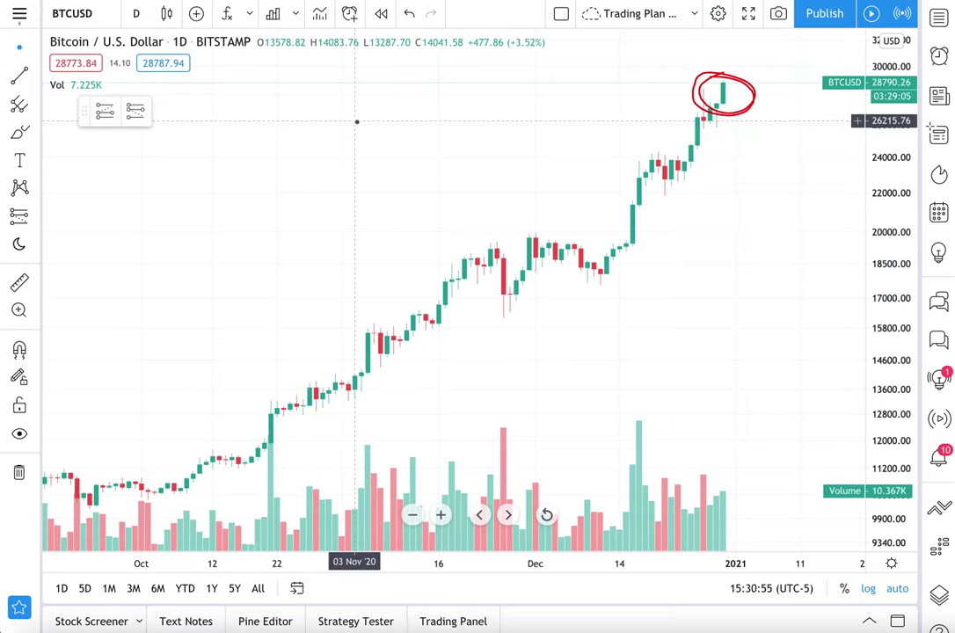
Apply the MA Exp Ribbon indicator template to the BTCUSD chart, and switch the chart symbol to AAPL
{"action": "left_click", "coordinate": [320, 14]}
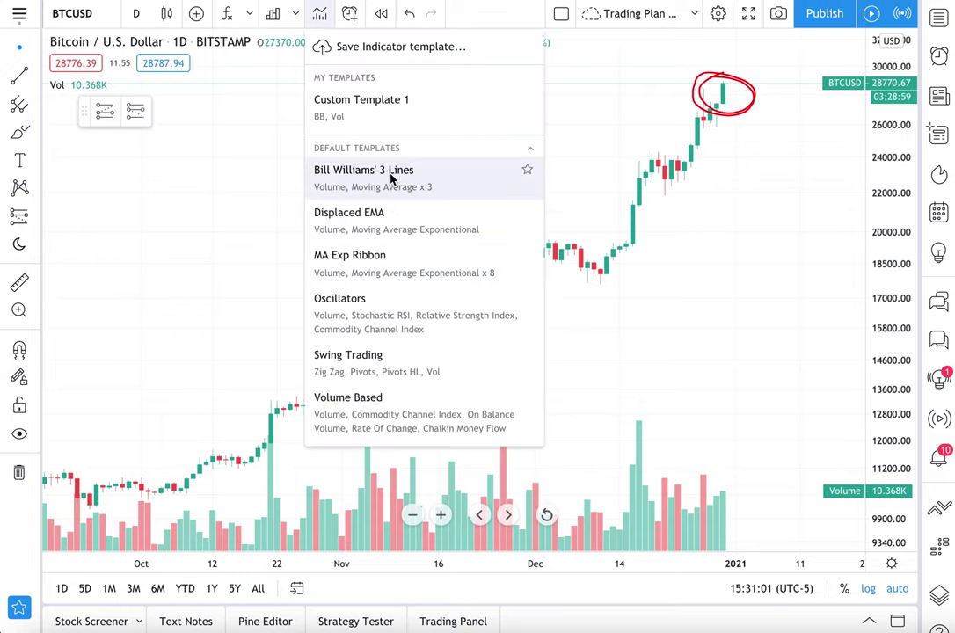
{"action": "left_click", "coordinate": [360, 269]}
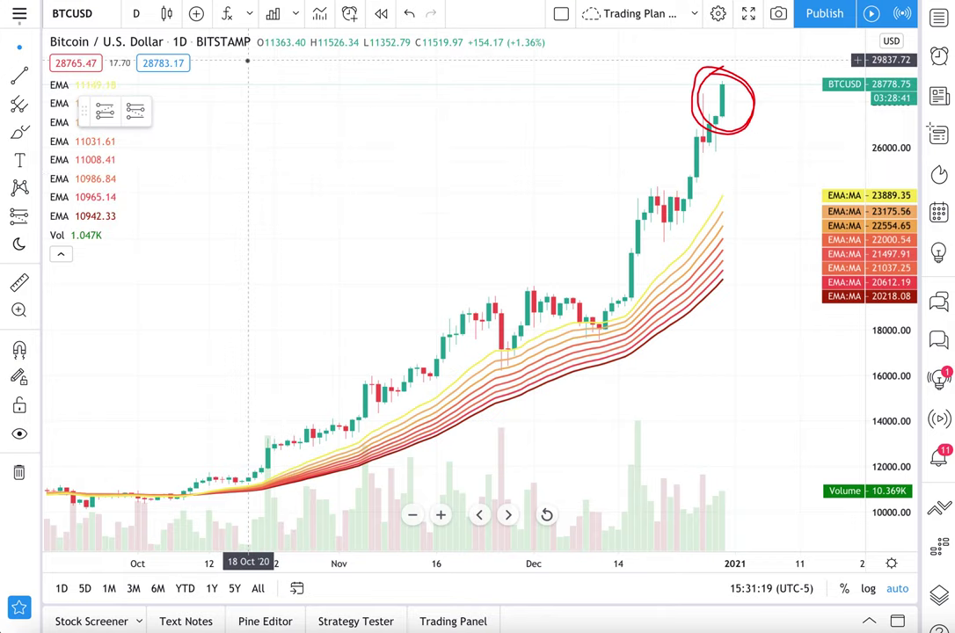
{"action": "left_click", "coordinate": [67, 14]}
{"action": "type", "text": "A"}
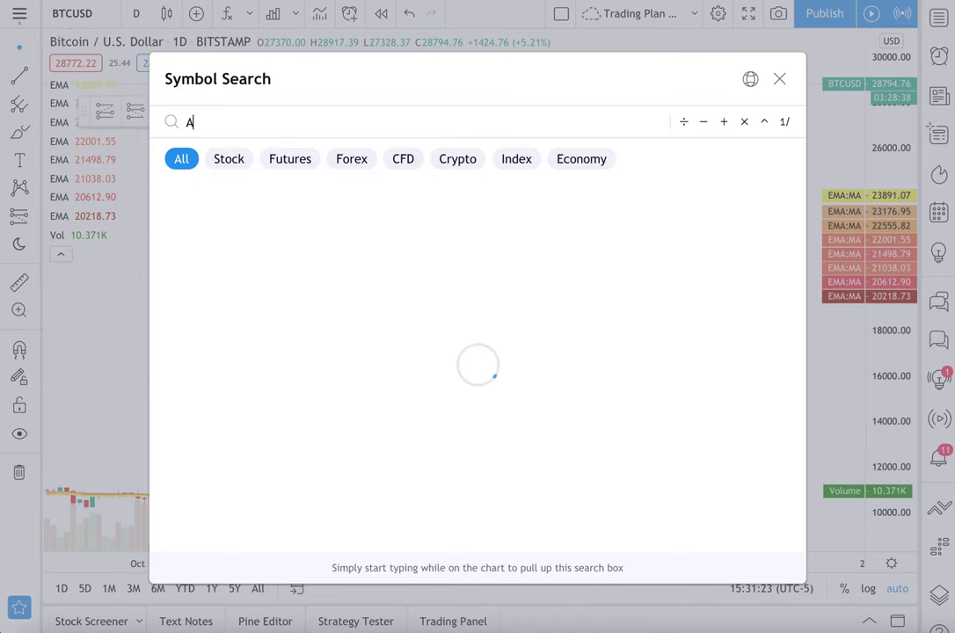
{"action": "type", "text": "APL"}
{"action": "key", "text": "Return"}
Change the chart symbol from AAPL to EURUSD
{"action": "left_click", "coordinate": [79, 16]}
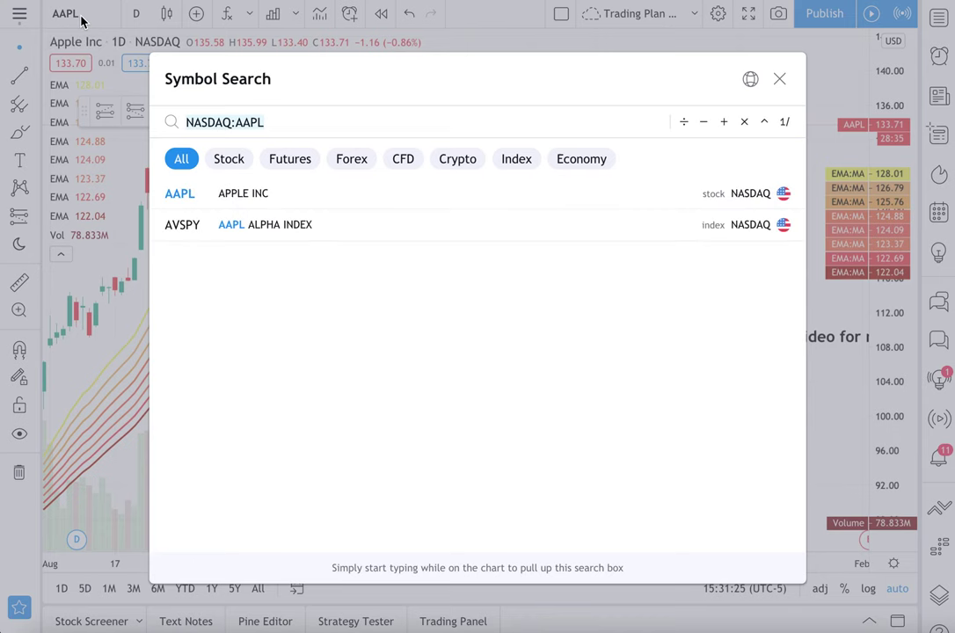
{"action": "type", "text": "EURUSD"}
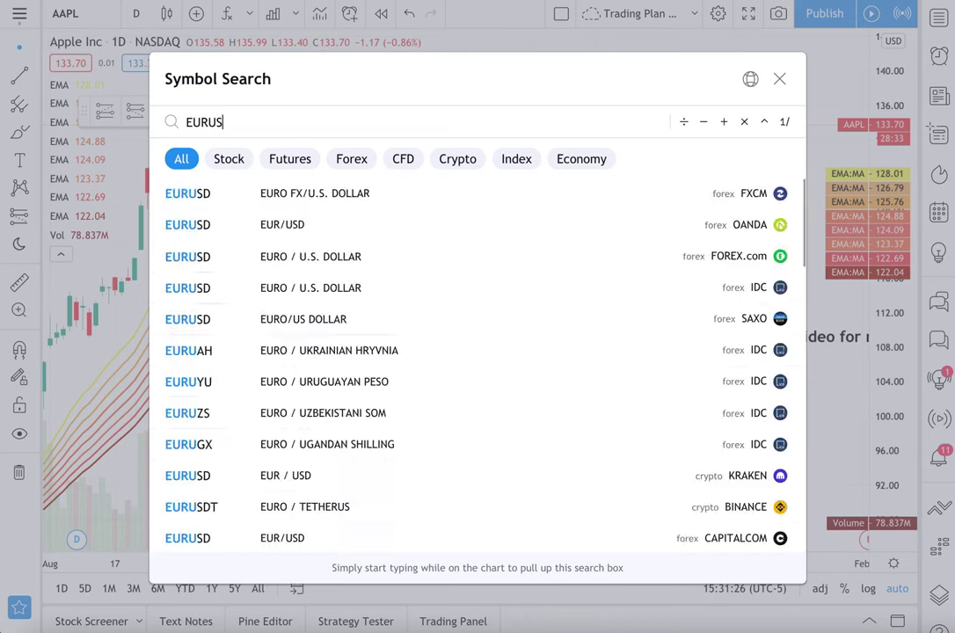
{"action": "key", "text": "Return"}
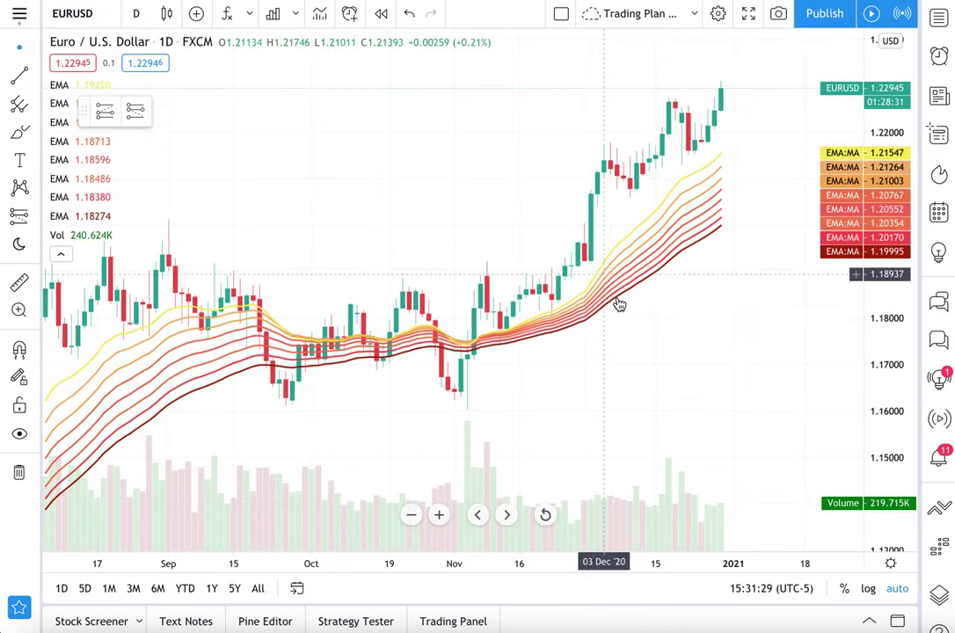
Look over the indicator templates and the Indicators & Strategies dialog, and close both without applying anything
{"action": "left_click", "coordinate": [320, 15]}
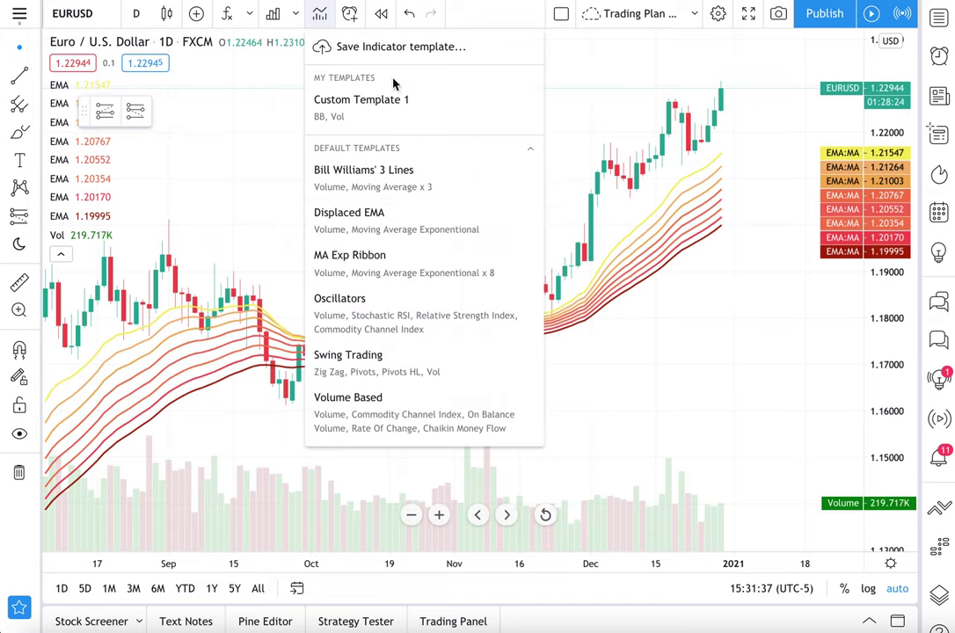
{"action": "left_click", "coordinate": [257, 130]}
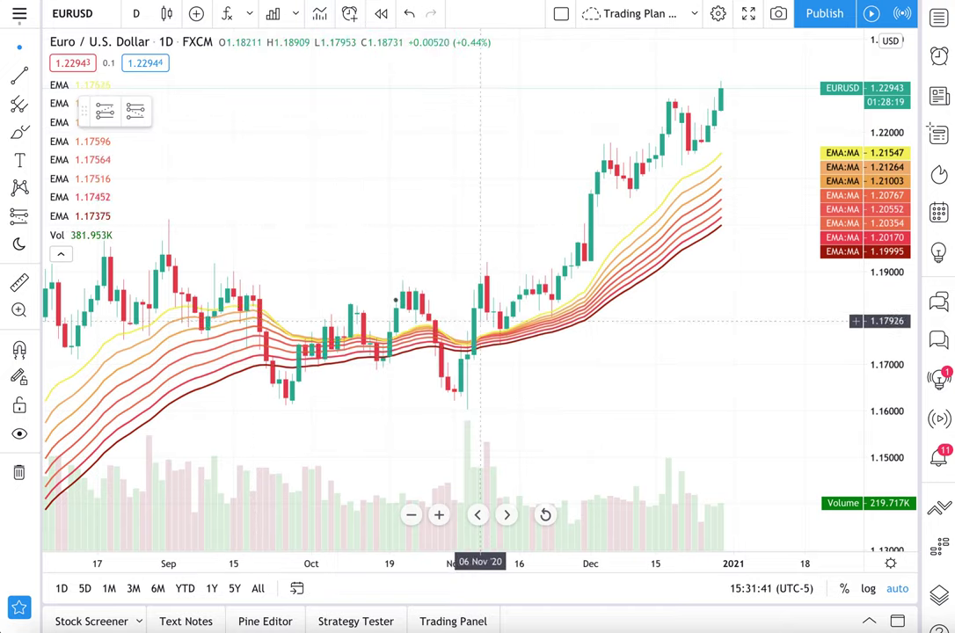
{"action": "left_click", "coordinate": [226, 14]}
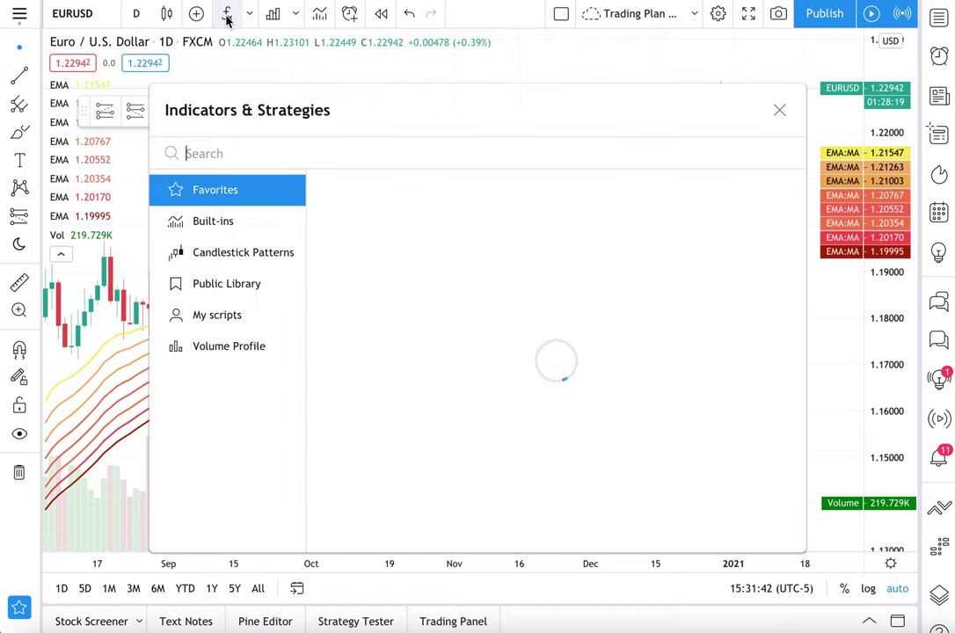
{"action": "left_click", "coordinate": [779, 110]}
Remove all EMA indicators and Volume from the EURUSD chart, and hide the floating toolbar of favorite drawing tools
{"action": "left_click_drag", "start_coordinate": [85, 117], "coordinate": [224, 130]}
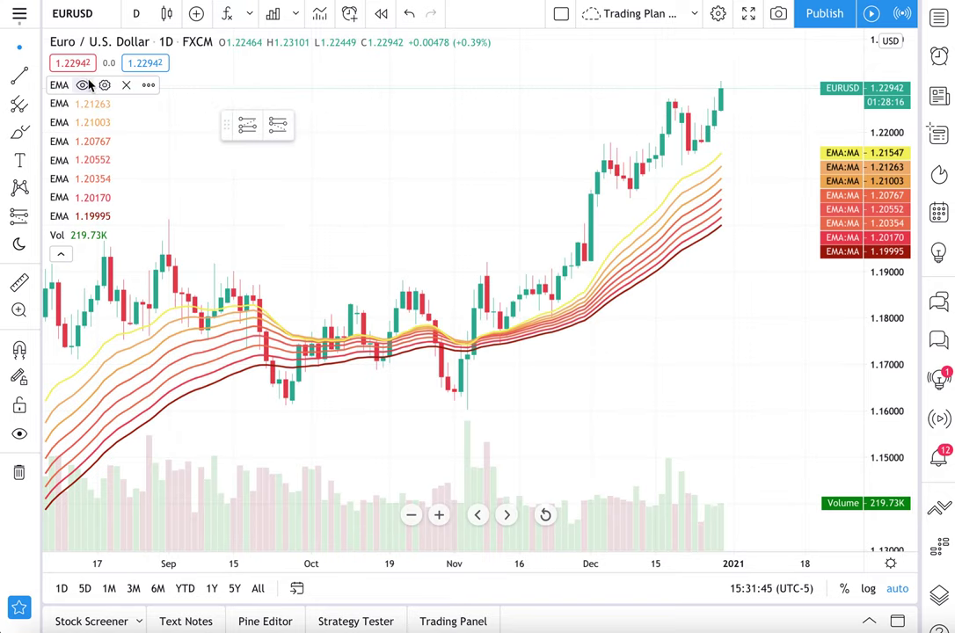
{"action": "left_click", "coordinate": [126, 85]}
{"action": "left_click", "coordinate": [125, 85]}
{"action": "left_click", "coordinate": [126, 85]}
{"action": "left_click", "coordinate": [126, 85]}
{"action": "left_click", "coordinate": [126, 86]}
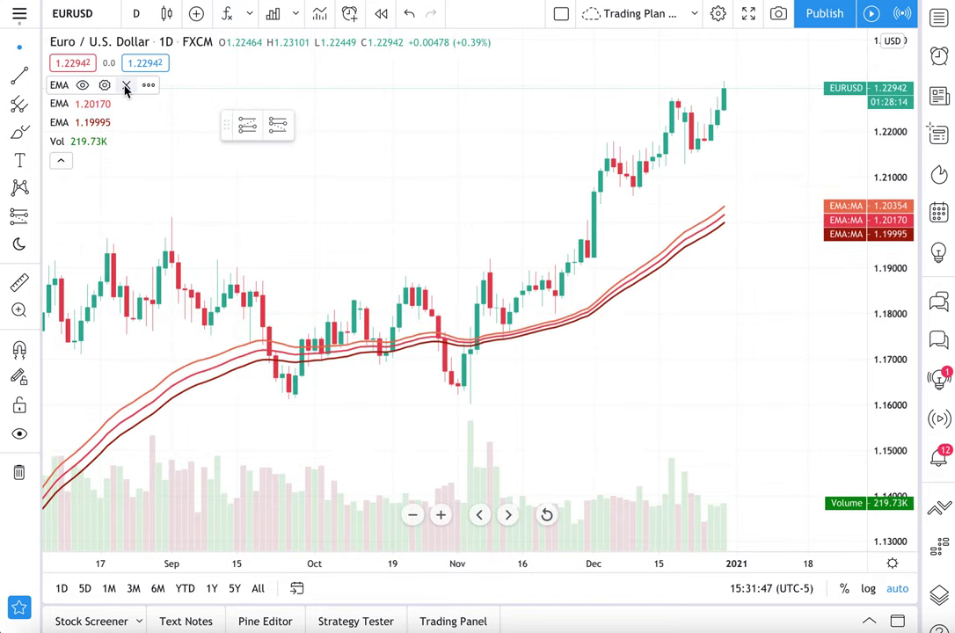
{"action": "left_click", "coordinate": [126, 85]}
{"action": "left_click", "coordinate": [125, 86]}
{"action": "left_click", "coordinate": [124, 85]}
{"action": "left_click", "coordinate": [124, 85]}
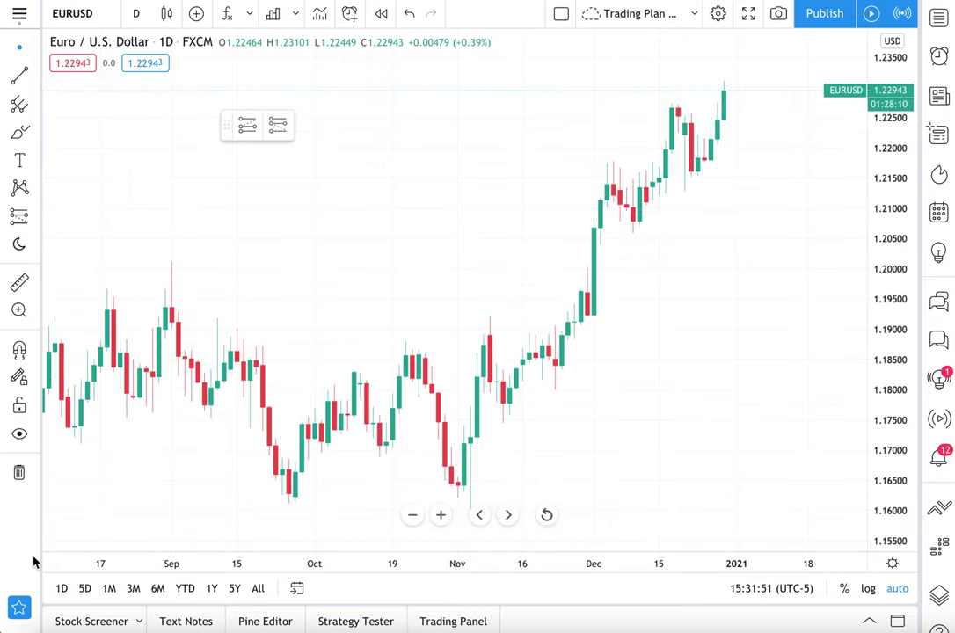
{"action": "left_click", "coordinate": [19, 606]}
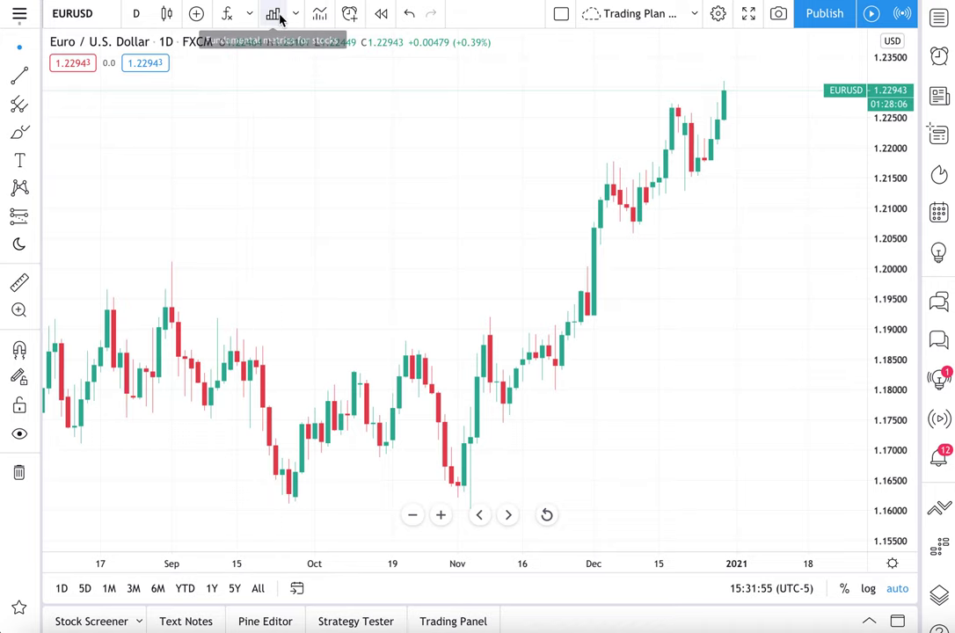
Add the Visible Range indicator from the favorites to the chart, and search the indicator library for "heatmap"
{"action": "left_click", "coordinate": [226, 16]}
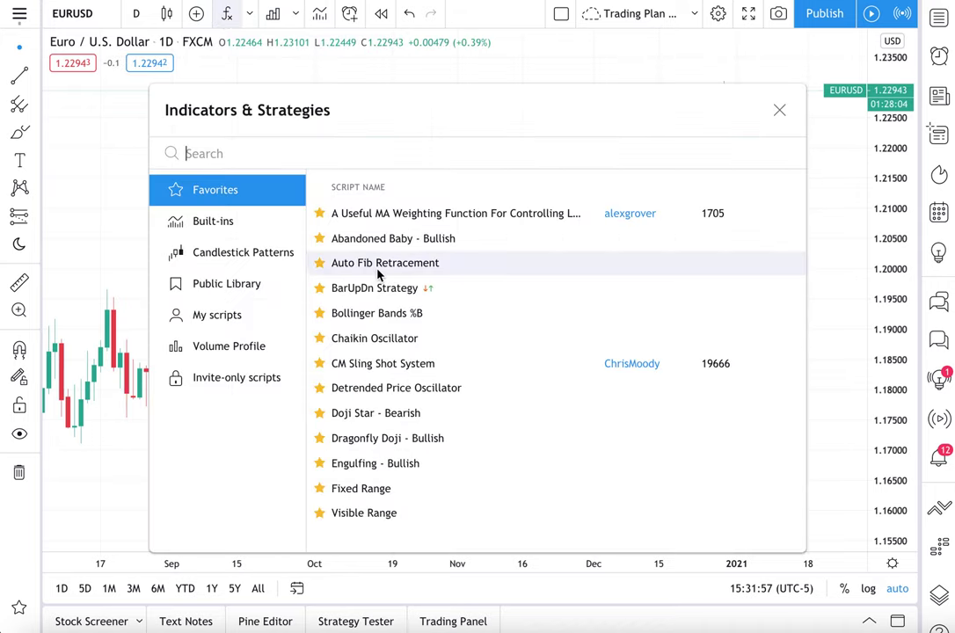
{"action": "left_click", "coordinate": [365, 514]}
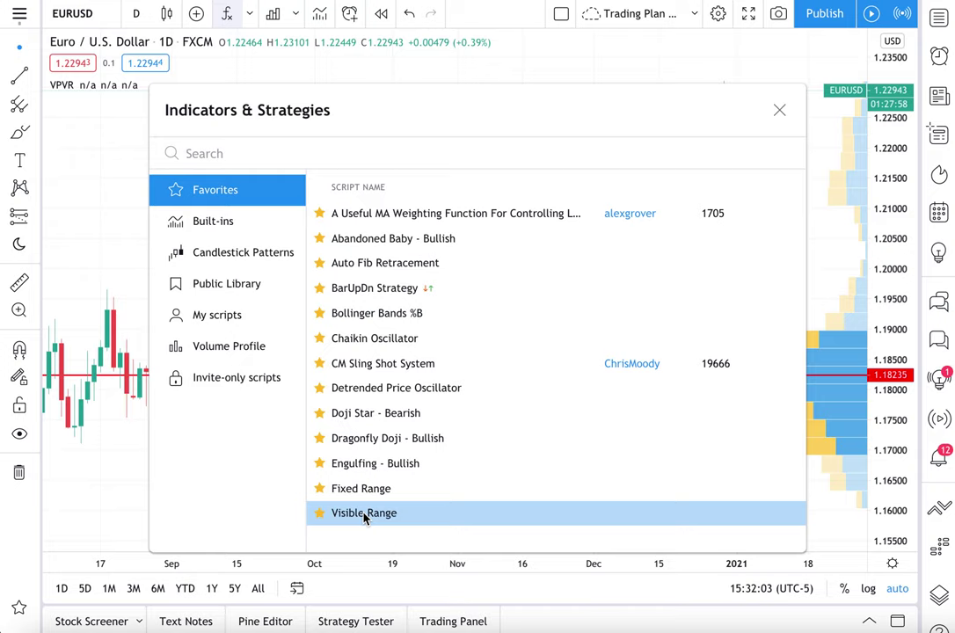
{"action": "left_click", "coordinate": [268, 292]}
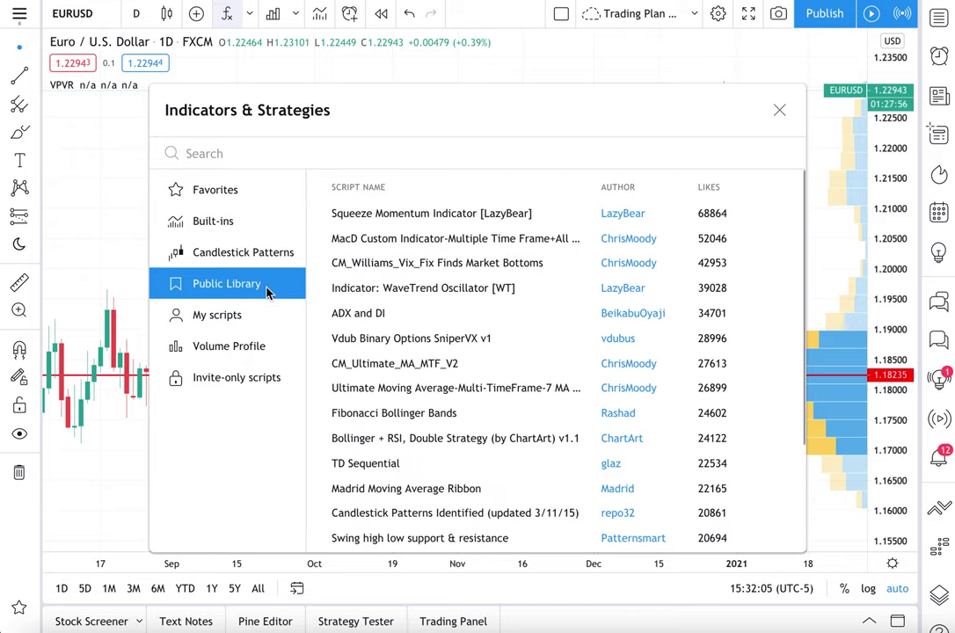
{"action": "left_click", "coordinate": [236, 192]}
{"action": "left_click", "coordinate": [222, 280]}
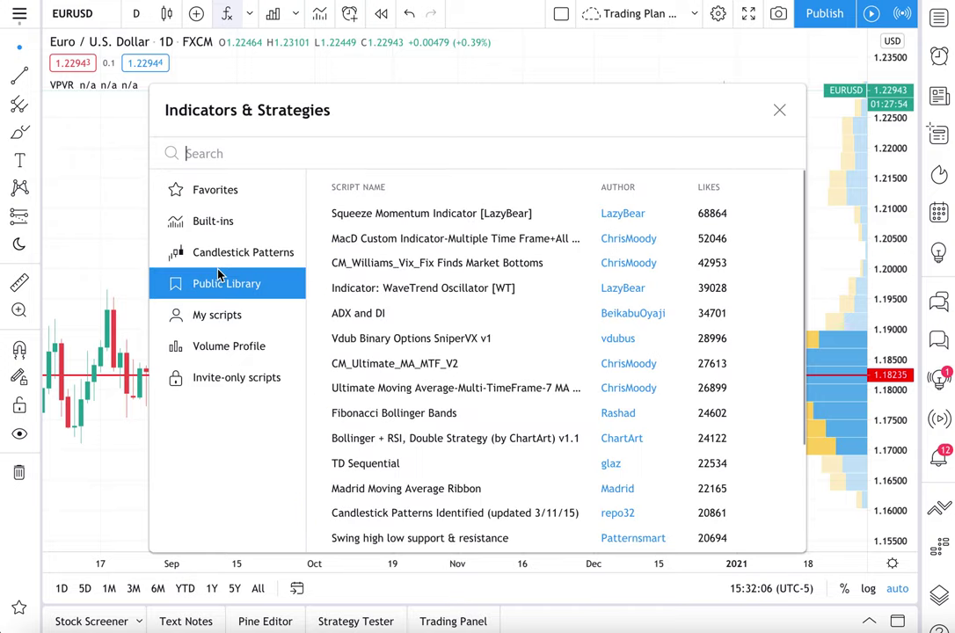
{"action": "left_click", "coordinate": [274, 154]}
{"action": "type", "text": "heatmap"}
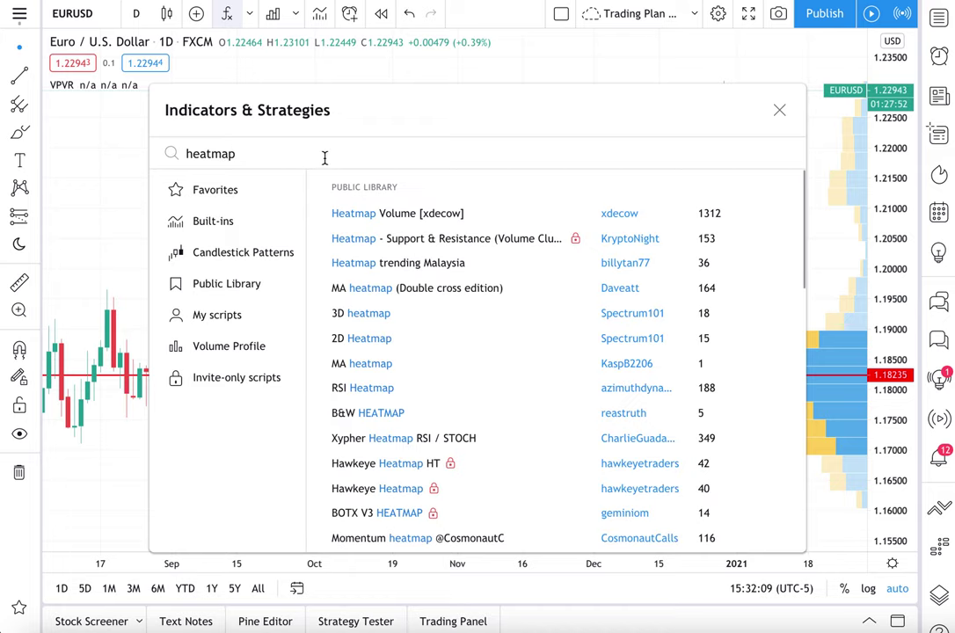
Add the Heatmap Volume [xdecow] indicator to the EURUSD chart, close the indicator library and look over the result
{"action": "left_click", "coordinate": [406, 216]}
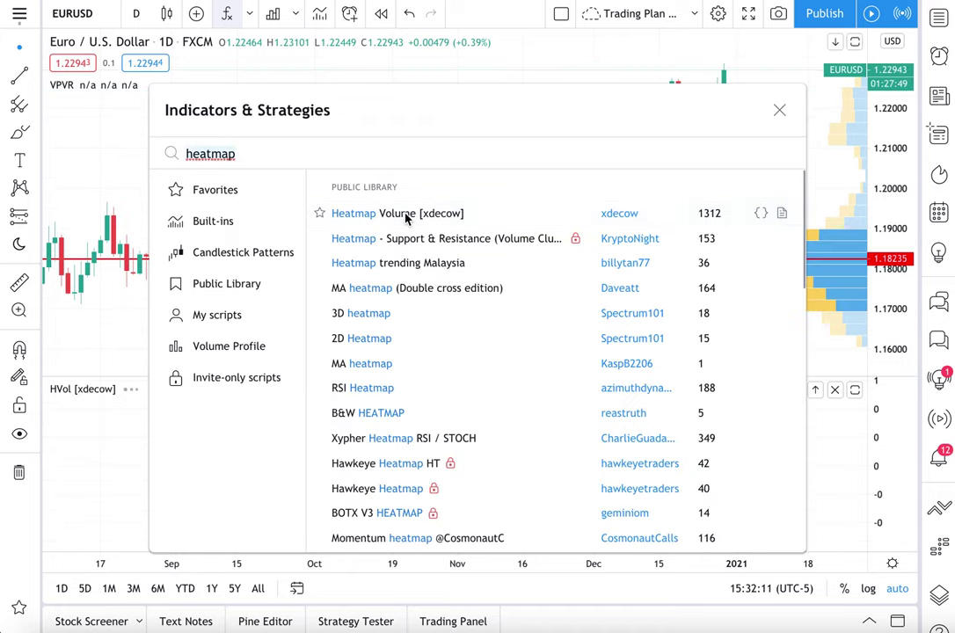
{"action": "left_click", "coordinate": [779, 111]}
{"action": "scroll", "coordinate": [539, 278], "scroll_direction": "down", "scroll_amount": 5}
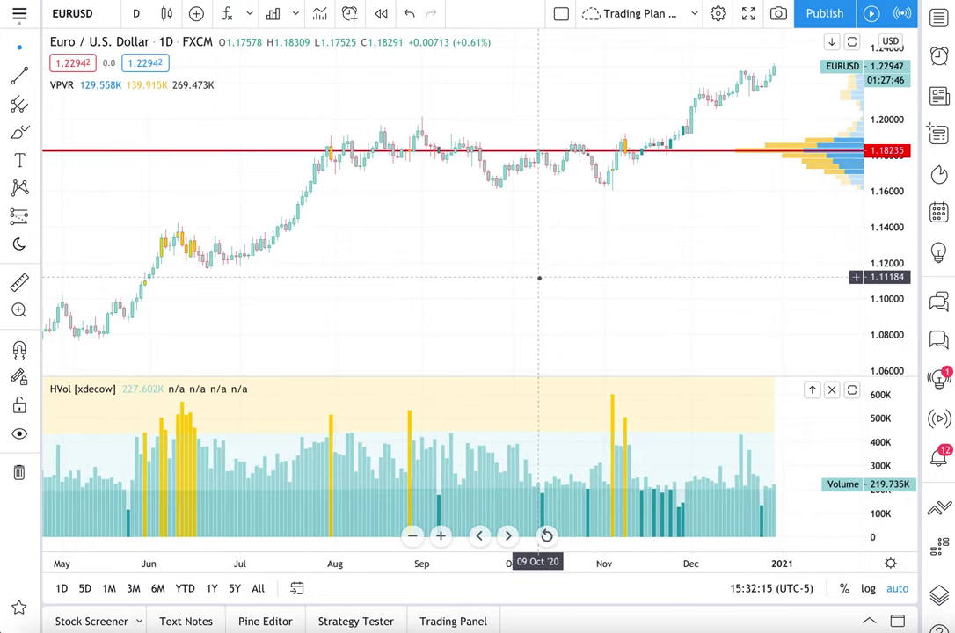
{"action": "scroll", "coordinate": [539, 278], "scroll_direction": "up", "scroll_amount": 3}
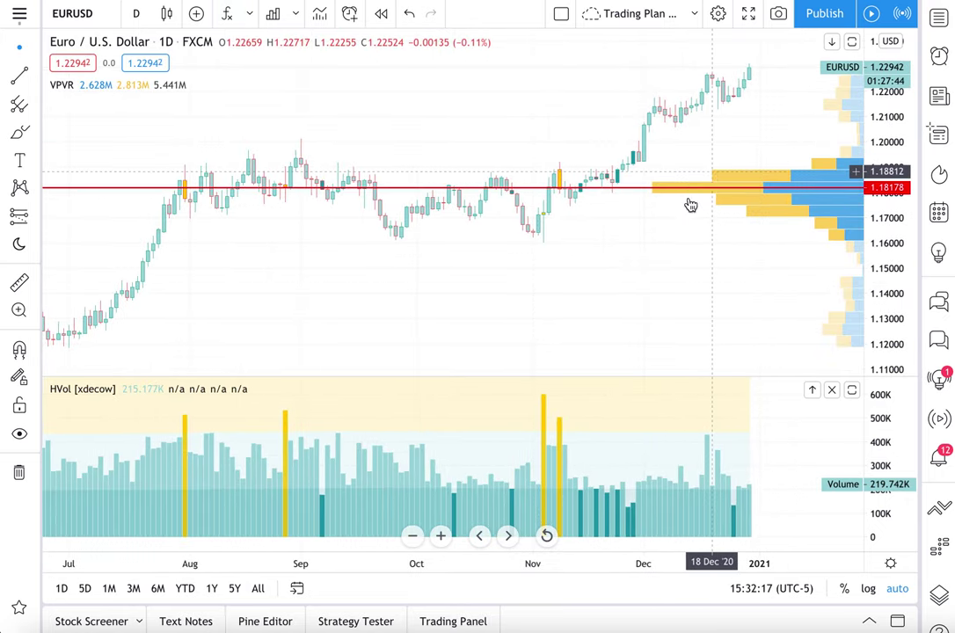
{"action": "scroll", "coordinate": [463, 319], "scroll_direction": "down", "scroll_amount": 1}
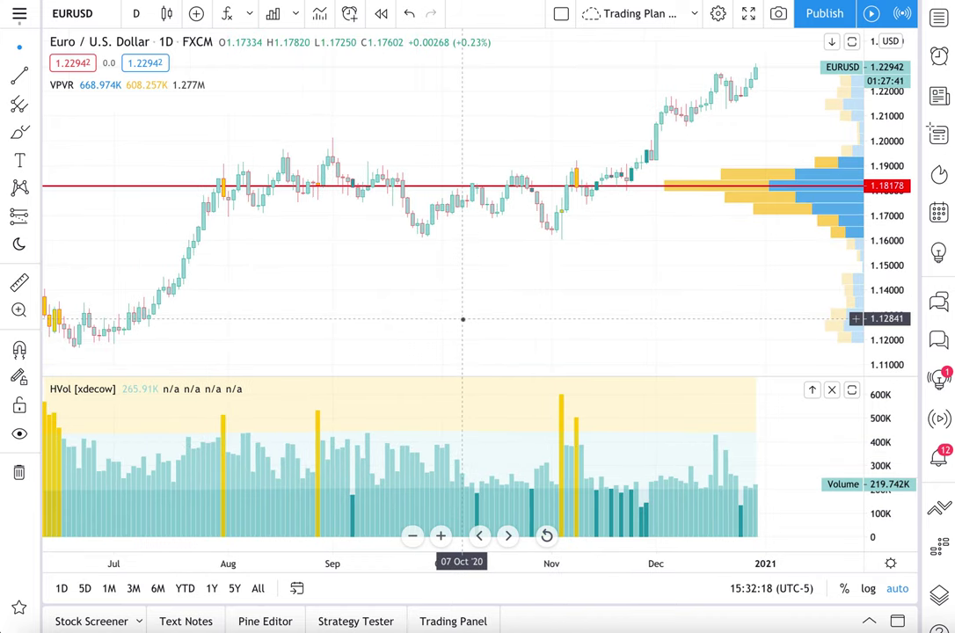
{"action": "scroll", "coordinate": [462, 319], "scroll_direction": "down", "scroll_amount": 1}
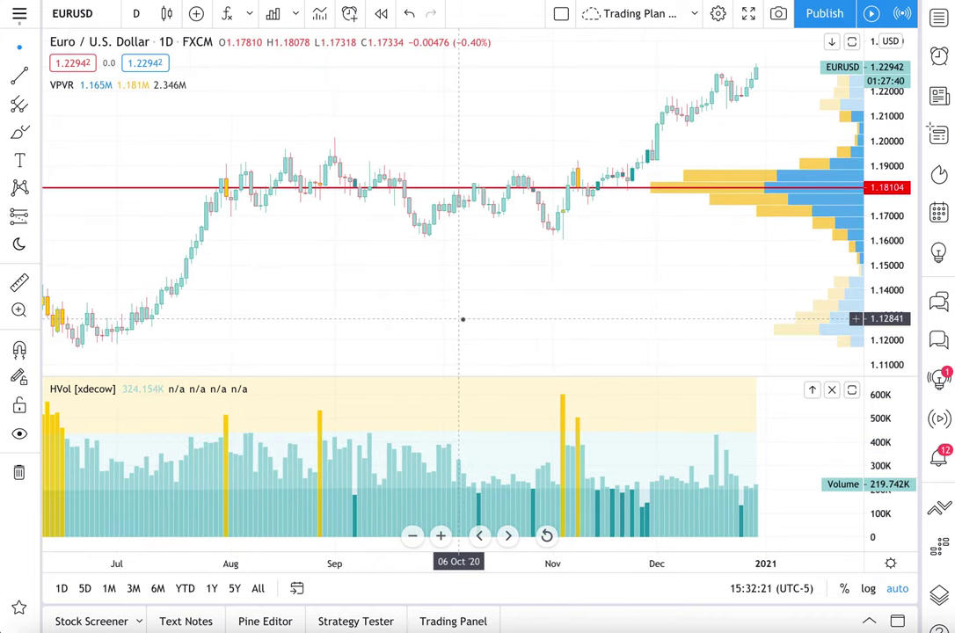
Save the chart's current indicators as an indicator template named "Volume Template Custom", without remembering symbol or interval
{"action": "left_click", "coordinate": [319, 19]}
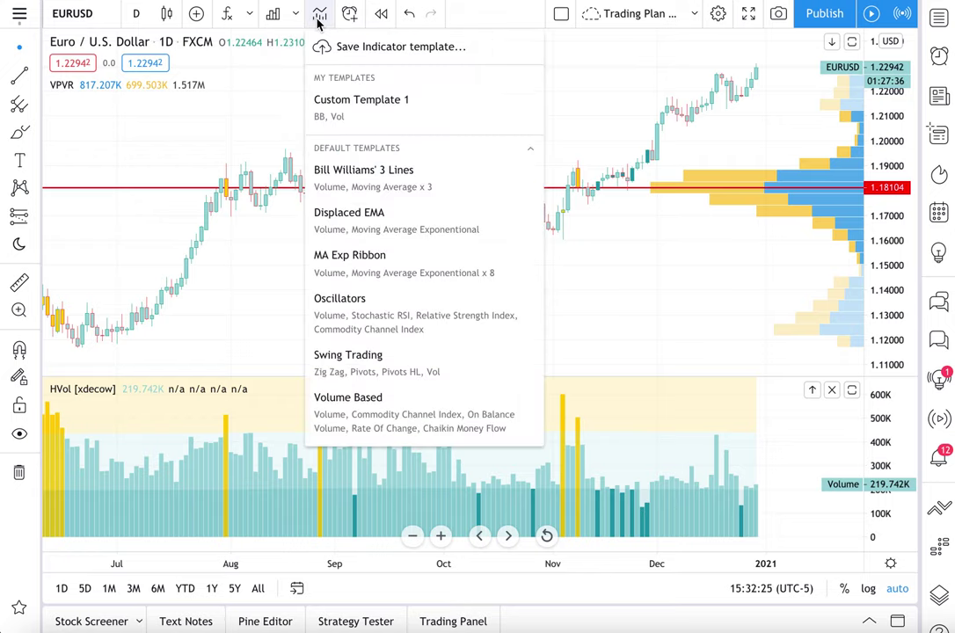
{"action": "left_click", "coordinate": [386, 47]}
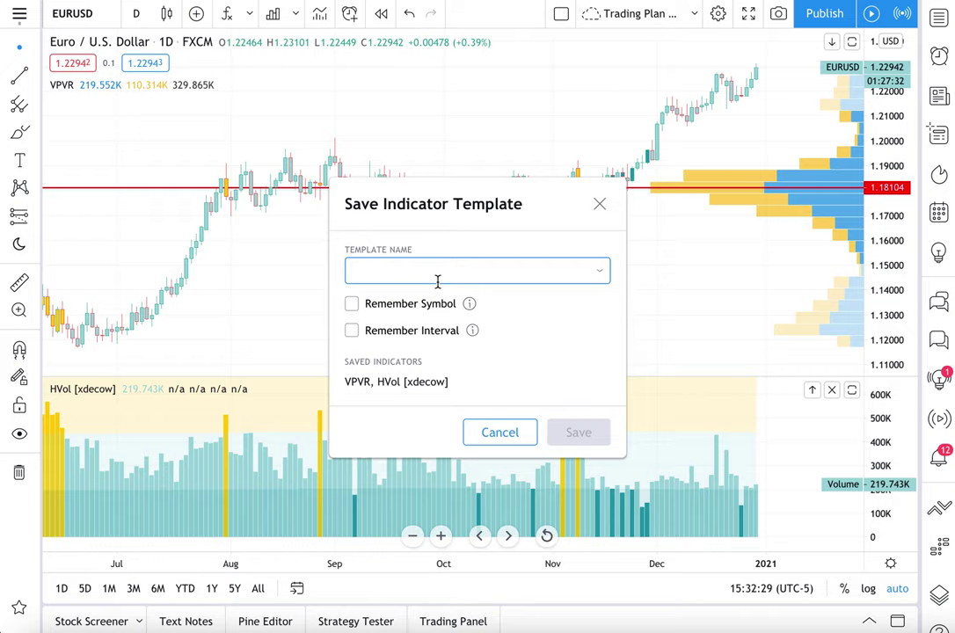
{"action": "type", "text": "Volume"}
{"action": "type", "text": "Template Custom"}
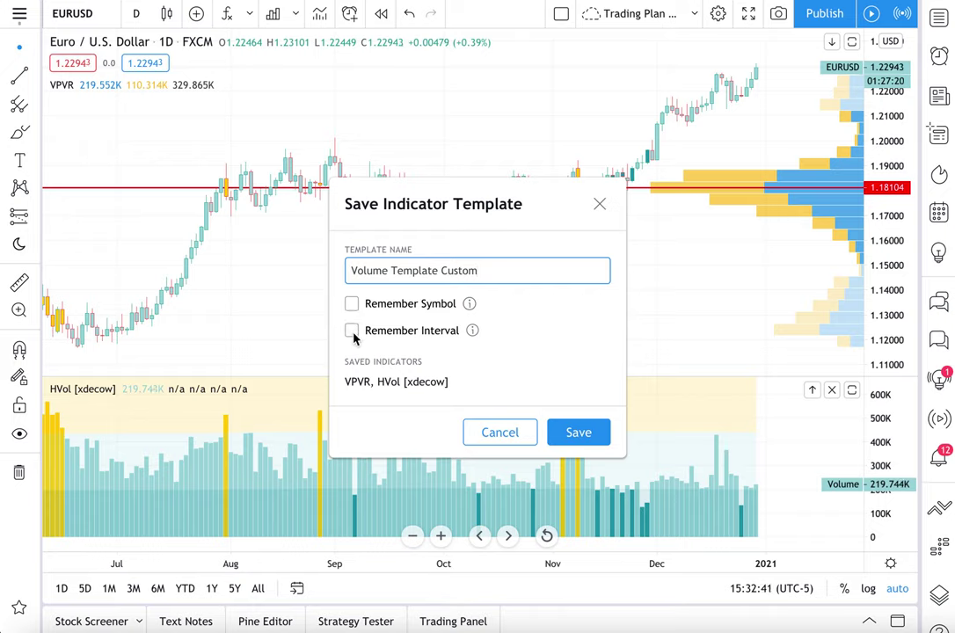
{"action": "left_click", "coordinate": [572, 432]}
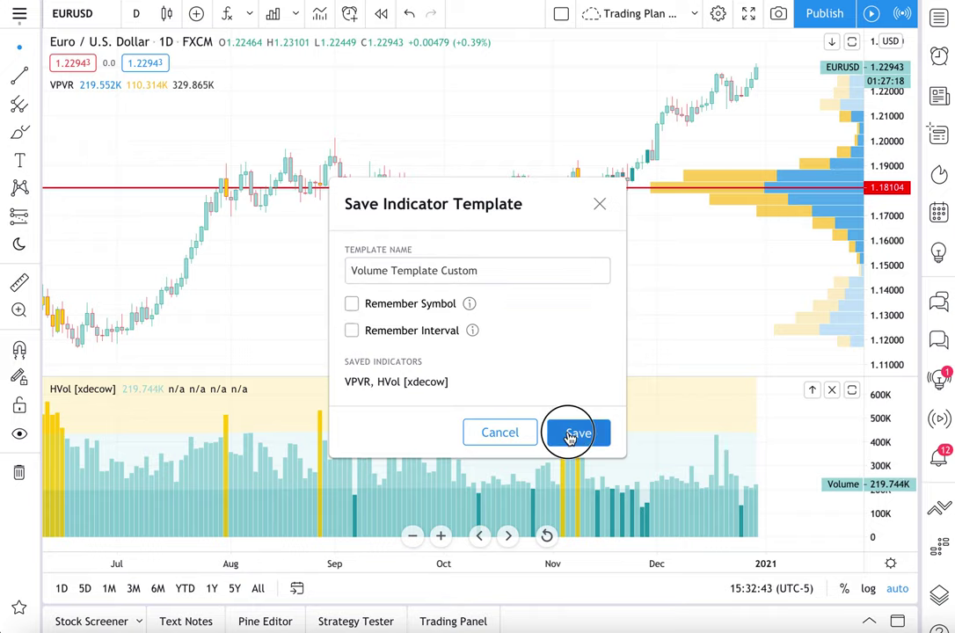
Switch the chart symbol from EURUSD to AAPL
{"action": "scroll", "coordinate": [414, 136], "scroll_direction": "up", "scroll_amount": 1}
{"action": "scroll", "coordinate": [387, 125], "scroll_direction": "up", "scroll_amount": 1}
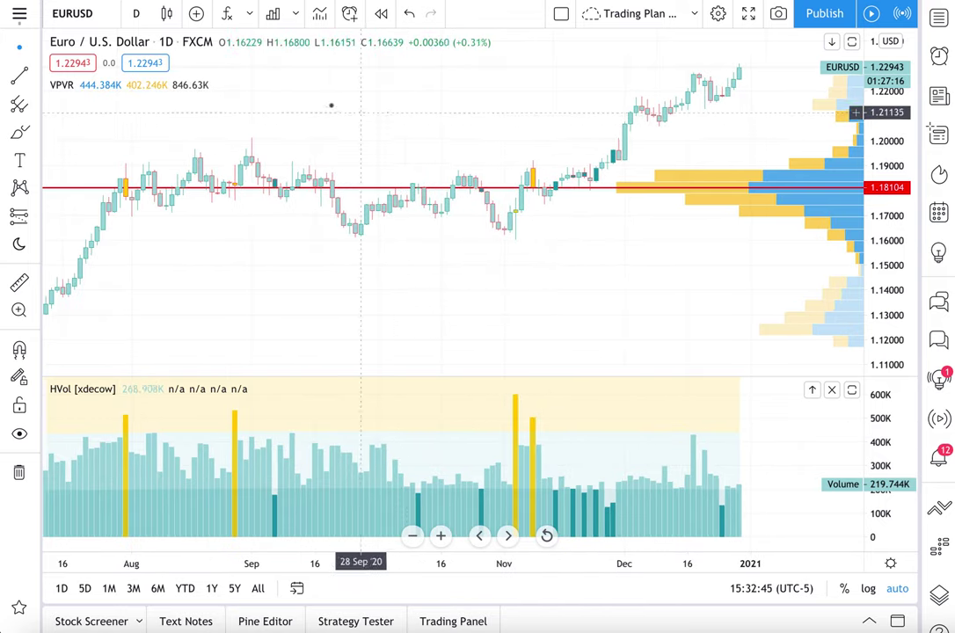
{"action": "left_click", "coordinate": [72, 13]}
{"action": "type", "text": "AAPL"}
{"action": "key", "text": "Return"}
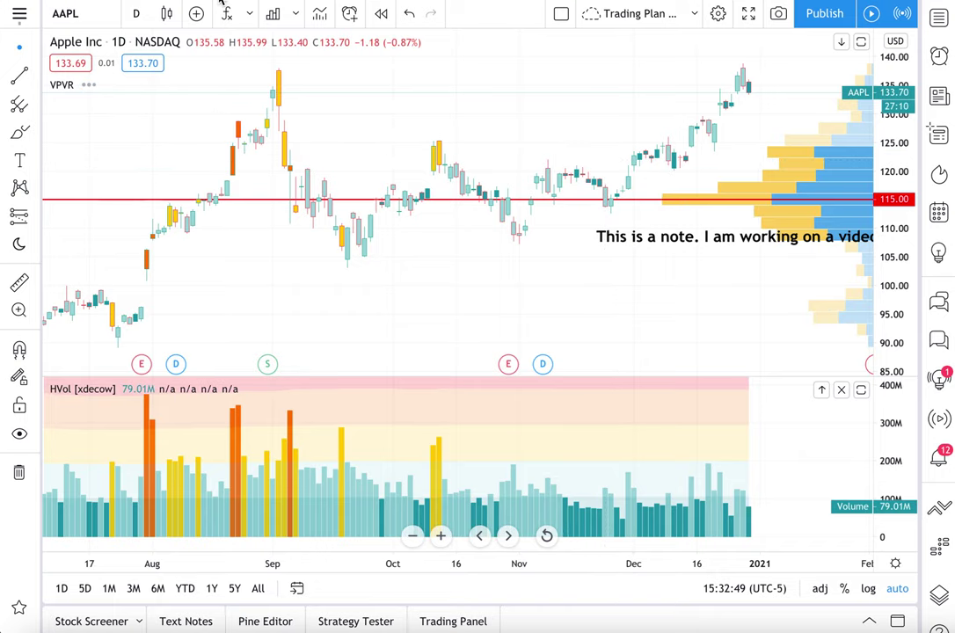
Return the chart to EURUSD and switch it to BTCUSD
{"action": "left_click", "coordinate": [70, 13]}
{"action": "type", "text": "EURUSD"}
{"action": "key", "text": "Return"}
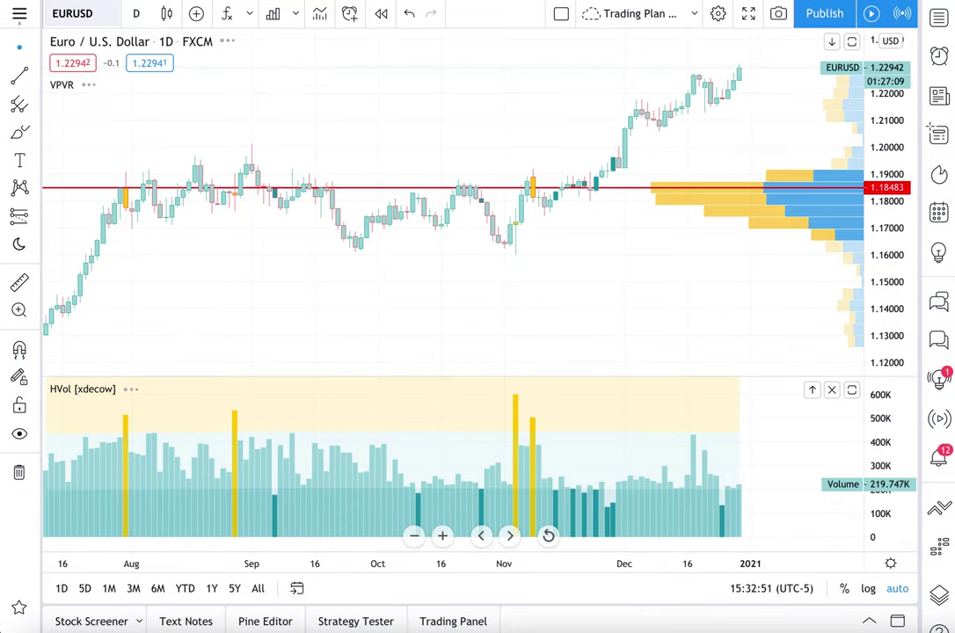
{"action": "left_click", "coordinate": [84, 14]}
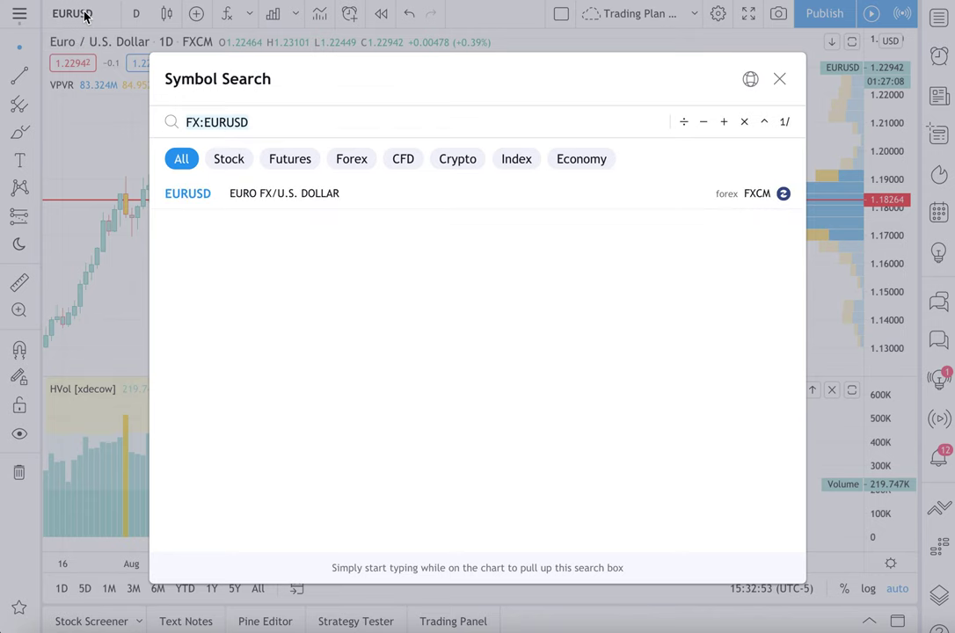
{"action": "type", "text": "BTCUSD"}
{"action": "key", "text": "Return"}
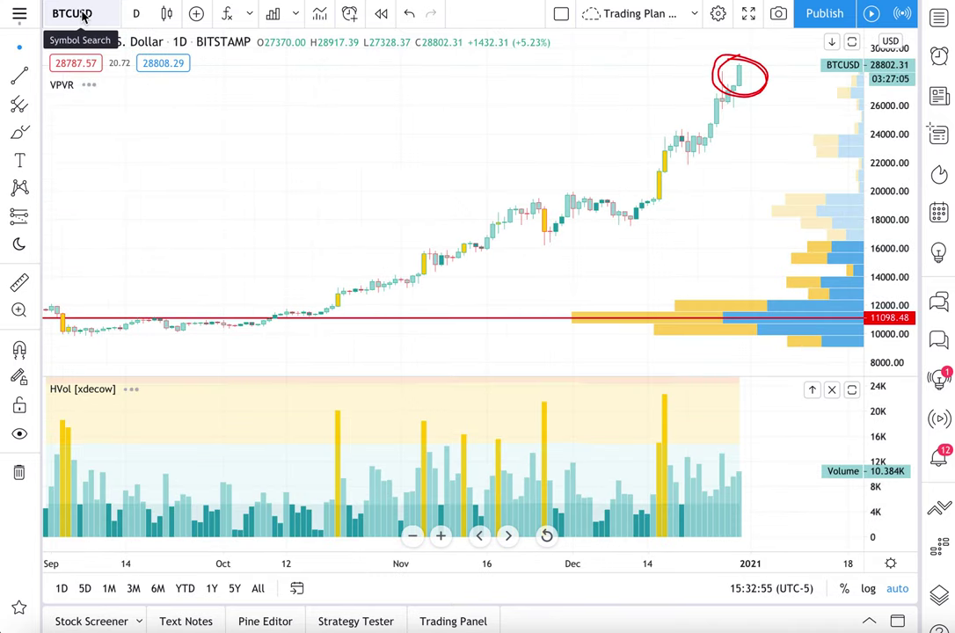
Switch the chart symbol to SPY and change it back to AAPL
{"action": "left_click", "coordinate": [84, 14]}
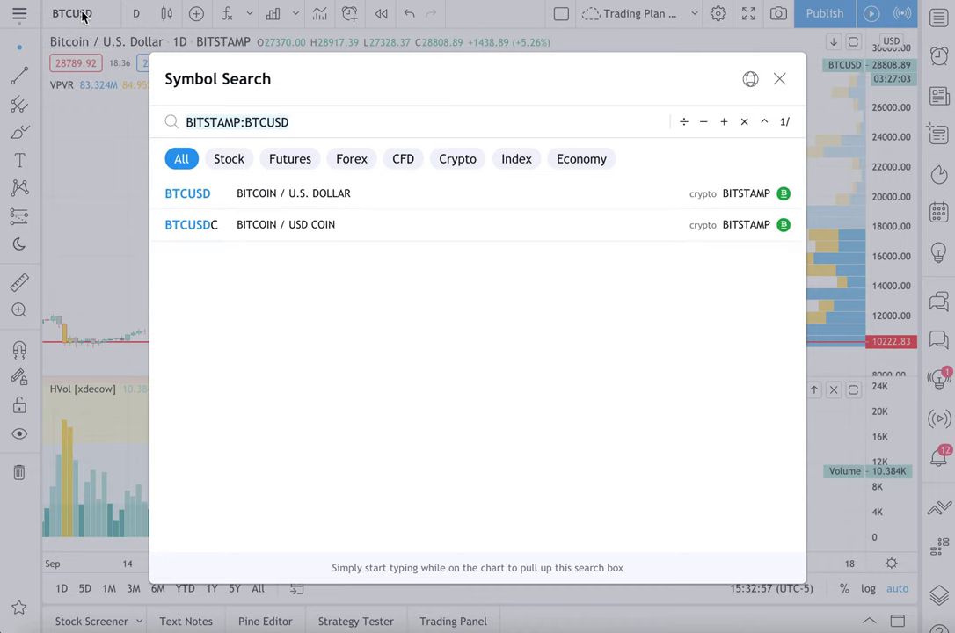
{"action": "type", "text": "SPY"}
{"action": "key", "text": "Return"}
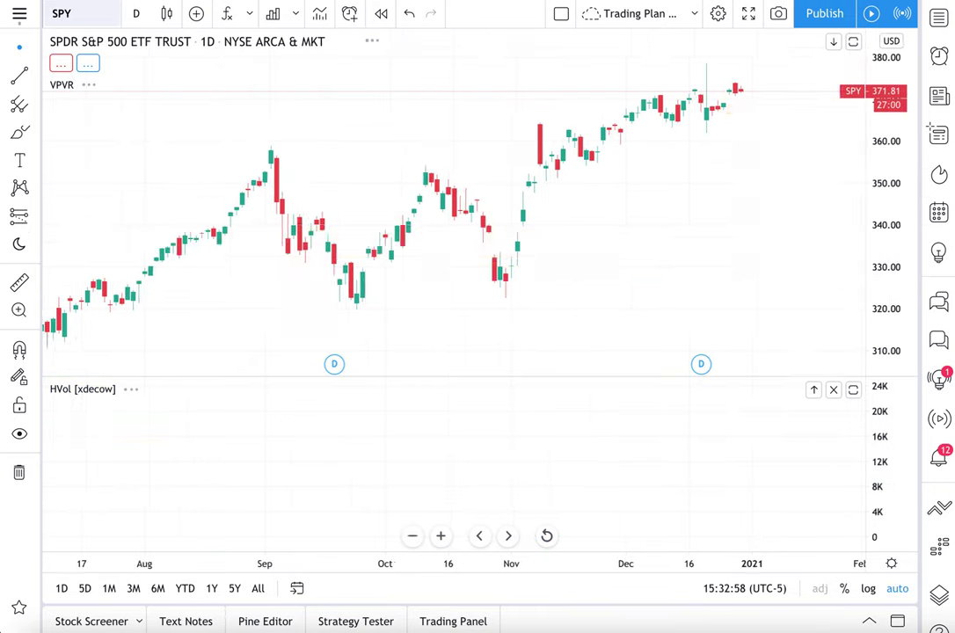
{"action": "left_click", "coordinate": [80, 14]}
{"action": "type", "text": "AAPL"}
{"action": "key", "text": "Return"}
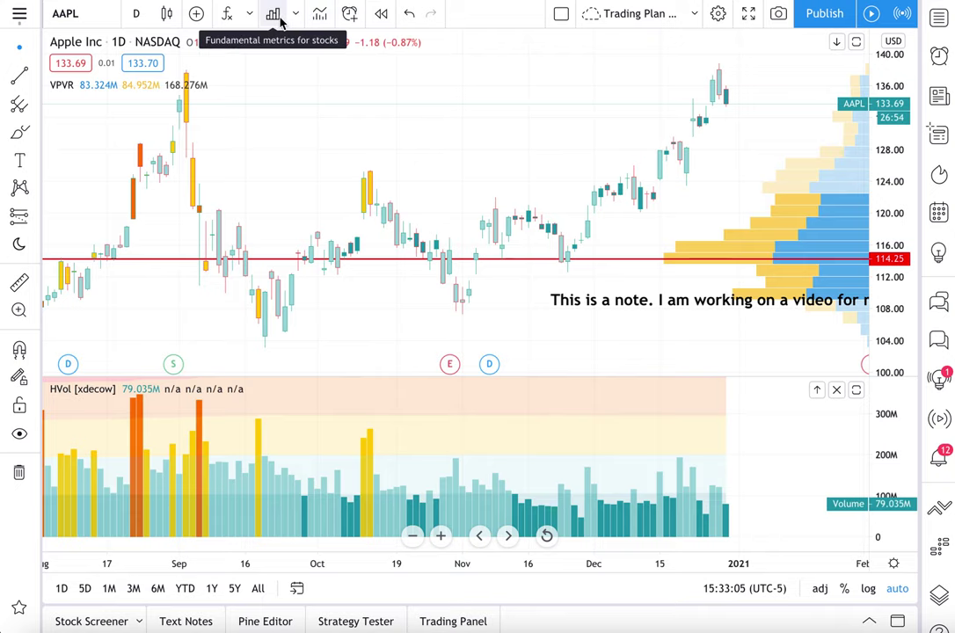
Look over the saved indicator templates and the chart layout options on the AAPL chart without applying anything
{"action": "left_click", "coordinate": [318, 16]}
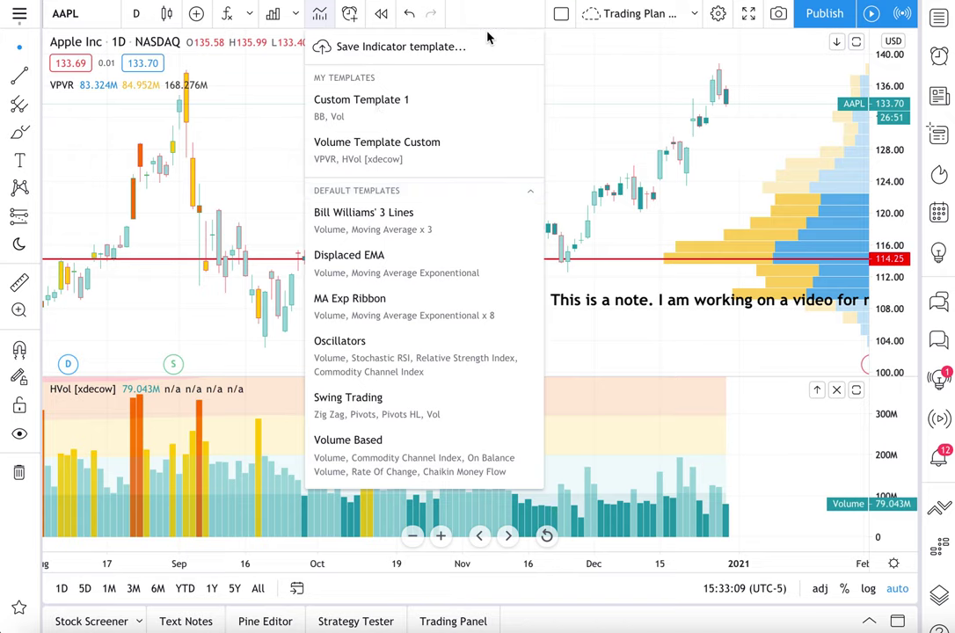
{"action": "left_click", "coordinate": [698, 16]}
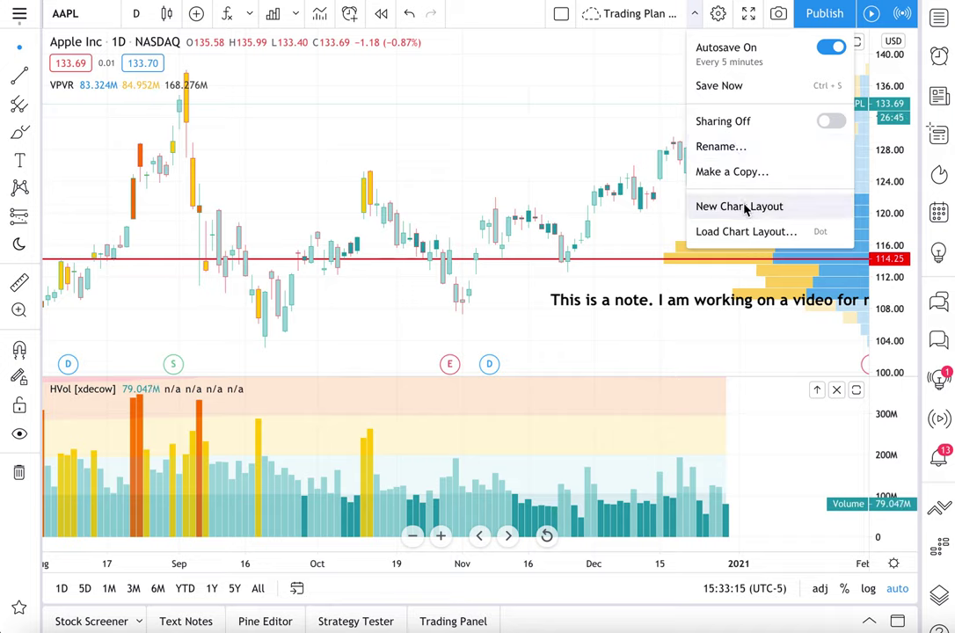
{"action": "left_click", "coordinate": [320, 18]}
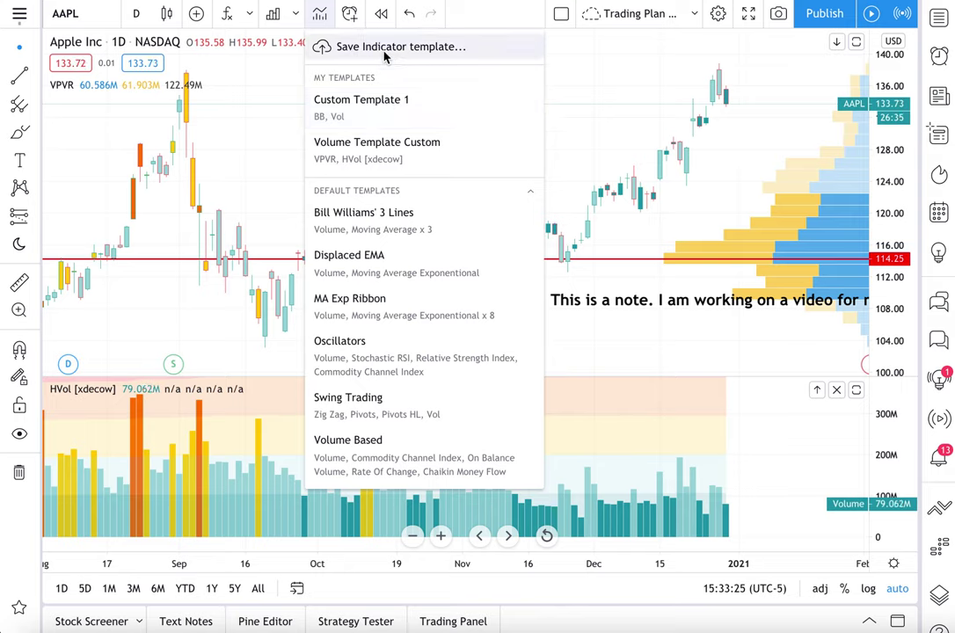
{"action": "left_click", "coordinate": [322, 17]}
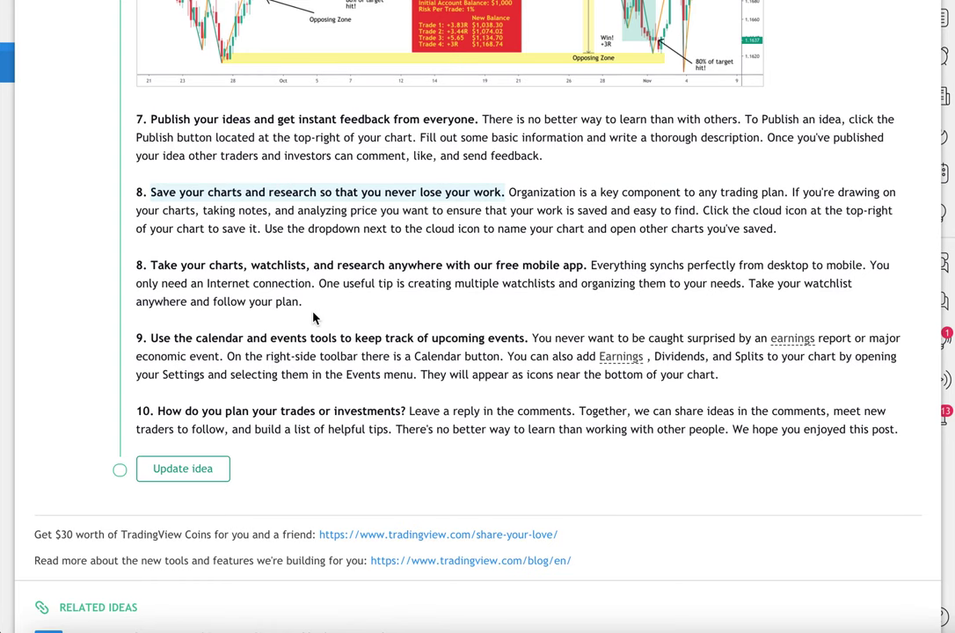
In the trading plan article, highlight the tip about taking charts, watchlists and research anywhere with the free mobile app
{"action": "scroll", "coordinate": [313, 318], "scroll_direction": "down", "scroll_amount": 1}
{"action": "scroll", "coordinate": [232, 343], "scroll_direction": "down", "scroll_amount": 2}
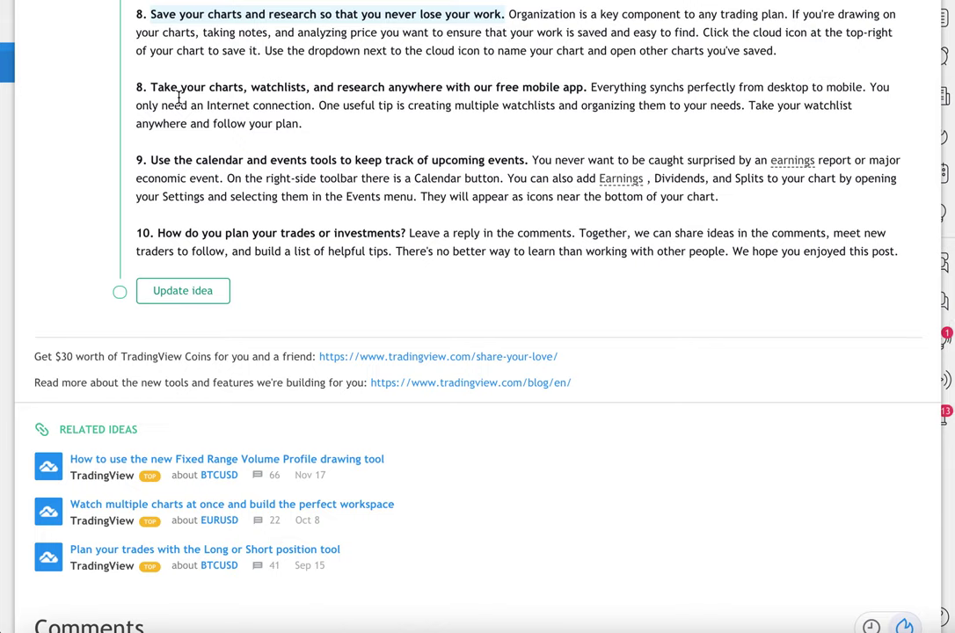
{"action": "scroll", "coordinate": [178, 97], "scroll_direction": "down", "scroll_amount": 1}
{"action": "left_click_drag", "start_coordinate": [151, 41], "coordinate": [578, 42]}
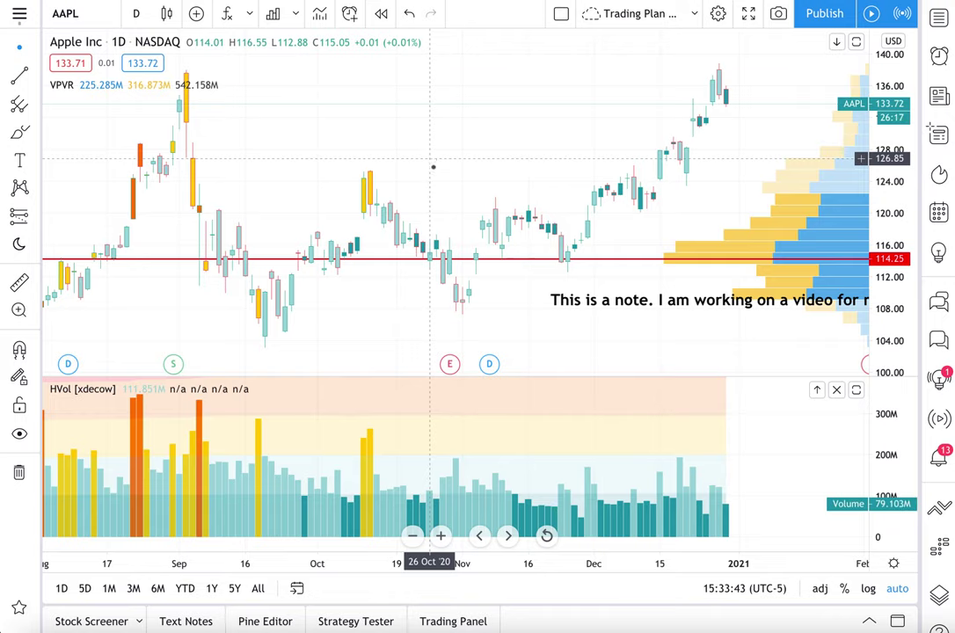
{"action": "scroll", "coordinate": [433, 166], "scroll_direction": "left", "scroll_amount": 3}
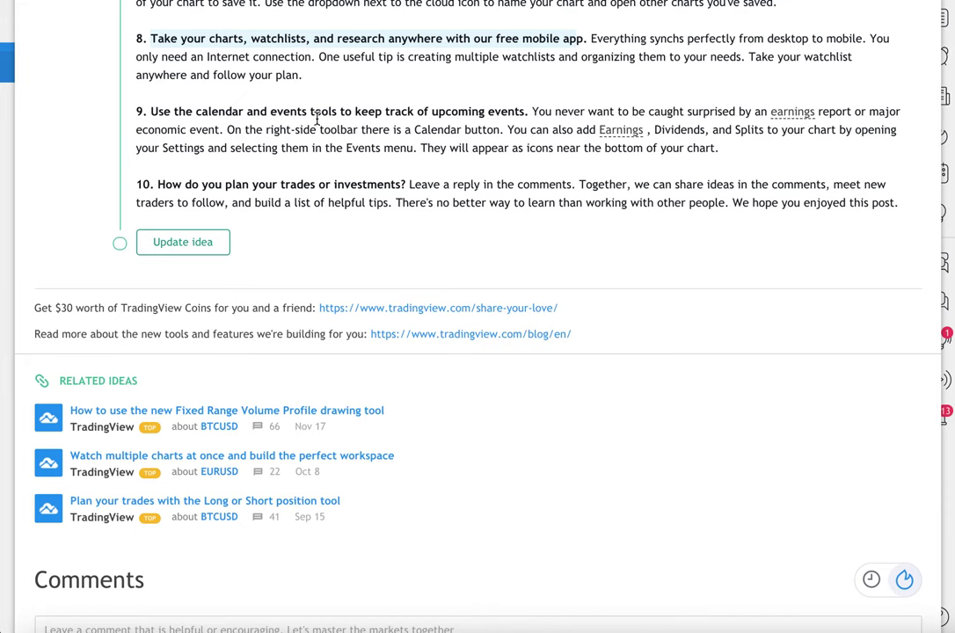
Go back to the article and highlight tip 9 about using the calendar and events tools to track upcoming events
{"action": "scroll", "coordinate": [317, 119], "scroll_direction": "up", "scroll_amount": 5}
{"action": "right_click", "coordinate": [277, 514]}
{"action": "left_click", "coordinate": [216, 500]}
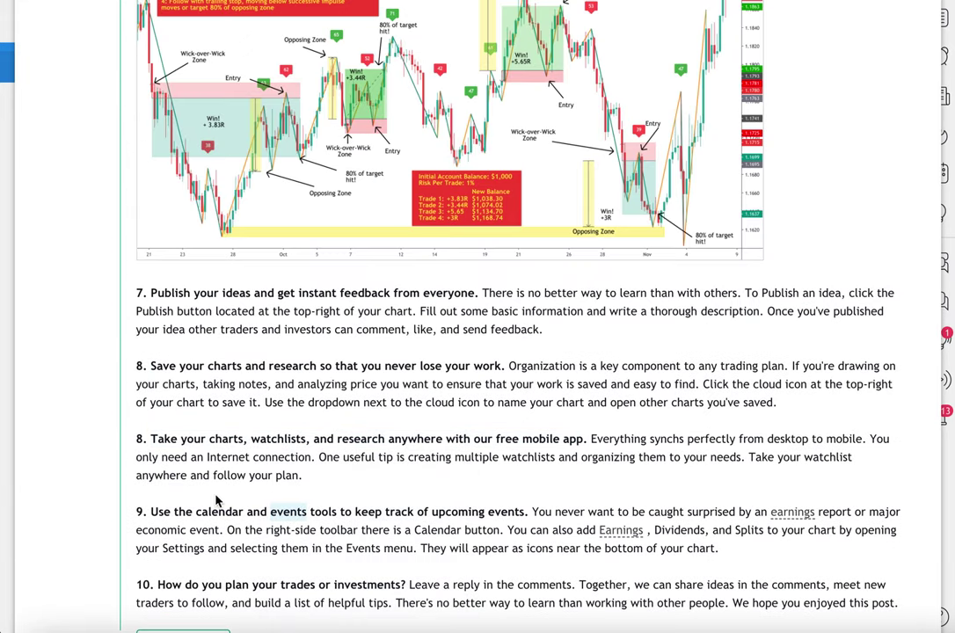
{"action": "left_click", "coordinate": [165, 515]}
{"action": "left_click_drag", "start_coordinate": [150, 516], "coordinate": [523, 516]}
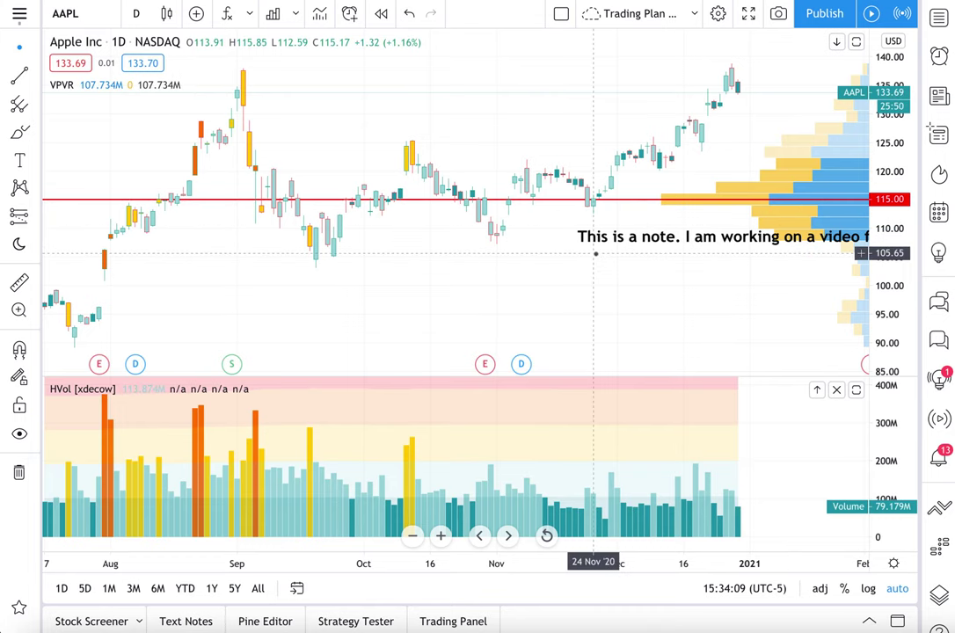
Open the calendars beside the AAPL chart and examine the upcoming events in the Economic Calendar
{"action": "left_click", "coordinate": [939, 213]}
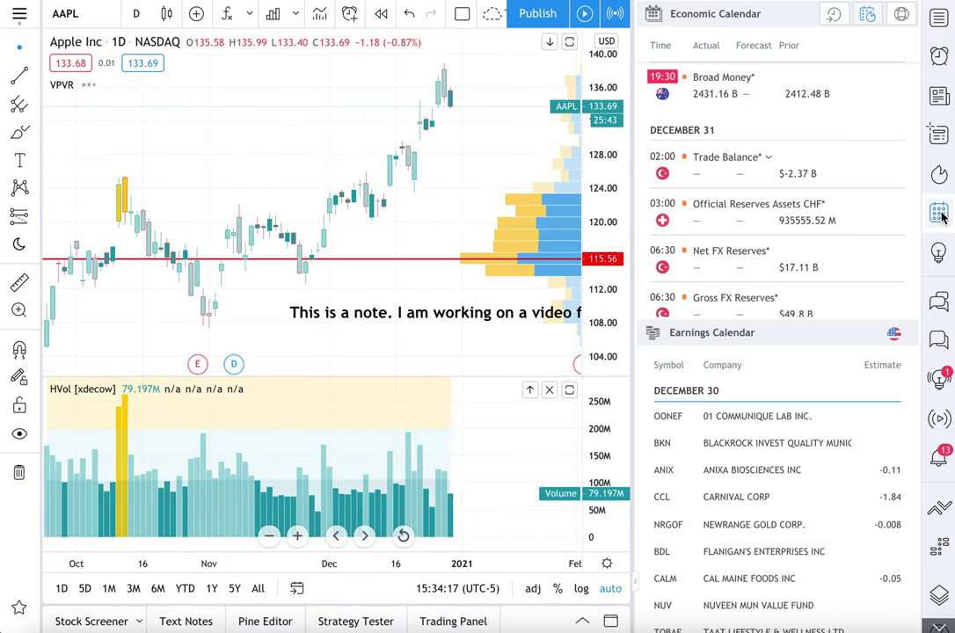
{"action": "scroll", "coordinate": [735, 210], "scroll_direction": "down", "scroll_amount": 3}
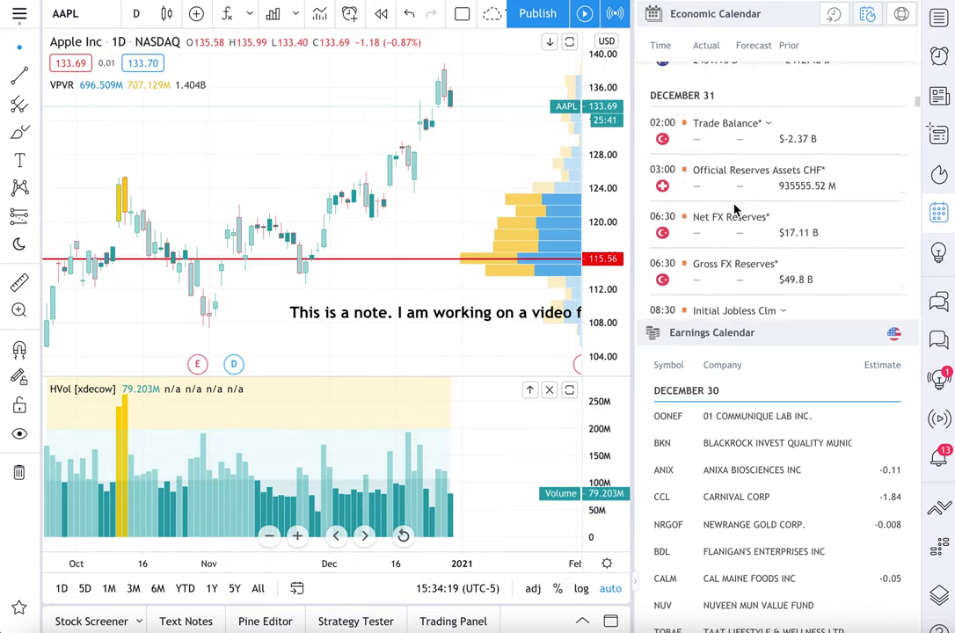
{"action": "scroll", "coordinate": [736, 212], "scroll_direction": "up", "scroll_amount": 4}
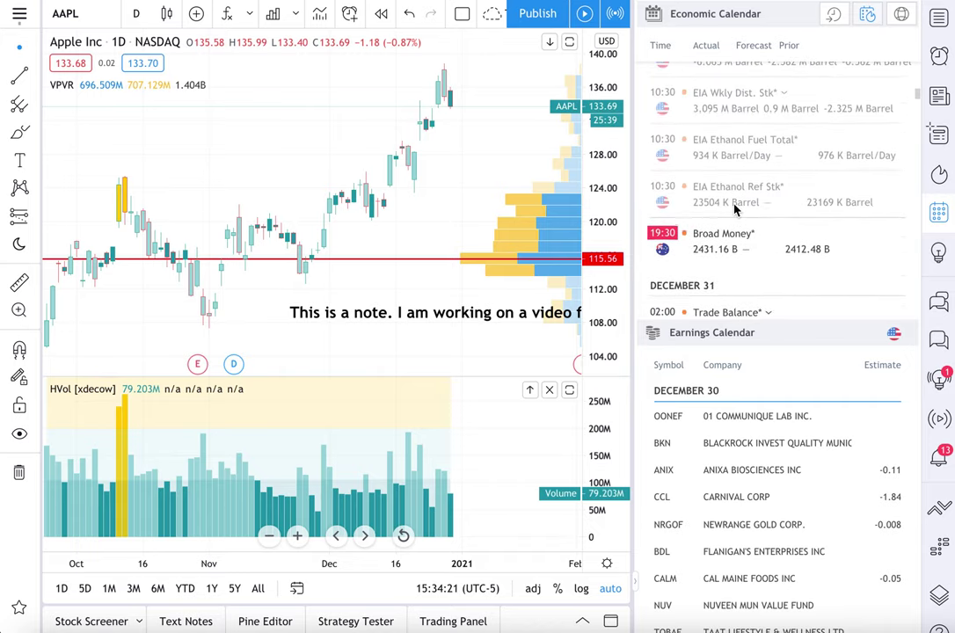
{"action": "scroll", "coordinate": [736, 211], "scroll_direction": "down", "scroll_amount": 1}
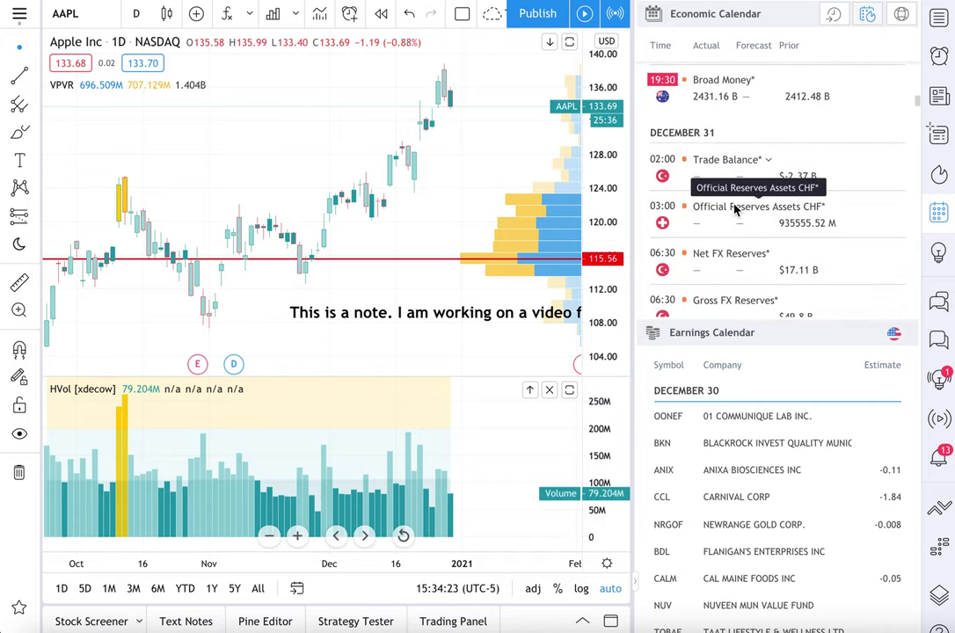
{"action": "scroll", "coordinate": [727, 225], "scroll_direction": "down", "scroll_amount": 2}
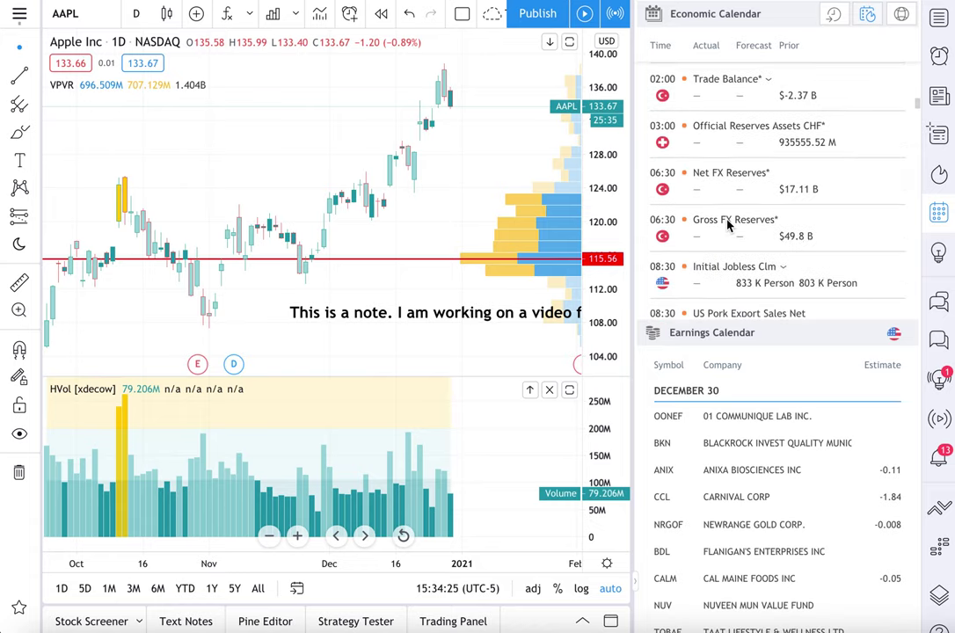
{"action": "scroll", "coordinate": [727, 226], "scroll_direction": "down", "scroll_amount": 6}
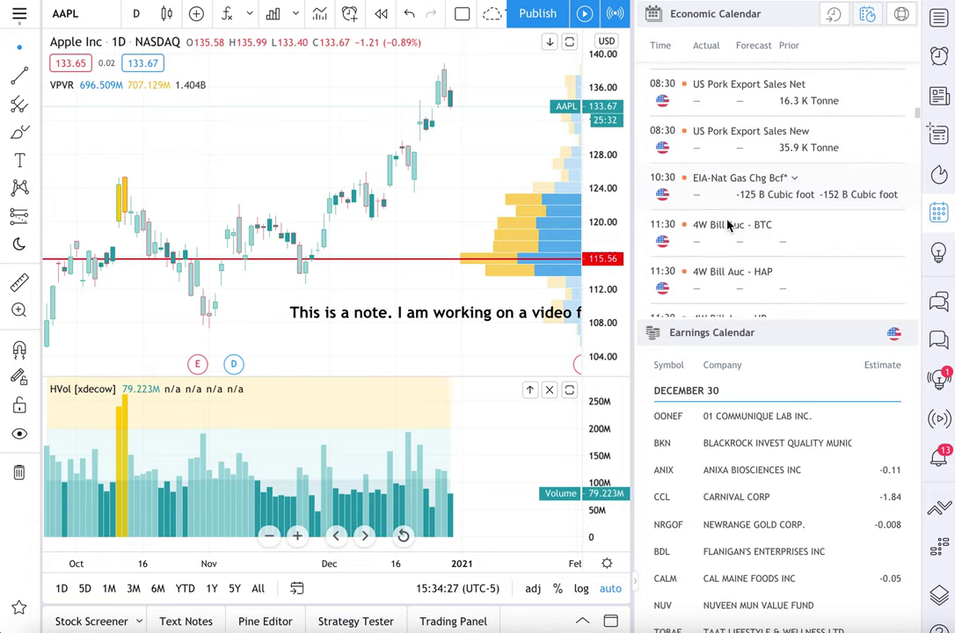
{"action": "scroll", "coordinate": [727, 225], "scroll_direction": "up", "scroll_amount": 5}
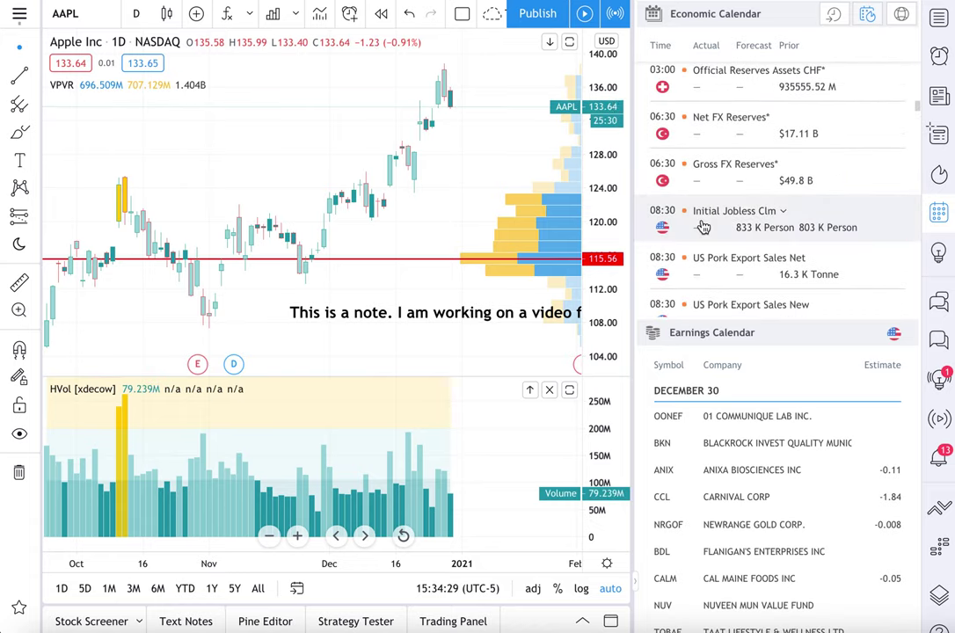
{"action": "scroll", "coordinate": [702, 227], "scroll_direction": "down", "scroll_amount": 14}
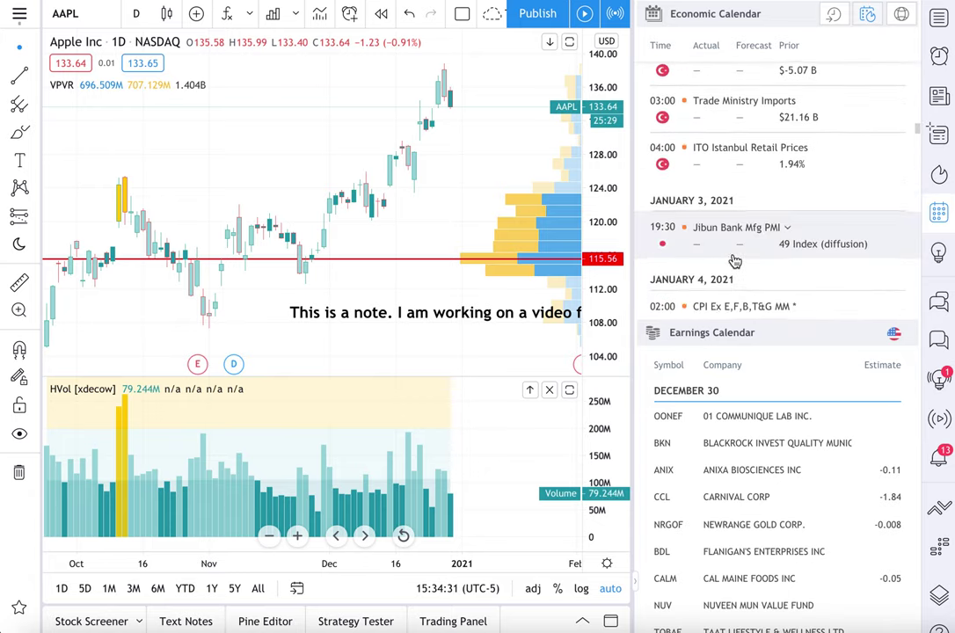
{"action": "scroll", "coordinate": [721, 220], "scroll_direction": "down", "scroll_amount": 7}
{"action": "scroll", "coordinate": [695, 132], "scroll_direction": "up", "scroll_amount": 3}
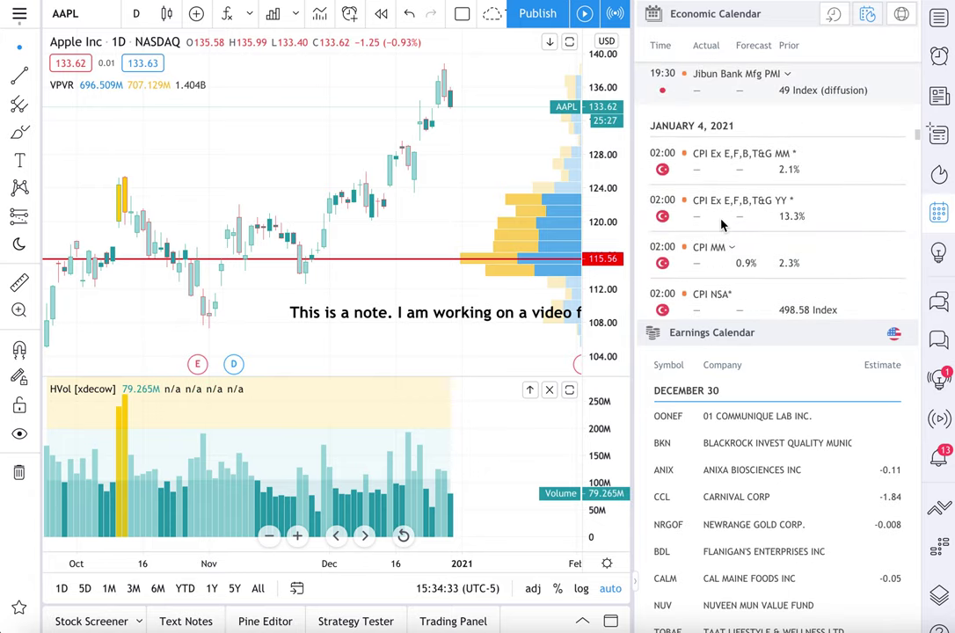
Examine the January 4, 2021 releases in the Economic Calendar and return to the December 31 events
{"action": "scroll", "coordinate": [721, 224], "scroll_direction": "down", "scroll_amount": 10}
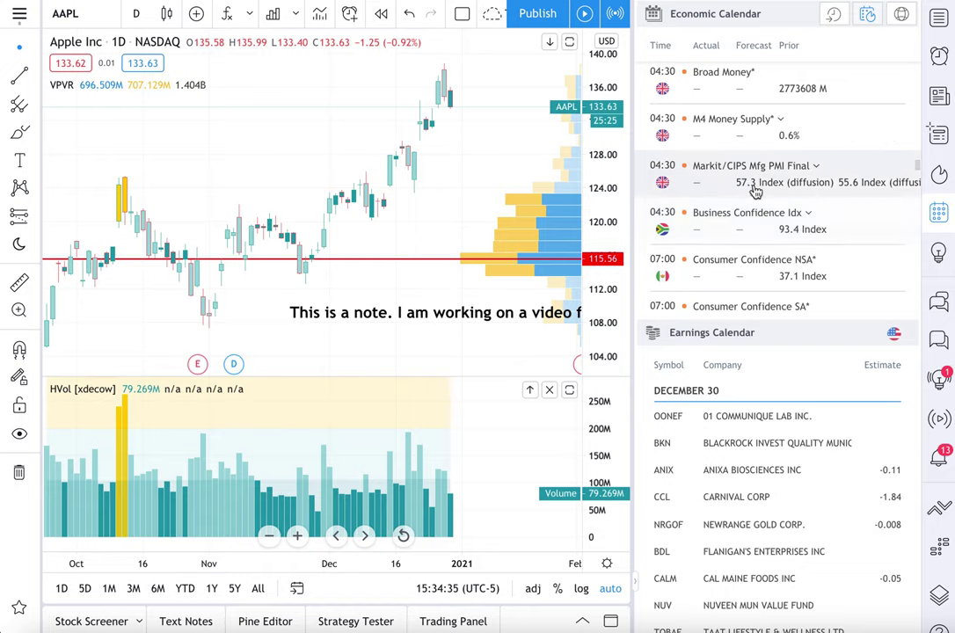
{"action": "scroll", "coordinate": [769, 220], "scroll_direction": "down", "scroll_amount": 5}
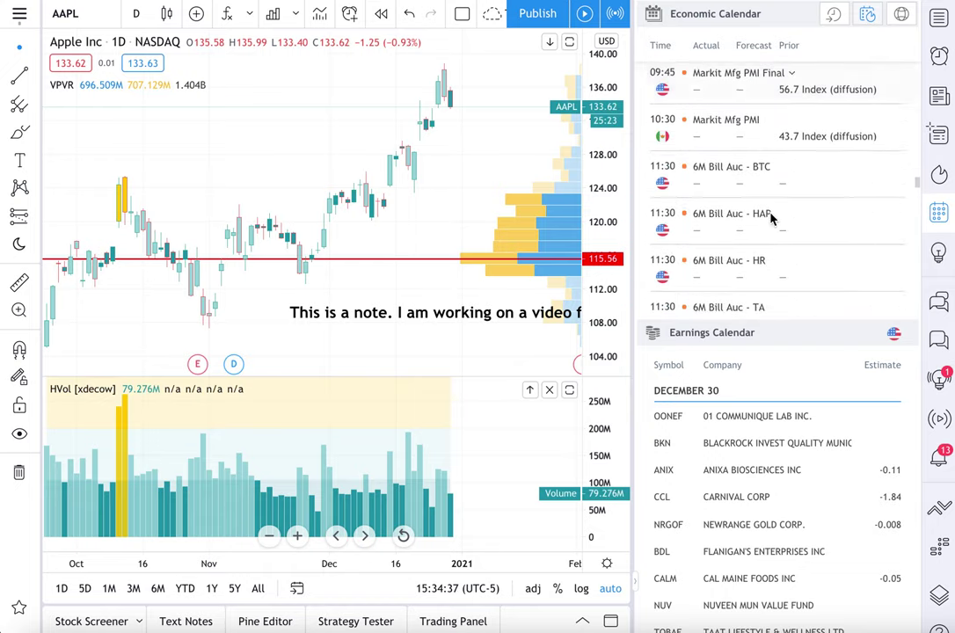
{"action": "scroll", "coordinate": [765, 233], "scroll_direction": "down", "scroll_amount": 10}
{"action": "scroll", "coordinate": [793, 170], "scroll_direction": "up", "scroll_amount": 6}
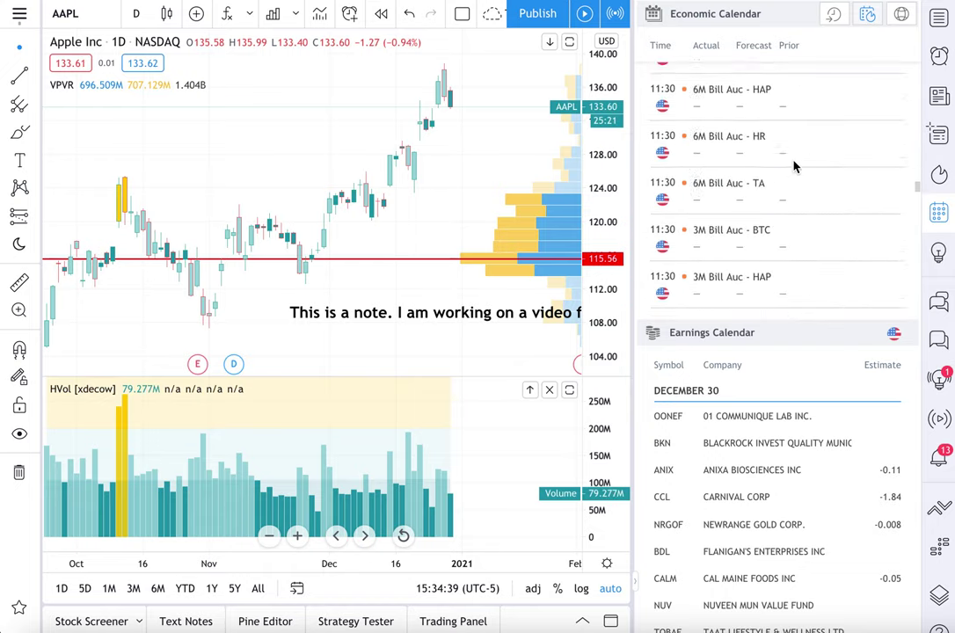
{"action": "scroll", "coordinate": [793, 167], "scroll_direction": "up", "scroll_amount": 15}
{"action": "scroll", "coordinate": [795, 169], "scroll_direction": "down", "scroll_amount": 3}
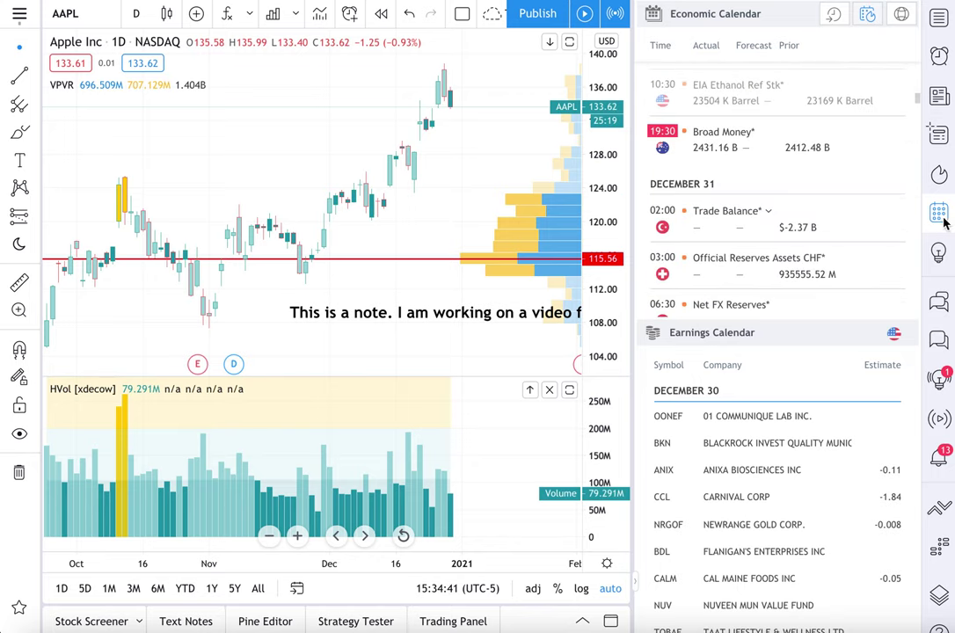
Hide the calendars and bring them back beside the AAPL chart
{"action": "left_click", "coordinate": [940, 217]}
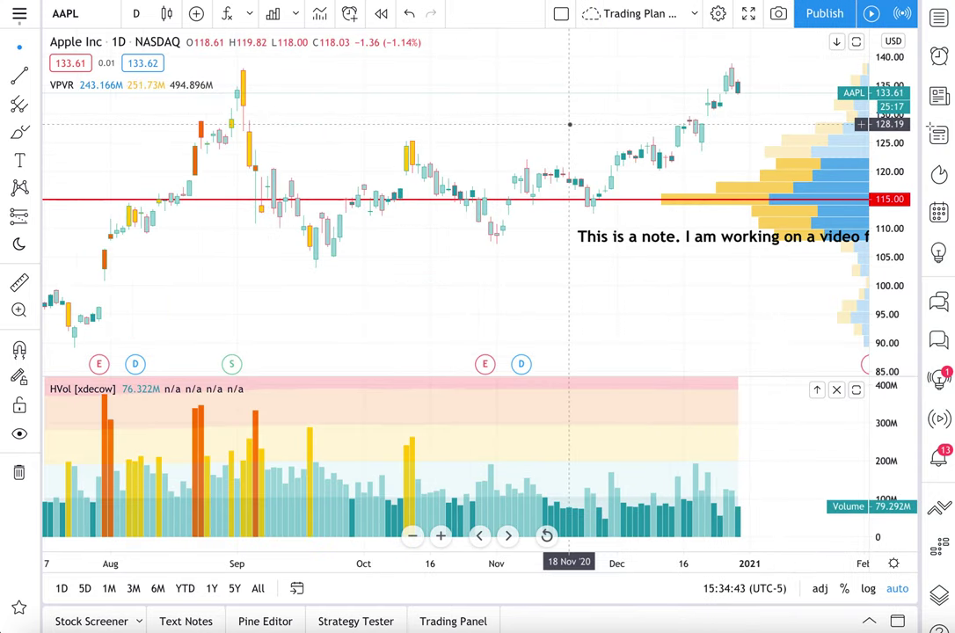
{"action": "left_click", "coordinate": [939, 215]}
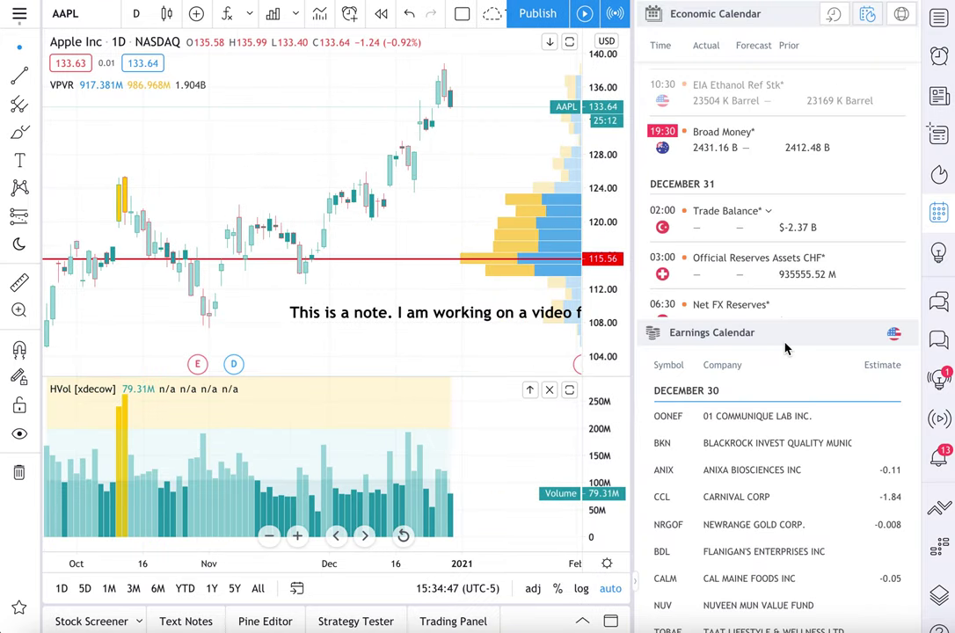
{"action": "scroll", "coordinate": [803, 168], "scroll_direction": "down", "scroll_amount": 1}
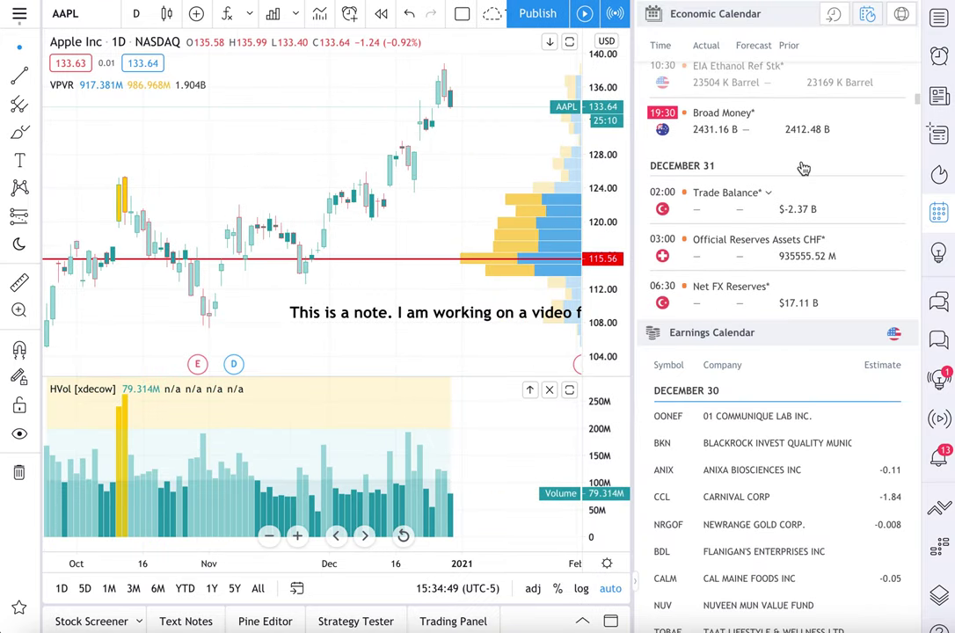
Add China, Indonesia and the Philippines from the Asia Pacific group to the Economic Calendar's country filter and view the resulting events
{"action": "left_click", "coordinate": [907, 16]}
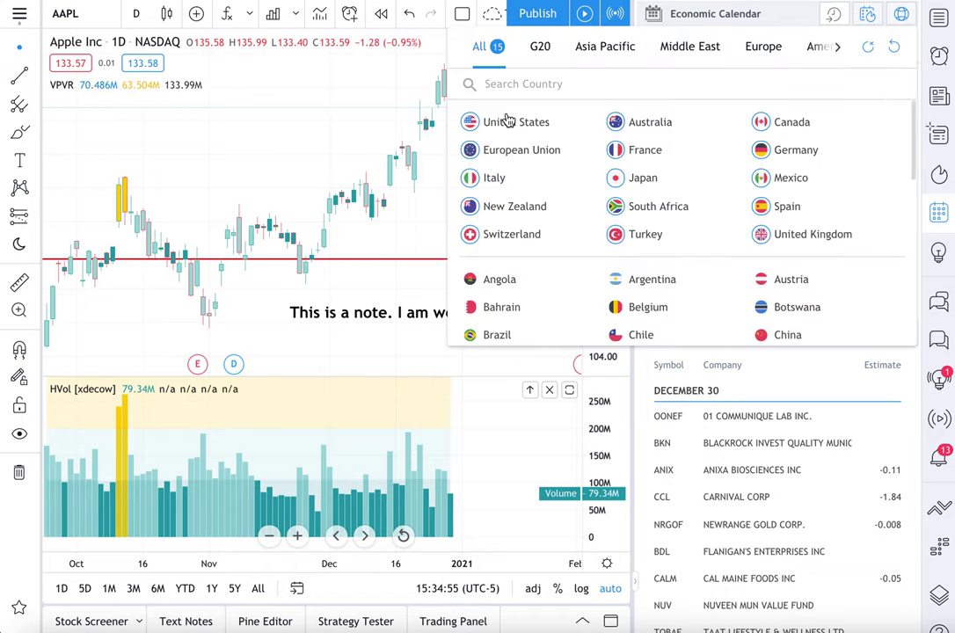
{"action": "left_click", "coordinate": [543, 51]}
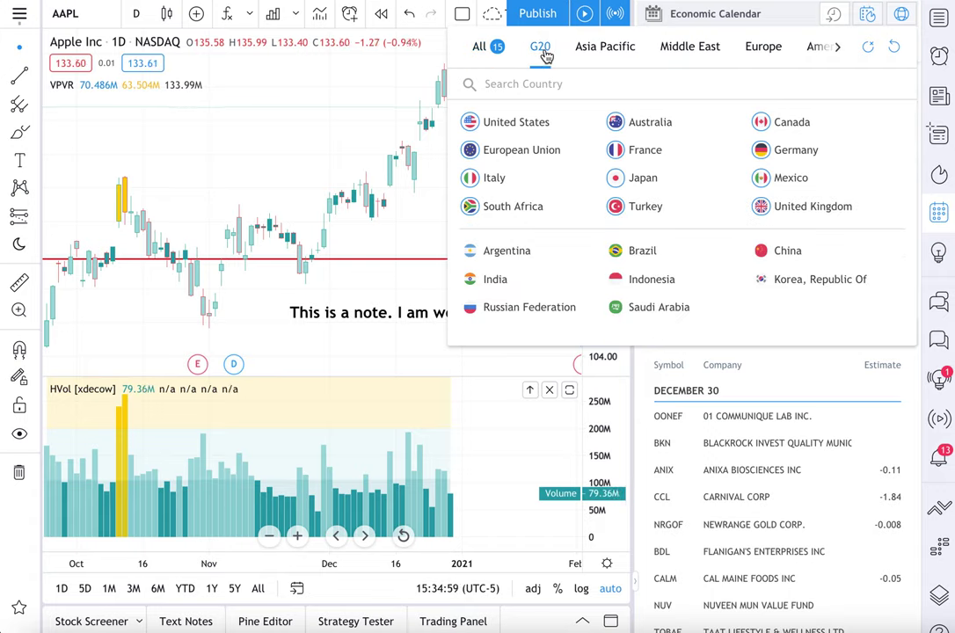
{"action": "left_click", "coordinate": [616, 53]}
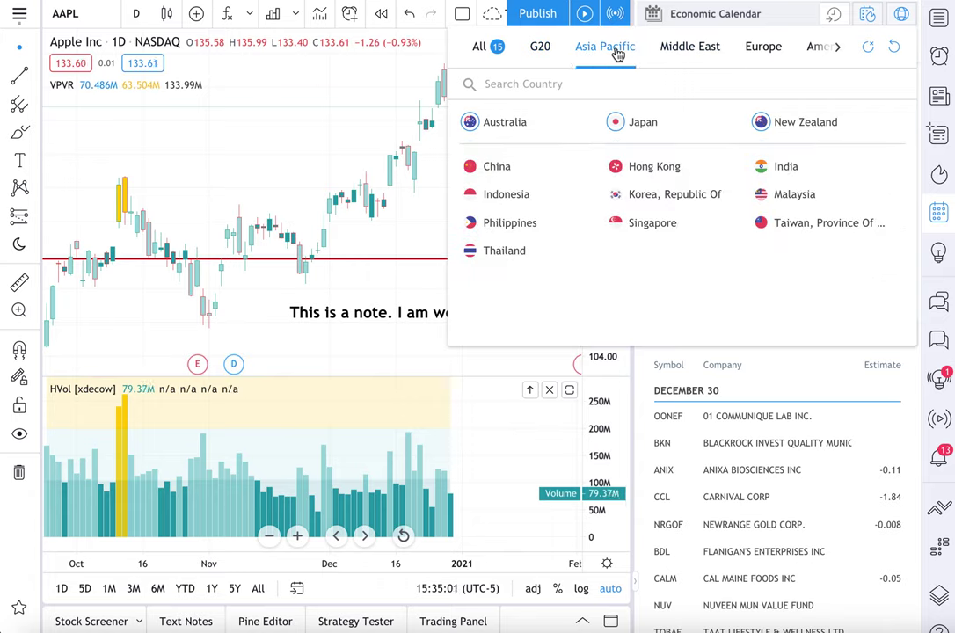
{"action": "left_click", "coordinate": [474, 170]}
{"action": "left_click", "coordinate": [472, 197]}
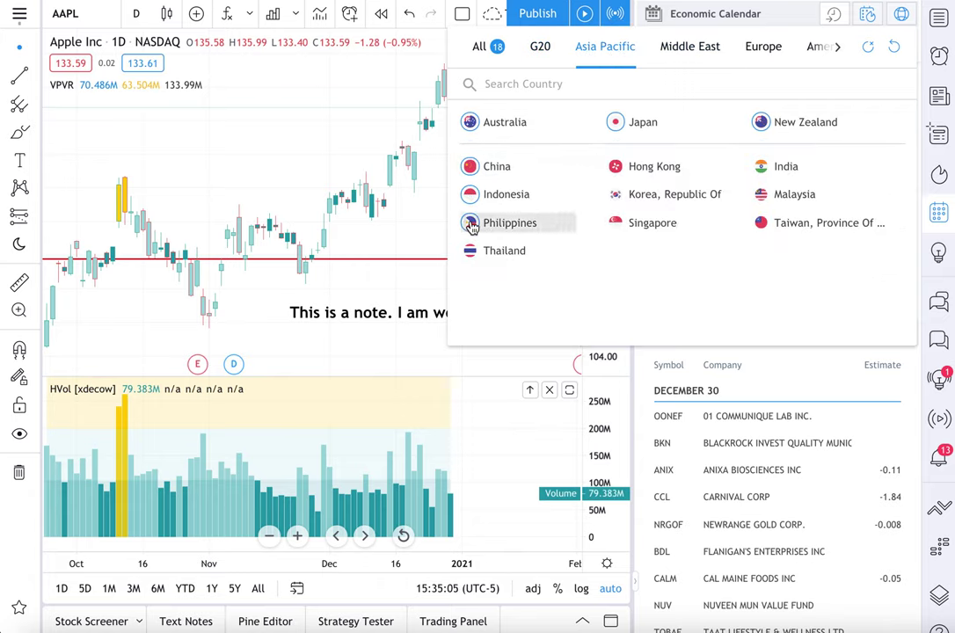
{"action": "left_click", "coordinate": [497, 223]}
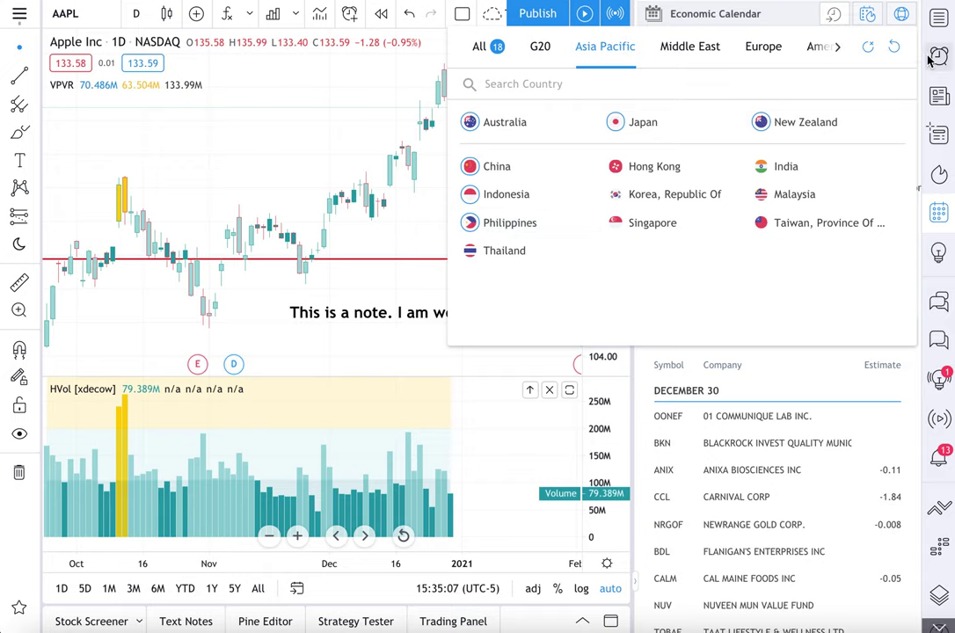
{"action": "left_click", "coordinate": [899, 17]}
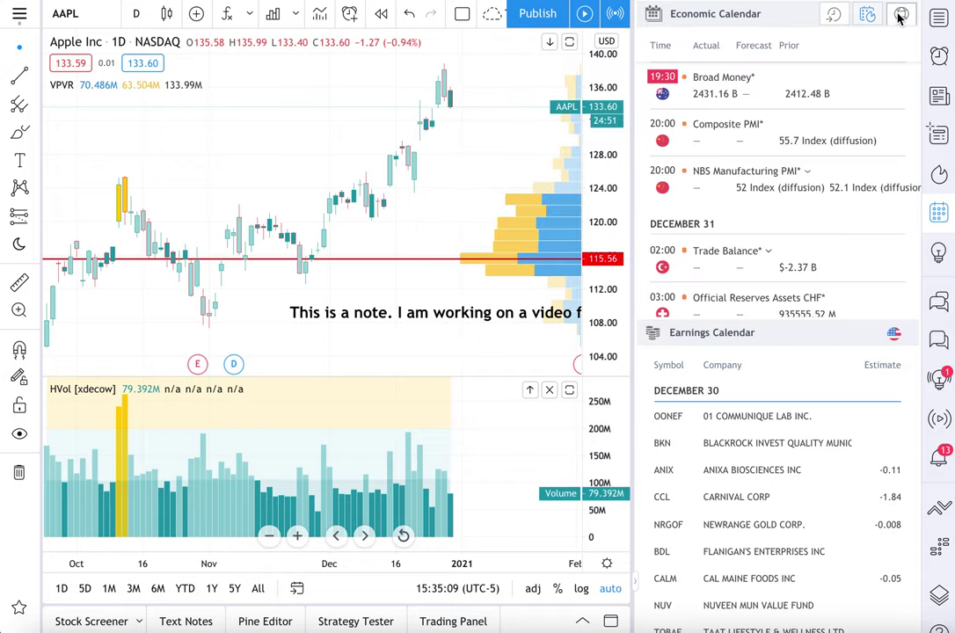
{"action": "scroll", "coordinate": [678, 268], "scroll_direction": "down", "scroll_amount": 4}
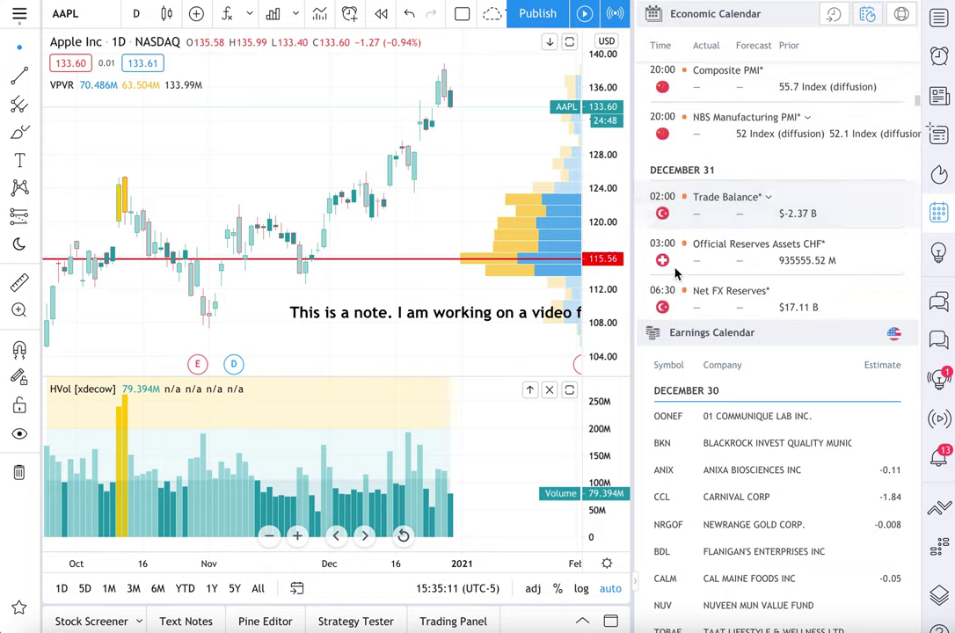
{"action": "scroll", "coordinate": [653, 207], "scroll_direction": "up", "scroll_amount": 3}
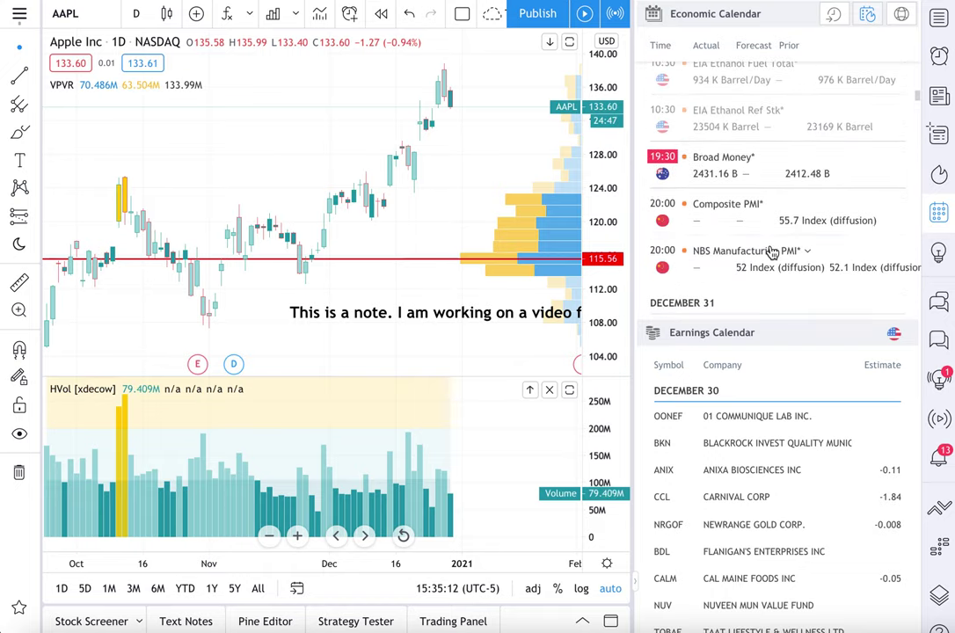
Look over the Americas group in the Economic Calendar's country filter and reset the country selection to its default
{"action": "left_click", "coordinate": [905, 15]}
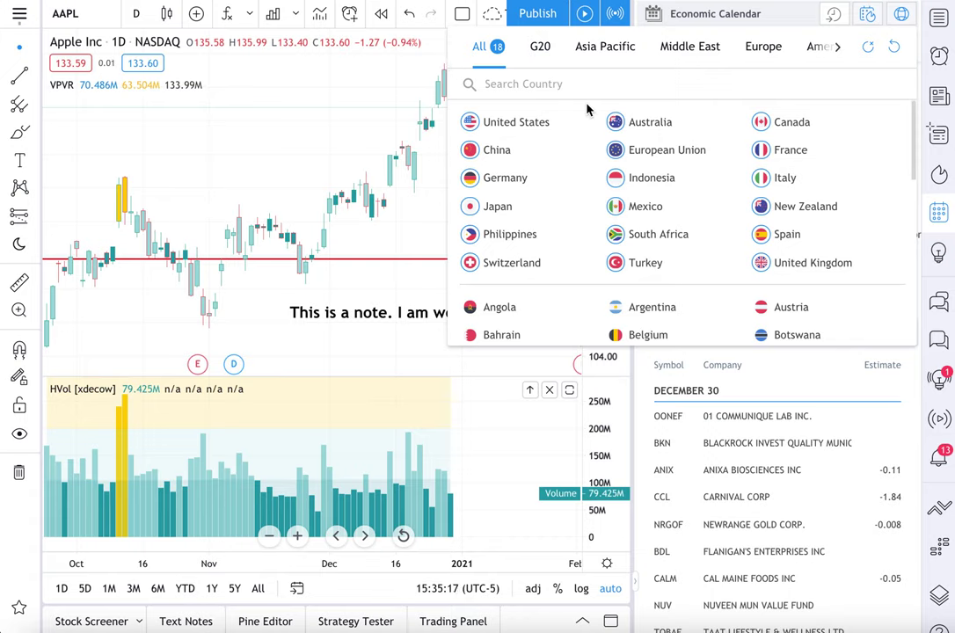
{"action": "left_click", "coordinate": [838, 51]}
{"action": "left_click", "coordinate": [792, 49]}
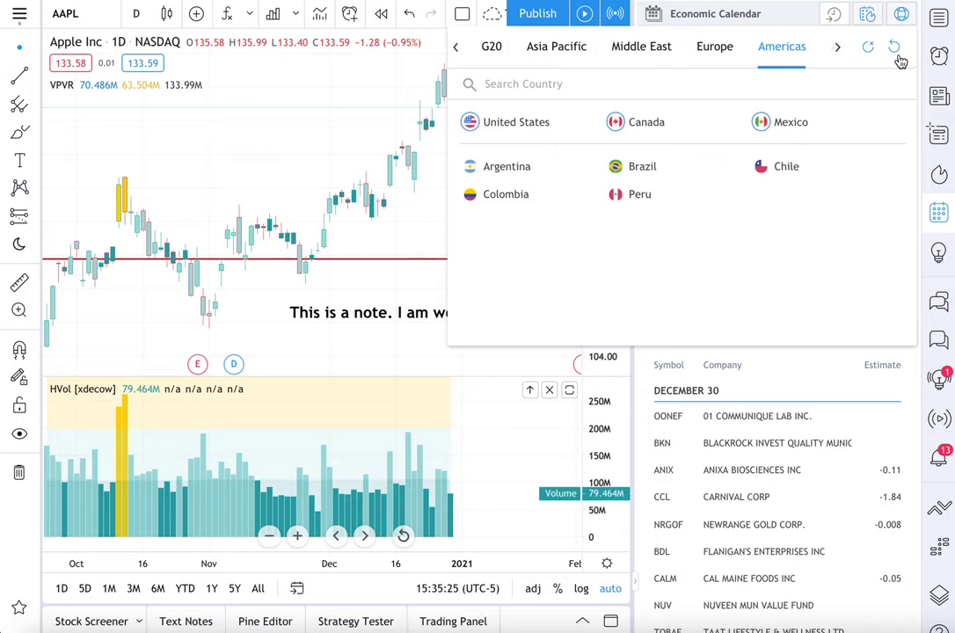
{"action": "left_click", "coordinate": [901, 14]}
{"action": "left_click", "coordinate": [903, 18]}
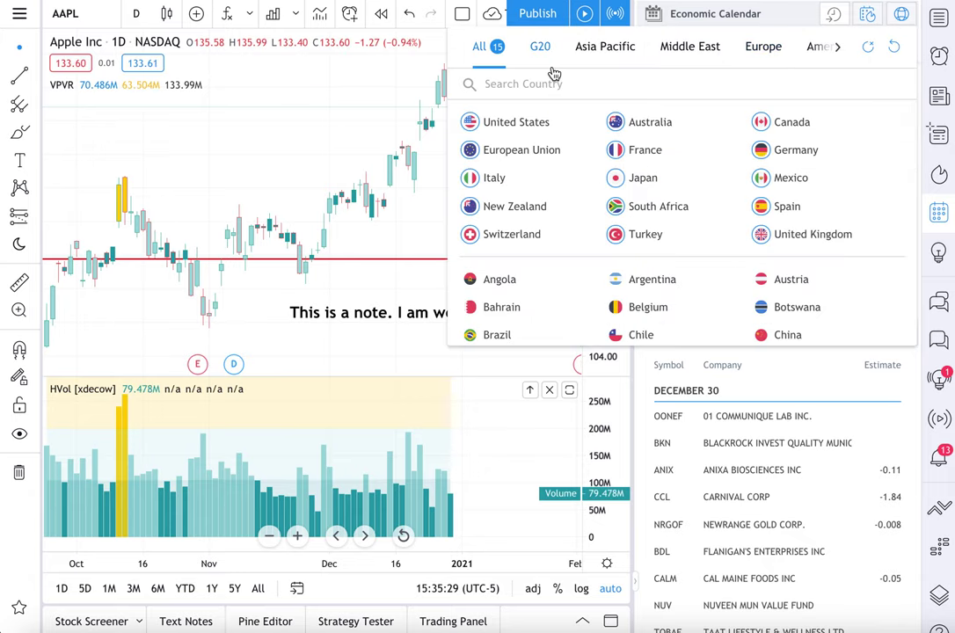
Limit the Economic Calendar to the United States and European Union by deselecting all other selected countries
{"action": "left_click", "coordinate": [473, 176]}
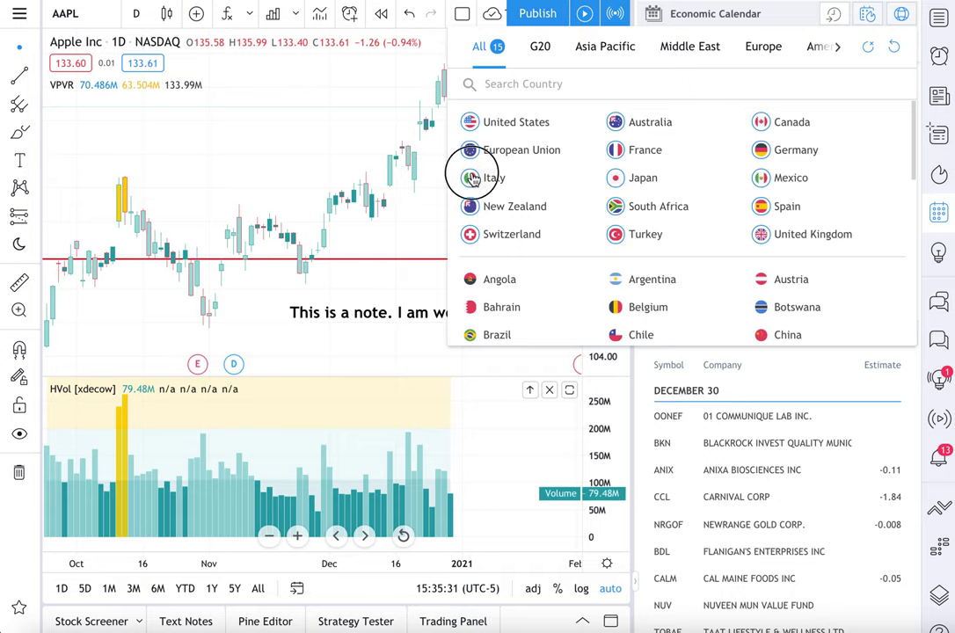
{"action": "left_click", "coordinate": [473, 207]}
{"action": "left_click", "coordinate": [520, 238]}
{"action": "left_click", "coordinate": [620, 236]}
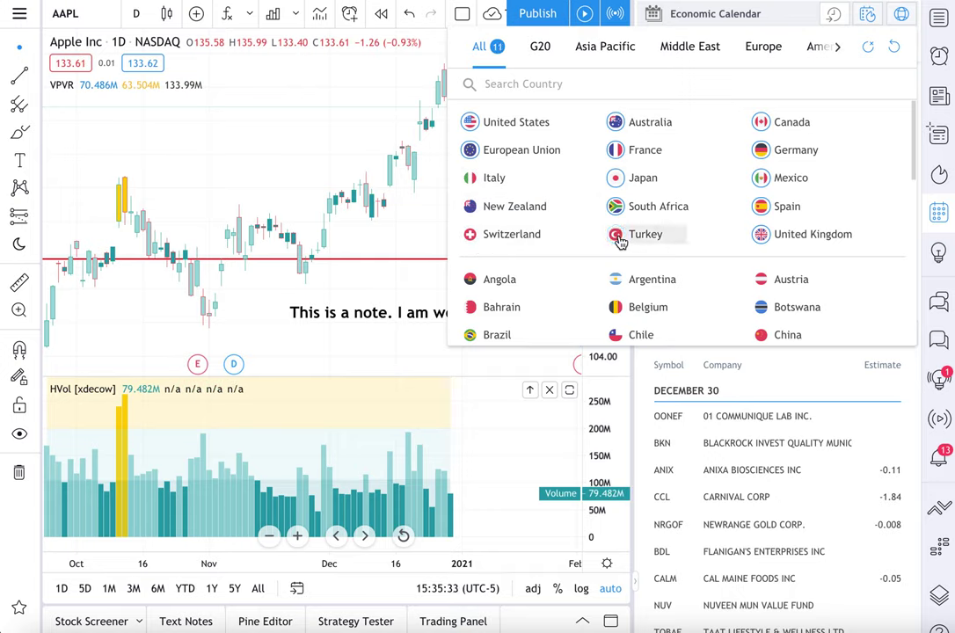
{"action": "left_click", "coordinate": [618, 208]}
{"action": "left_click", "coordinate": [619, 178]}
{"action": "left_click", "coordinate": [620, 151]}
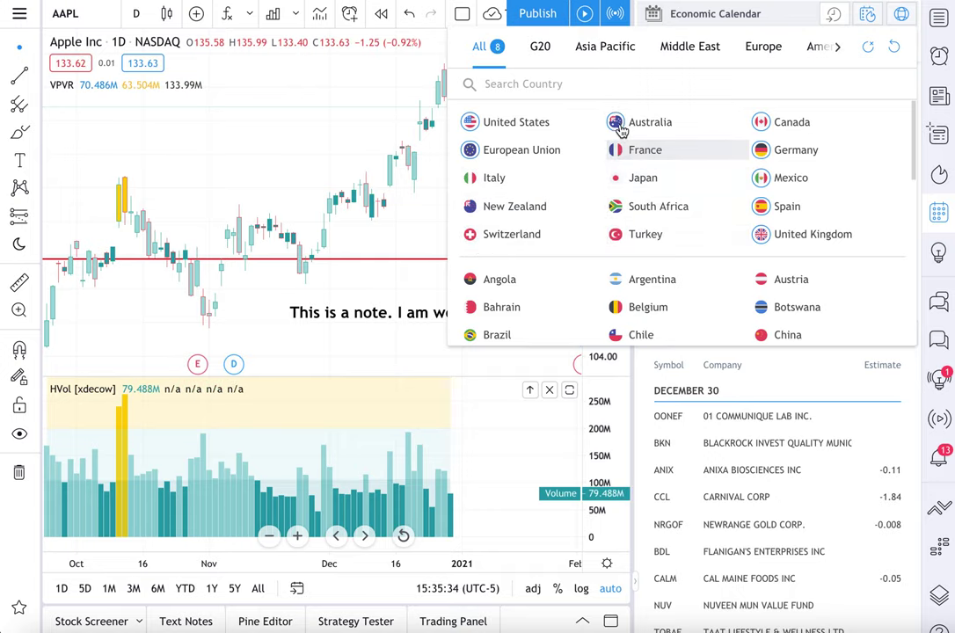
{"action": "left_click", "coordinate": [619, 124]}
{"action": "left_click", "coordinate": [756, 151]}
{"action": "left_click", "coordinate": [763, 206]}
{"action": "left_click", "coordinate": [764, 180]}
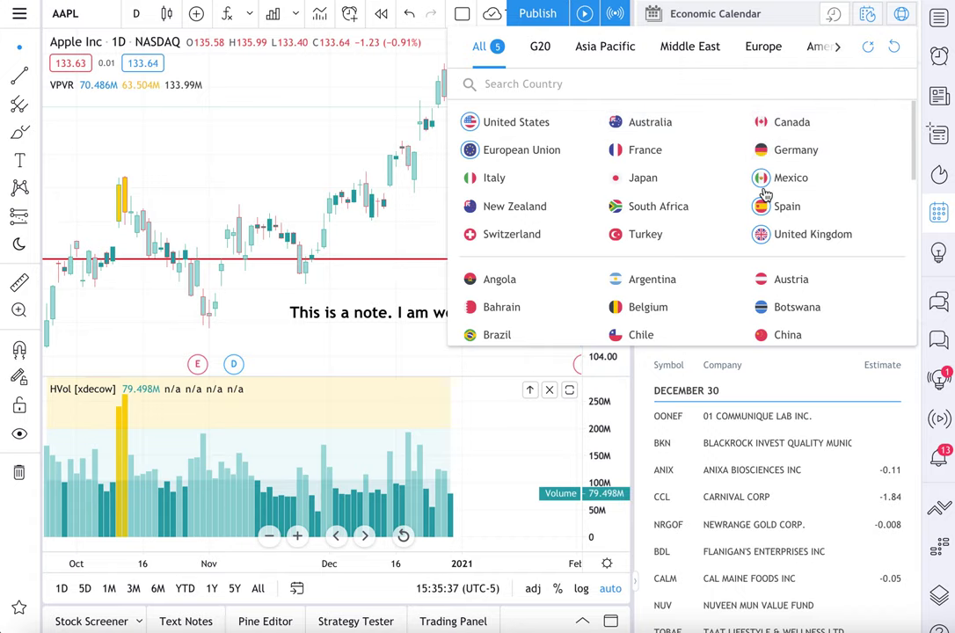
{"action": "left_click", "coordinate": [761, 207]}
{"action": "left_click", "coordinate": [765, 235]}
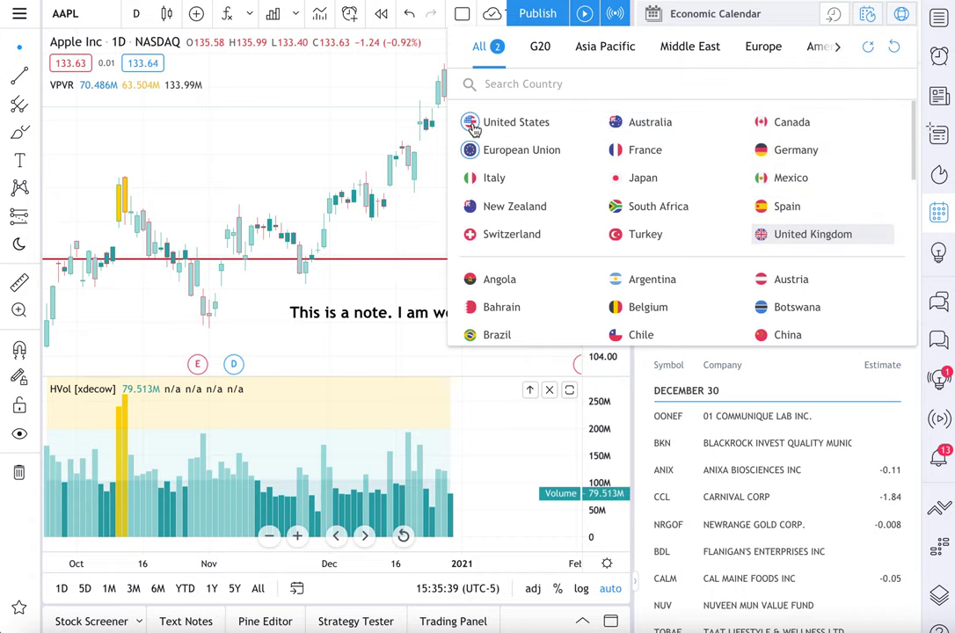
{"action": "left_click", "coordinate": [902, 16]}
Examine the filtered Economic Calendar events and the upcoming company reports with their estimates in the Earnings Calendar
{"action": "scroll", "coordinate": [677, 176], "scroll_direction": "down", "scroll_amount": 3}
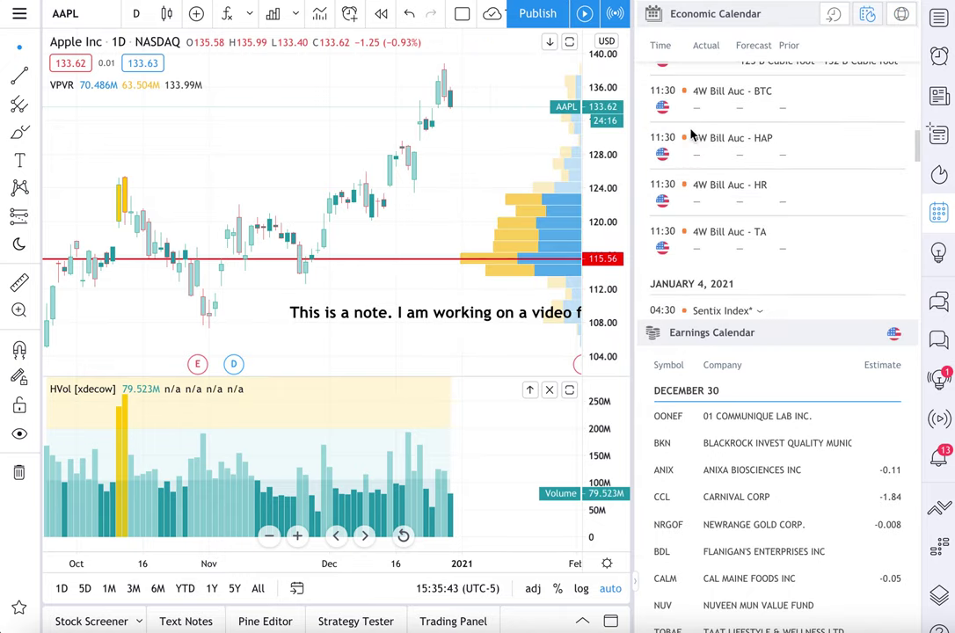
{"action": "scroll", "coordinate": [662, 155], "scroll_direction": "down", "scroll_amount": 3}
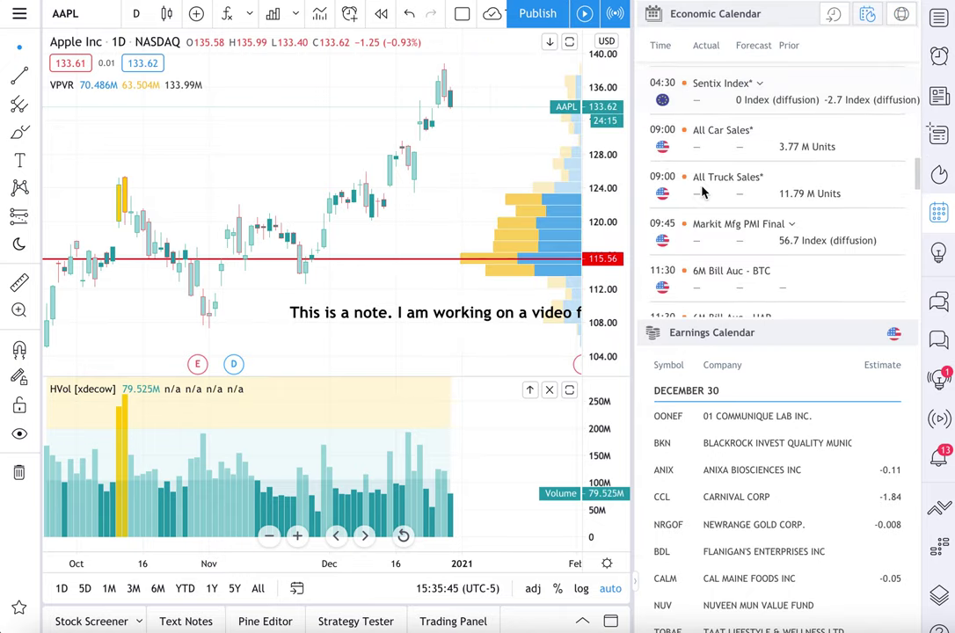
{"action": "scroll", "coordinate": [754, 200], "scroll_direction": "down", "scroll_amount": 3}
{"action": "scroll", "coordinate": [754, 201], "scroll_direction": "up", "scroll_amount": 10}
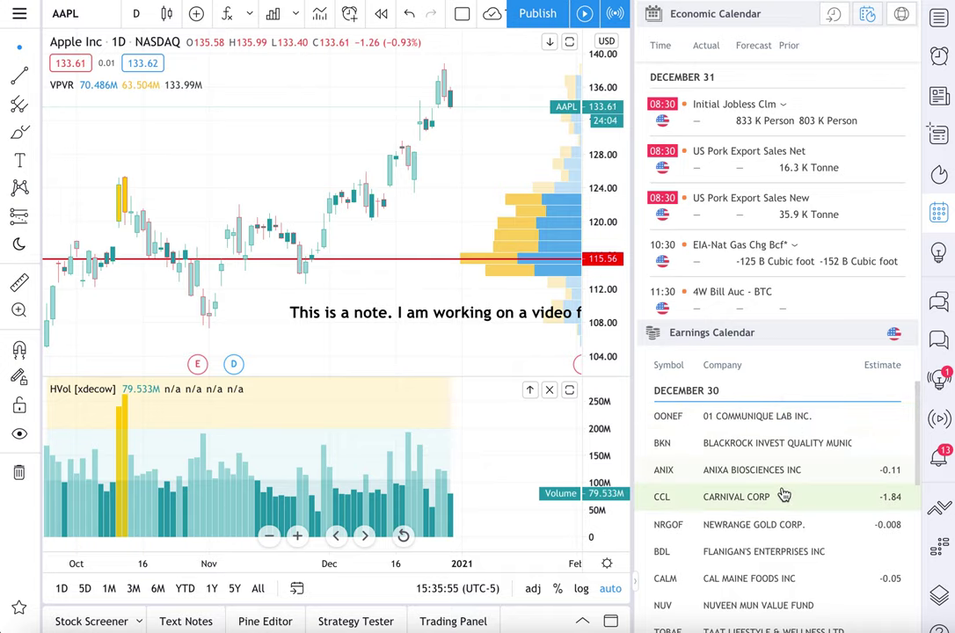
{"action": "scroll", "coordinate": [783, 433], "scroll_direction": "down", "scroll_amount": 10}
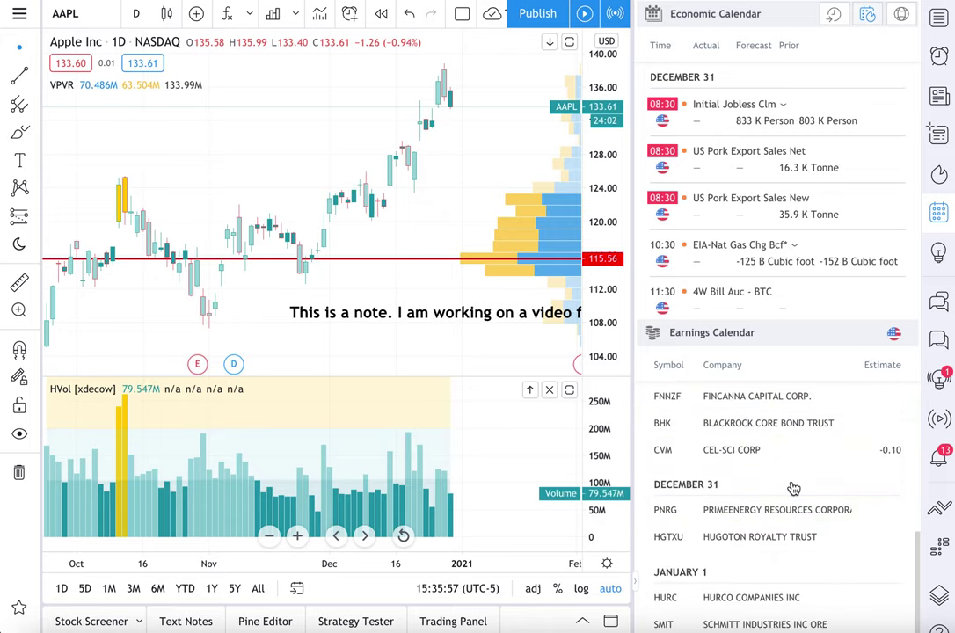
{"action": "scroll", "coordinate": [790, 492], "scroll_direction": "up", "scroll_amount": 10}
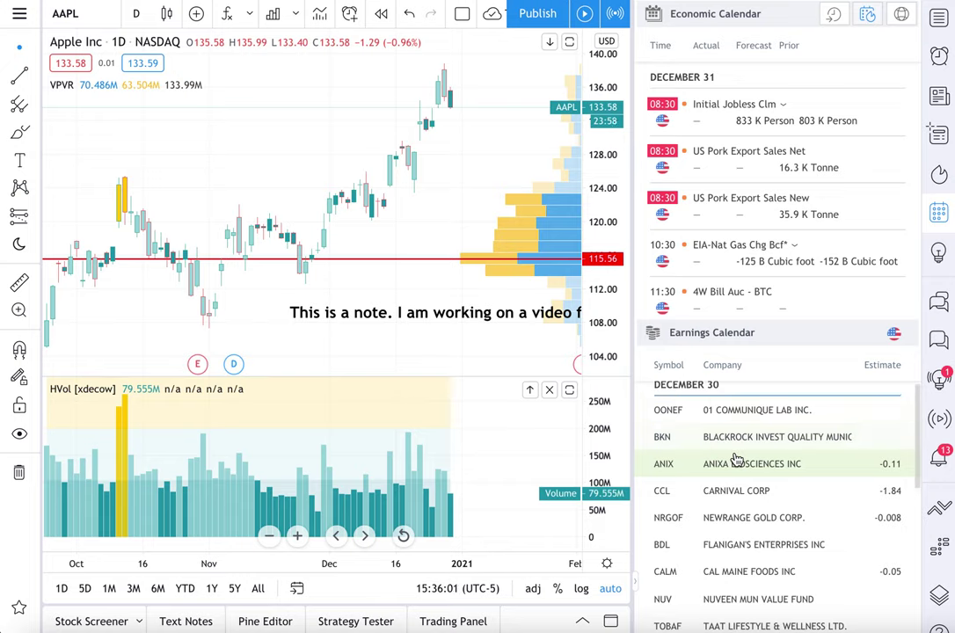
{"action": "scroll", "coordinate": [735, 458], "scroll_direction": "down", "scroll_amount": 1}
{"action": "scroll", "coordinate": [916, 482], "scroll_direction": "up", "scroll_amount": 1}
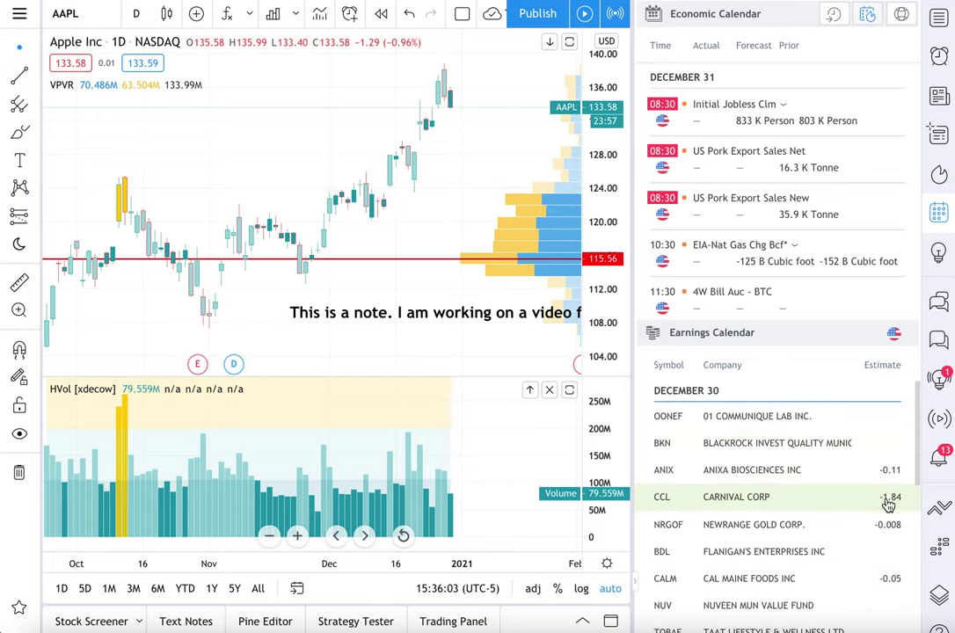
Bring up the charts of ANIX, BKN, NRGOF, BDL, CUK and finally MFGP one after another from the Earnings Calendar
{"action": "left_click", "coordinate": [767, 484]}
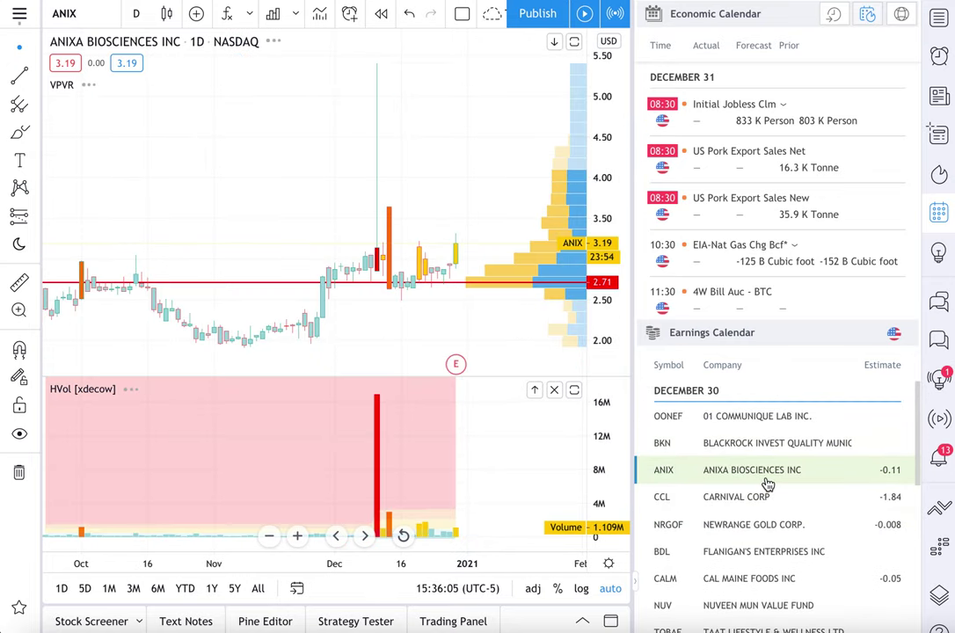
{"action": "left_click", "coordinate": [763, 446]}
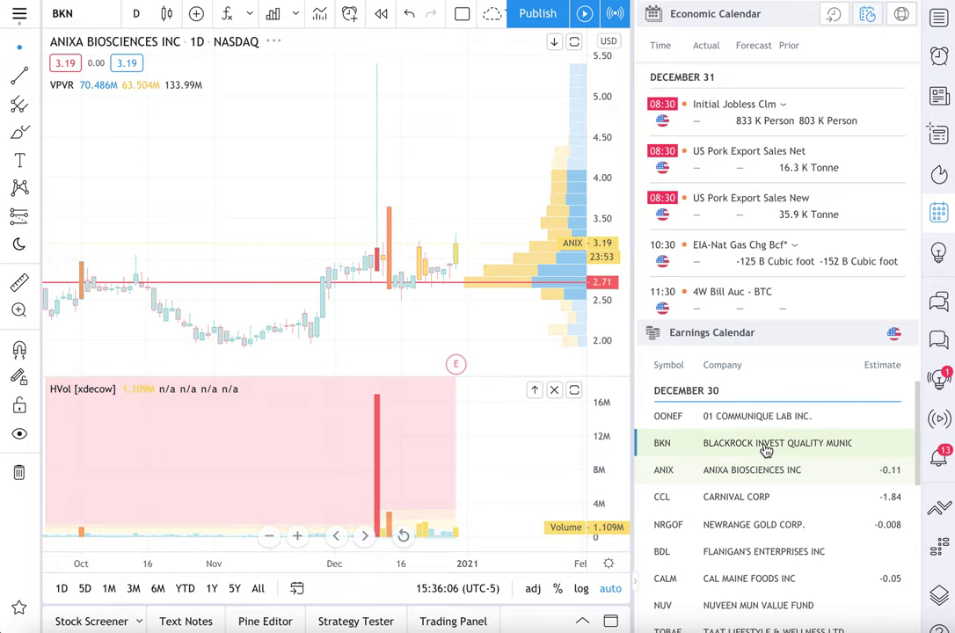
{"action": "left_click", "coordinate": [745, 524]}
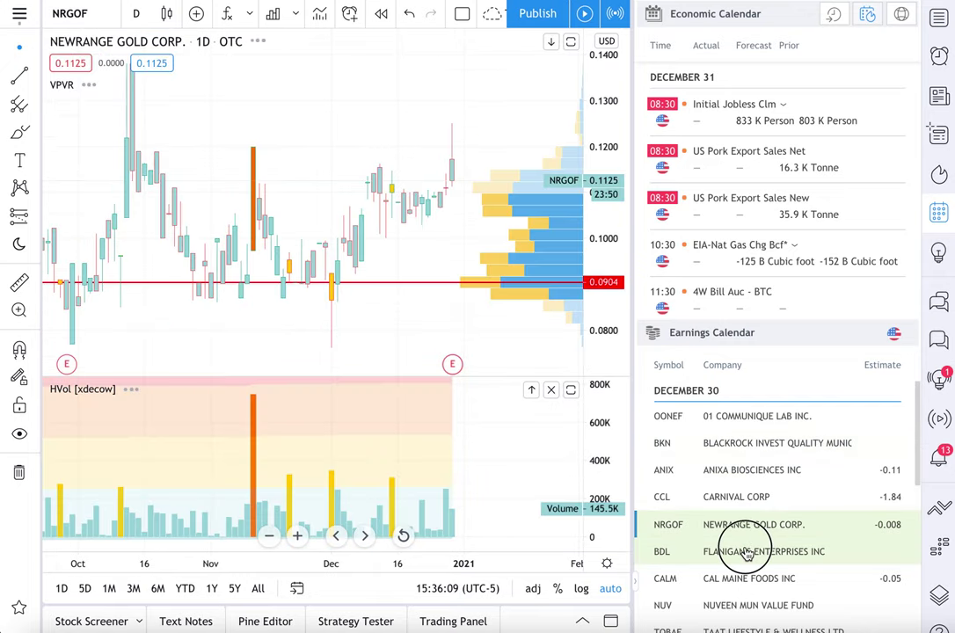
{"action": "left_click", "coordinate": [782, 550]}
{"action": "scroll", "coordinate": [786, 548], "scroll_direction": "down", "scroll_amount": 1}
{"action": "scroll", "coordinate": [786, 548], "scroll_direction": "down", "scroll_amount": 3}
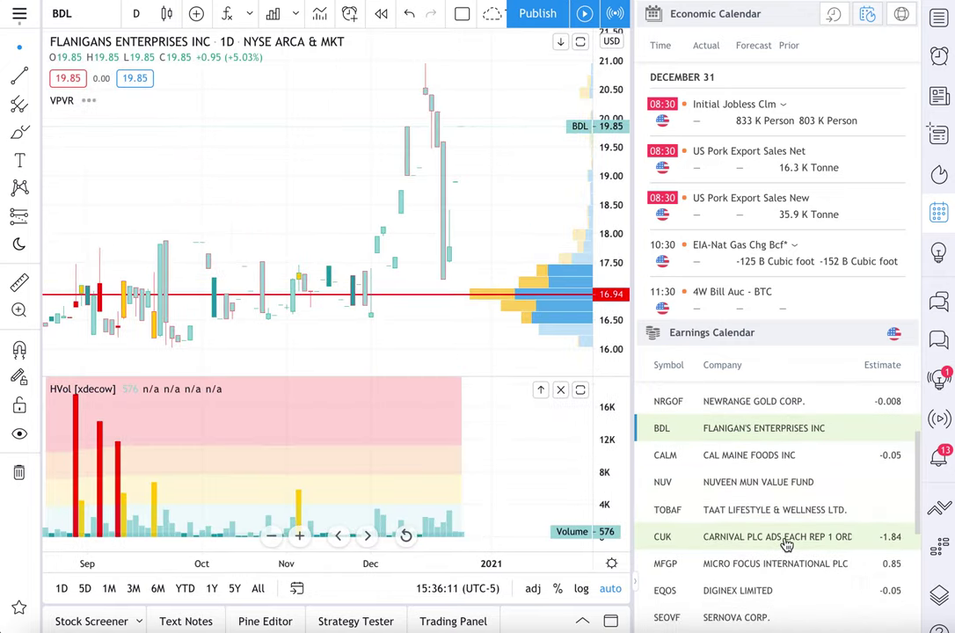
{"action": "left_click", "coordinate": [785, 544]}
{"action": "left_click", "coordinate": [776, 563]}
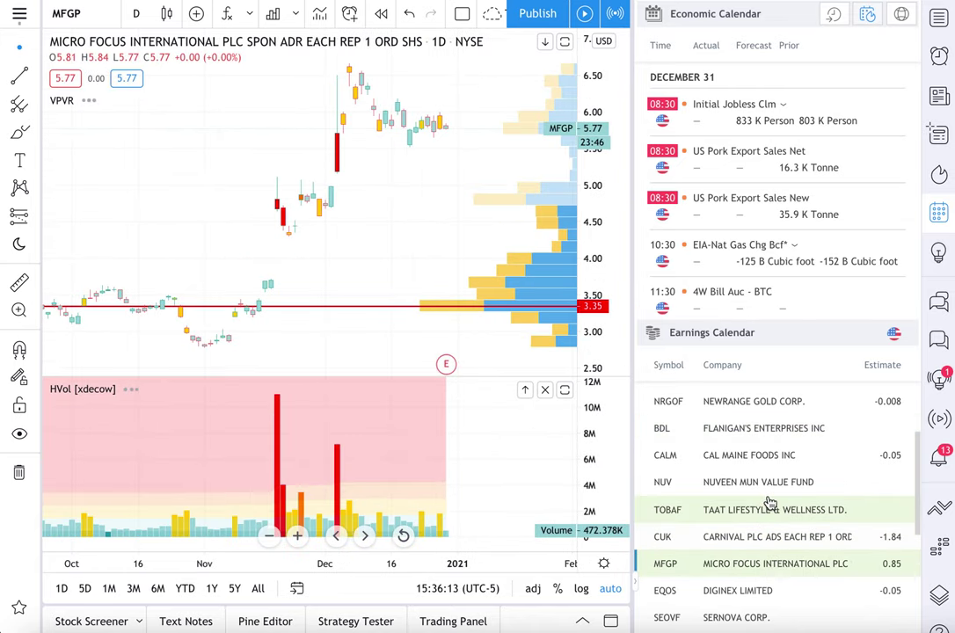
{"action": "scroll", "coordinate": [770, 501], "scroll_direction": "up", "scroll_amount": 3}
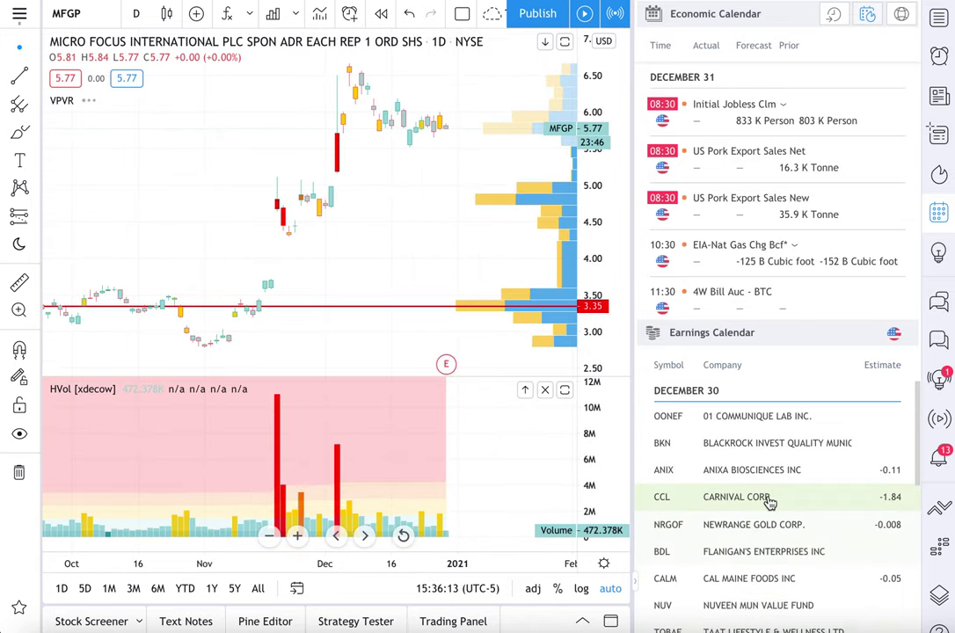
Bring up BKN's chart from the Earnings Calendar and close the calendar view
{"action": "left_click", "coordinate": [778, 443]}
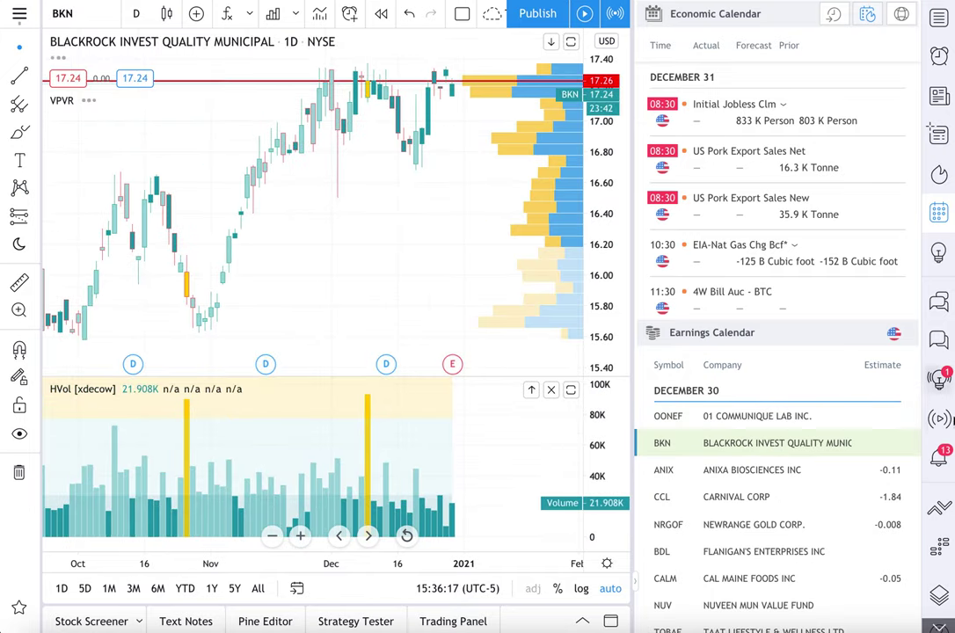
{"action": "left_click", "coordinate": [939, 209]}
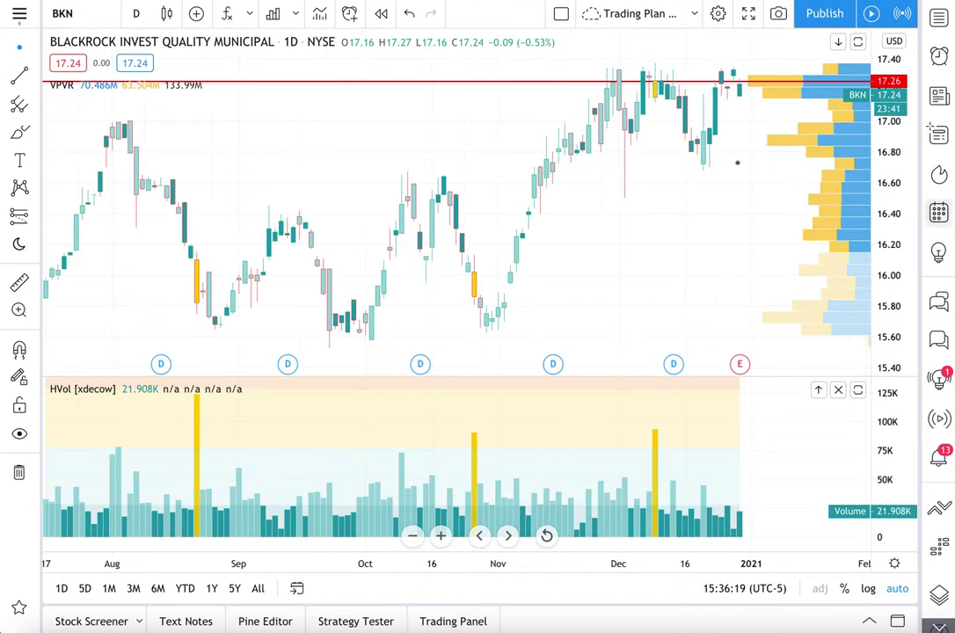
Switch the chart to AAPL and delete the text note drawn on it
{"action": "left_click", "coordinate": [88, 16]}
{"action": "type", "text": "AAPL"}
{"action": "key", "text": "Return"}
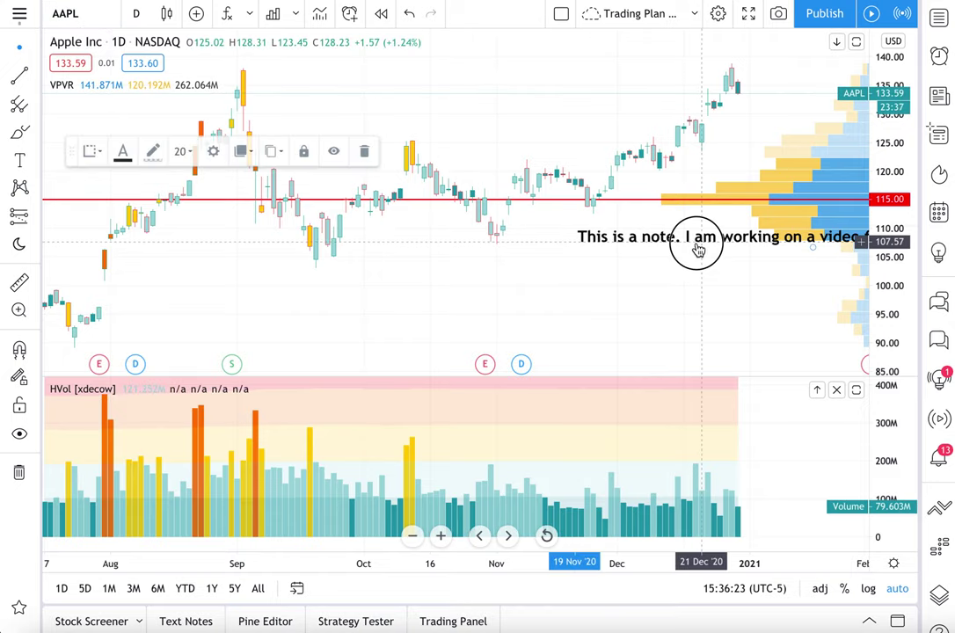
{"action": "left_click_drag", "start_coordinate": [693, 249], "coordinate": [396, 301]}
{"action": "key", "text": "Delete"}
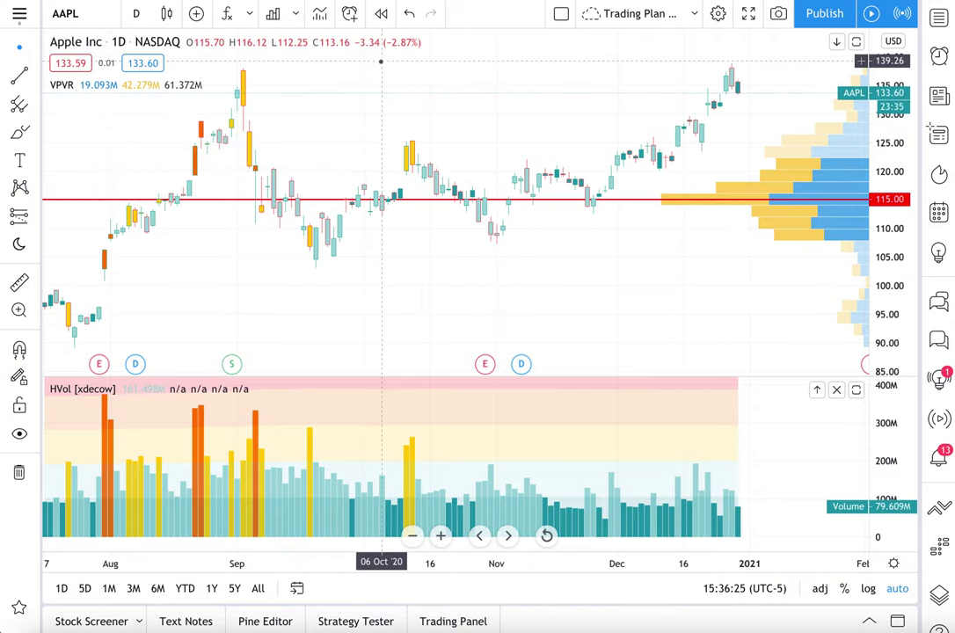
Enable Earnings Breaks, Show Economic Events on Chart and Events Breaks in the AAPL chart's event settings
{"action": "right_click", "coordinate": [346, 89]}
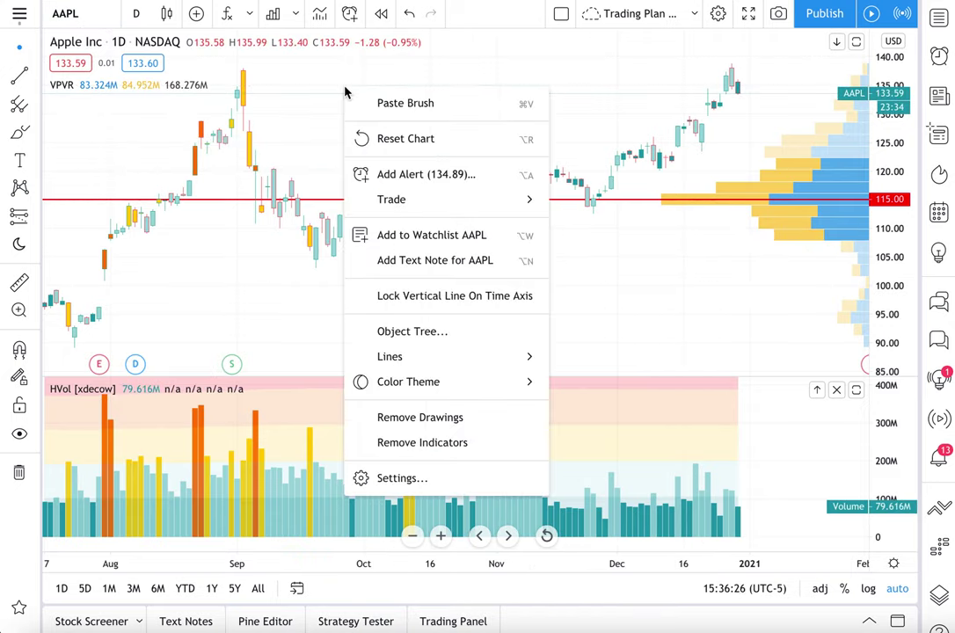
{"action": "left_click", "coordinate": [395, 480]}
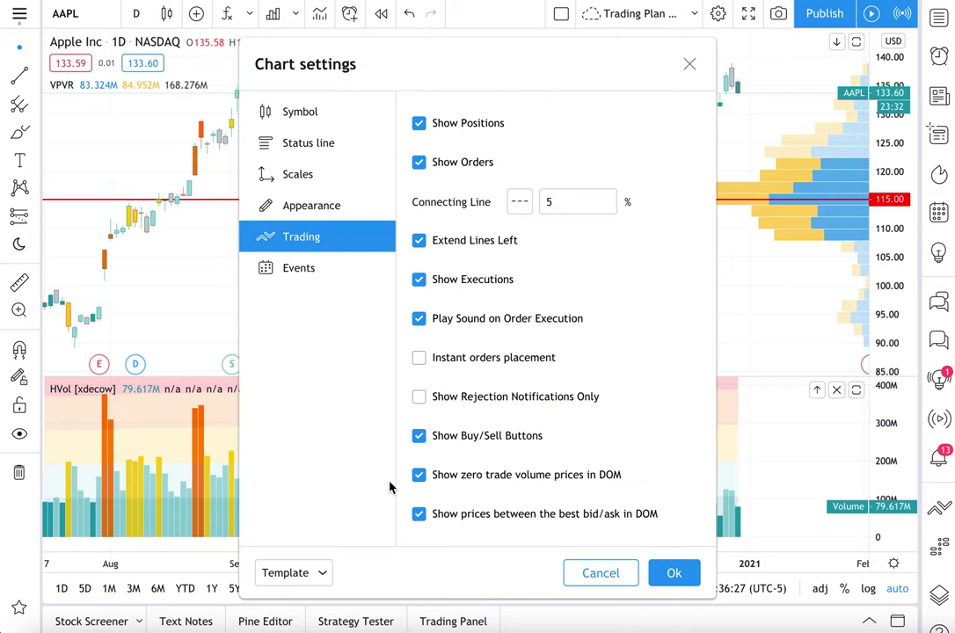
{"action": "left_click", "coordinate": [300, 275]}
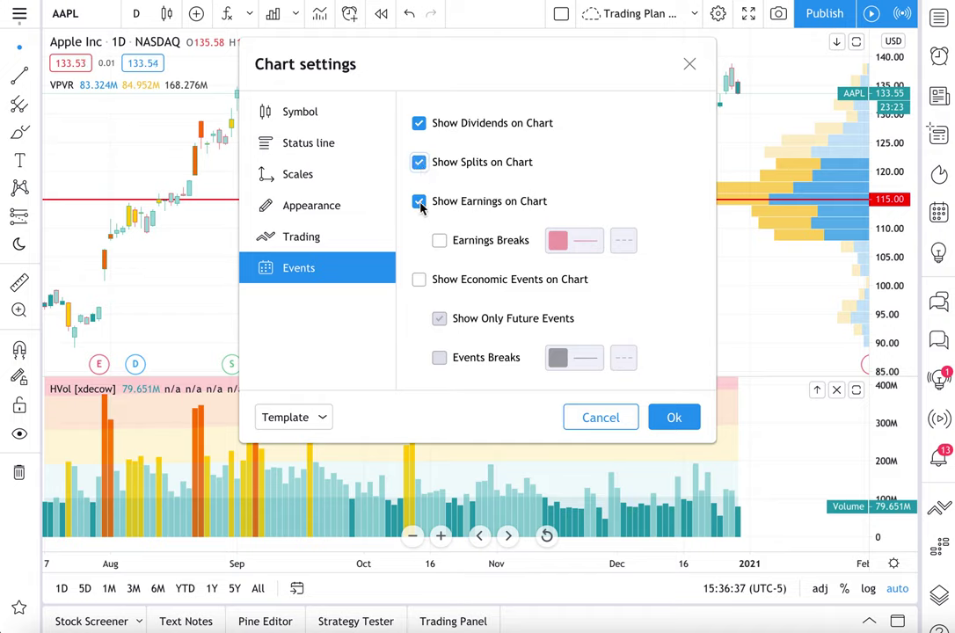
{"action": "left_click", "coordinate": [439, 241]}
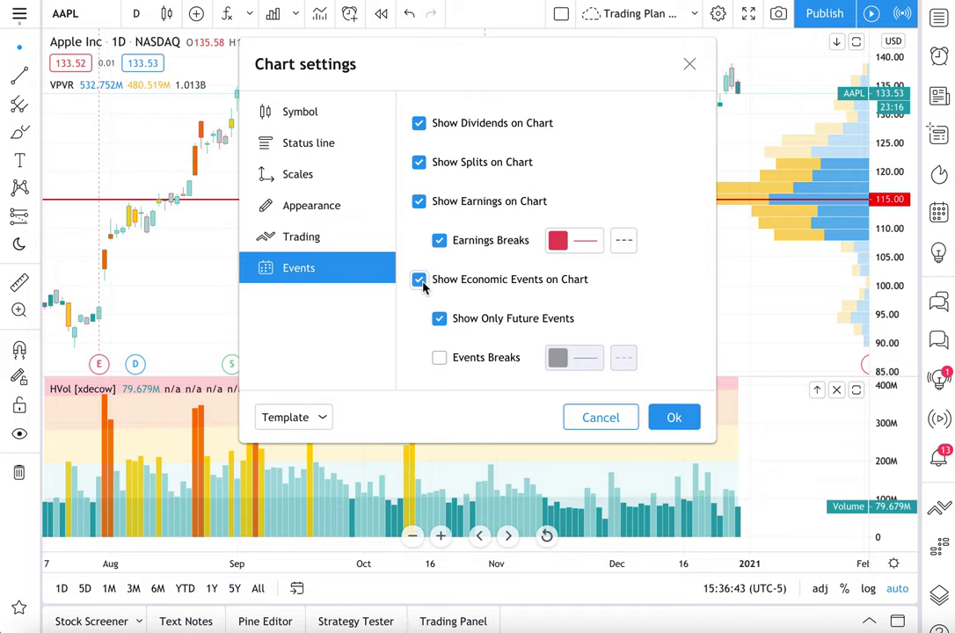
{"action": "left_click", "coordinate": [439, 358]}
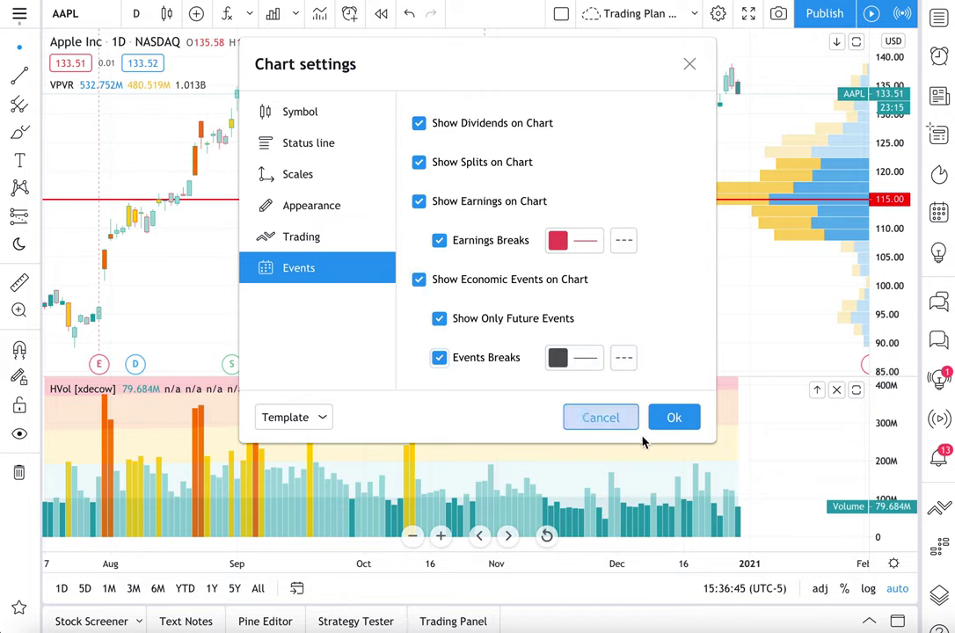
{"action": "left_click", "coordinate": [670, 420]}
Examine the earnings breaks and the dividend and earnings markers along AAPL's history, including the 29 Oct '20 earnings details
{"action": "scroll", "coordinate": [346, 194], "scroll_direction": "down", "scroll_amount": 10}
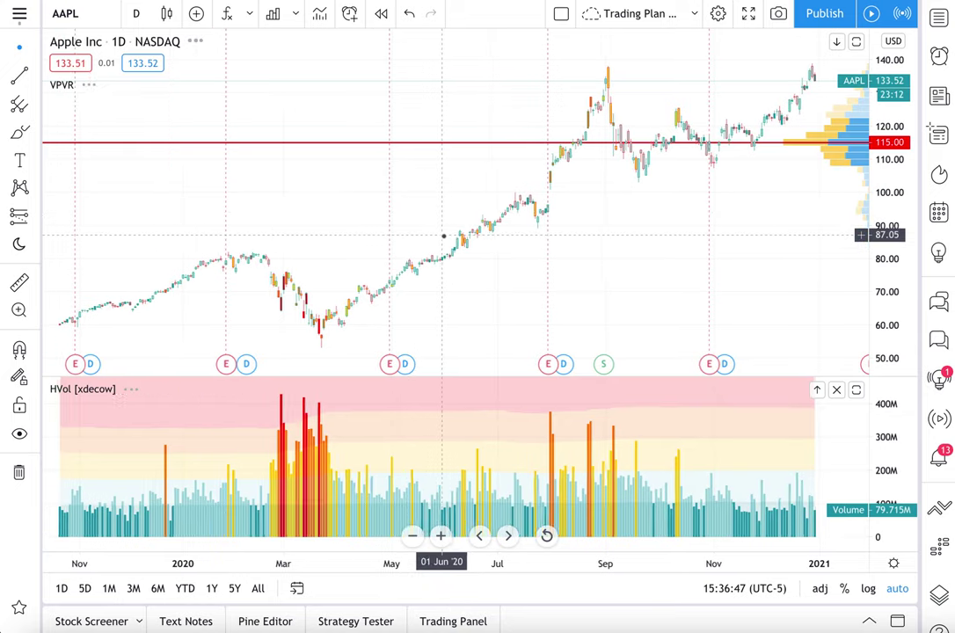
{"action": "scroll", "coordinate": [444, 236], "scroll_direction": "down", "scroll_amount": 2}
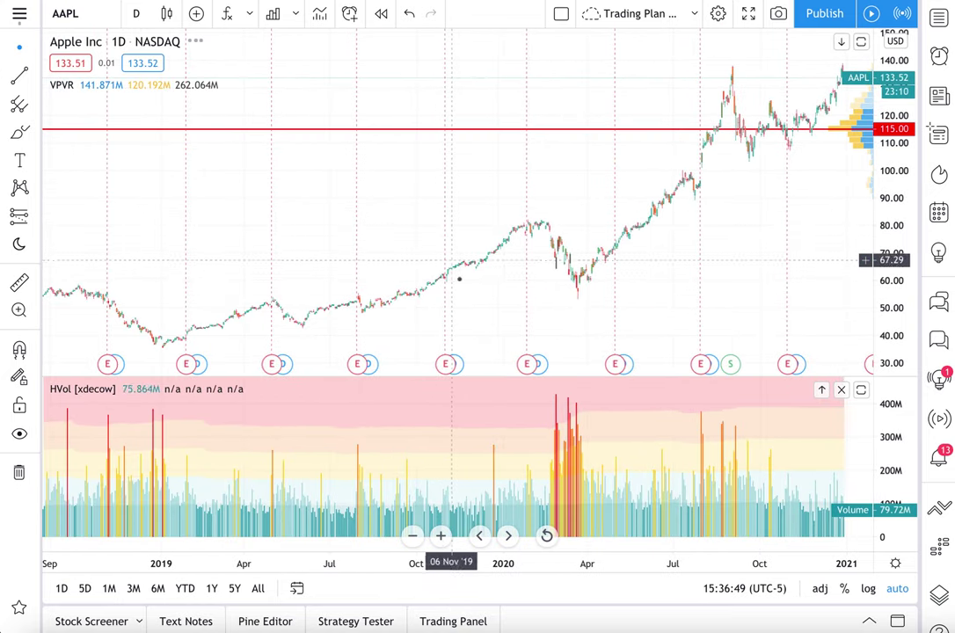
{"action": "scroll", "coordinate": [458, 278], "scroll_direction": "up", "scroll_amount": 5}
{"action": "scroll", "coordinate": [467, 202], "scroll_direction": "up", "scroll_amount": 2}
{"action": "left_click_drag", "start_coordinate": [467, 202], "coordinate": [379, 352]}
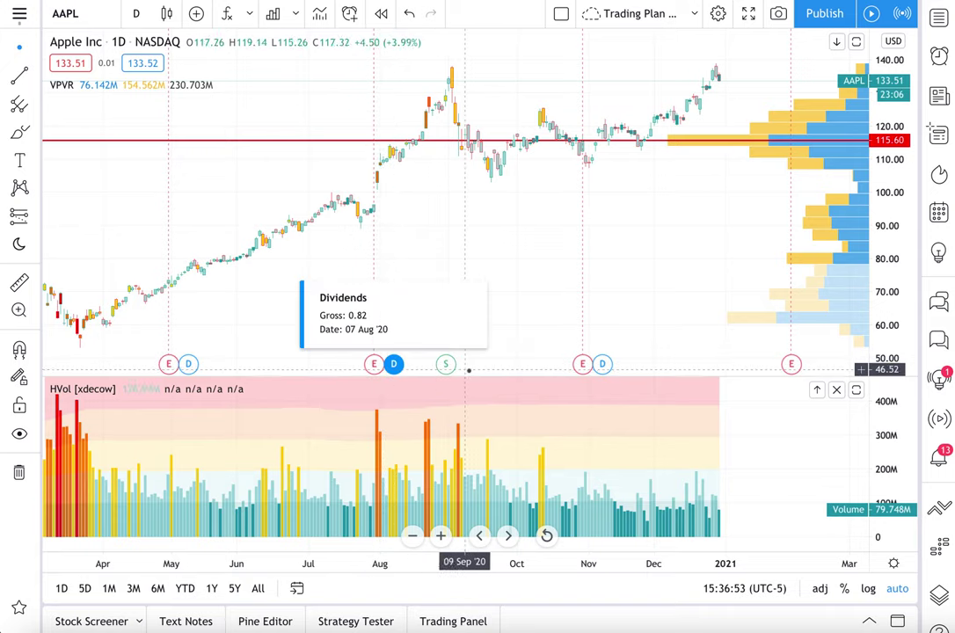
{"action": "left_click_drag", "start_coordinate": [706, 298], "coordinate": [588, 301]}
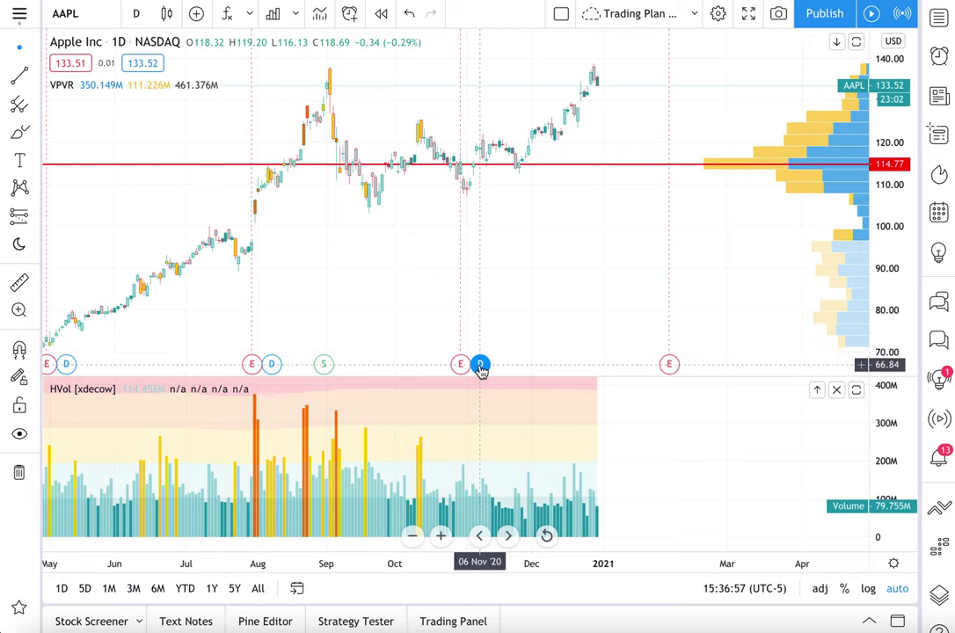
{"action": "mouse_move", "coordinate": [465, 372]}
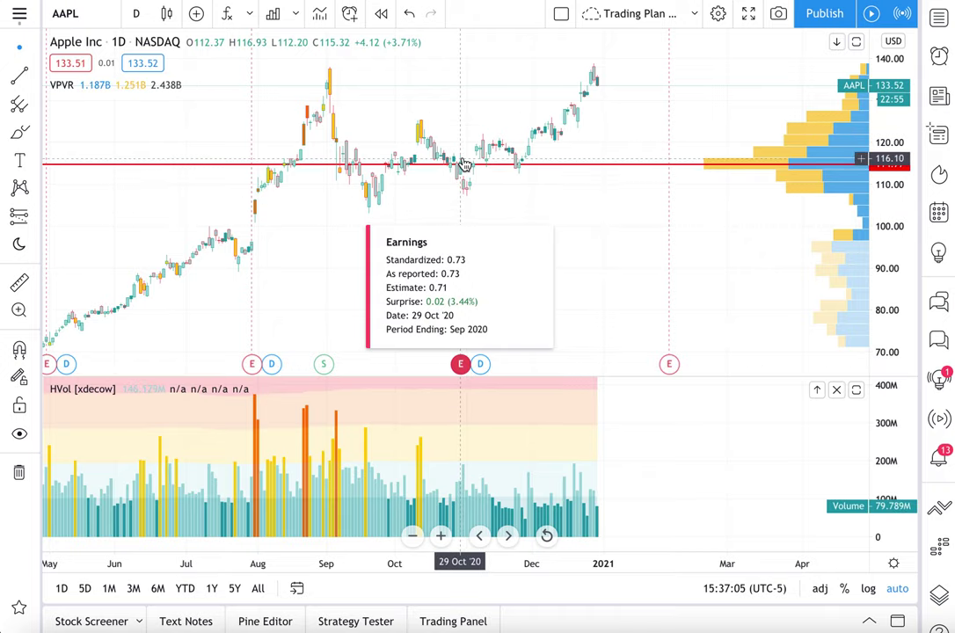
{"action": "scroll", "coordinate": [463, 162], "scroll_direction": "up", "scroll_amount": 3}
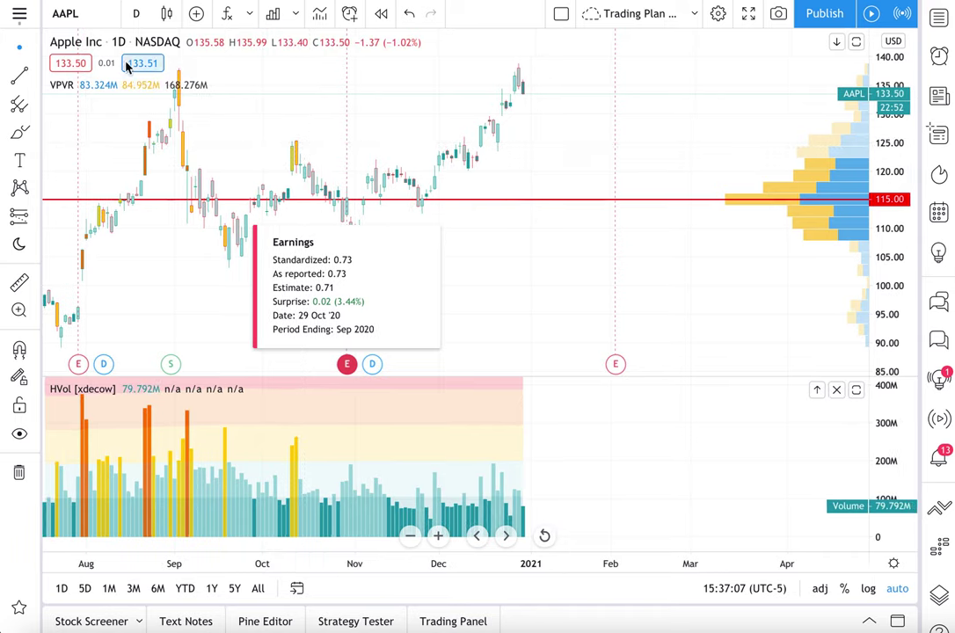
Mark AAPL's candles at the 29 Oct '20 earnings break with a Brush stroke
{"action": "left_click", "coordinate": [19, 132]}
{"action": "mouse_move", "coordinate": [348, 202]}
{"action": "left_mouse_down"}
{"action": "mouse_move", "coordinate": [335, 207]}
{"action": "mouse_move", "coordinate": [362, 207]}
{"action": "mouse_move", "coordinate": [332, 208]}
{"action": "mouse_move", "coordinate": [360, 207]}
{"action": "mouse_move", "coordinate": [343, 193]}
{"action": "left_mouse_up"}
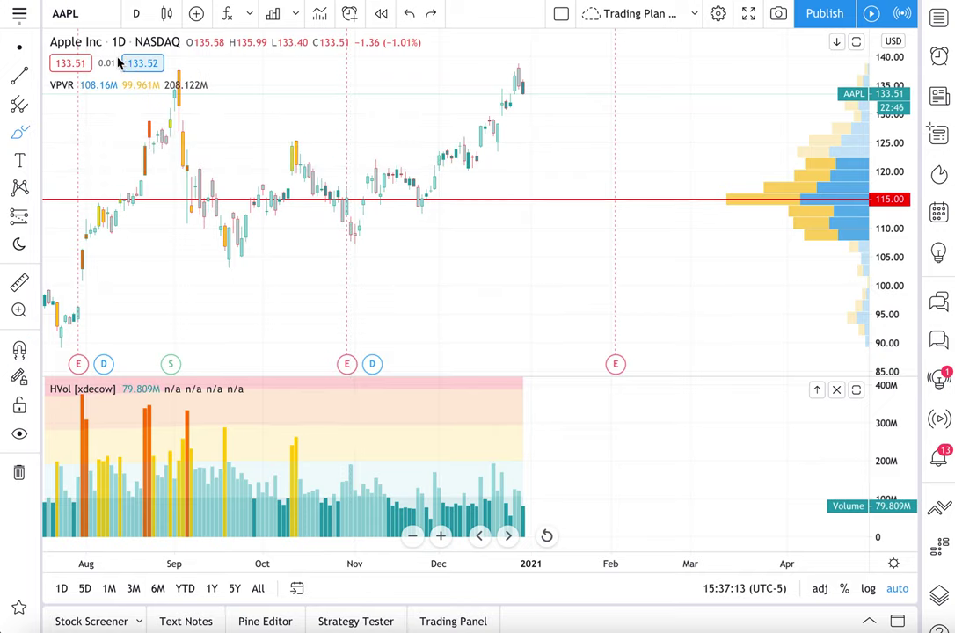
Switch the chart to the FXCM EURUSD pair, undo the stray brush stroke and return to the cursor tool
{"action": "type", "text": "EURUSD"}
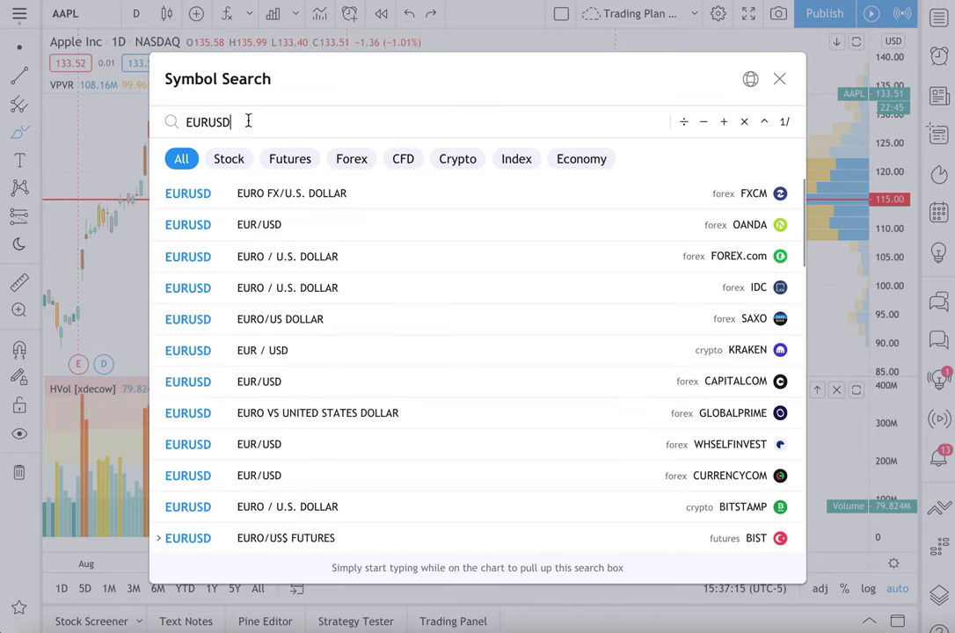
{"action": "key", "text": "Return"}
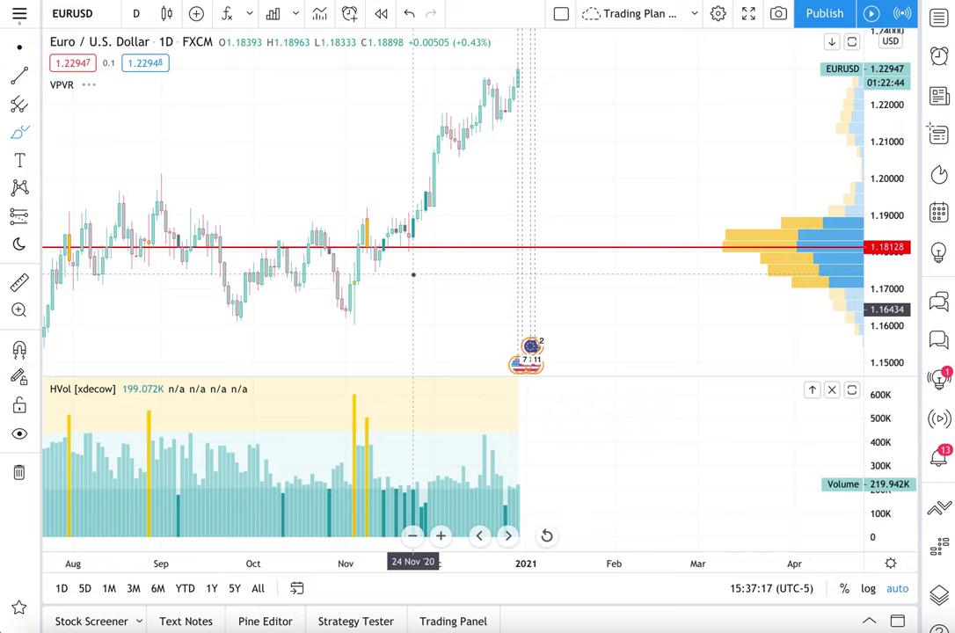
{"action": "scroll", "coordinate": [411, 273], "scroll_direction": "up", "scroll_amount": 5}
{"action": "scroll", "coordinate": [187, 227], "scroll_direction": "up", "scroll_amount": 3}
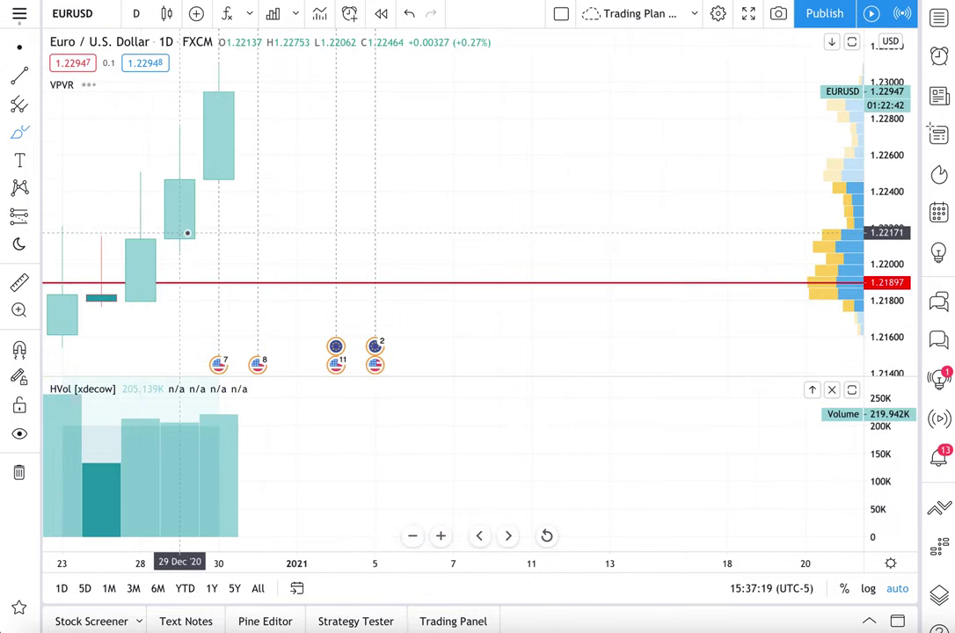
{"action": "left_click_drag", "start_coordinate": [131, 188], "coordinate": [369, 201]}
{"action": "key", "text": "ctrl+z"}
{"action": "left_click", "coordinate": [19, 46]}
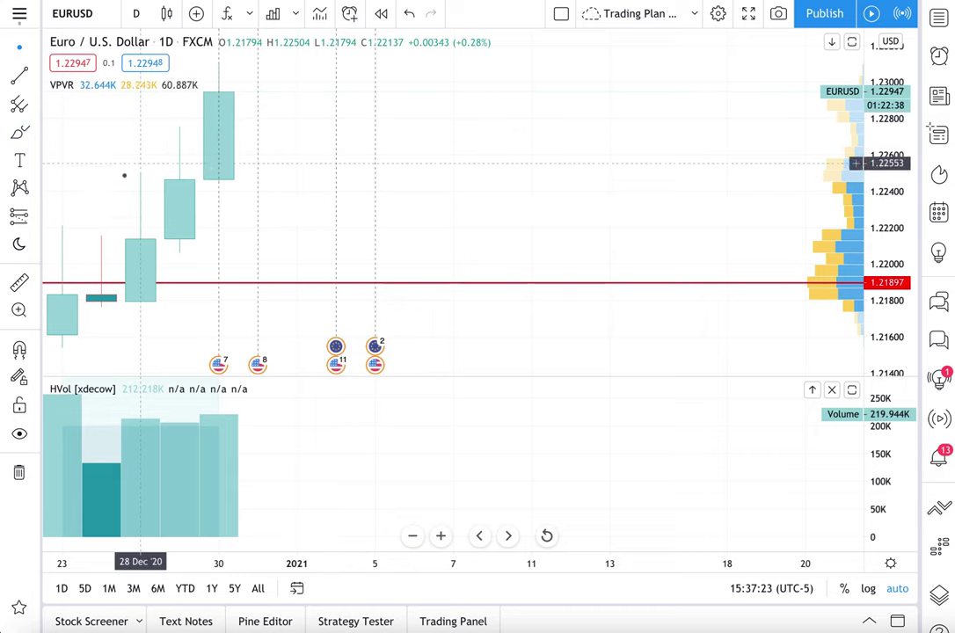
Examine the economic events marked on the EURUSD chart for 30 and 31 December and 4 and 5 January
{"action": "left_click_drag", "start_coordinate": [124, 116], "coordinate": [432, 221]}
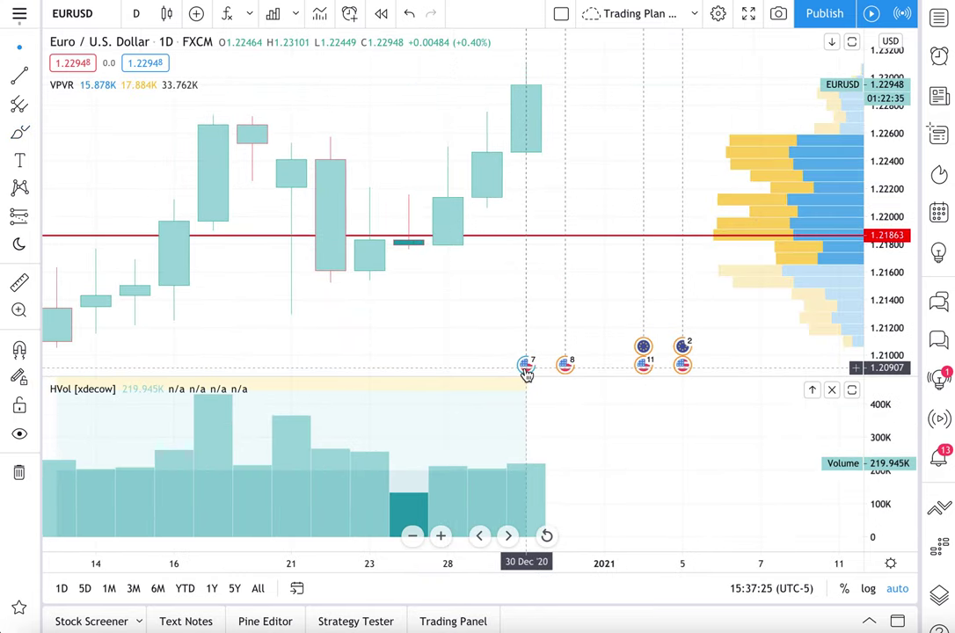
{"action": "mouse_move", "coordinate": [526, 367]}
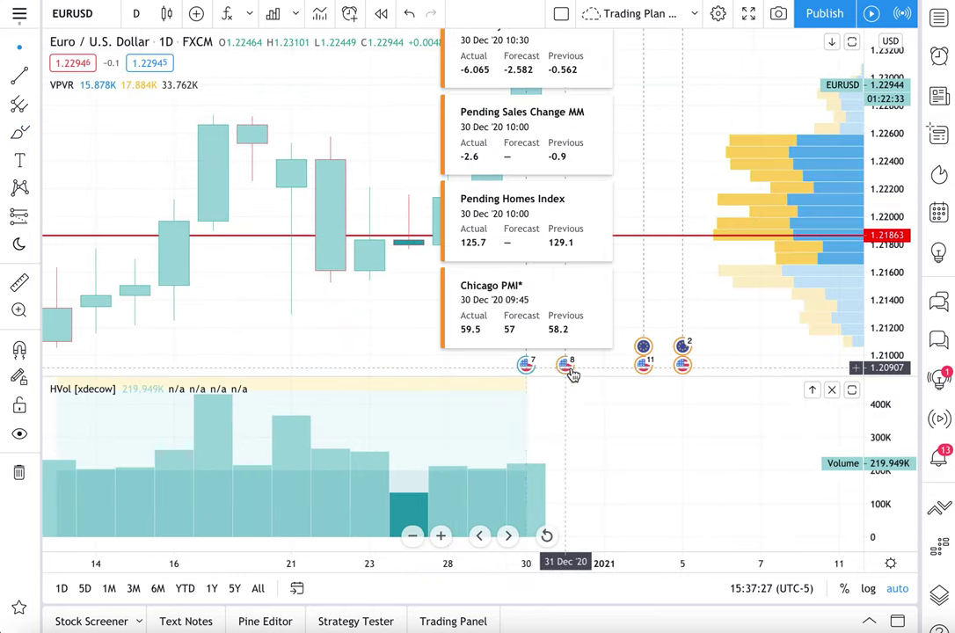
{"action": "mouse_move", "coordinate": [567, 372]}
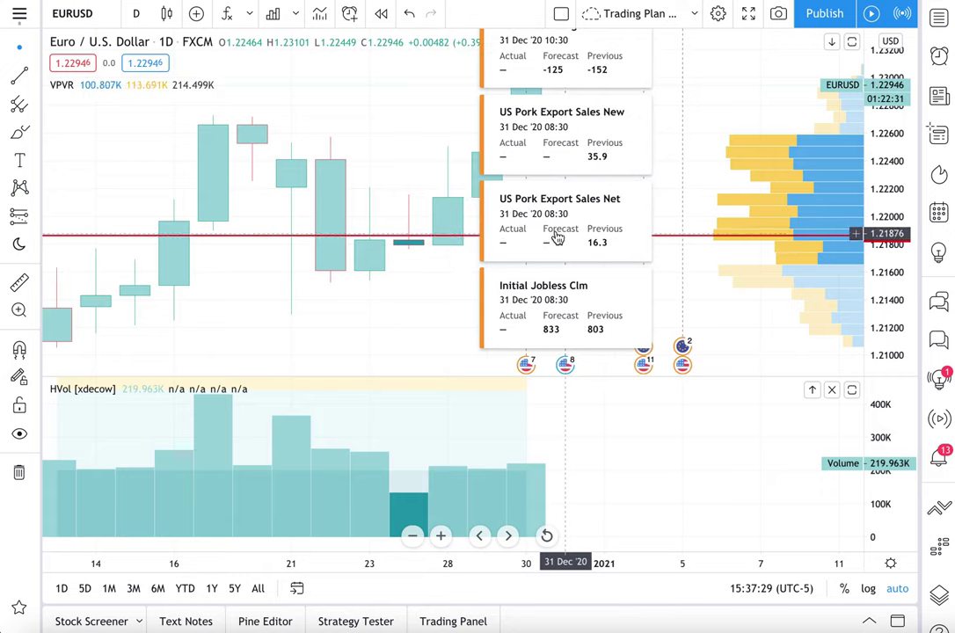
{"action": "mouse_move", "coordinate": [648, 371]}
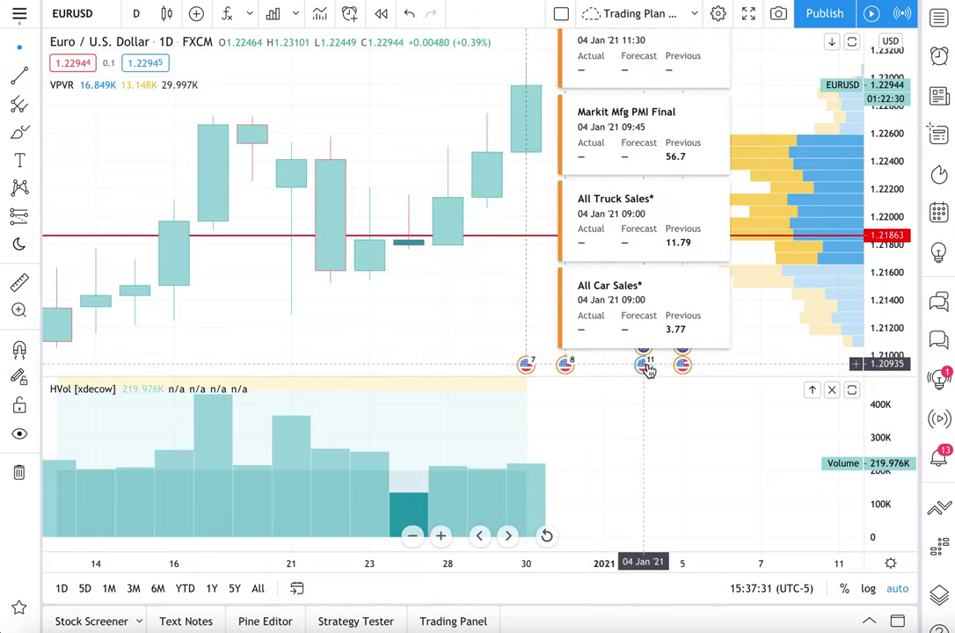
{"action": "mouse_move", "coordinate": [681, 367]}
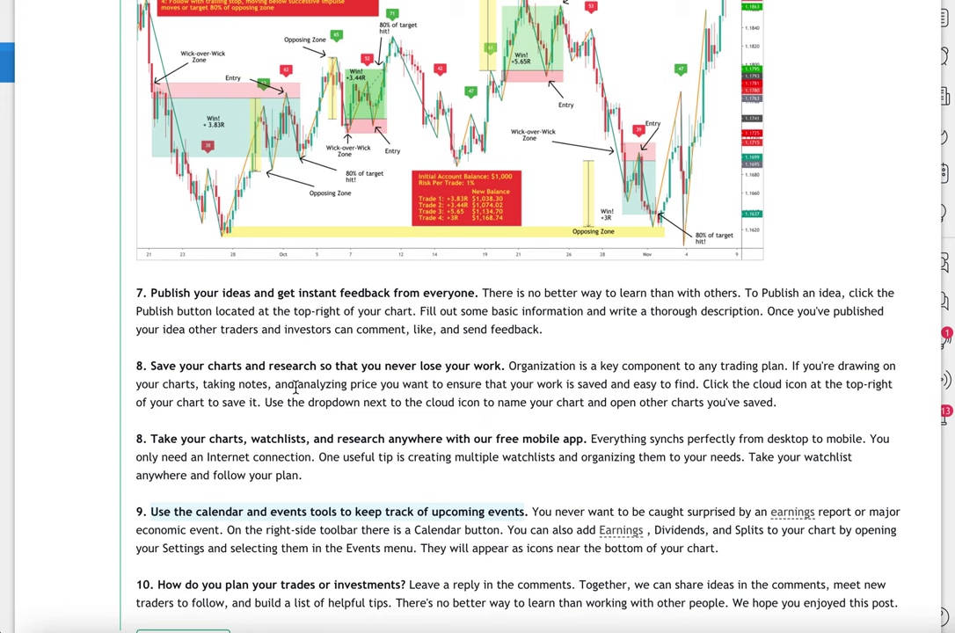
Go to tip 10, "How do you plan your trades or investments?", in the trading plan article
{"action": "scroll", "coordinate": [296, 386], "scroll_direction": "down", "scroll_amount": 1}
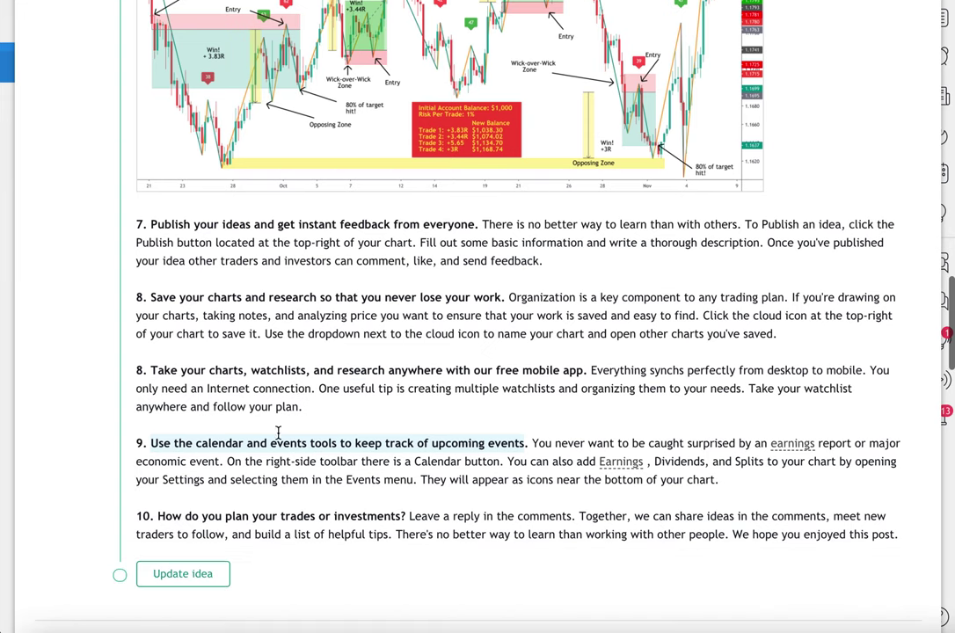
{"action": "left_click", "coordinate": [161, 515]}
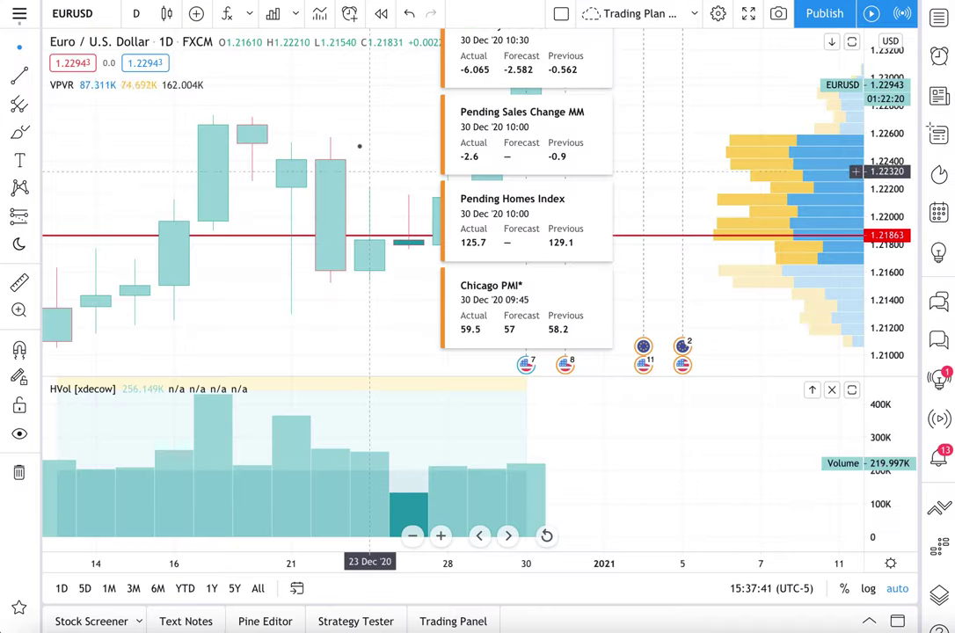
Remove the VPVR and HVol indicators from the EURUSD chart
{"action": "scroll", "coordinate": [246, 112], "scroll_direction": "down", "scroll_amount": 5}
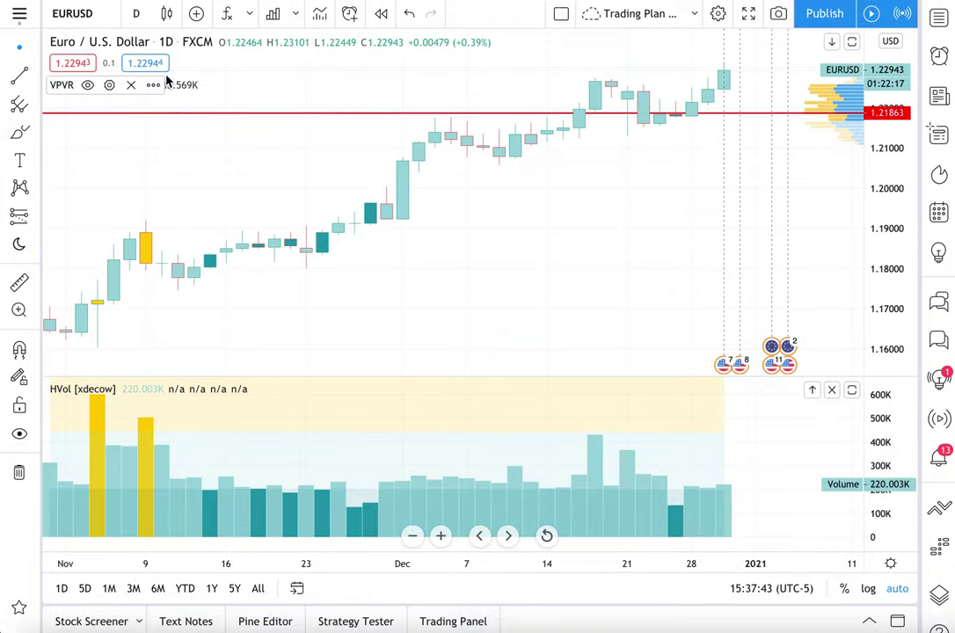
{"action": "left_click", "coordinate": [131, 85]}
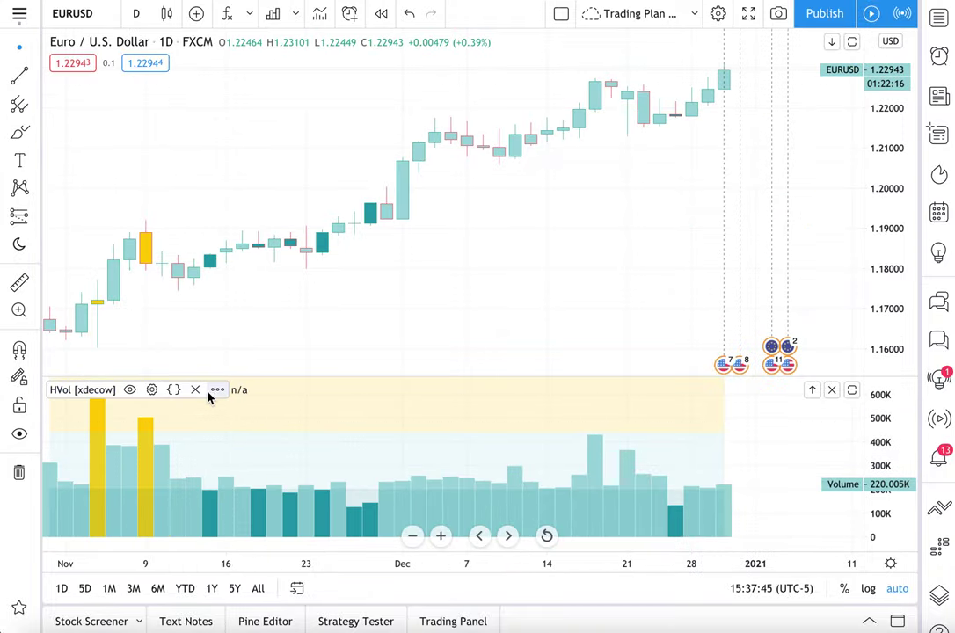
{"action": "left_click", "coordinate": [195, 390]}
{"action": "scroll", "coordinate": [543, 286], "scroll_direction": "down", "scroll_amount": 3}
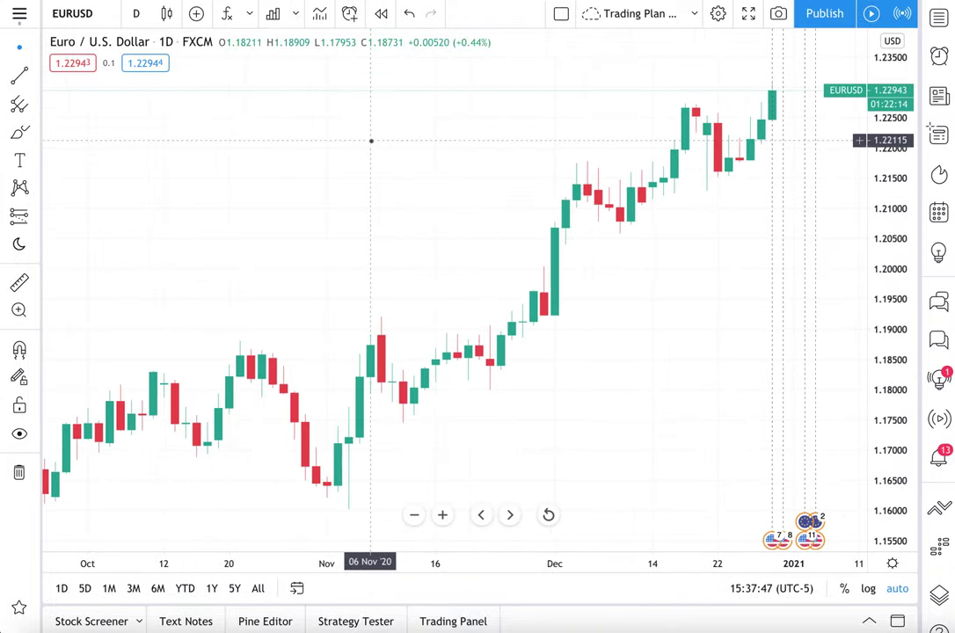
Add a text note above the EURUSD candles reading "How do you plan your trades or investments?" and "Leave them in the comments below!"
{"action": "scroll", "coordinate": [372, 141], "scroll_direction": "down", "scroll_amount": 2}
{"action": "left_click", "coordinate": [22, 165]}
{"action": "left_click", "coordinate": [271, 151]}
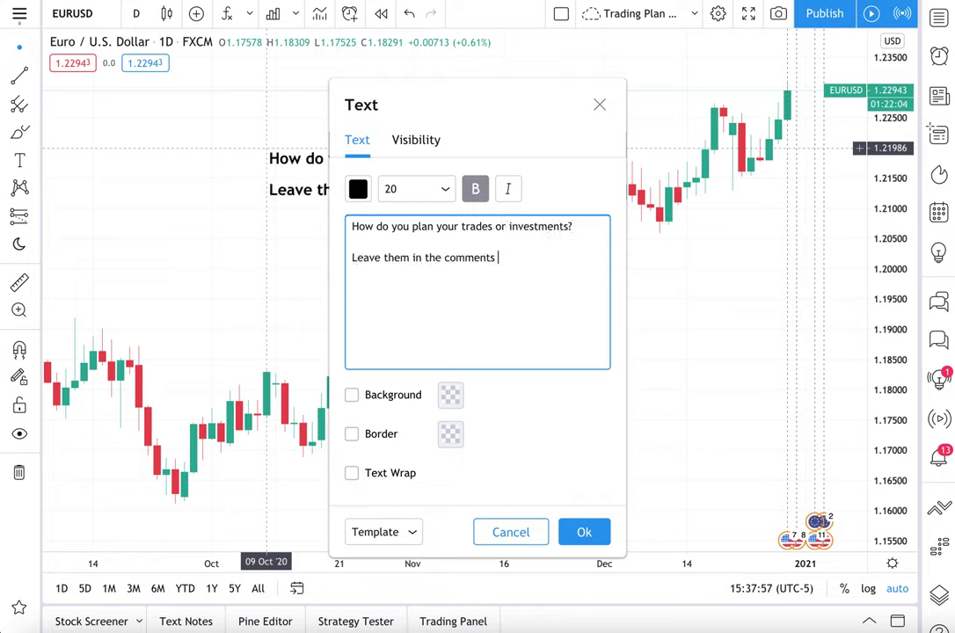
{"action": "left_click", "coordinate": [584, 532]}
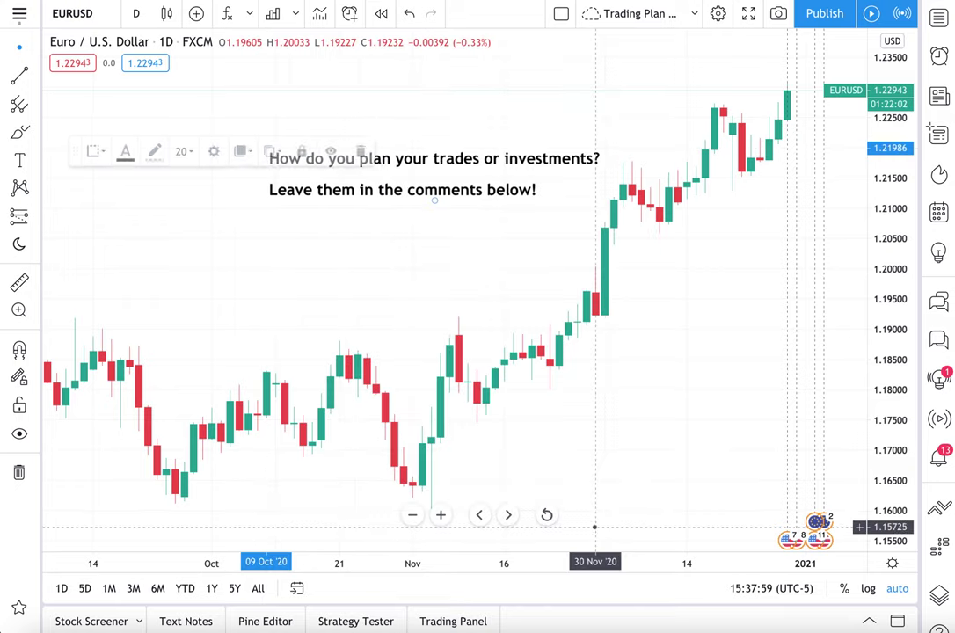
{"action": "left_click_drag", "start_coordinate": [440, 167], "coordinate": [382, 239]}
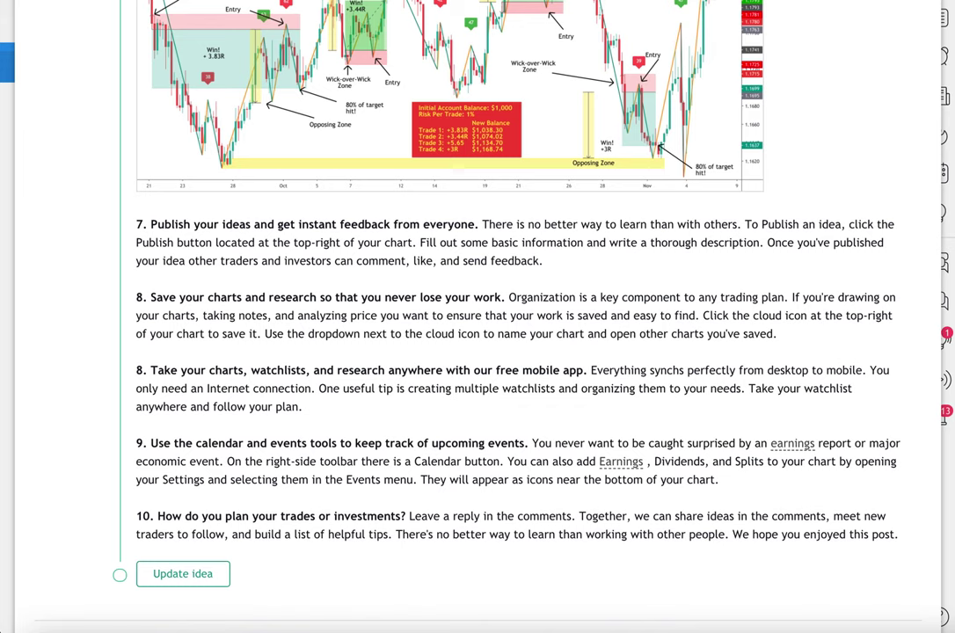
Look over the related ideas and comments section beneath the article and close it to return to the published ideas
{"action": "scroll", "coordinate": [326, 461], "scroll_direction": "down", "scroll_amount": 6}
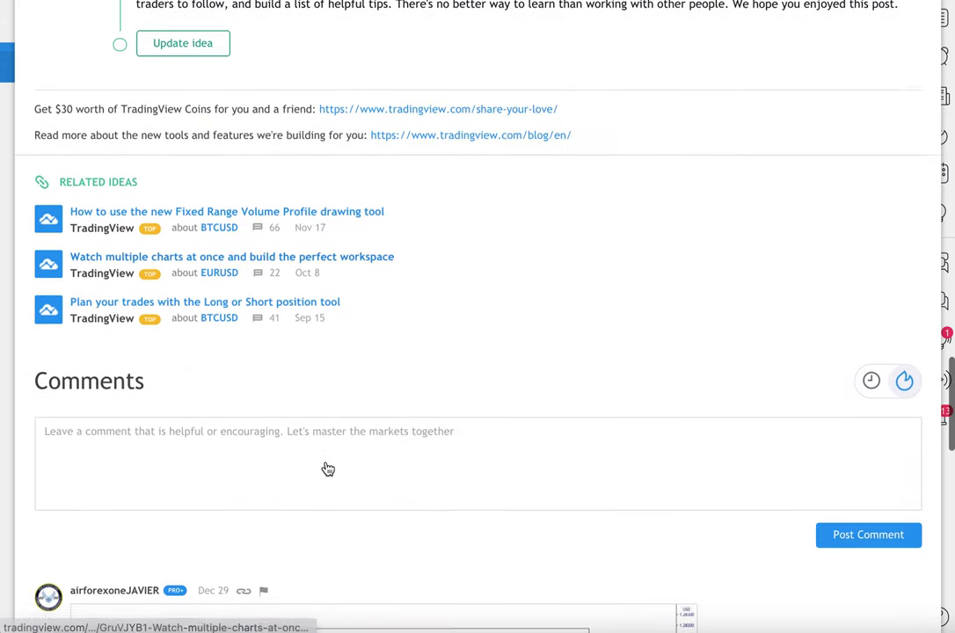
{"action": "scroll", "coordinate": [325, 461], "scroll_direction": "up", "scroll_amount": 12}
{"action": "scroll", "coordinate": [325, 461], "scroll_direction": "up", "scroll_amount": 5}
{"action": "left_click", "coordinate": [910, 58]}
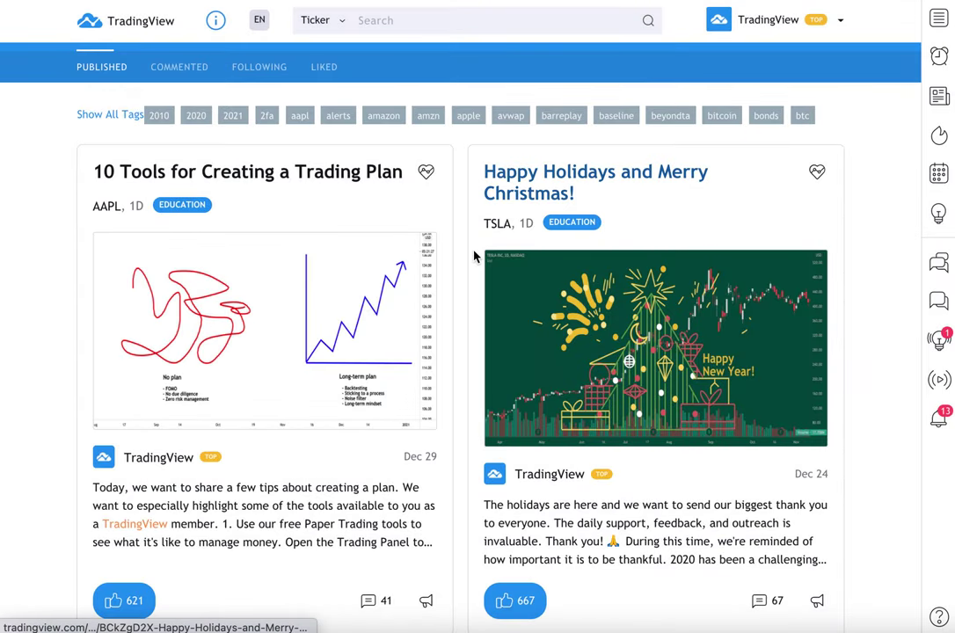
Open the comments of the "10 Tools for Creating a Trading Plan" idea and read through the readers' replies
{"action": "scroll", "coordinate": [492, 251], "scroll_direction": "up", "scroll_amount": 4}
{"action": "scroll", "coordinate": [493, 251], "scroll_direction": "up", "scroll_amount": 1}
{"action": "scroll", "coordinate": [492, 251], "scroll_direction": "down", "scroll_amount": 5}
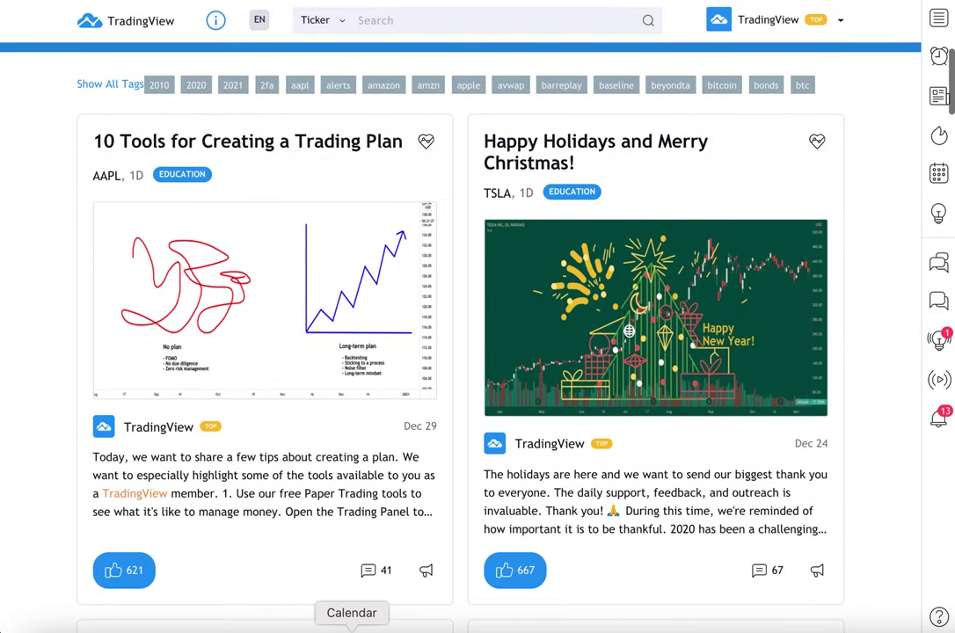
{"action": "left_click", "coordinate": [372, 573]}
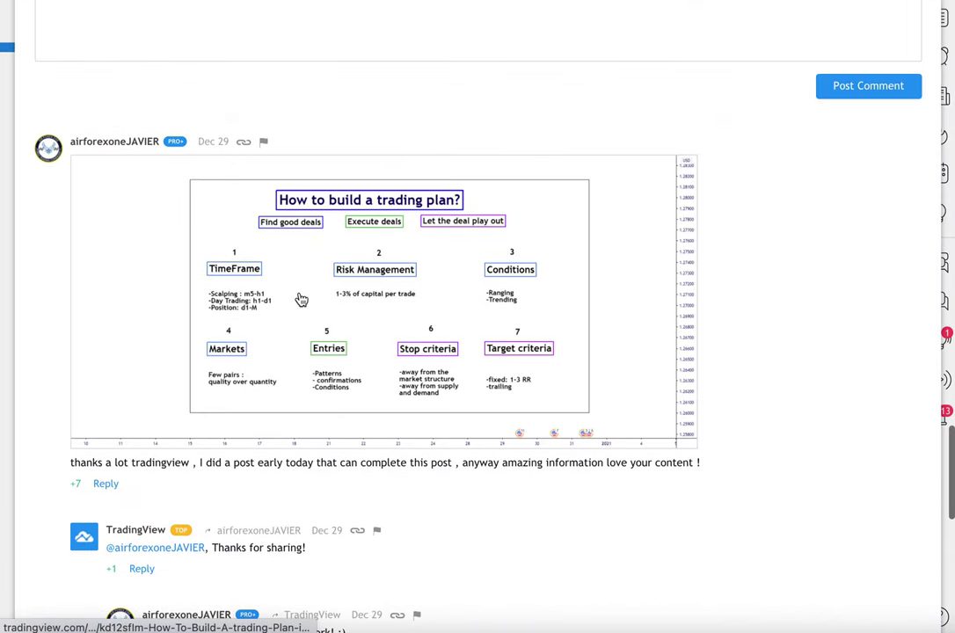
{"action": "scroll", "coordinate": [300, 299], "scroll_direction": "down", "scroll_amount": 4}
{"action": "scroll", "coordinate": [300, 299], "scroll_direction": "down", "scroll_amount": 10}
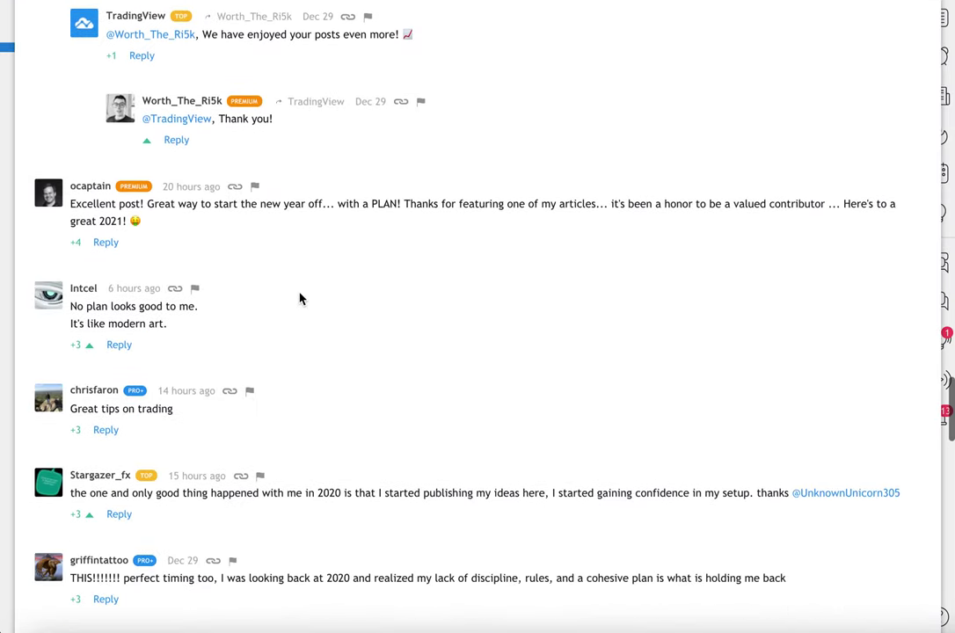
{"action": "scroll", "coordinate": [300, 299], "scroll_direction": "down", "scroll_amount": 9}
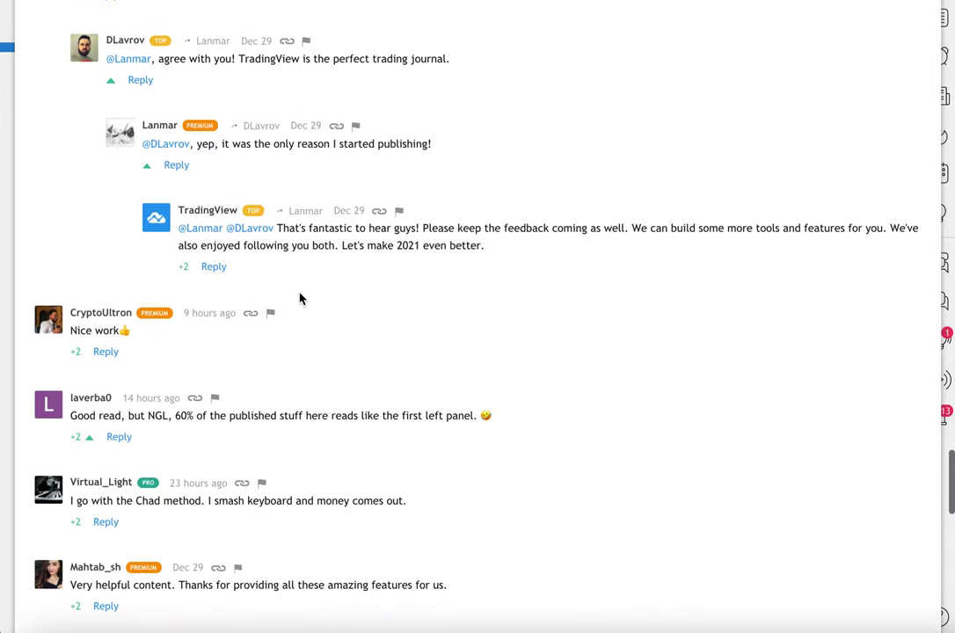
{"action": "scroll", "coordinate": [300, 297], "scroll_direction": "up", "scroll_amount": 18}
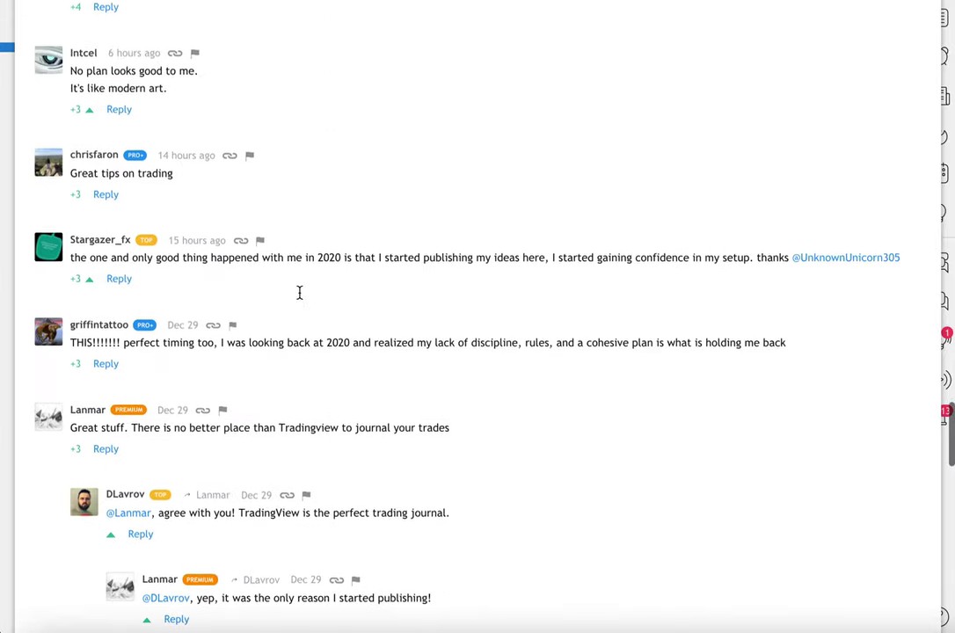
{"action": "scroll", "coordinate": [300, 299], "scroll_direction": "up", "scroll_amount": 20}
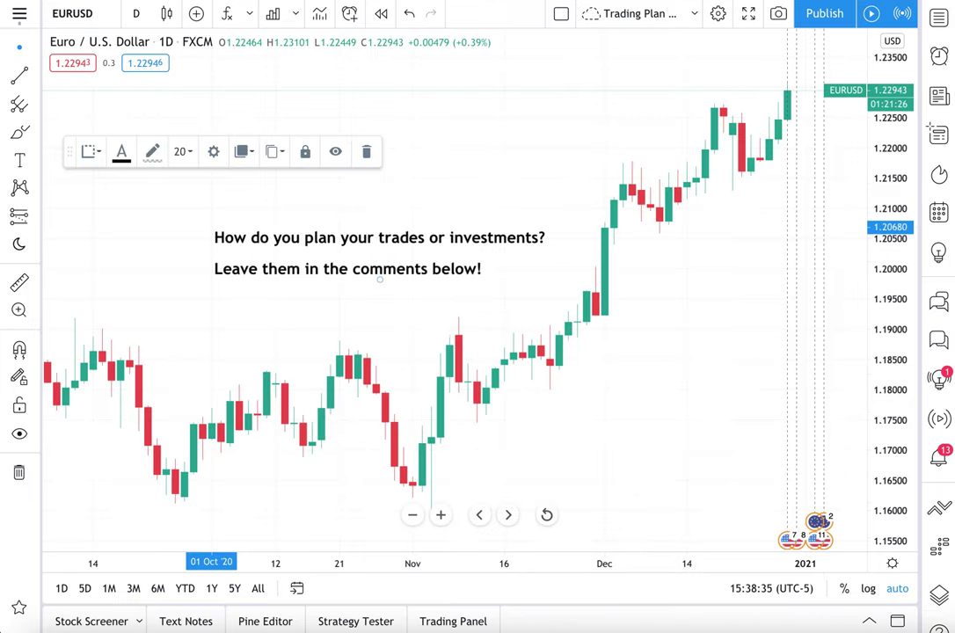
Look over the long and short position tools and the Paper Trading option among the brokers, and close the broker list
{"action": "left_click", "coordinate": [33, 218]}
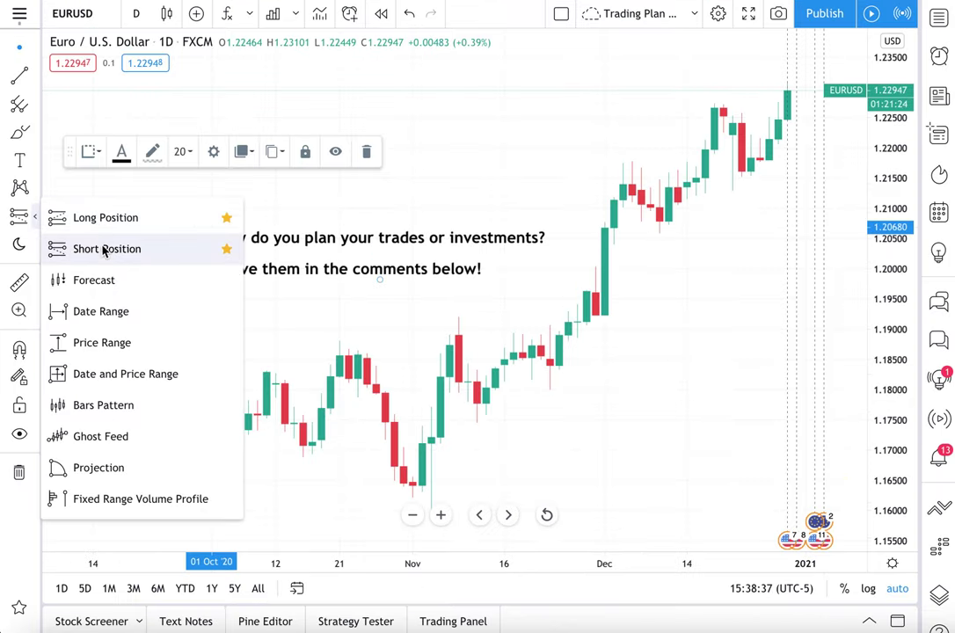
{"action": "left_click", "coordinate": [453, 621]}
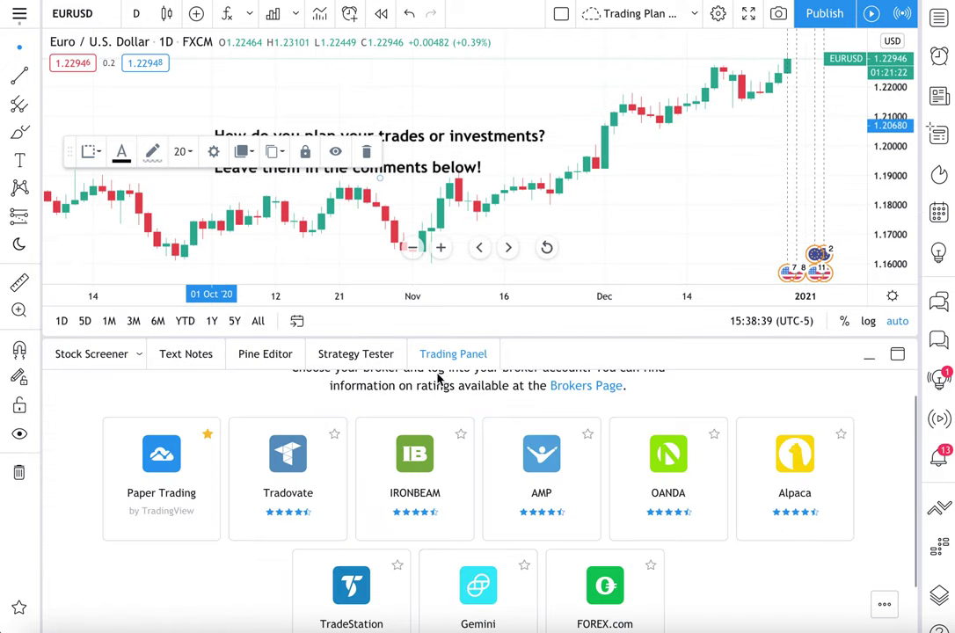
{"action": "mouse_move", "coordinate": [167, 479]}
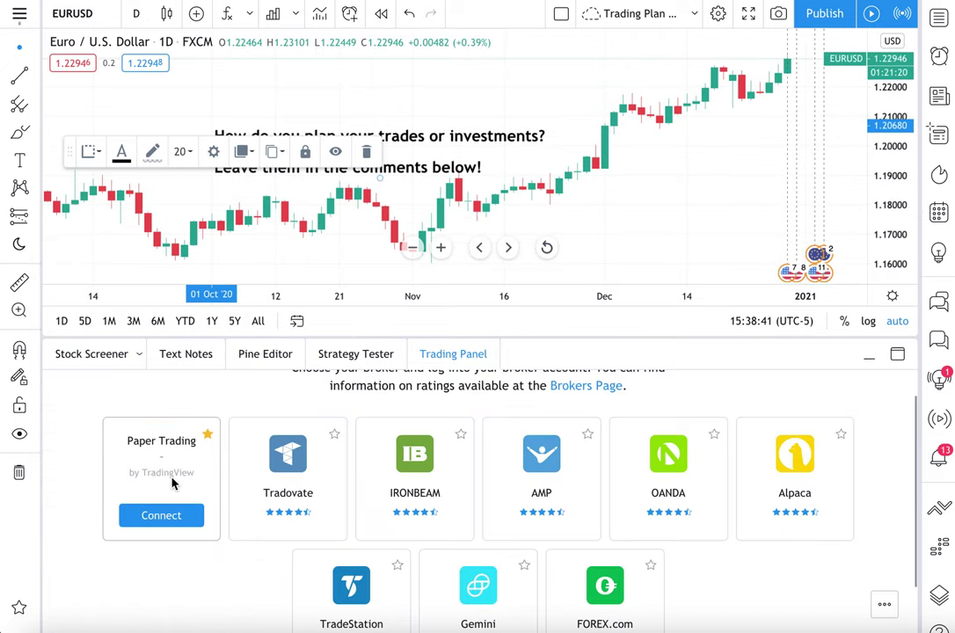
{"action": "left_click", "coordinate": [450, 355]}
Move the text note on the EURUSD chart back to an anchor at 24 Sep '20 and about 1.2074
{"action": "left_click", "coordinate": [379, 248]}
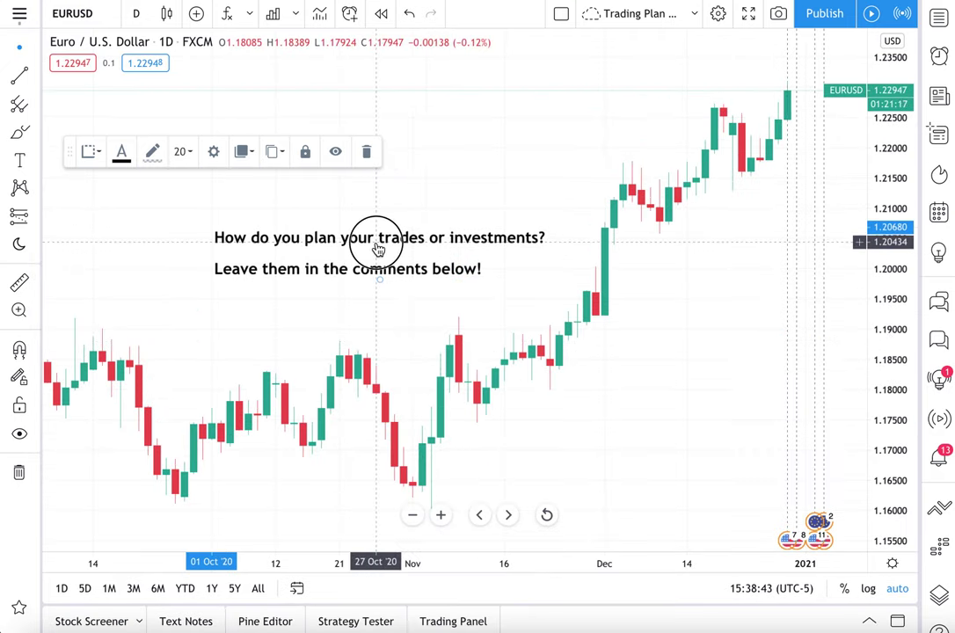
{"action": "mouse_move", "coordinate": [378, 248]}
{"action": "left_mouse_down"}
{"action": "mouse_move", "coordinate": [315, 244]}
{"action": "mouse_move", "coordinate": [334, 245]}
{"action": "left_mouse_up"}
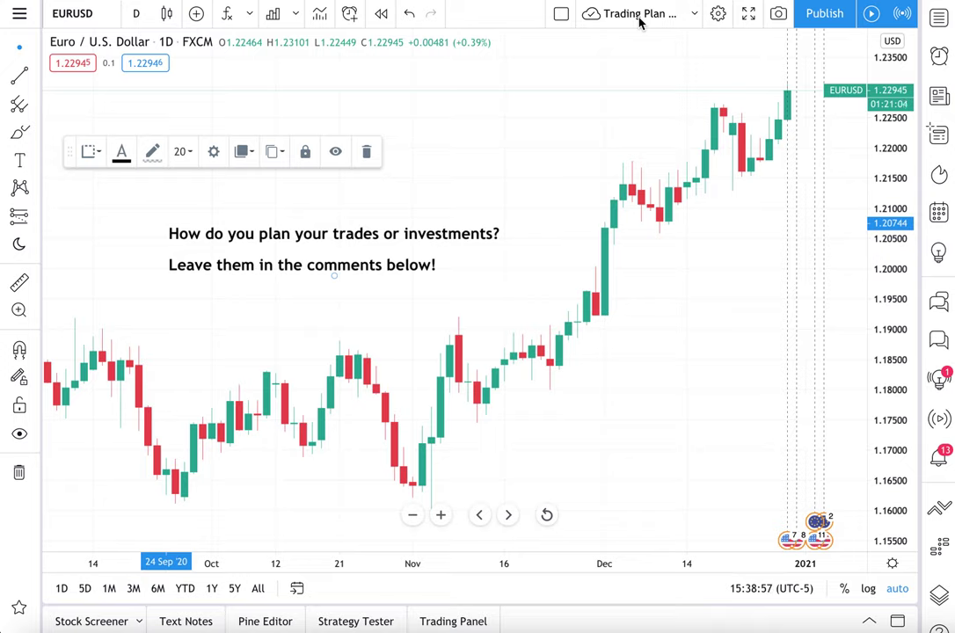
Circle the text note several times with a red freehand Brush stroke and undo the drawing
{"action": "left_click", "coordinate": [19, 132]}
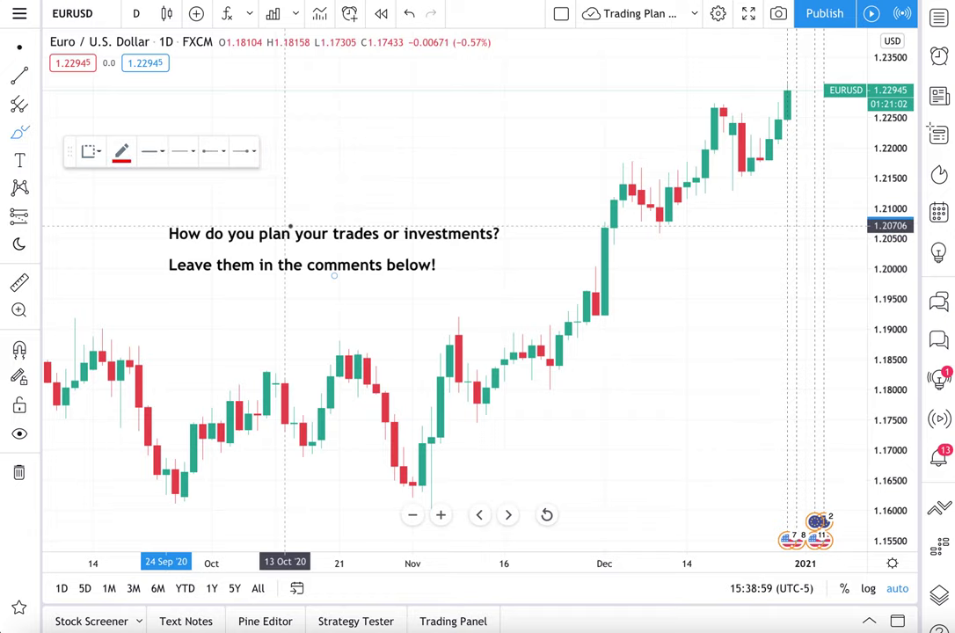
{"action": "mouse_move", "coordinate": [277, 204]}
{"action": "left_mouse_down"}
{"action": "mouse_move", "coordinate": [124, 272]}
{"action": "mouse_move", "coordinate": [494, 302]}
{"action": "mouse_move", "coordinate": [424, 187]}
{"action": "mouse_move", "coordinate": [150, 224]}
{"action": "mouse_move", "coordinate": [230, 305]}
{"action": "mouse_move", "coordinate": [531, 303]}
{"action": "mouse_move", "coordinate": [348, 185]}
{"action": "mouse_move", "coordinate": [129, 232]}
{"action": "mouse_move", "coordinate": [246, 302]}
{"action": "mouse_move", "coordinate": [533, 256]}
{"action": "mouse_move", "coordinate": [301, 187]}
{"action": "mouse_move", "coordinate": [153, 230]}
{"action": "mouse_move", "coordinate": [187, 292]}
{"action": "mouse_move", "coordinate": [549, 279]}
{"action": "mouse_move", "coordinate": [322, 183]}
{"action": "mouse_move", "coordinate": [222, 184]}
{"action": "left_mouse_up"}
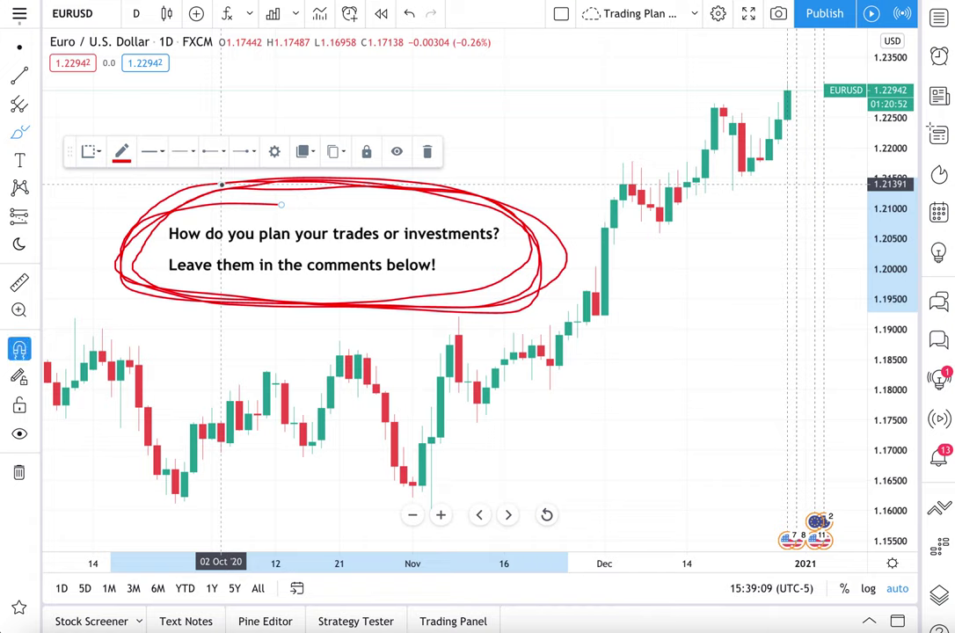
{"action": "key", "text": "ctrl+z"}
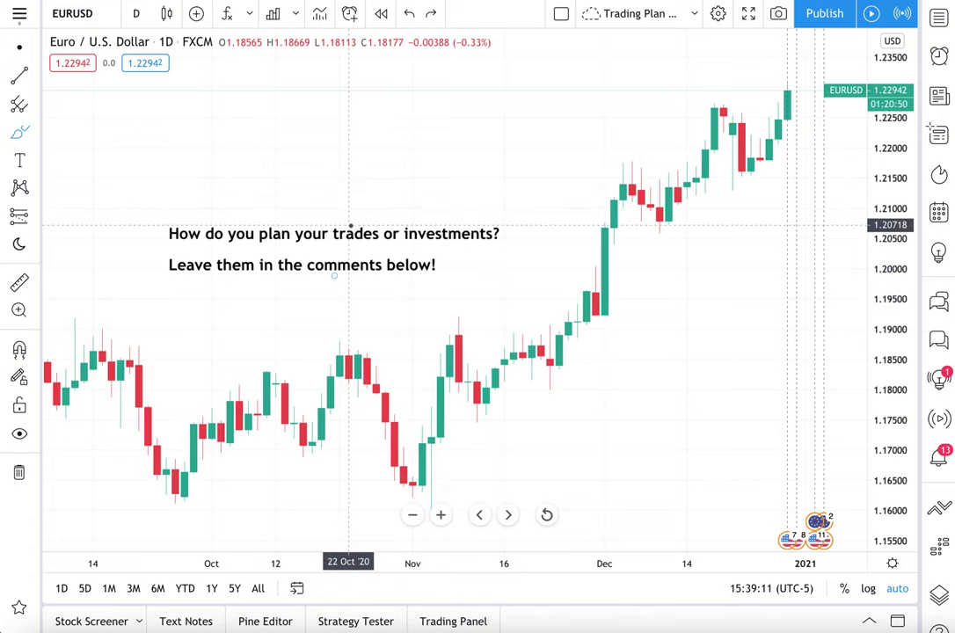